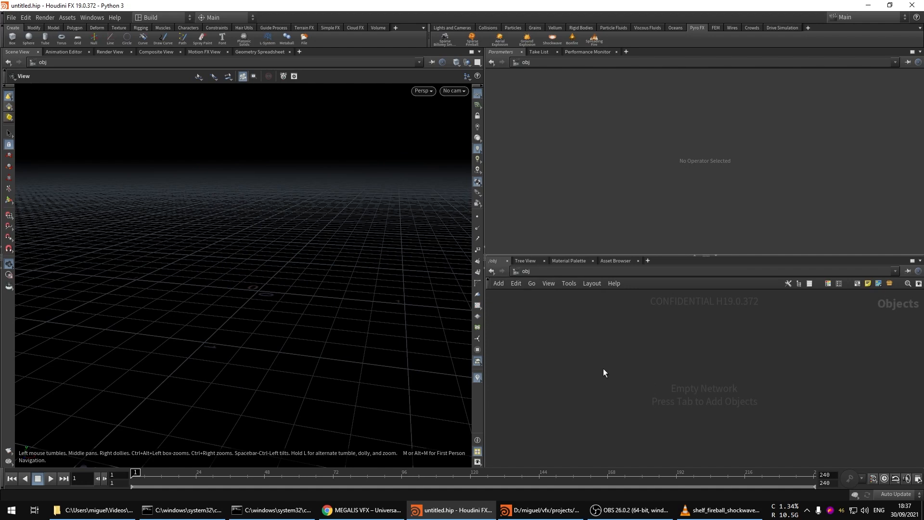
- Switch to the browser to view the MEGALIS VFX home page and return to the untitled Houdini scene
key(alt+Tab)
click(707, 206)
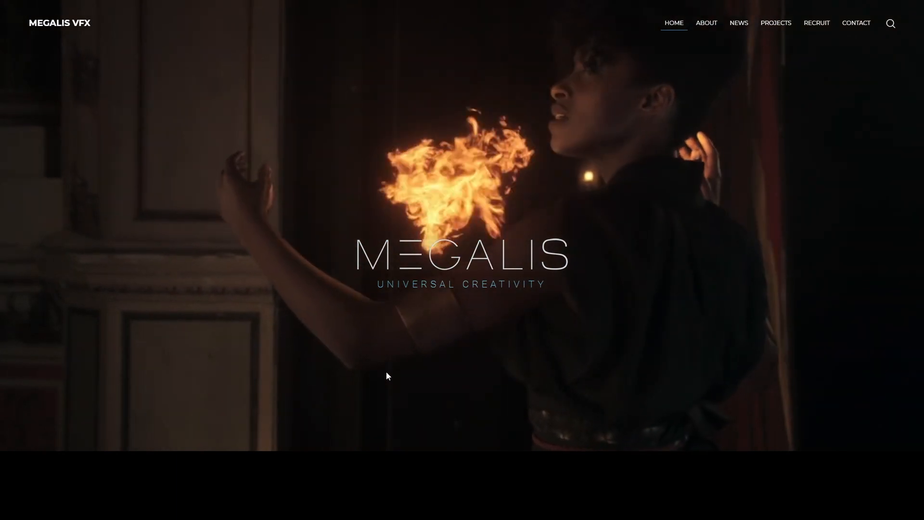
key(alt+Tab)
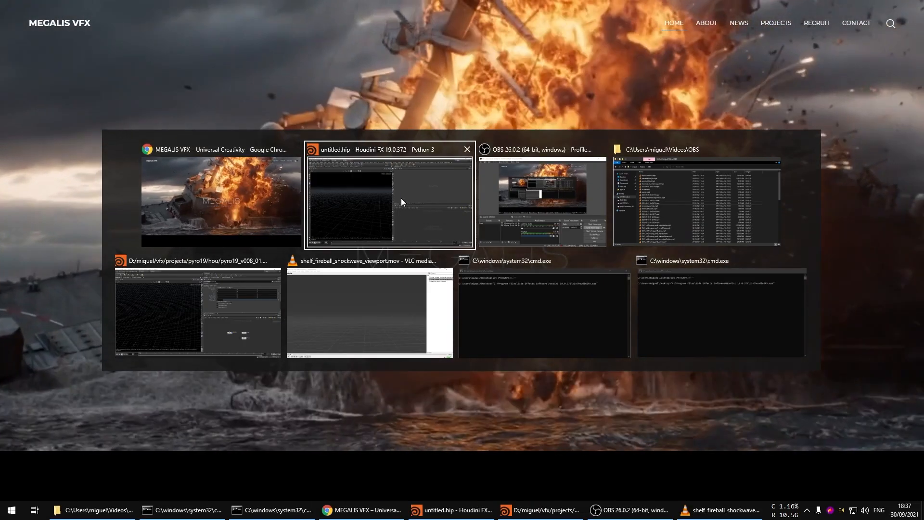
click(400, 199)
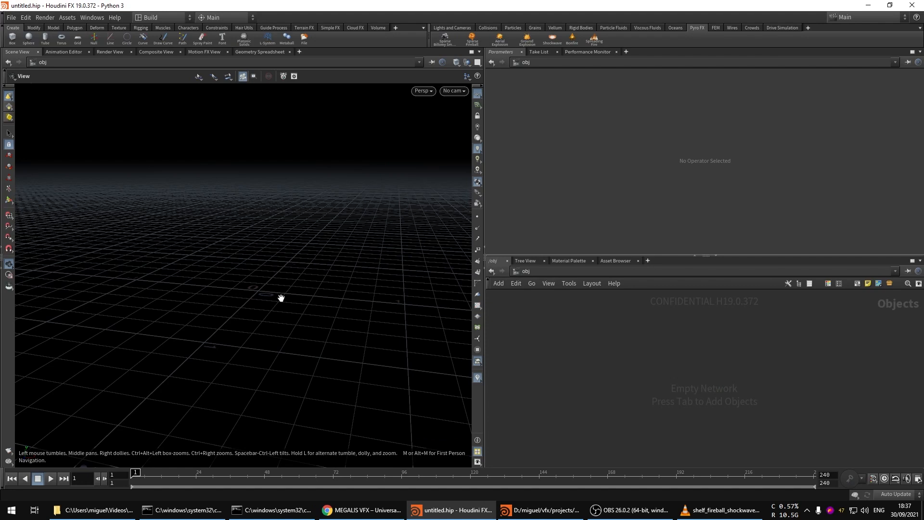
- Create a fireball shockwave setup in the empty scene with the Pyro FX Shockwave shelf tool
drag(269, 300, 333, 266)
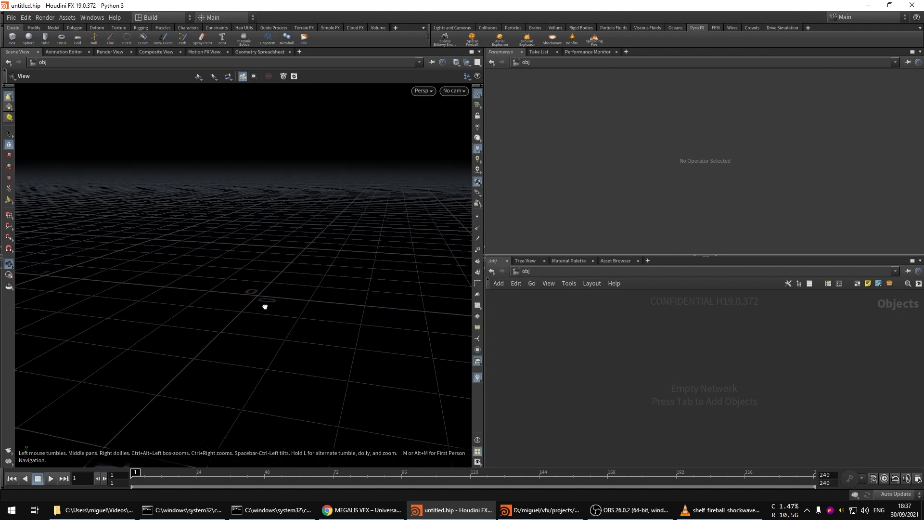
drag(264, 306, 273, 295)
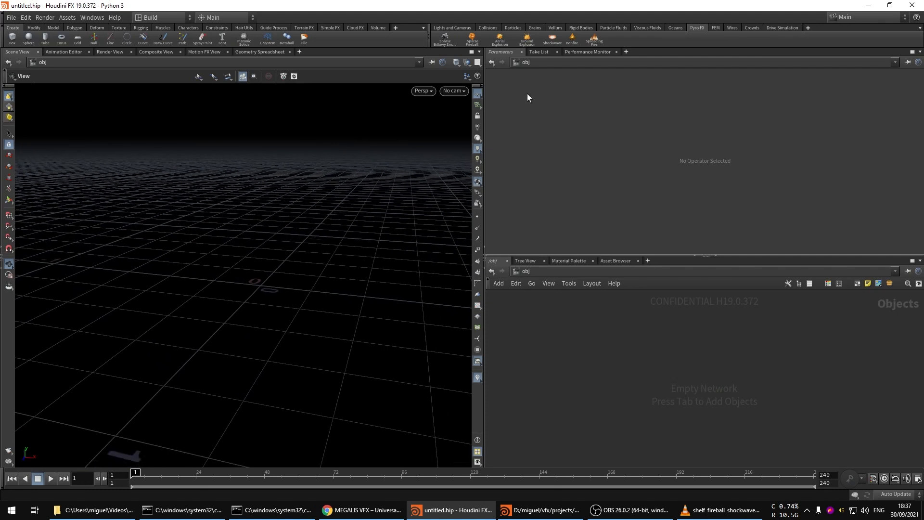
click(551, 43)
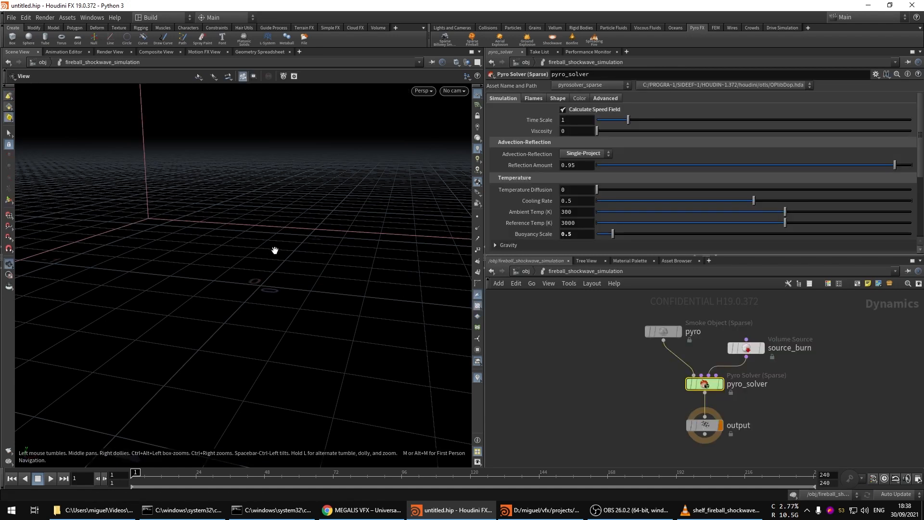
drag(275, 250, 252, 305)
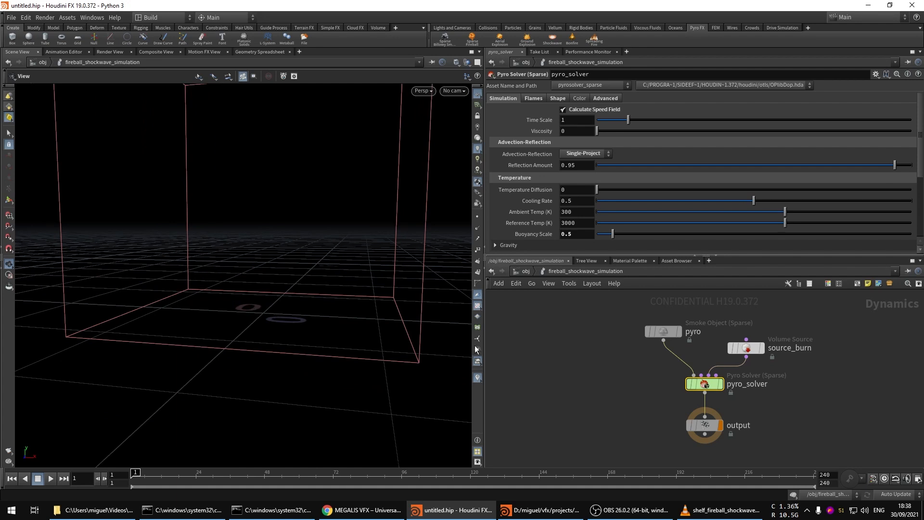
- Go back to the object level, enter the fireball_shockwave geometry object and display its merge_all_sources node
click(524, 272)
click(722, 351)
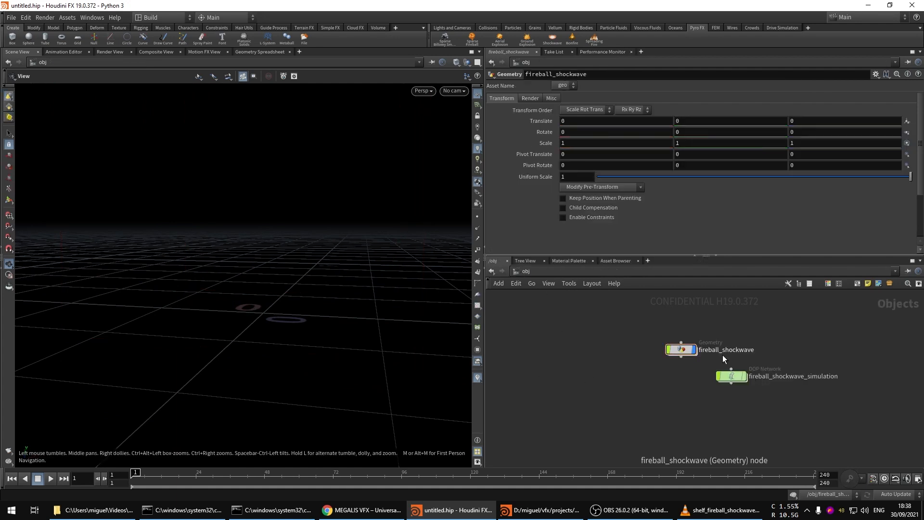
double_click(680, 350)
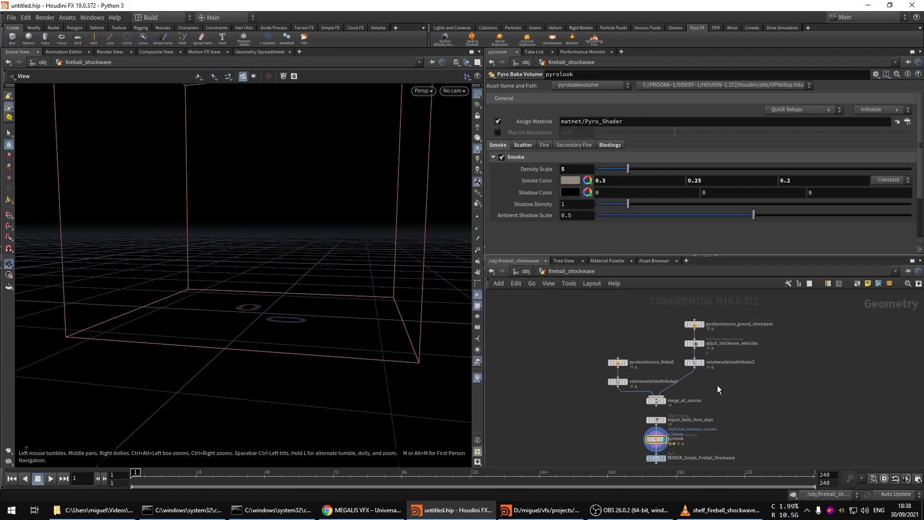
click(667, 404)
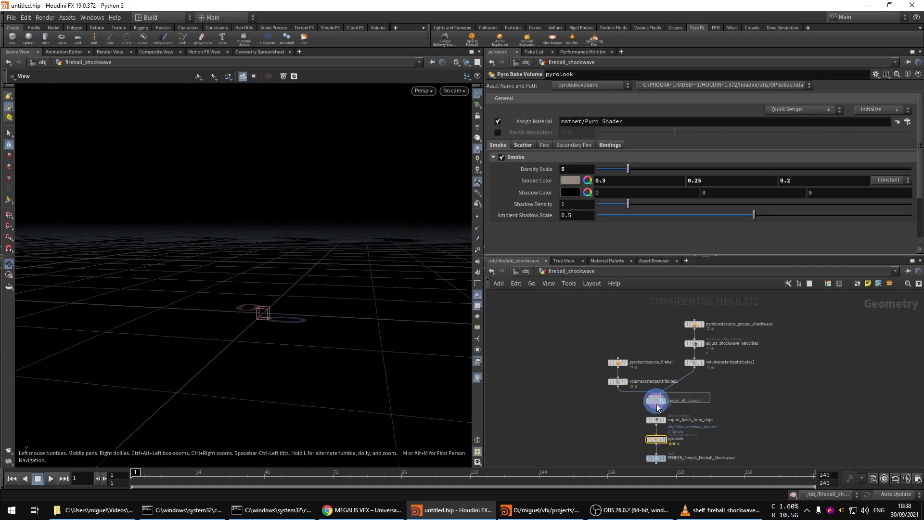
- Advance through the frames to examine the merged fireball and ground shockwave sources, and return to frame 1
drag(288, 318, 294, 286)
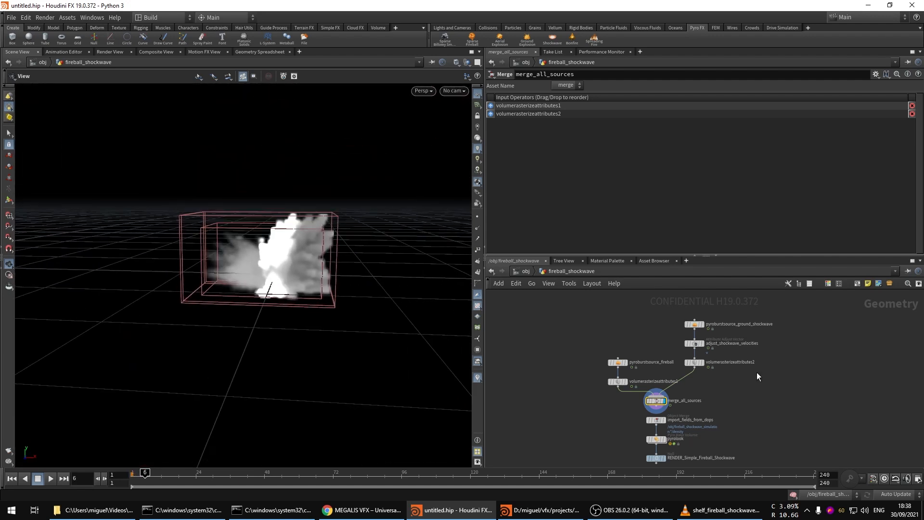
drag(208, 262, 209, 275)
right_drag(209, 274, 287, 273)
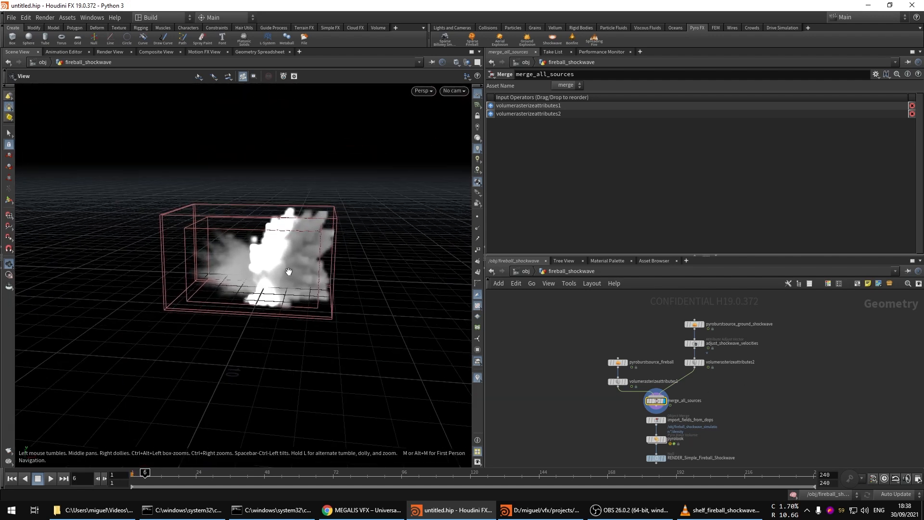
key(Right)
key(Right)
key(Right)
key(Right)
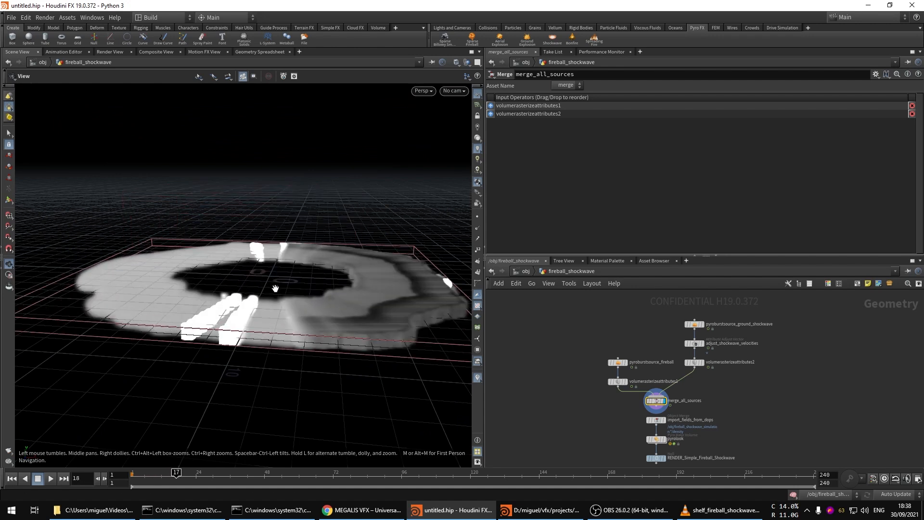
drag(266, 319, 251, 229)
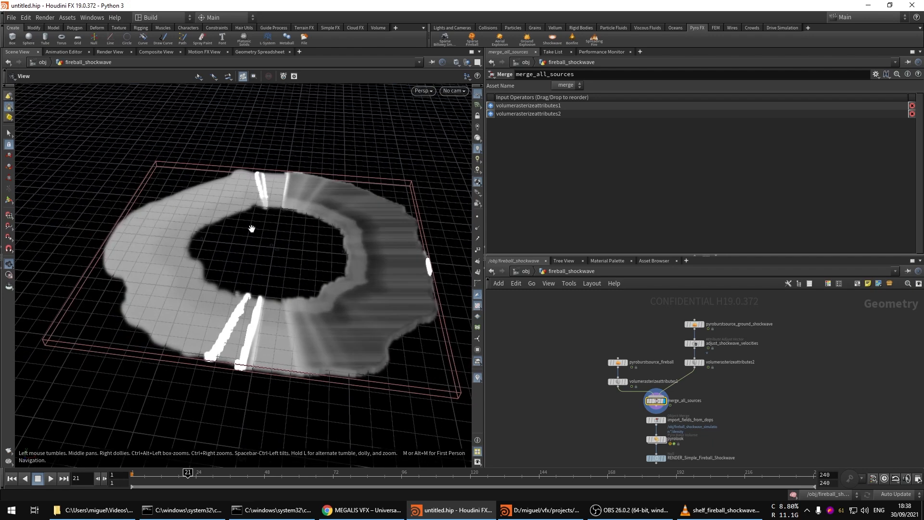
drag(352, 248, 301, 278)
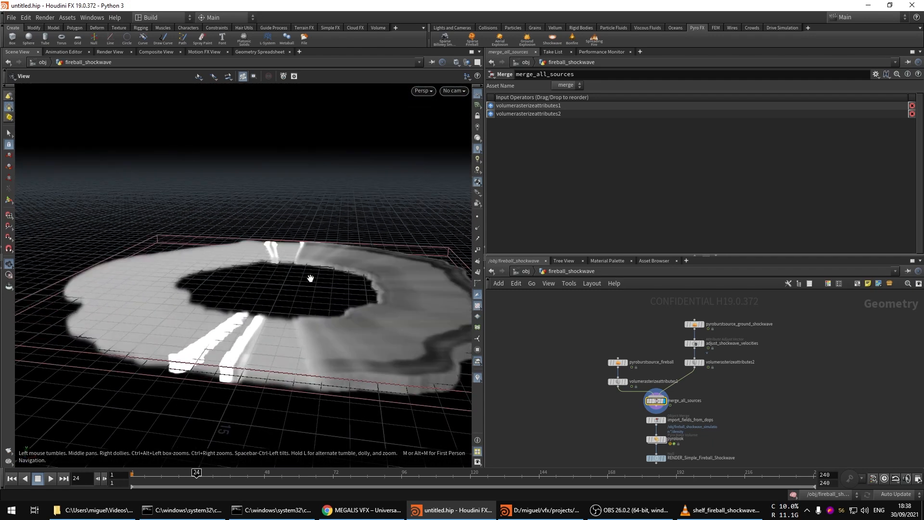
middle_drag(549, 414, 548, 385)
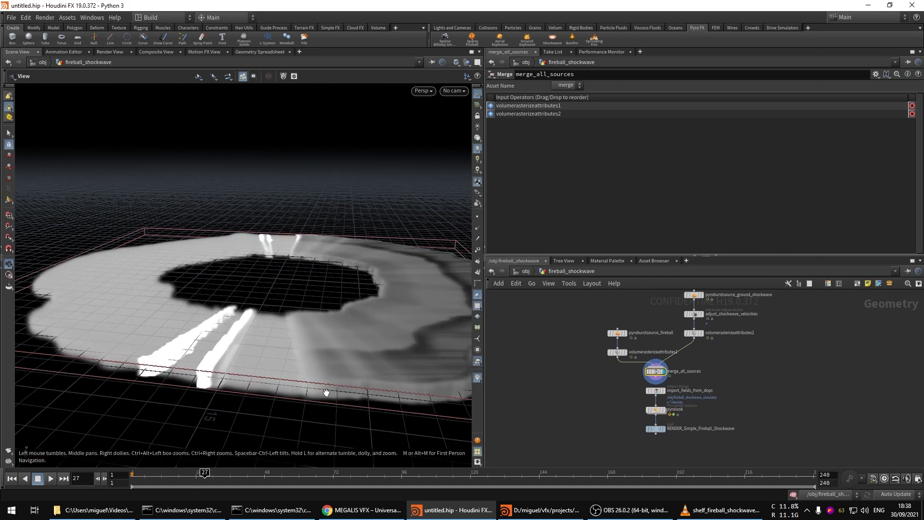
click(12, 480)
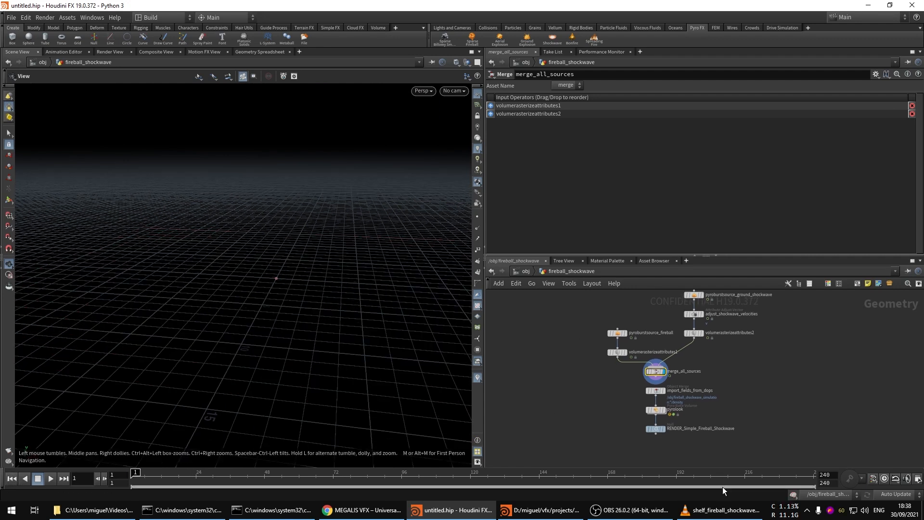
- Switch to VLC to compare the viewport and shelf_fireball_shockwave_karma.mov clips, pause playback and return to Houdini
click(718, 514)
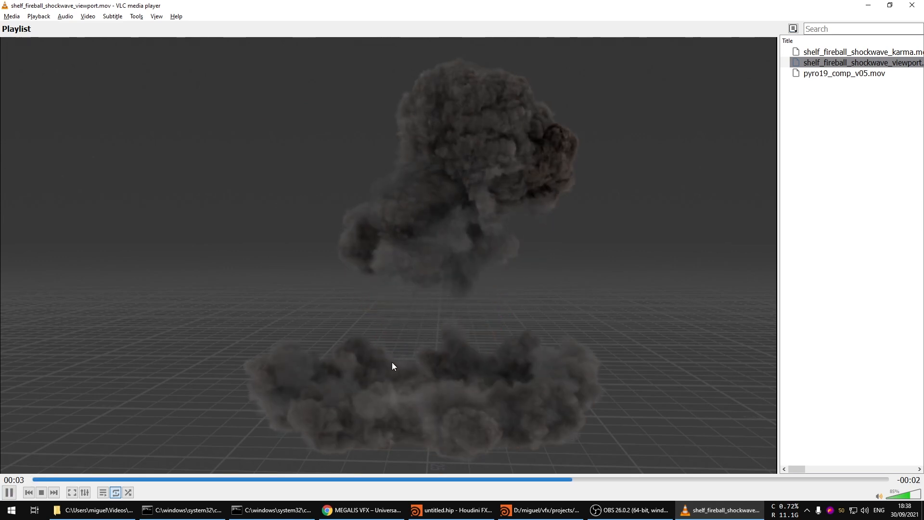
double_click(862, 53)
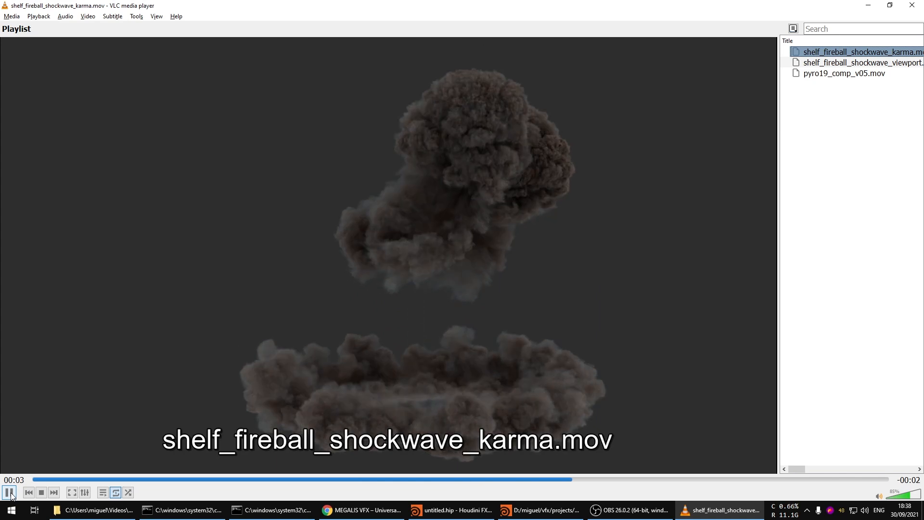
key(space)
key(alt+Tab)
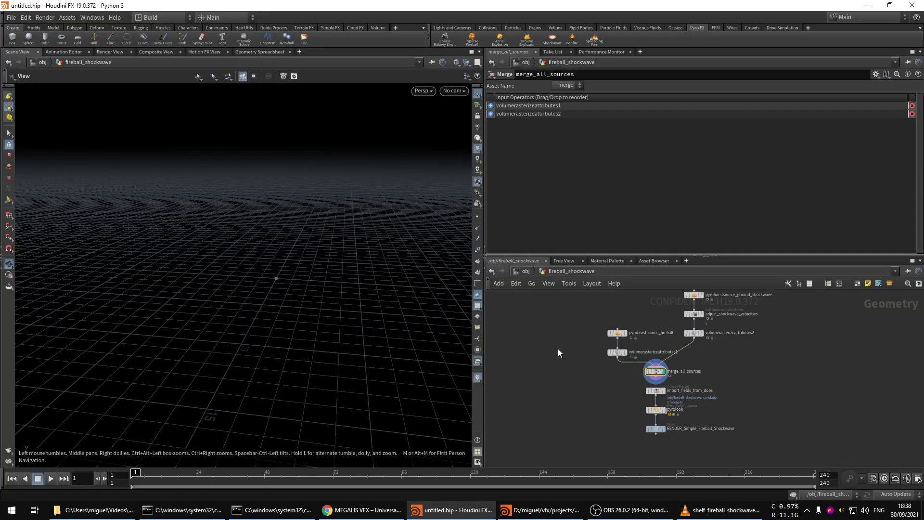
- Return to the object level and delete the fireball_shockwave geometry and fireball_shockwave_simulation DOP network
middle_drag(605, 331, 576, 349)
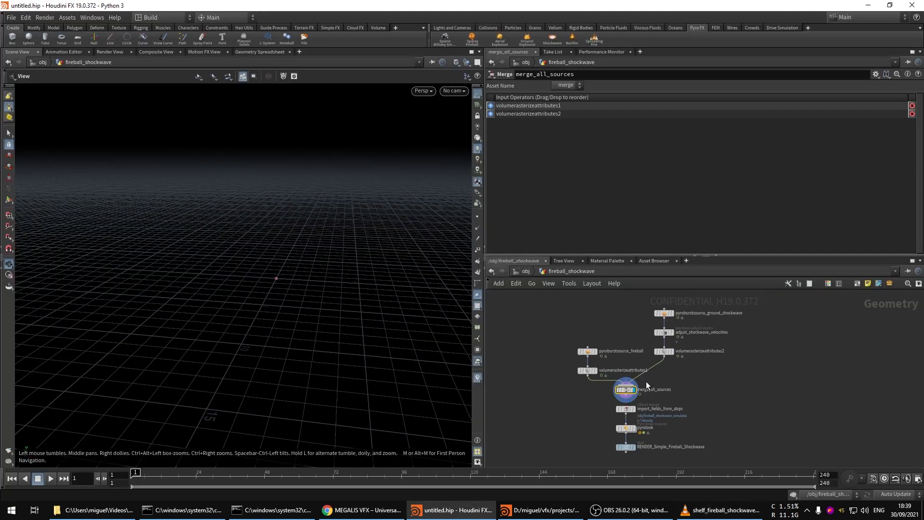
scroll(646, 381, down, 3)
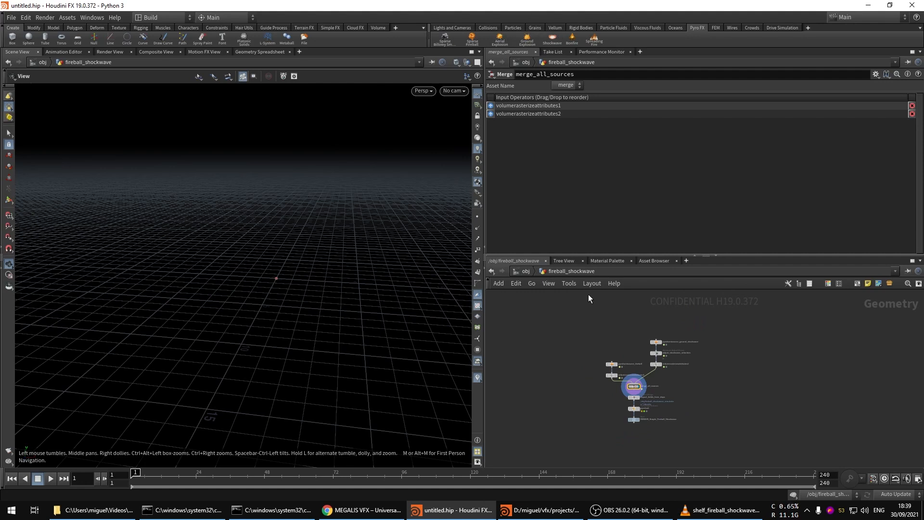
key(h)
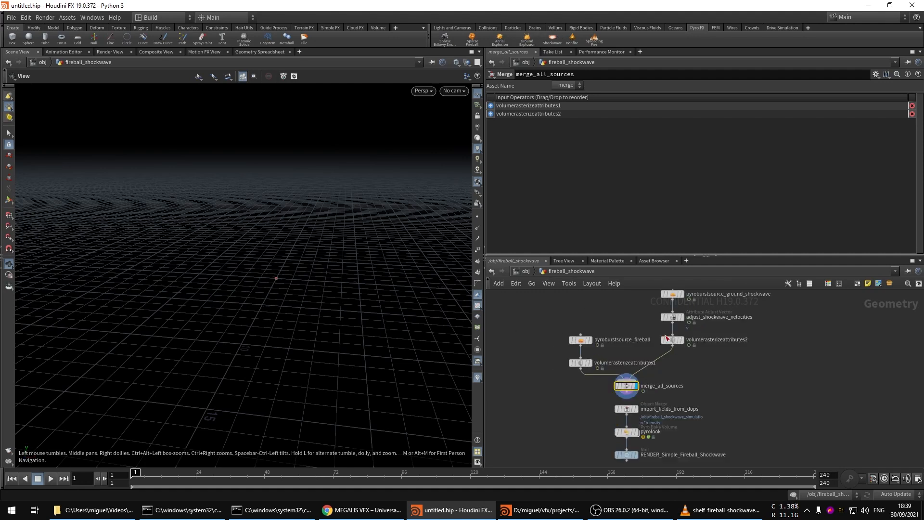
click(521, 272)
drag(729, 407, 712, 389)
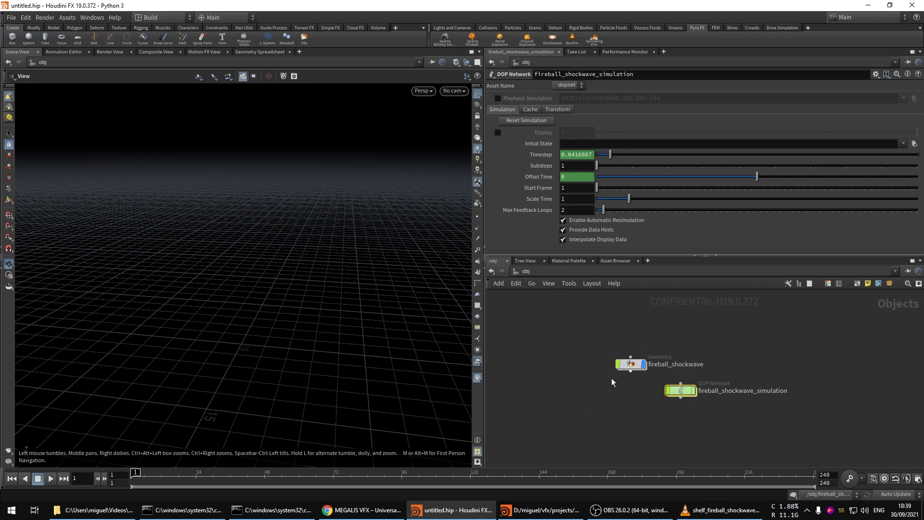
middle_drag(589, 354, 607, 363)
drag(570, 334, 751, 441)
key(Delete)
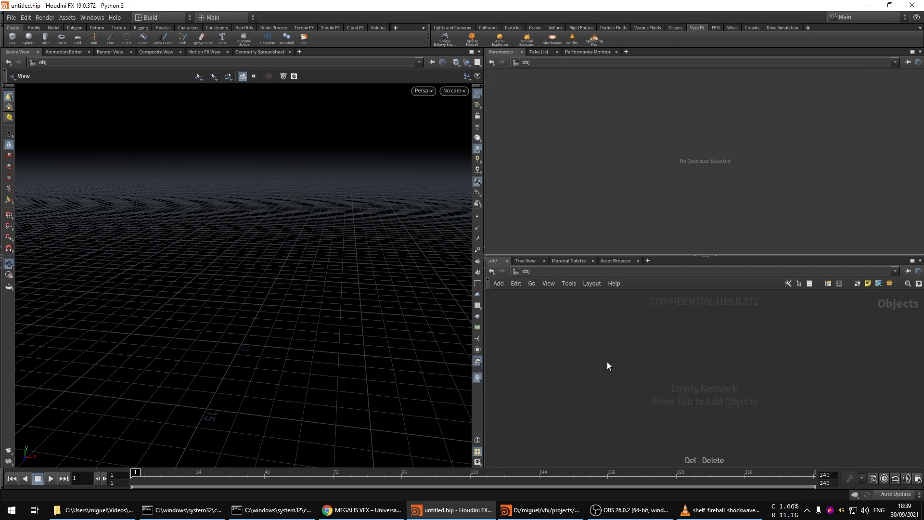
- Add a Geometry object to the empty object network and go inside it
key(Tab)
text(ge)
key(Return)
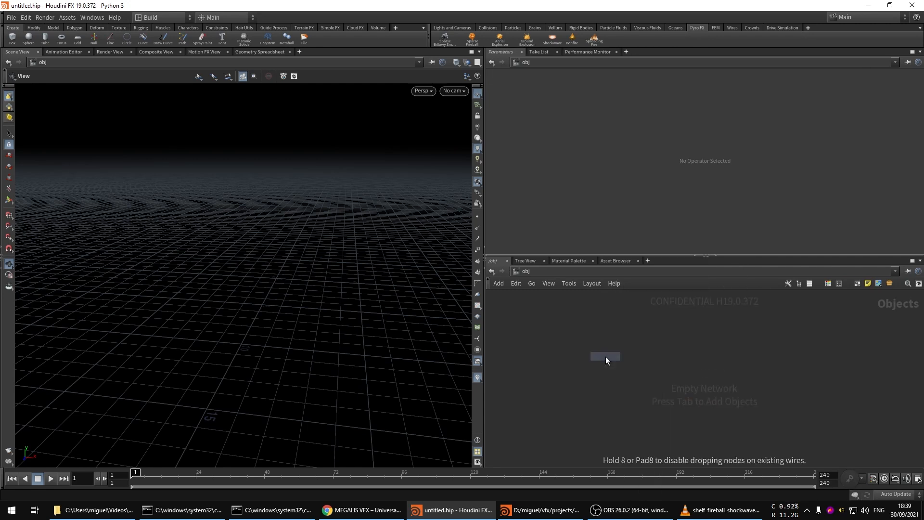
click(606, 359)
key(Return)
- Add the Pyro Configure Shockwave setup inside the geometry object and look through its Pyro Solver settings
key(Tab)
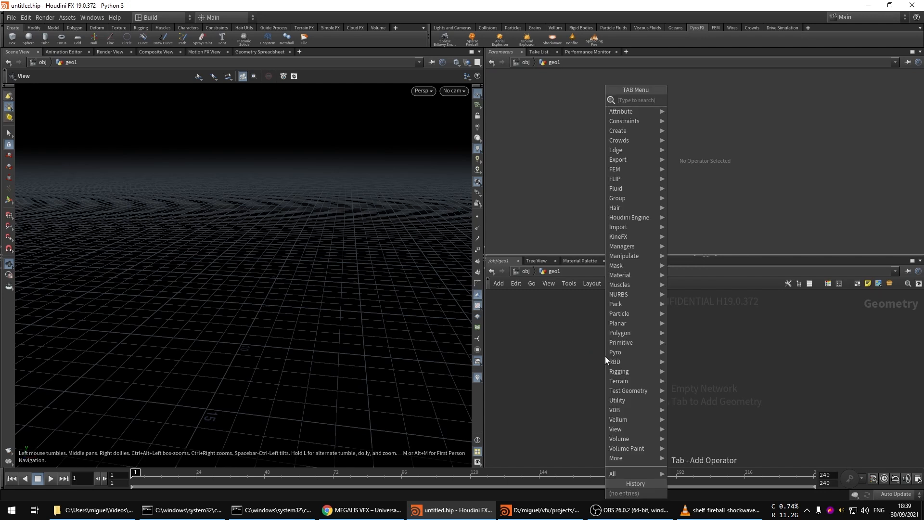
text(shock)
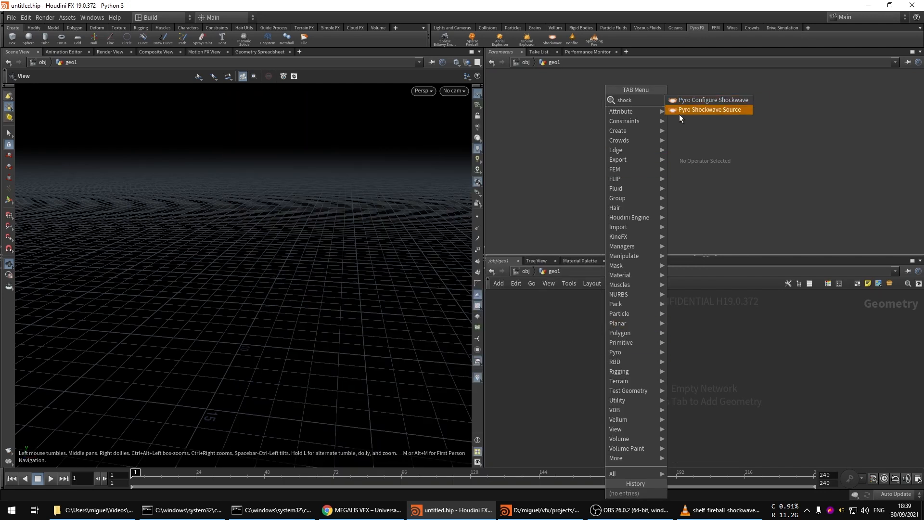
click(706, 100)
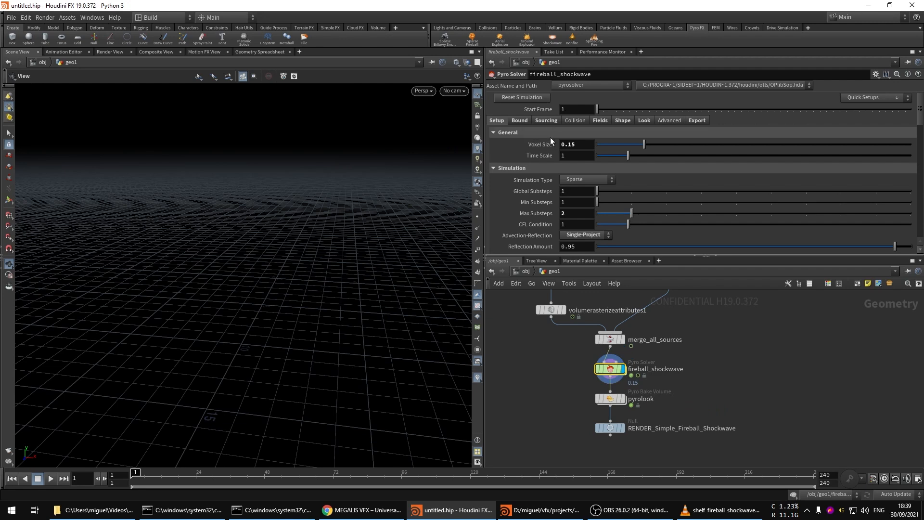
scroll(525, 191, down, 1)
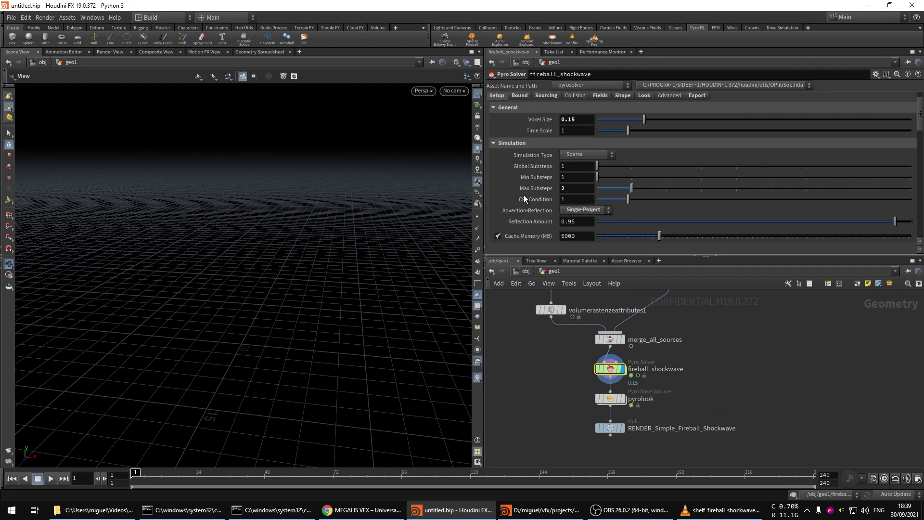
scroll(560, 180, up, 1)
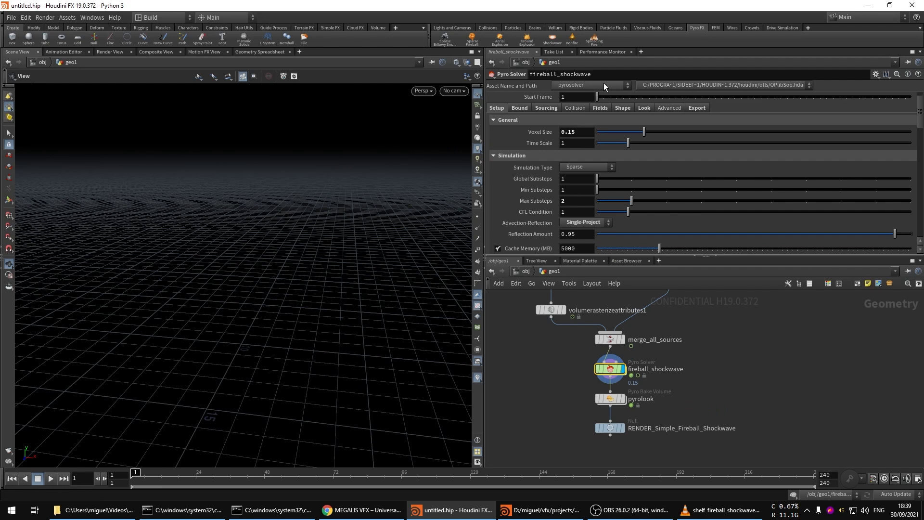
- Look over the shockwave node network and select and display the pyroburstsource_fireball node
middle_drag(563, 358, 548, 420)
scroll(582, 402, down, 3)
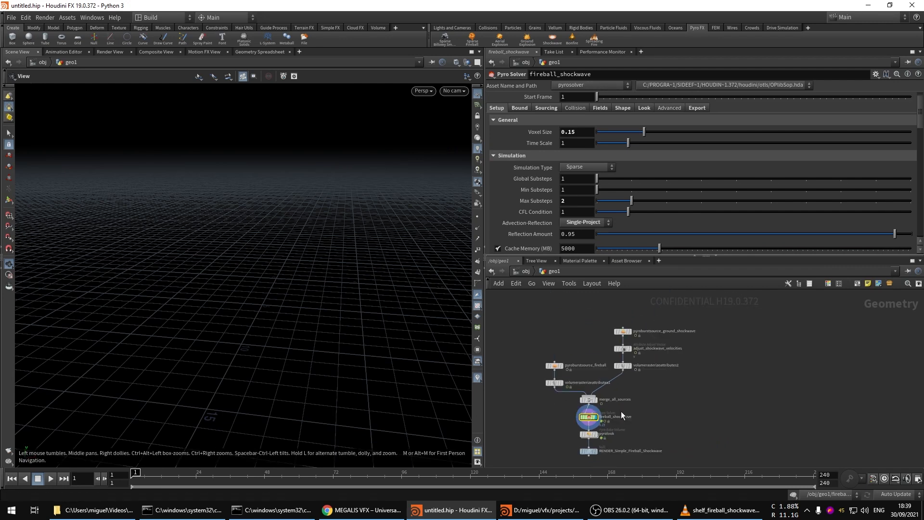
scroll(620, 380, up, 2)
scroll(727, 369, down, 3)
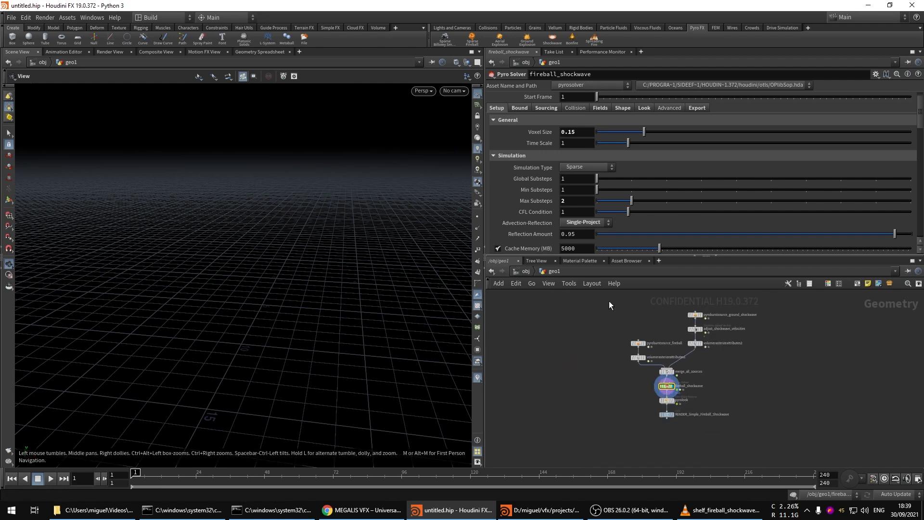
drag(609, 302, 562, 387)
middle_drag(701, 389, 661, 419)
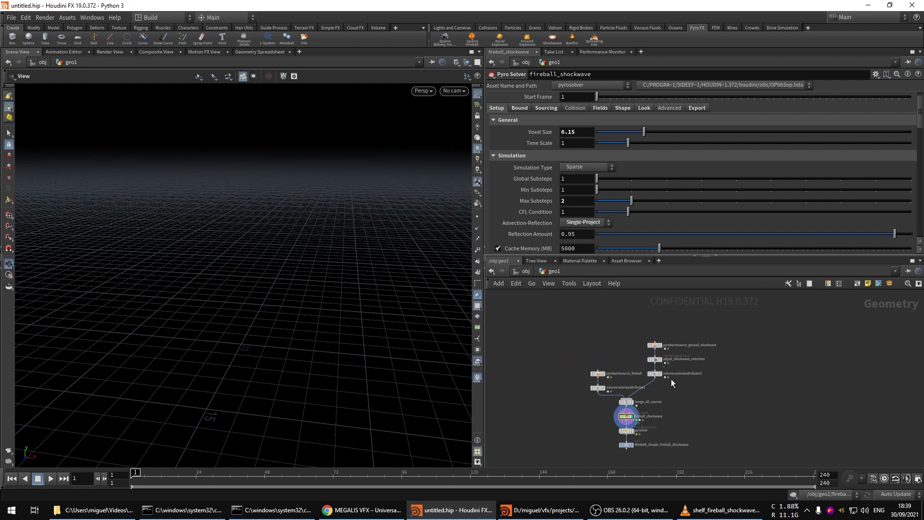
scroll(670, 380, up, 4)
click(531, 364)
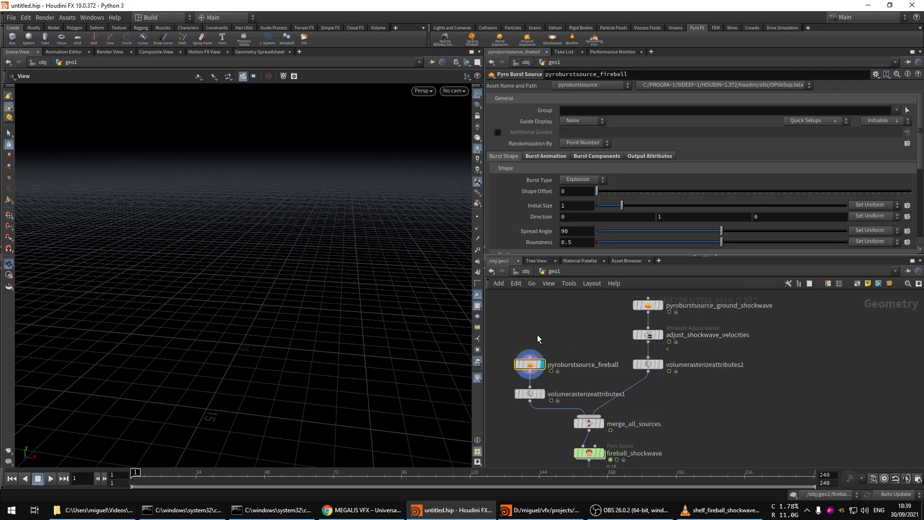
- Advance the timeline to frame 5 and examine the fireball burst source points from several angles
middle_drag(538, 334, 566, 325)
key(Right)
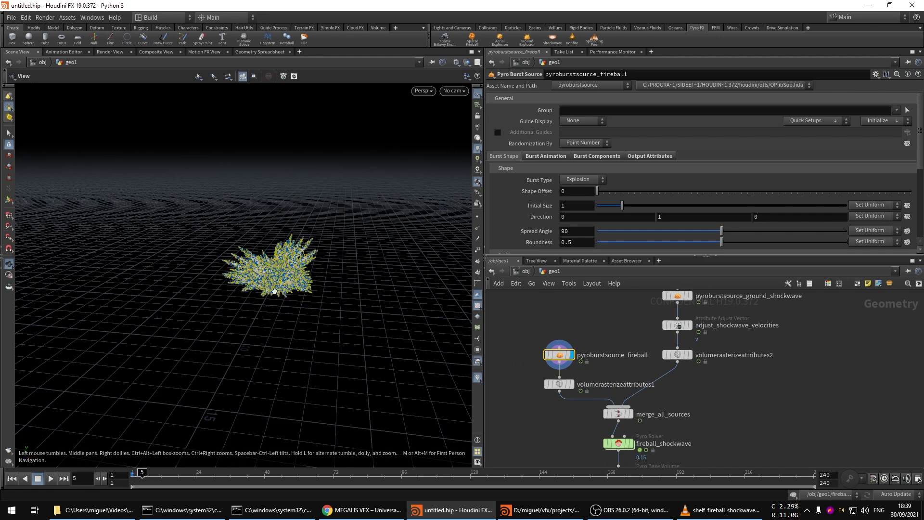
drag(276, 292, 284, 266)
right_drag(284, 266, 320, 266)
middle_drag(319, 267, 311, 309)
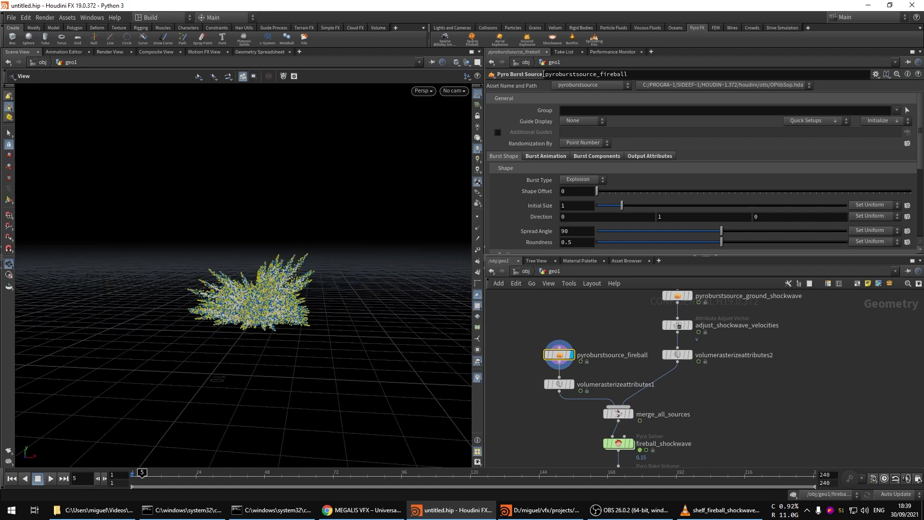
drag(244, 274, 279, 283)
right_drag(279, 282, 282, 272)
drag(282, 271, 253, 276)
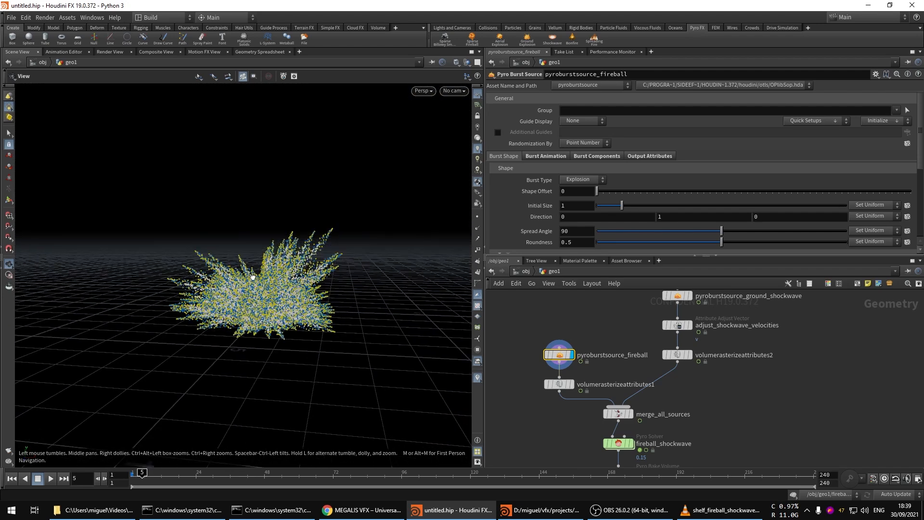
right_drag(271, 274, 295, 281)
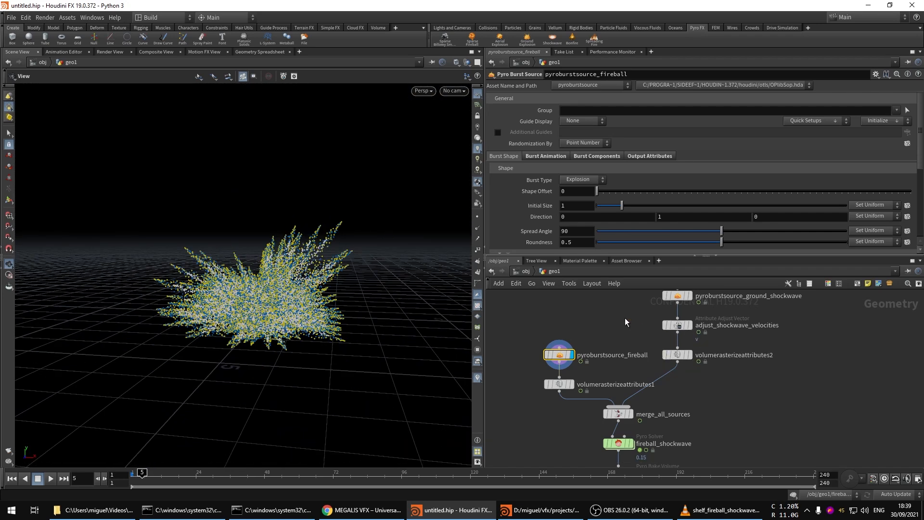
- Select and display the pyroburstsource_ground_shockwave node and look through its available burst types
middle_drag(627, 322, 593, 361)
click(654, 335)
drag(740, 307, 604, 345)
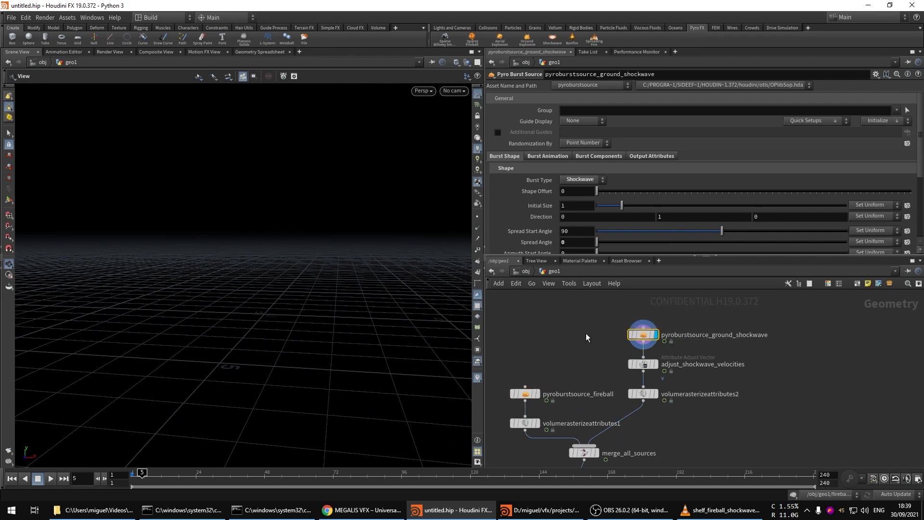
middle_drag(585, 332, 579, 348)
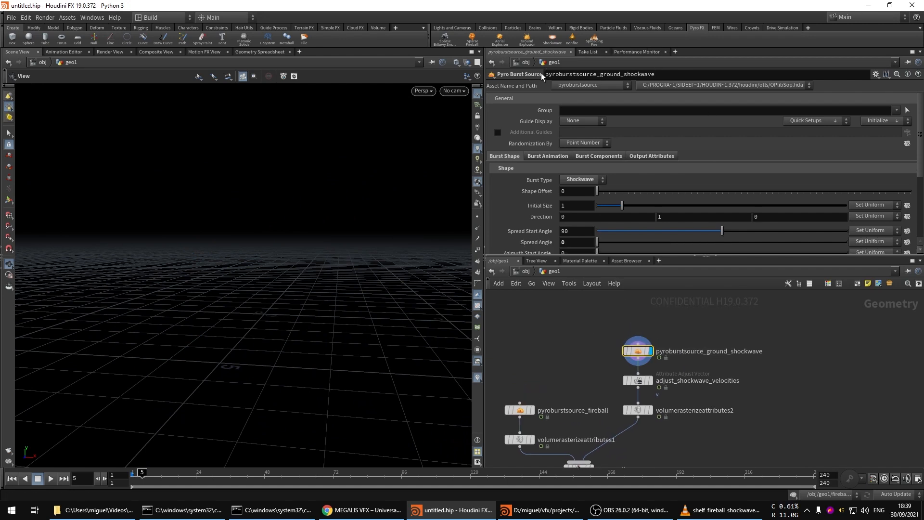
click(576, 181)
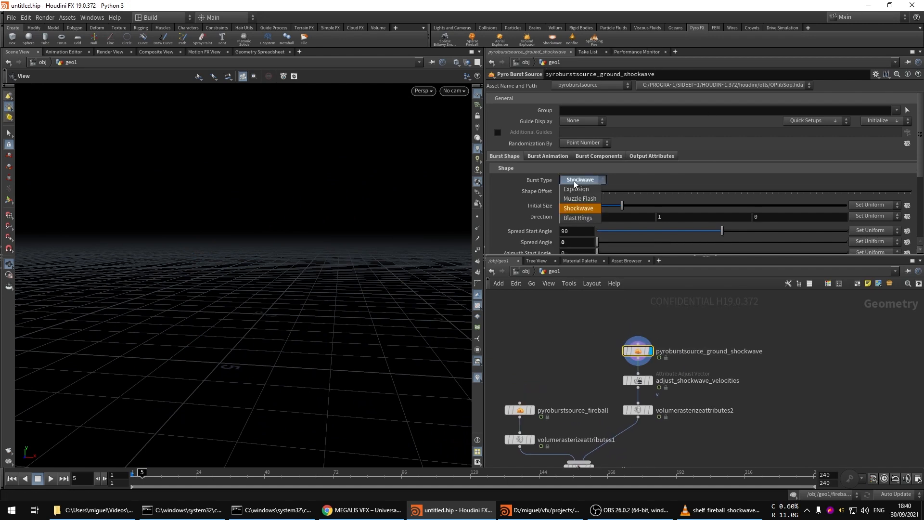
click(209, 376)
- Advance the animation to frame 28 and examine how the ground shockwave points spread over time
right_drag(209, 376, 250, 289)
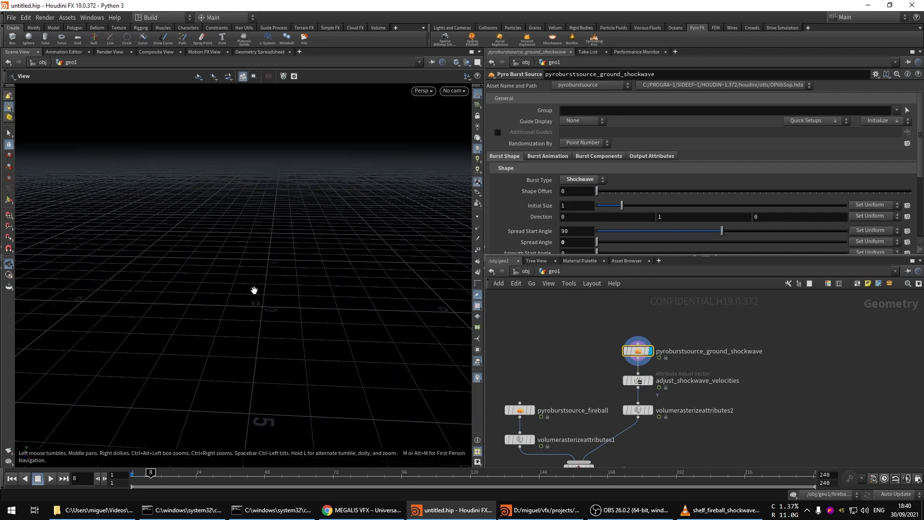
key(Right)
key(Right)
key(Right)
drag(301, 269, 309, 301)
scroll(310, 301, down, 3)
key(Right)
key(Right)
key(Right)
key(Right)
key(Right)
key(Right)
key(Right)
right_drag(355, 299, 237, 303)
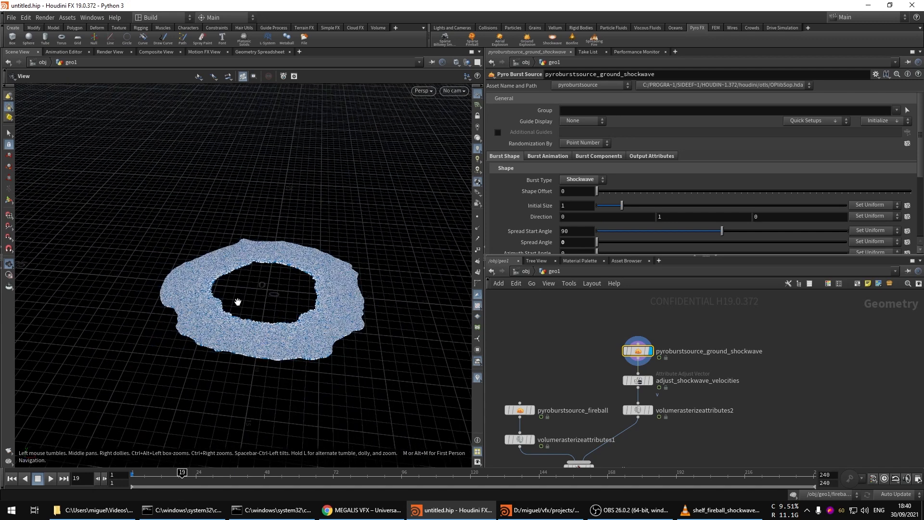
key(Right)
key(Right)
key(Right)
key(Right)
mouse_move(237, 303)
mouse_down()
mouse_move(254, 315)
mouse_move(254, 308)
mouse_up()
key(Right)
key(Right)
key(Right)
key(Right)
middle_drag(572, 360, 615, 337)
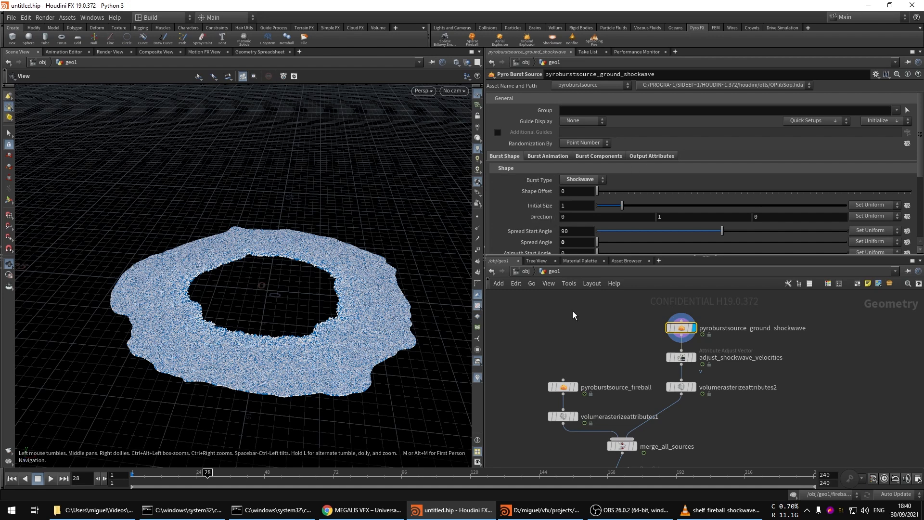
middle_drag(526, 349, 563, 308)
drag(270, 325, 264, 320)
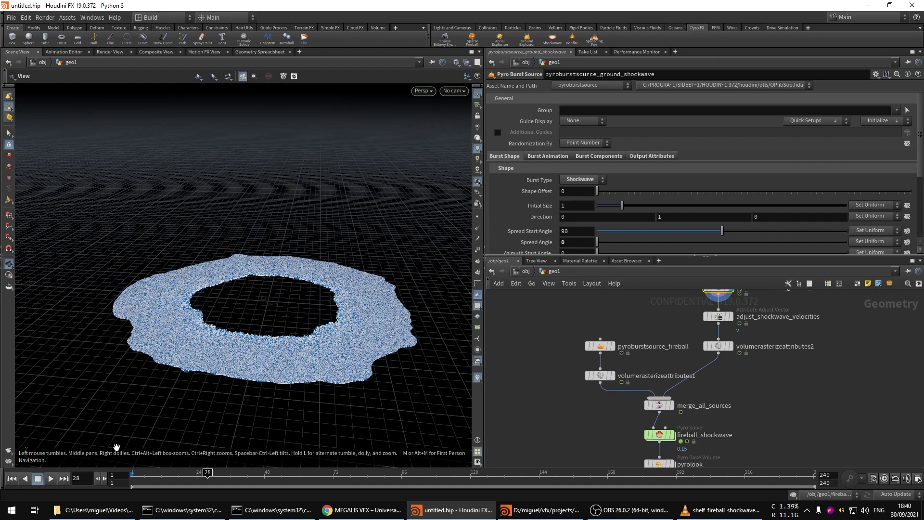
- Return to frame 1 and delete all the nodes of the shockwave setup inside geo1
click(134, 474)
scroll(634, 322, down, 2)
scroll(633, 327, down, 5)
drag(573, 304, 732, 403)
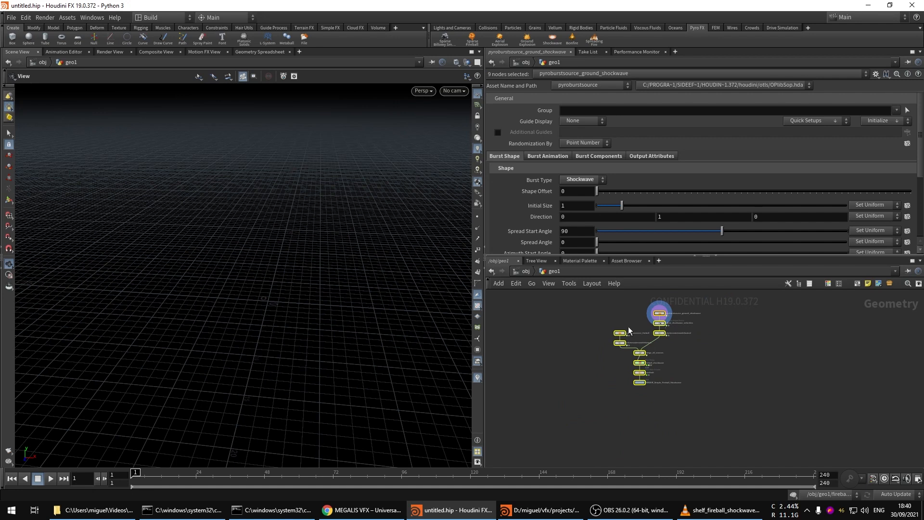
key(Delete)
- Add a Pyro Shockwave Source node to the empty geometry network
key(Tab)
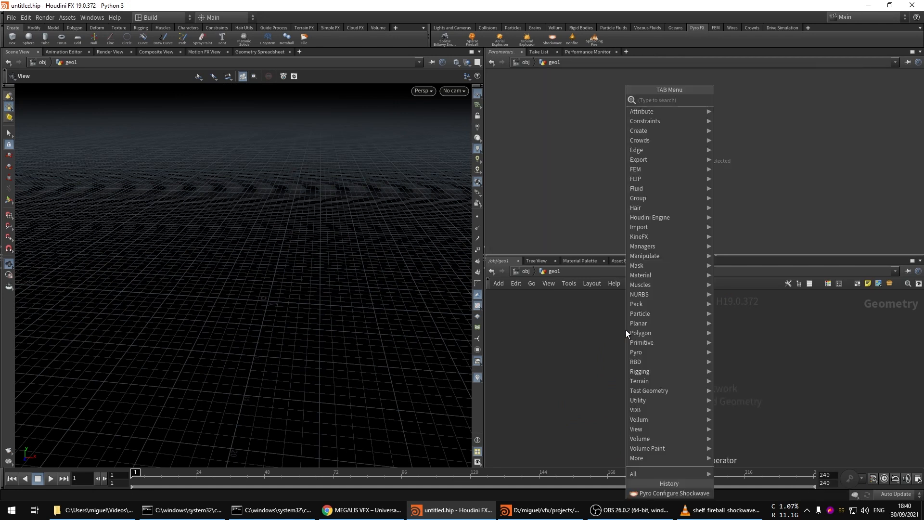
text(shock)
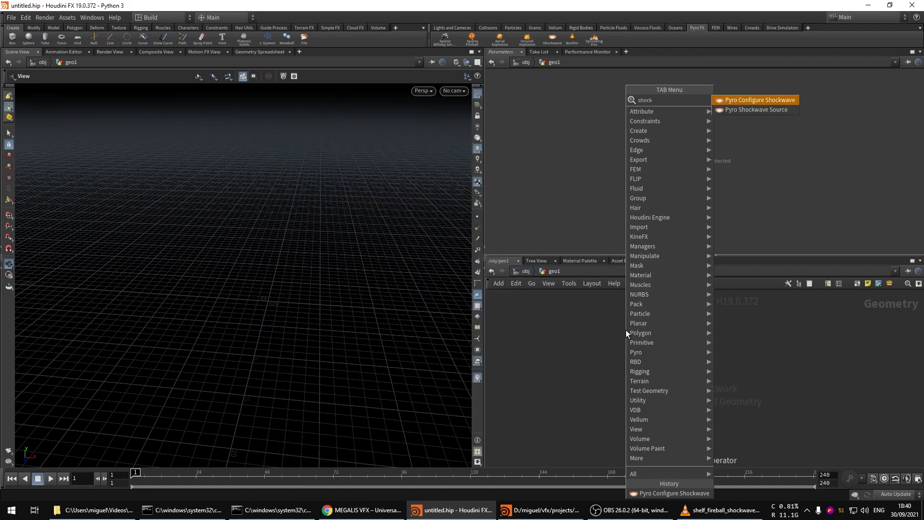
click(764, 111)
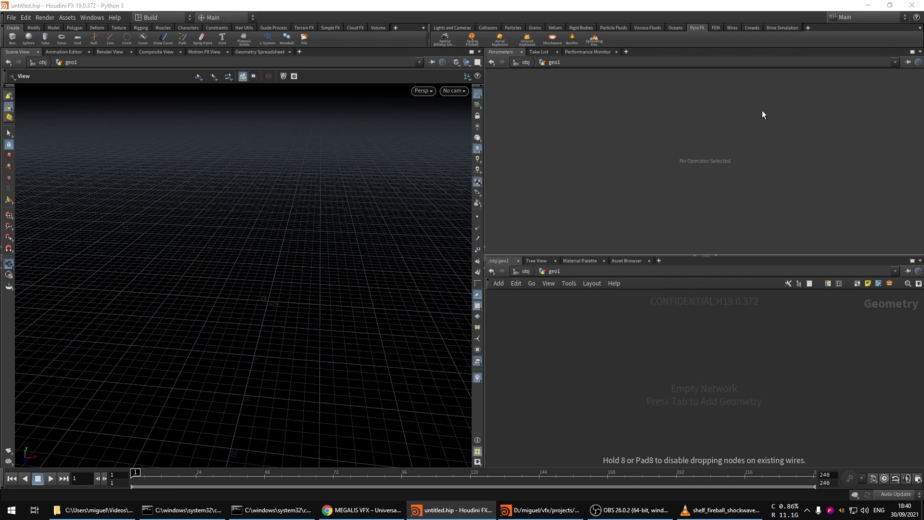
click(582, 347)
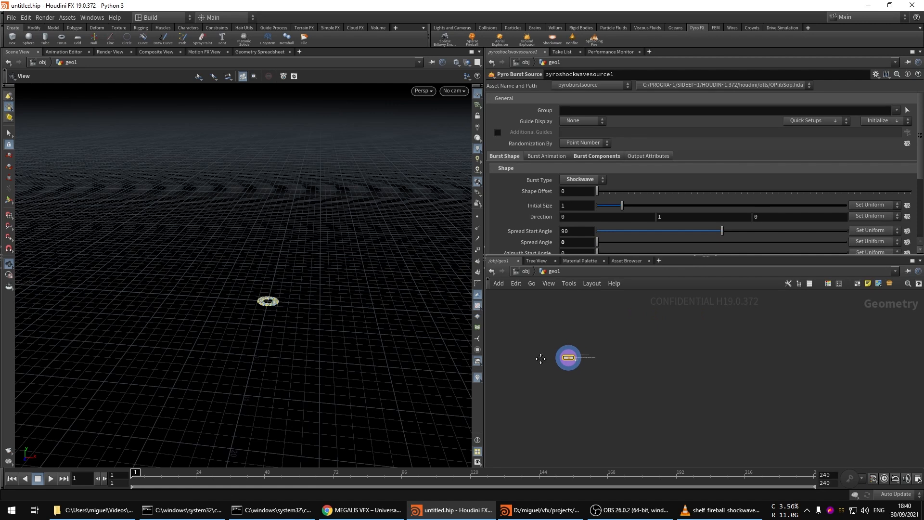
scroll(389, 307, up, 8)
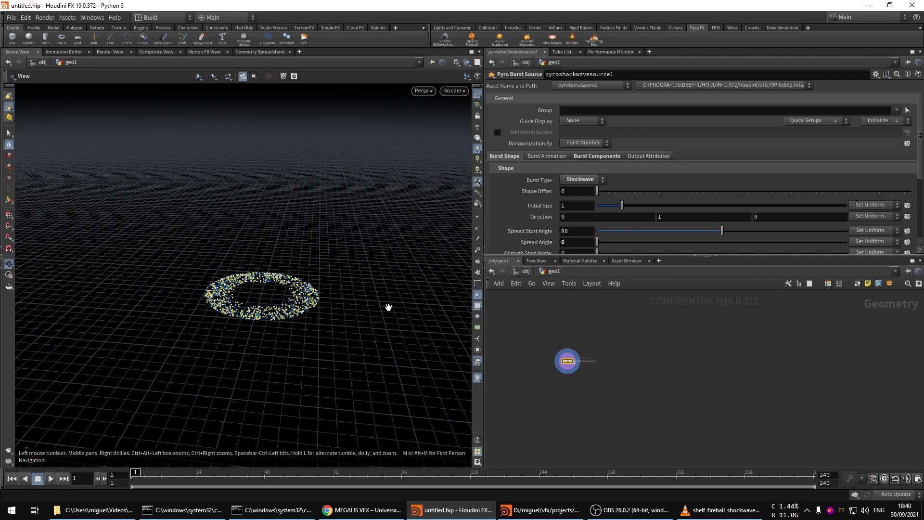
scroll(538, 360, up, 5)
middle_drag(578, 374, 584, 351)
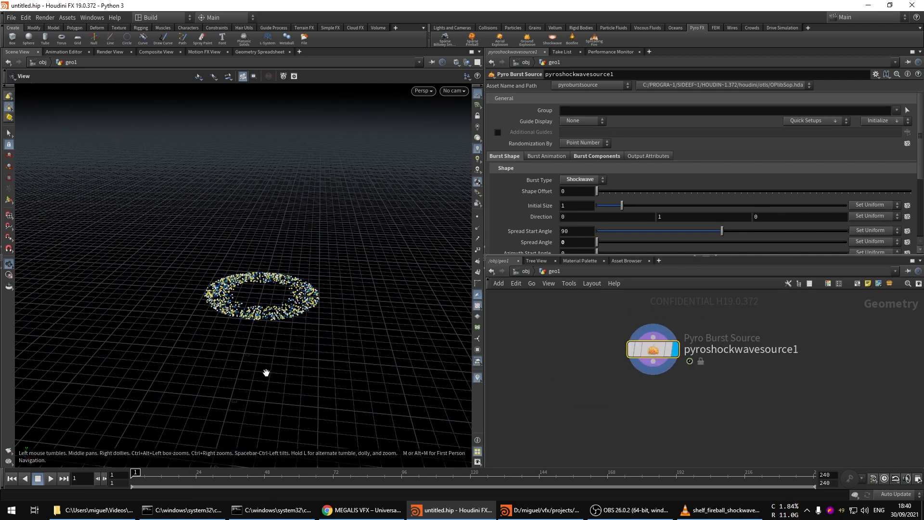
- Step back and forth through the first frames to examine the shockwave source's expansion, ending on frame 1
key(Right)
key(Right)
key(Right)
key(Right)
key(Right)
key(Right)
key(Left)
key(Left)
key(Left)
key(Left)
key(Left)
key(Left)
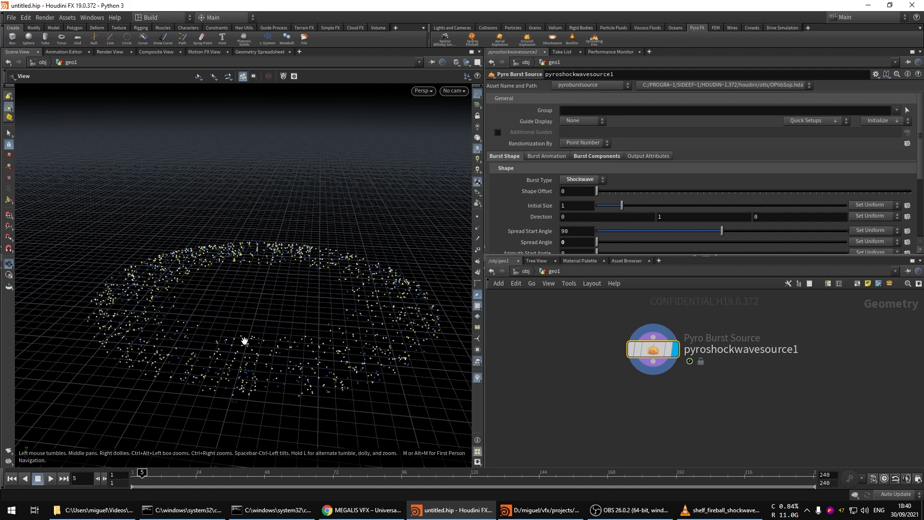
key(Right)
key(Right)
key(Right)
key(Left)
key(Left)
key(Left)
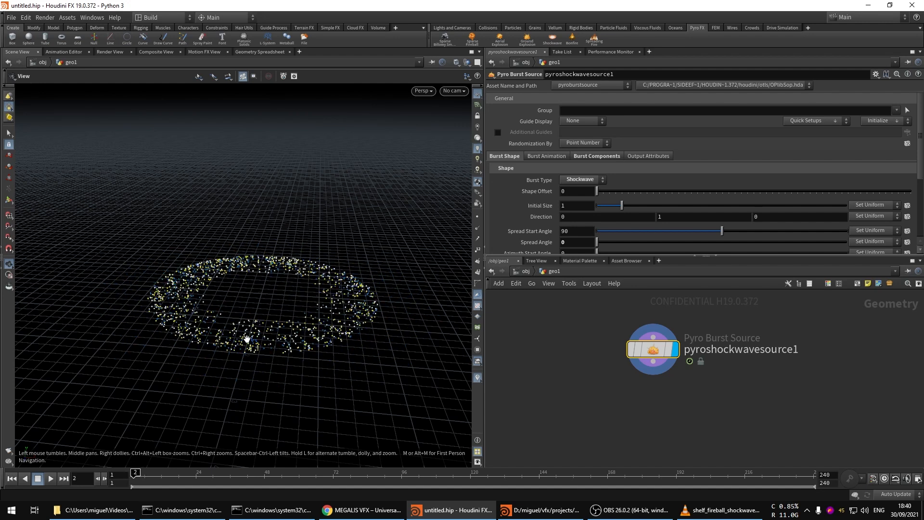
drag(260, 320, 264, 332)
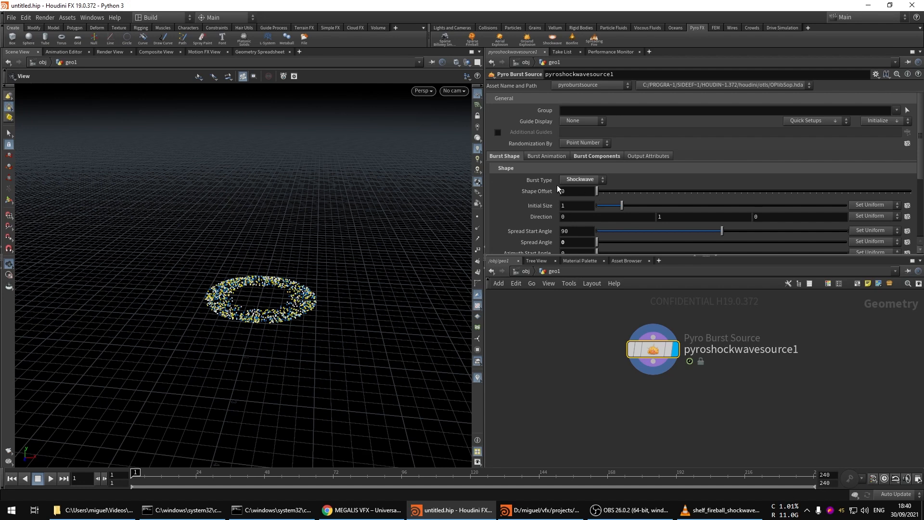
- Set the shockwave source's Initial Size to 1.68
scroll(551, 184, down, 1)
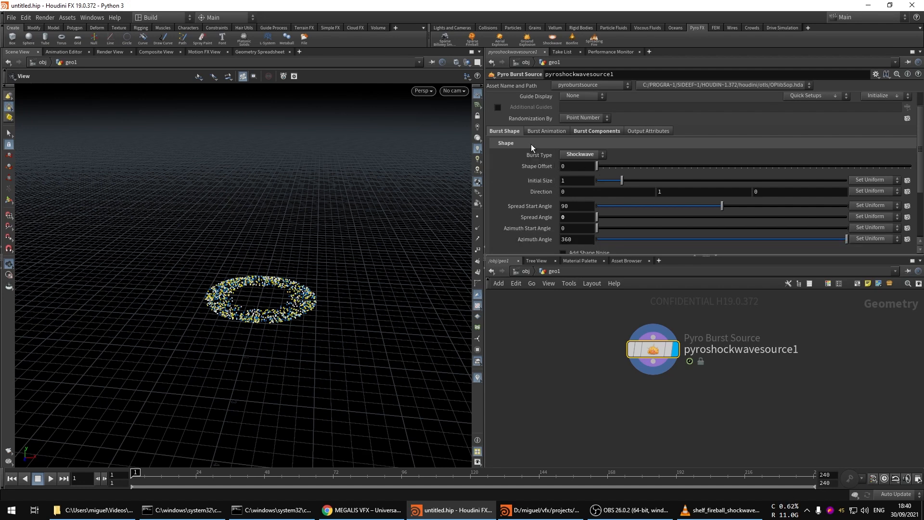
drag(244, 343, 250, 335)
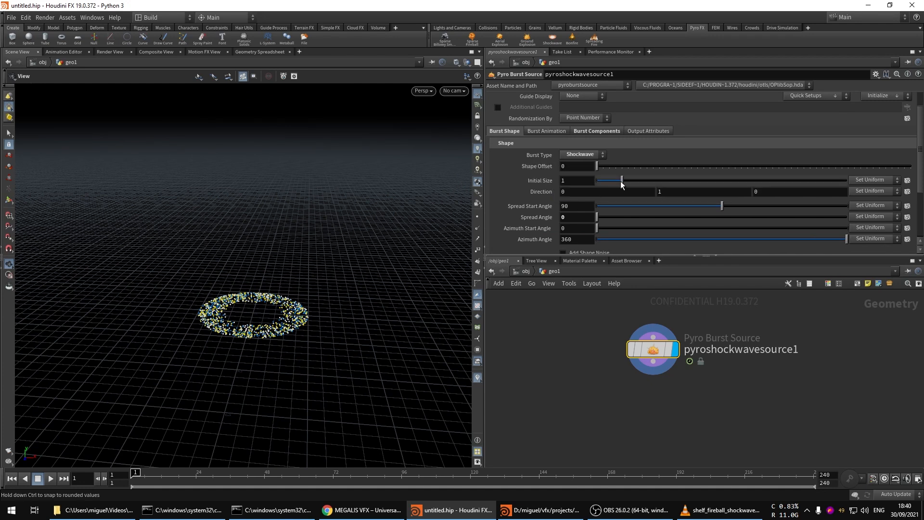
mouse_move(622, 181)
mouse_down()
mouse_move(706, 181)
mouse_move(622, 182)
mouse_move(651, 181)
mouse_move(631, 181)
mouse_move(639, 181)
mouse_up()
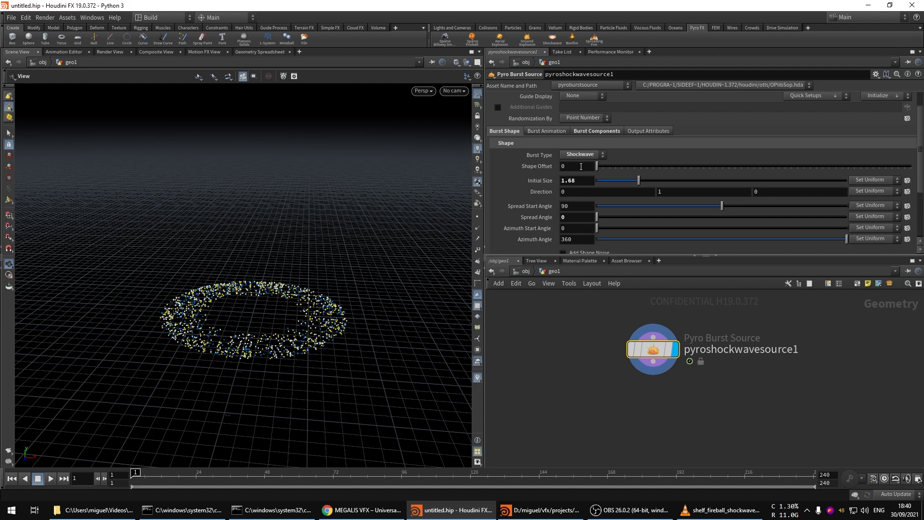
scroll(567, 161, down, 1)
scroll(549, 179, down, 3)
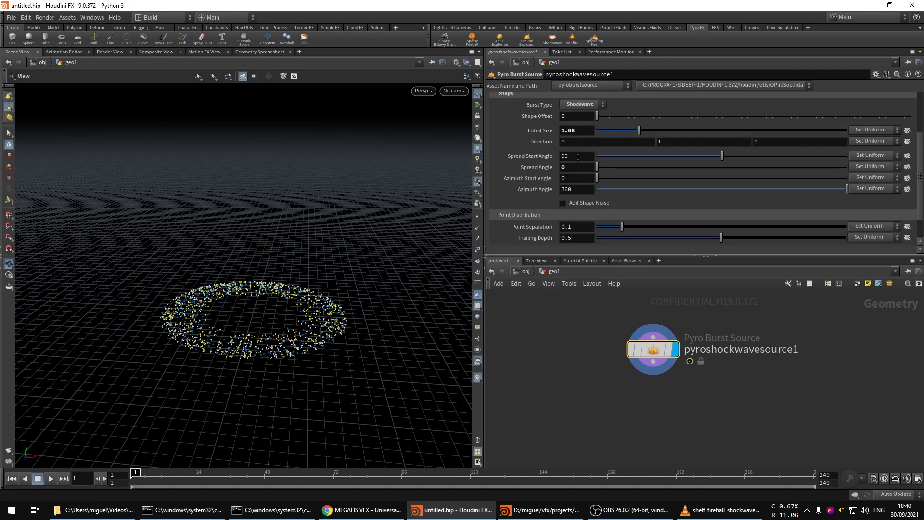
- Try a Spread Start Angle of 45.8 with a Spread Angle of 39.3, and test different azimuth angles on the shockwave source
drag(701, 156, 660, 156)
drag(608, 166, 651, 167)
drag(346, 274, 347, 254)
middle_drag(346, 254, 321, 236)
key(Right)
key(Left)
drag(299, 240, 287, 304)
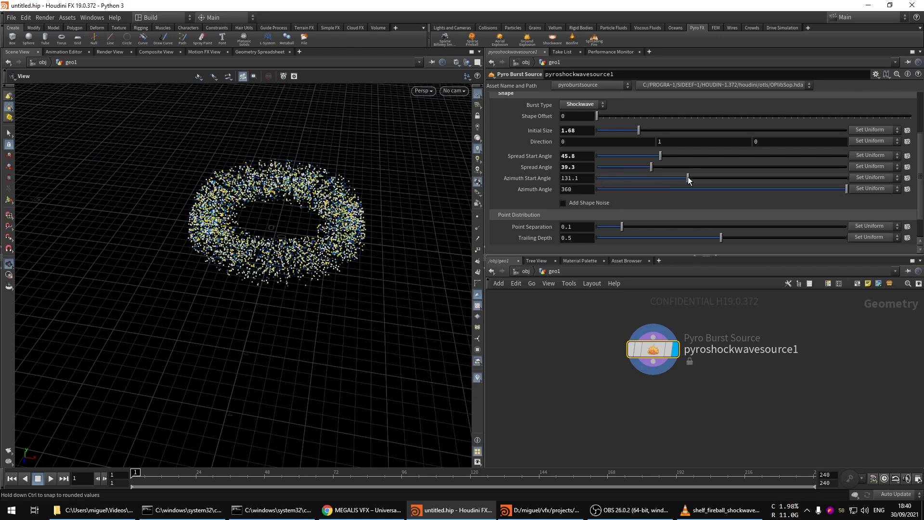
click(735, 189)
drag(727, 190, 848, 190)
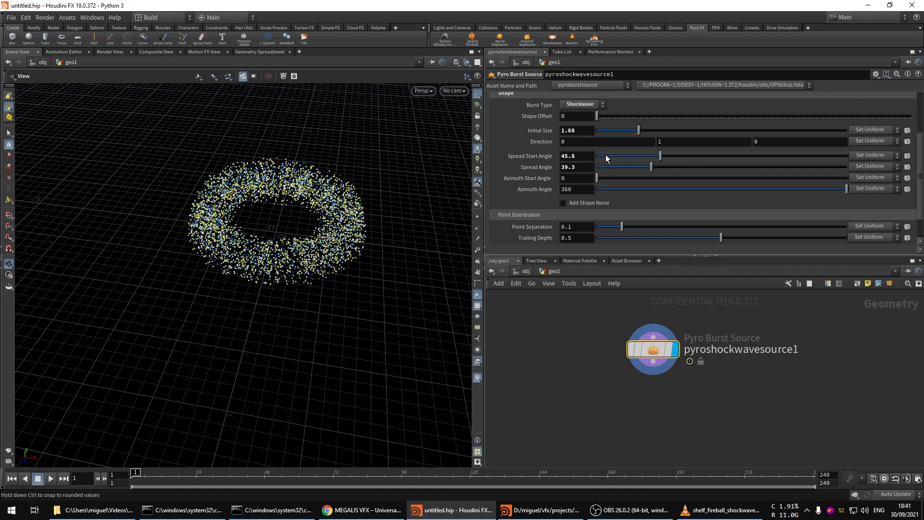
- Set the shockwave source's Spread Start Angle to 90 and its Spread Angle to 0
mouse_move(605, 158)
mouse_down()
mouse_move(587, 157)
mouse_move(622, 157)
mouse_up()
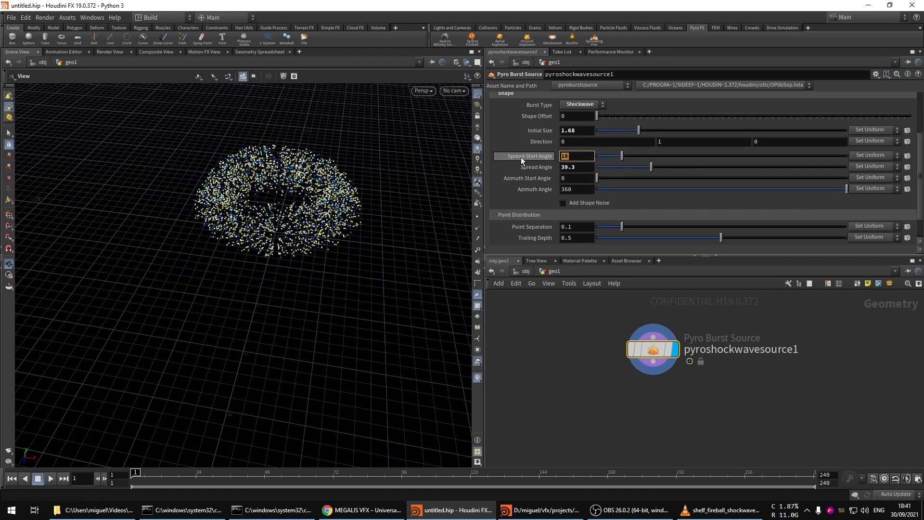
text(90)
key(Return)
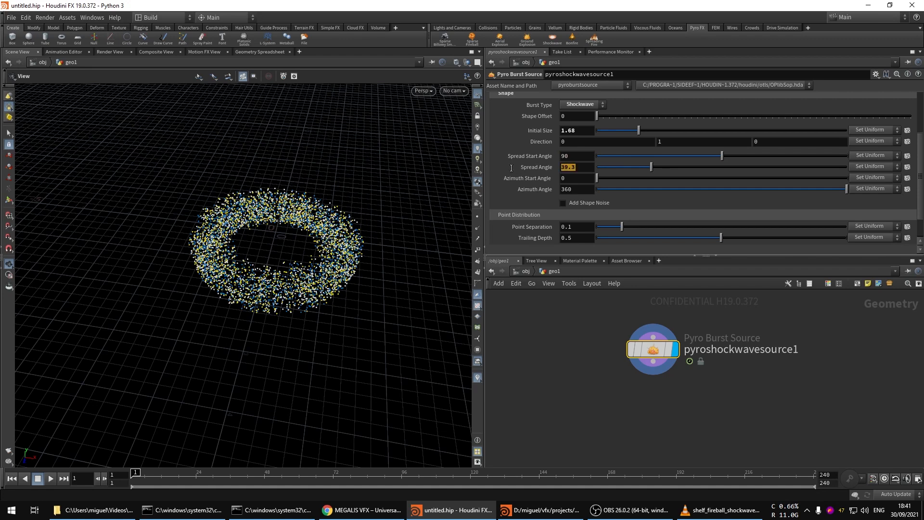
text(0)
key(Return)
- Set the shockwave source's Point Separation to 0.023 and its Trailing Depth to 0.184
drag(343, 289, 299, 244)
right_drag(299, 244, 326, 217)
drag(326, 217, 276, 284)
scroll(533, 194, down, 2)
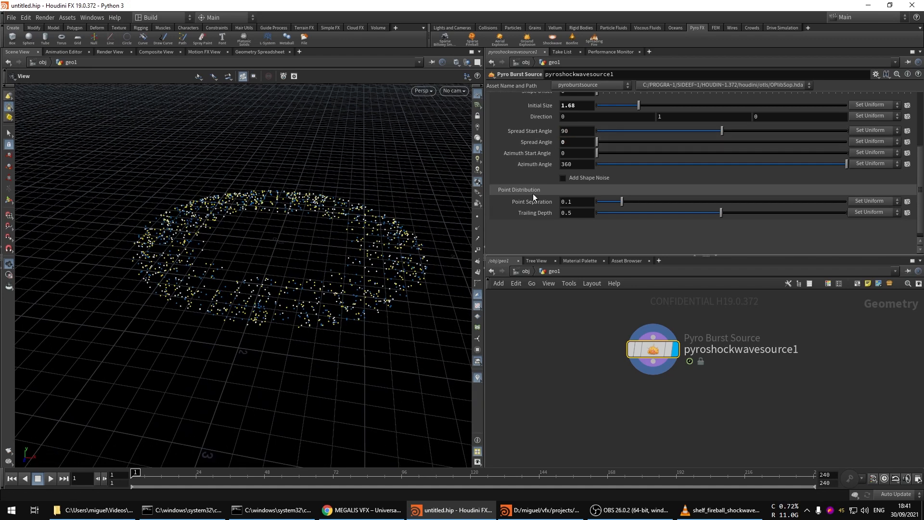
drag(612, 203, 602, 202)
drag(308, 226, 308, 255)
right_drag(309, 255, 295, 274)
drag(720, 212, 642, 214)
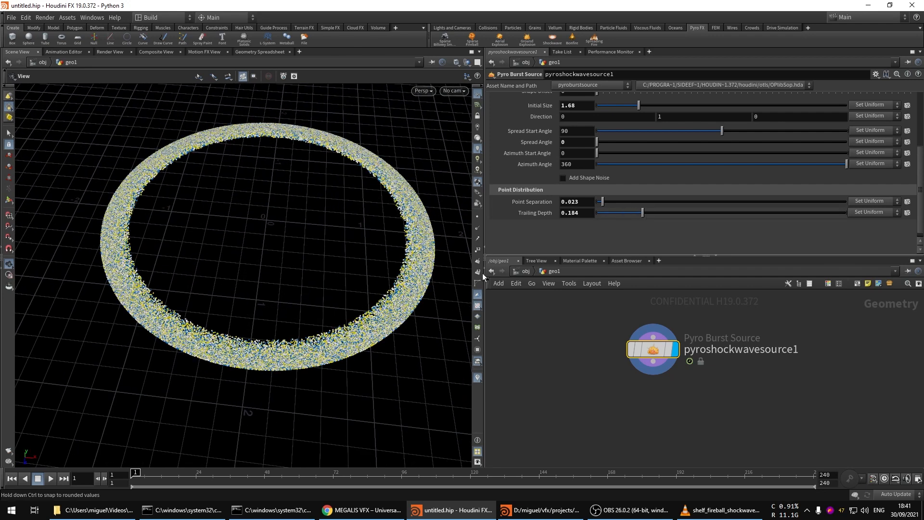
right_drag(290, 310, 265, 312)
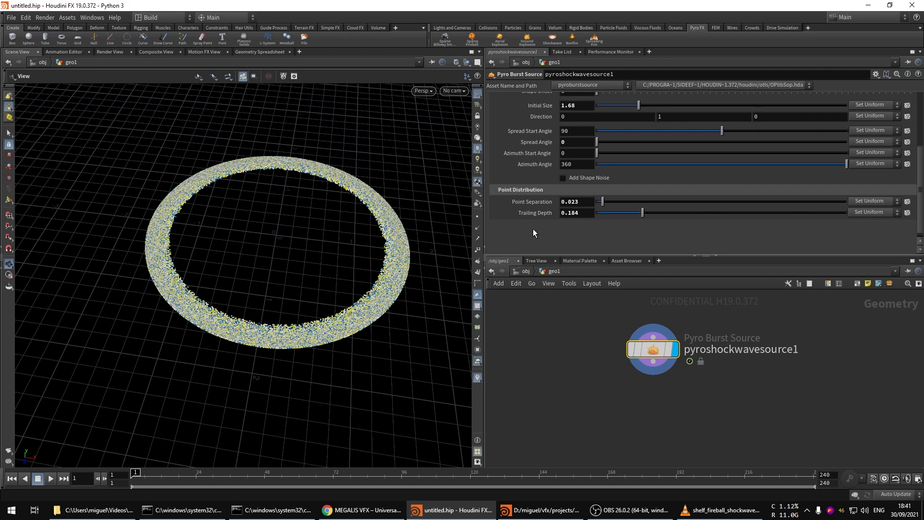
- Enable Add Shape Noise on the shockwave source with an Amplitude of 0.313 and a Size of 0.17
click(593, 177)
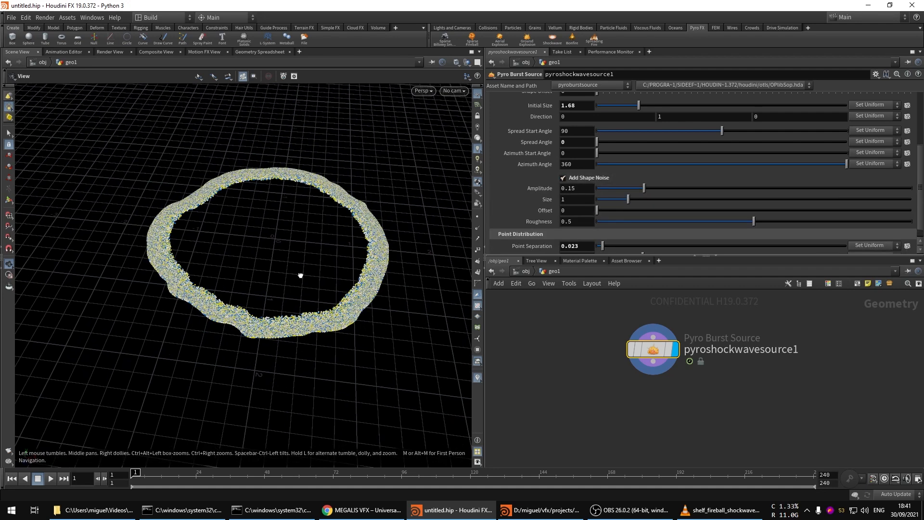
drag(285, 268, 295, 257)
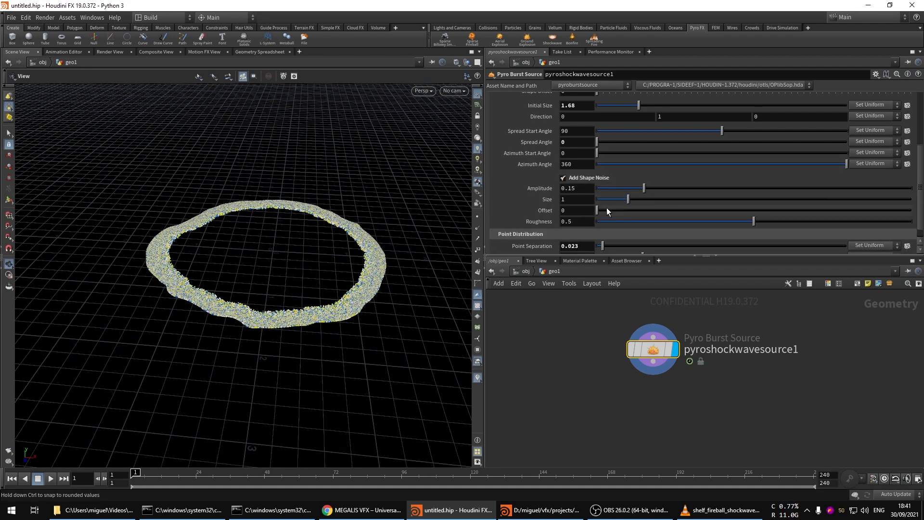
drag(644, 188, 695, 189)
drag(628, 200, 602, 202)
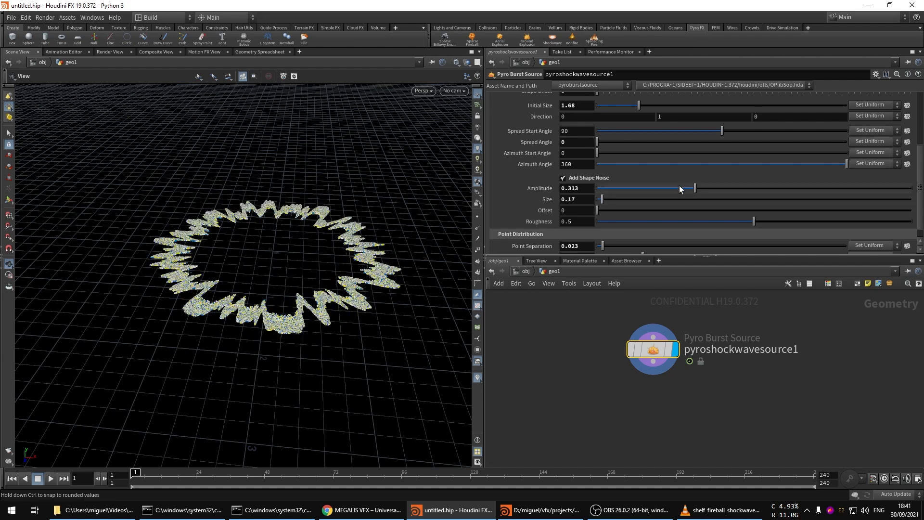
- Lower the shape noise Amplitude of the shockwave source to 0.095
drag(695, 188, 626, 190)
drag(227, 304, 299, 302)
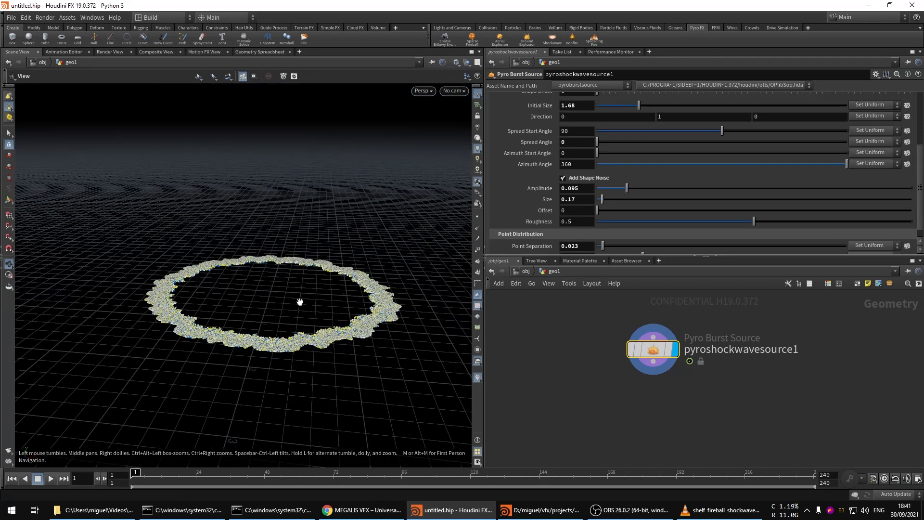
- Open the burst animation settings and step back and forth through frames 1 to 3 to examine the ring's expansion
scroll(530, 217, up, 4)
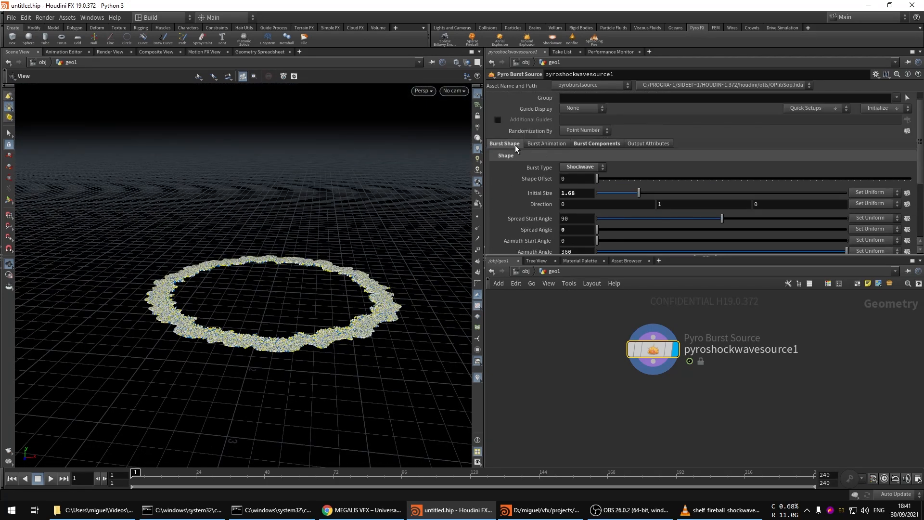
click(543, 142)
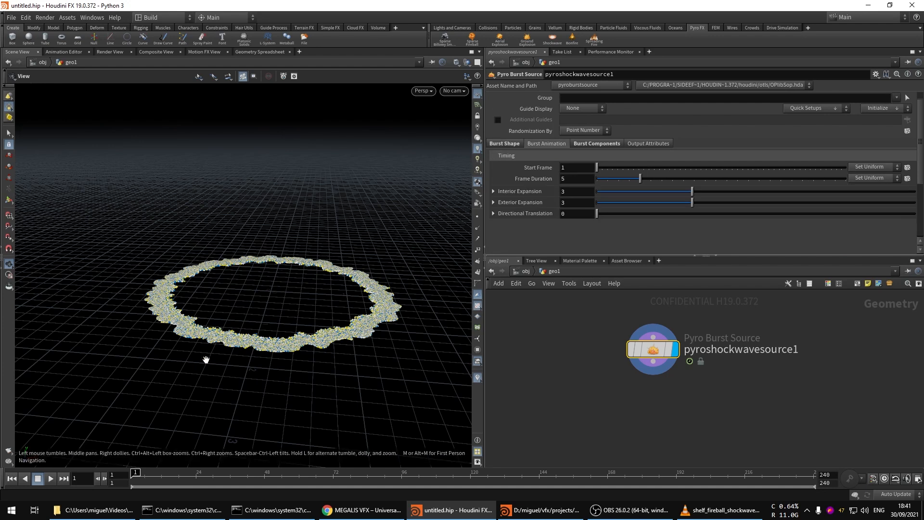
key(Right)
key(Right)
key(Left)
key(Left)
right_drag(306, 275, 265, 290)
middle_drag(265, 291, 275, 311)
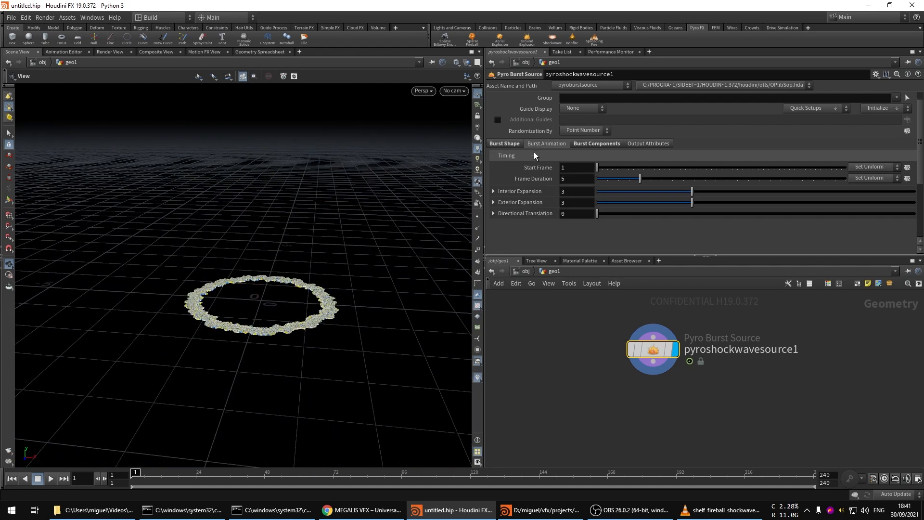
drag(309, 308, 308, 314)
key(Right)
key(Right)
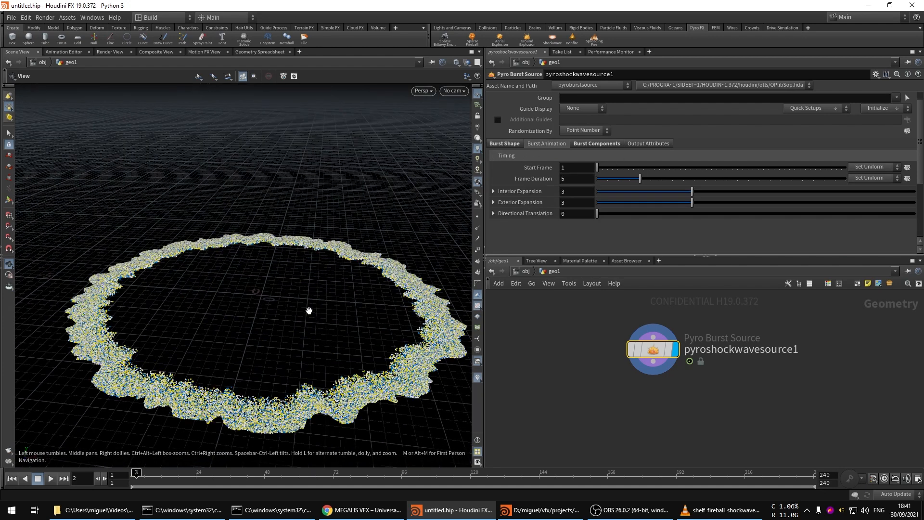
key(Left)
key(Left)
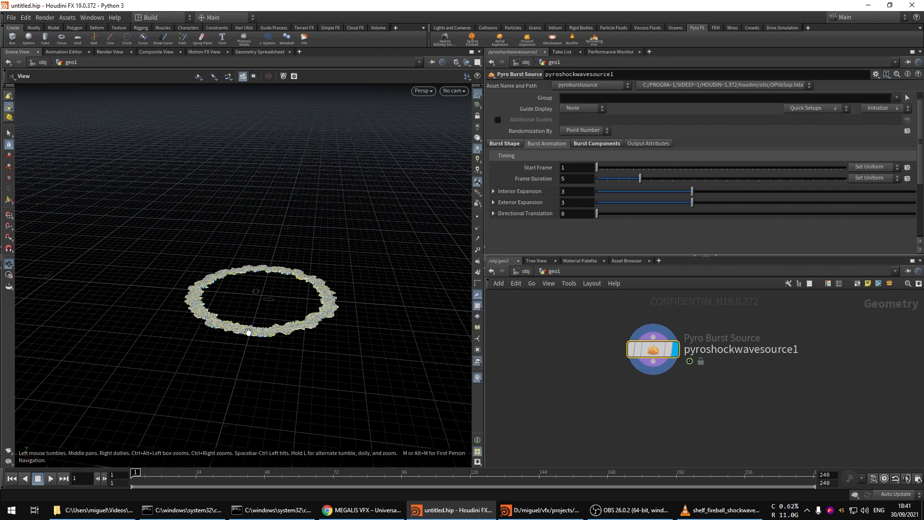
- Set the burst's Frame Duration to 50 and play the animation
scroll(264, 319, up, 3)
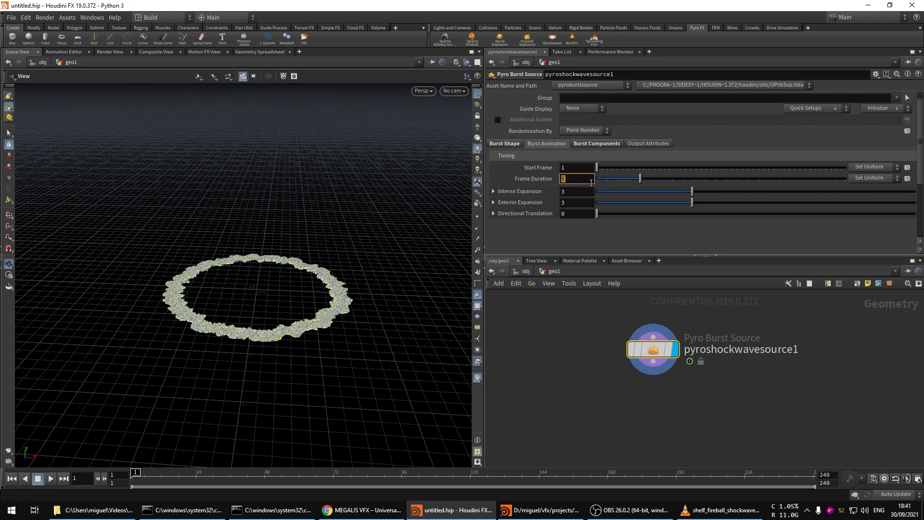
right_drag(304, 264, 262, 312)
middle_drag(261, 312, 210, 348)
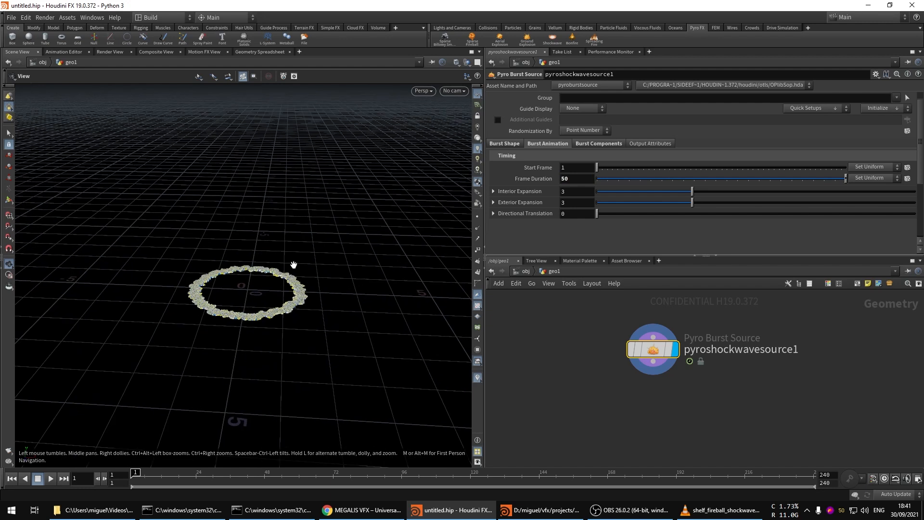
key(Up)
right_drag(295, 270, 263, 311)
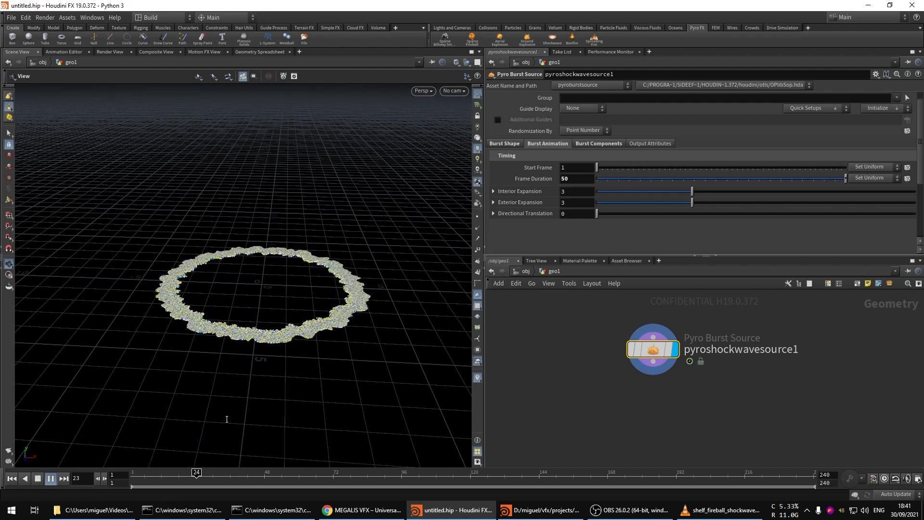
- Return to frame 1 and set the Initial Size of the burst shape to 0.75
drag(230, 478, 133, 474)
click(515, 144)
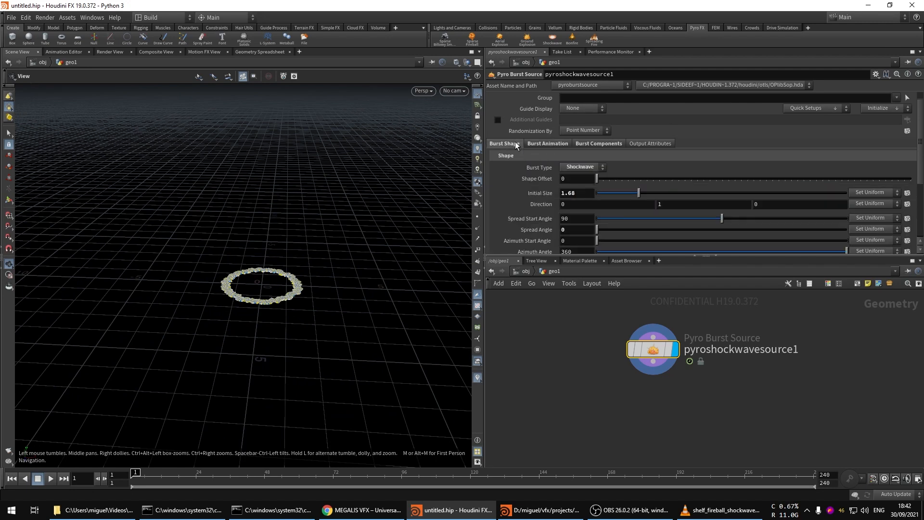
drag(624, 194, 616, 195)
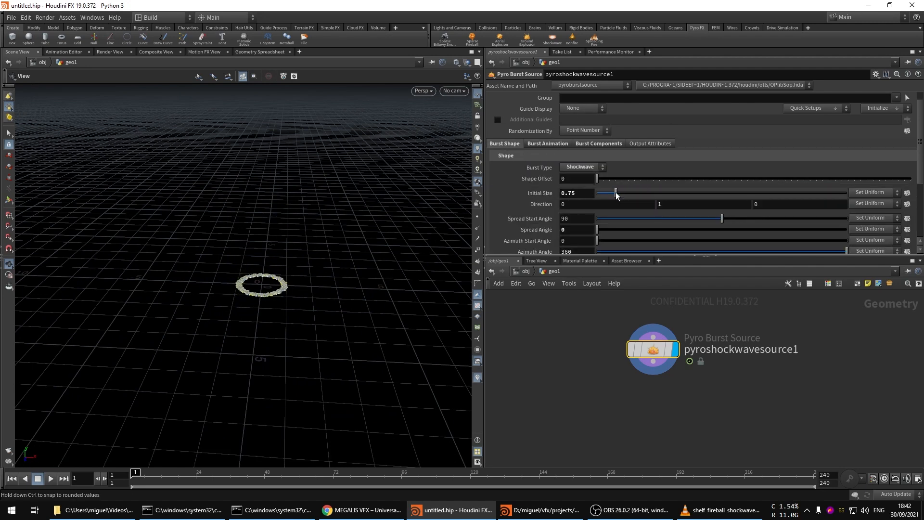
- Set the burst animation's Exterior Expansion to 30 and play the result from the first frame
click(544, 144)
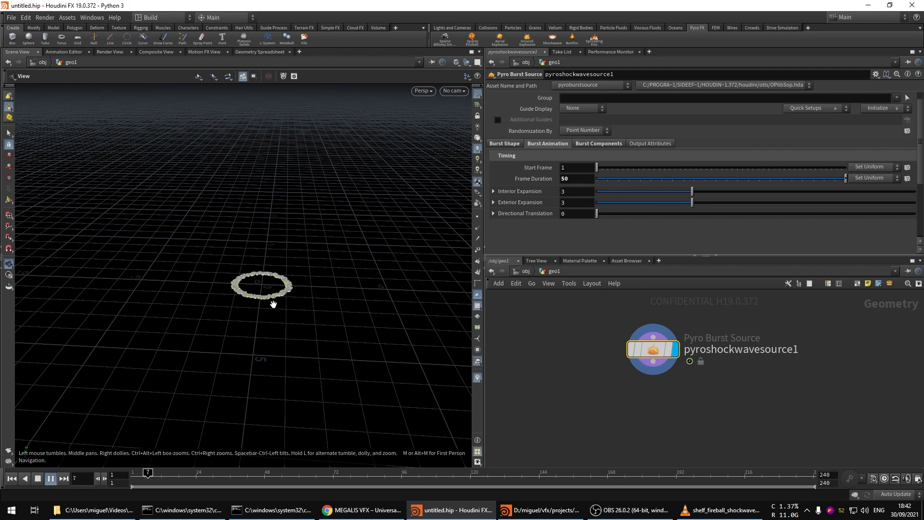
drag(275, 303, 245, 299)
drag(350, 250, 414, 238)
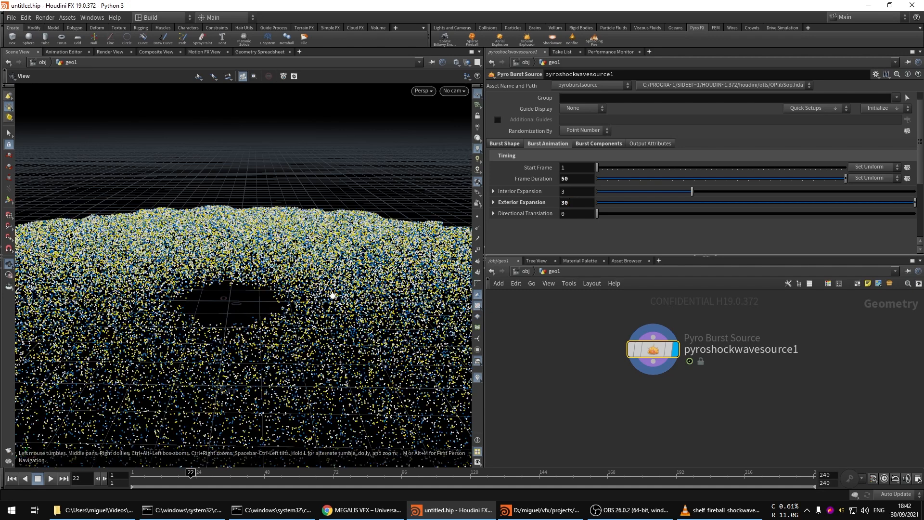
drag(267, 337, 233, 302)
scroll(323, 248, down, 5)
drag(322, 248, 279, 264)
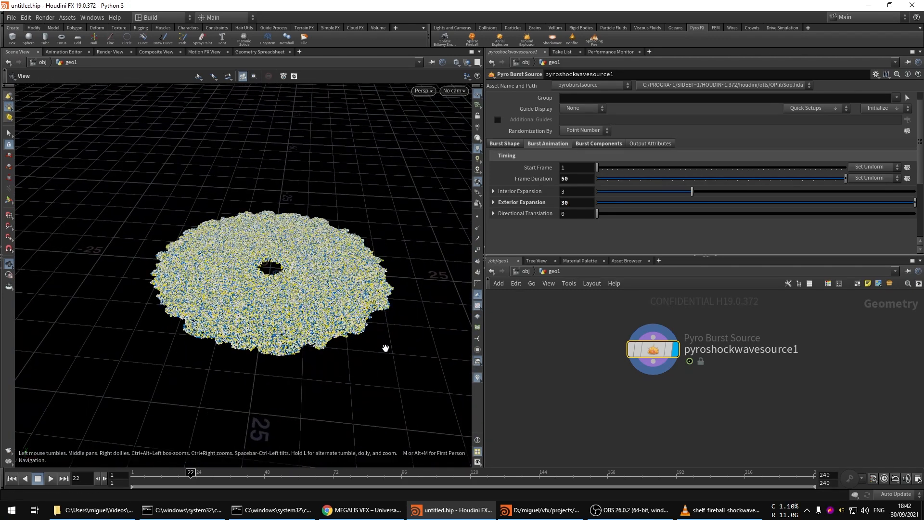
drag(146, 476, 128, 475)
key(Up)
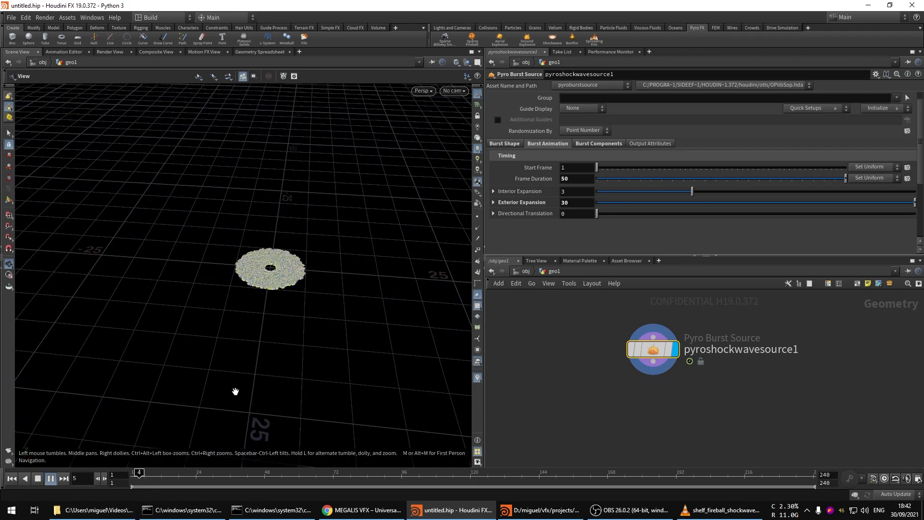
drag(266, 327, 280, 334)
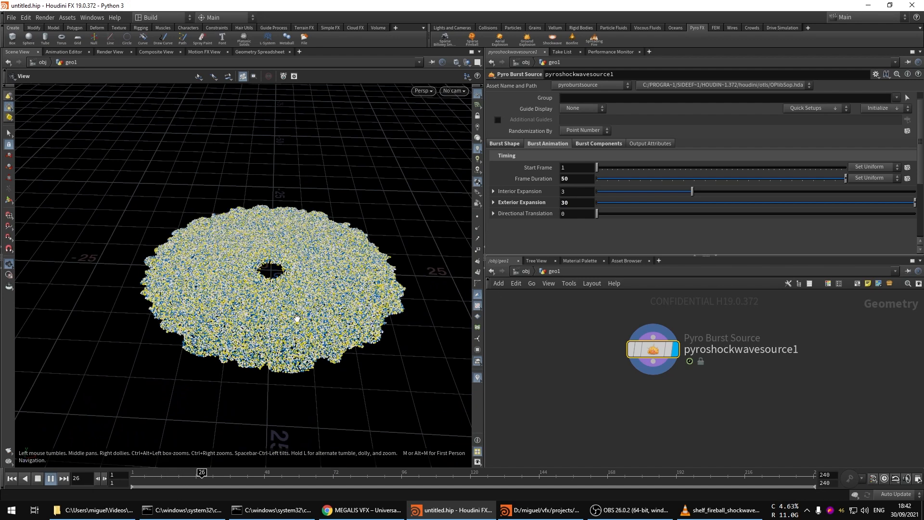
key(Up)
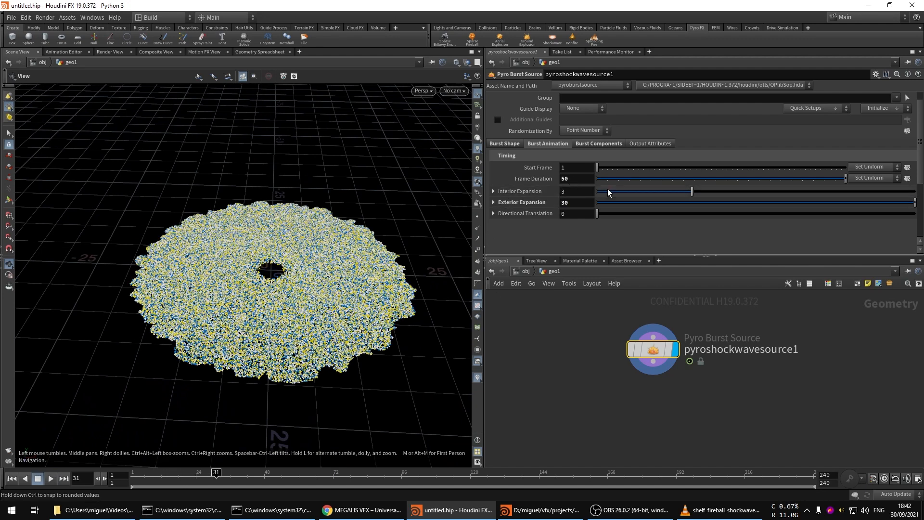
- Try an Interior Expansion of 0 and play the animation
drag(634, 191, 558, 193)
scroll(274, 268, up, 2)
key(Up)
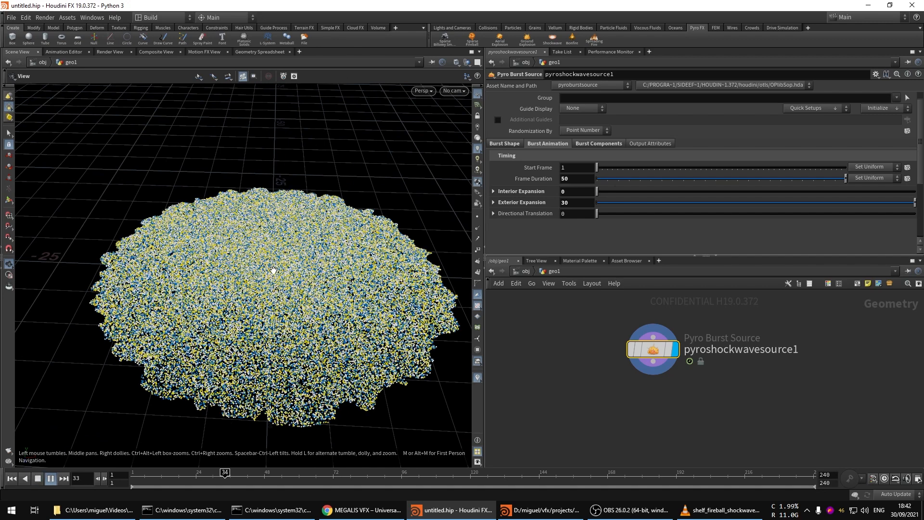
key(Up)
- Try an Interior Expansion of 30, matching the Exterior Expansion, and play and scrub through the animation
drag(567, 191, 532, 192)
text(3)
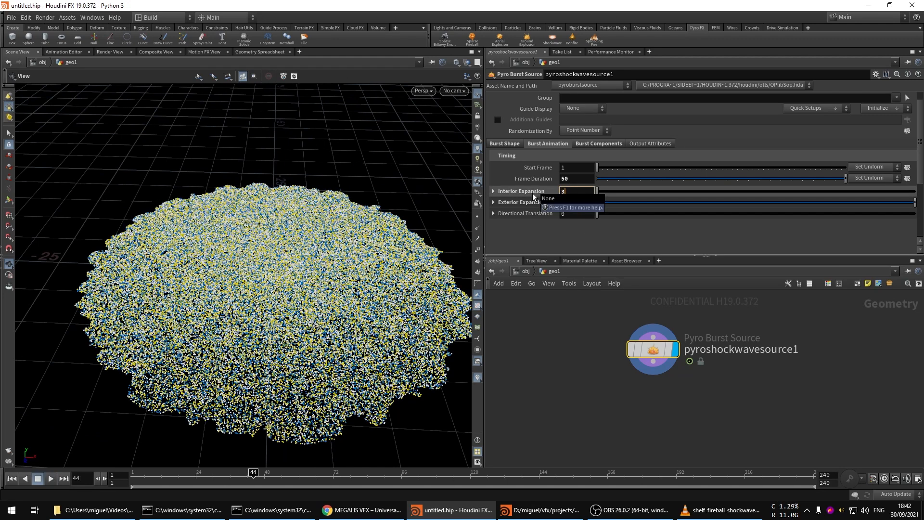
text(0)
key(Return)
scroll(312, 281, down, 2)
drag(179, 474, 167, 474)
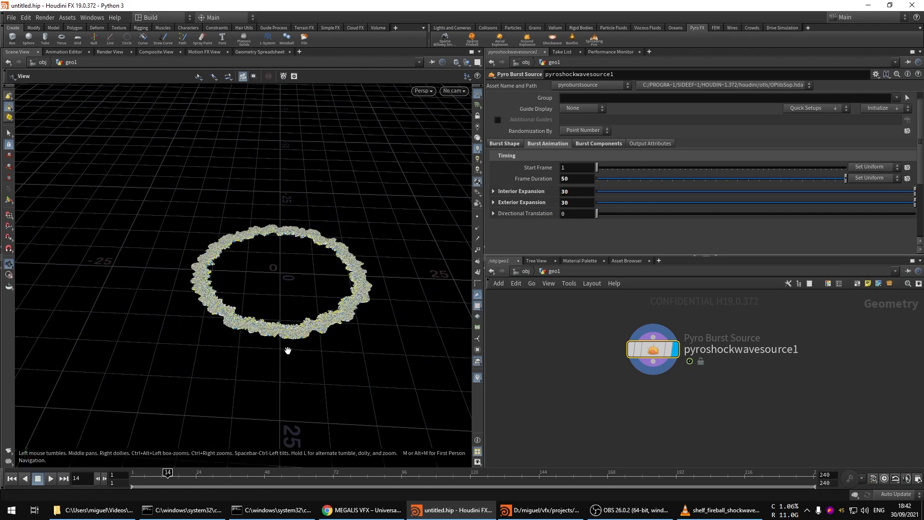
key(Up)
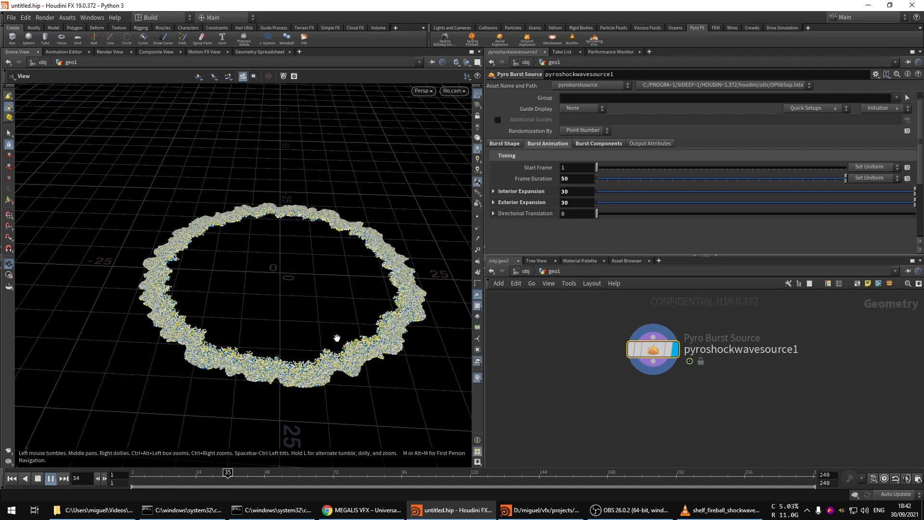
drag(337, 338, 320, 330)
drag(163, 476, 219, 475)
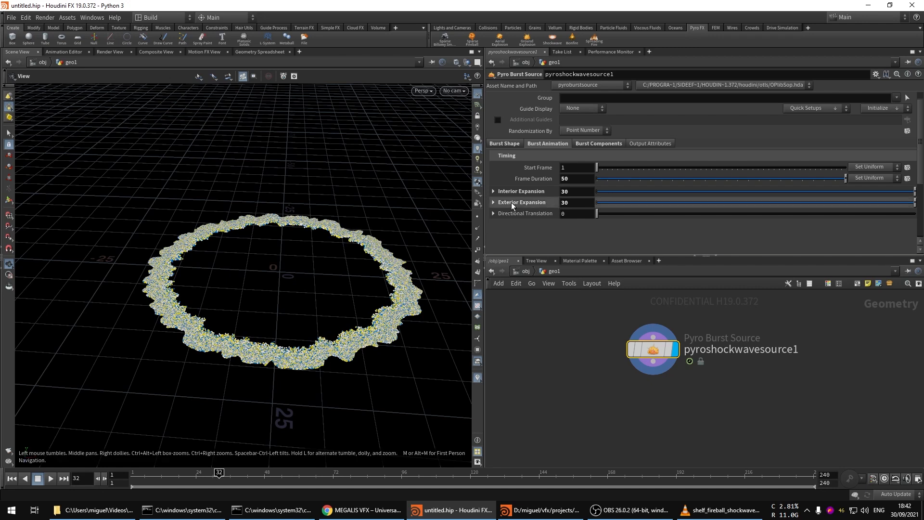
- Set the Interior Expansion to 20 and play the animation from frame 9
click(577, 194)
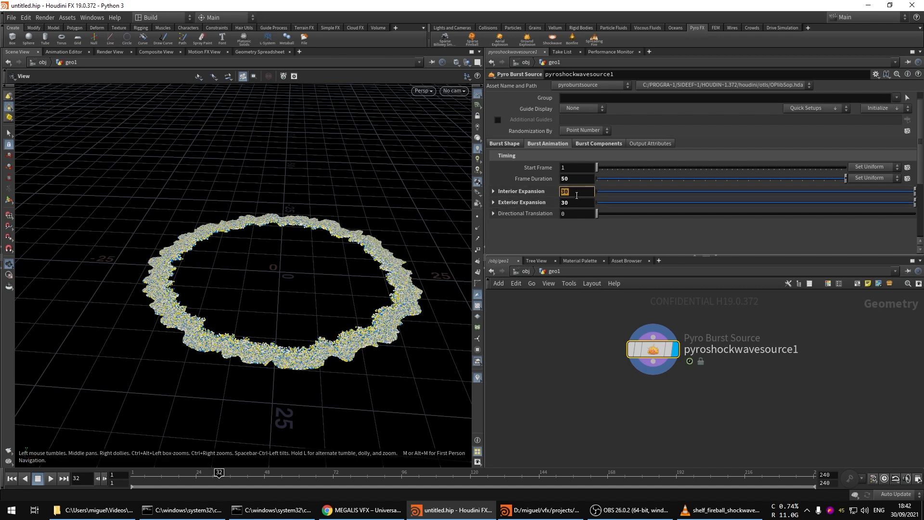
drag(304, 313, 302, 301)
click(153, 479)
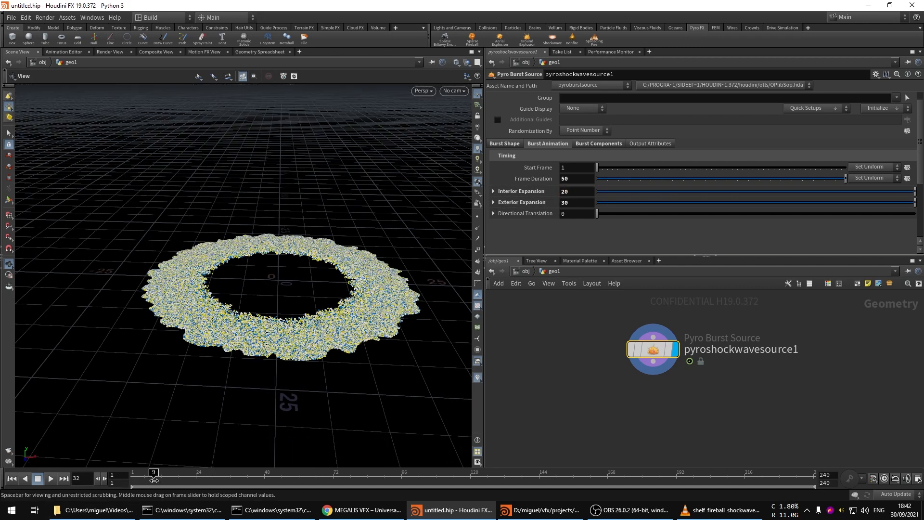
key(Up)
key(Up)
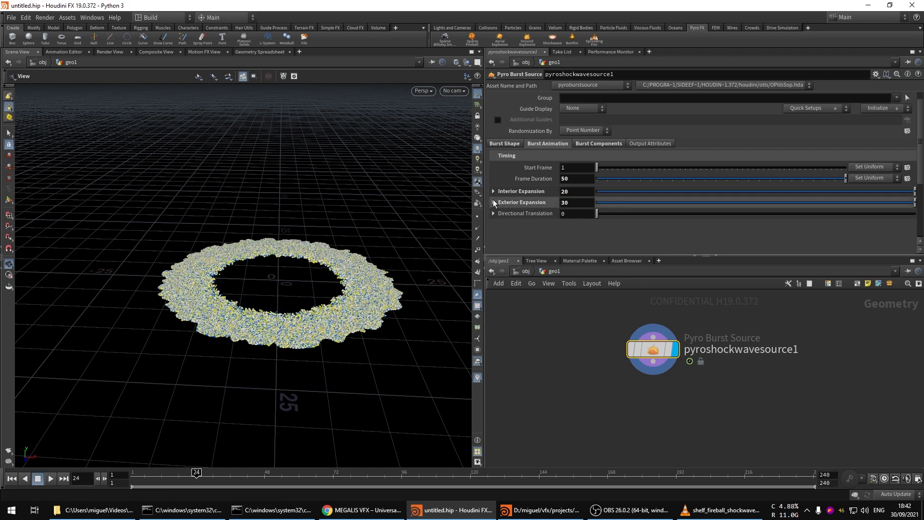
- Enlarge the Exterior Expansion Over Duration ramp and add high points at about 0.02 and 0.08 for a steep initial rise
click(493, 202)
click(494, 191)
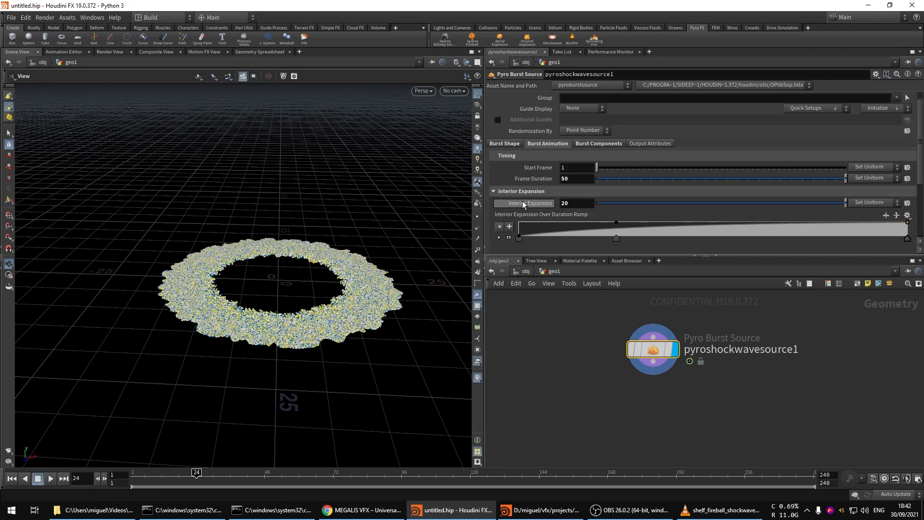
scroll(527, 195, down, 2)
scroll(524, 204, down, 2)
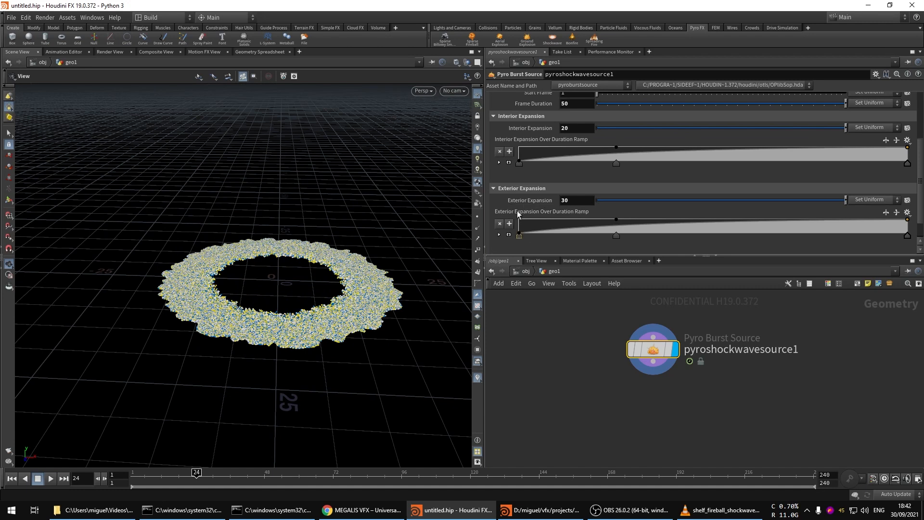
click(508, 235)
scroll(544, 194, down, 4)
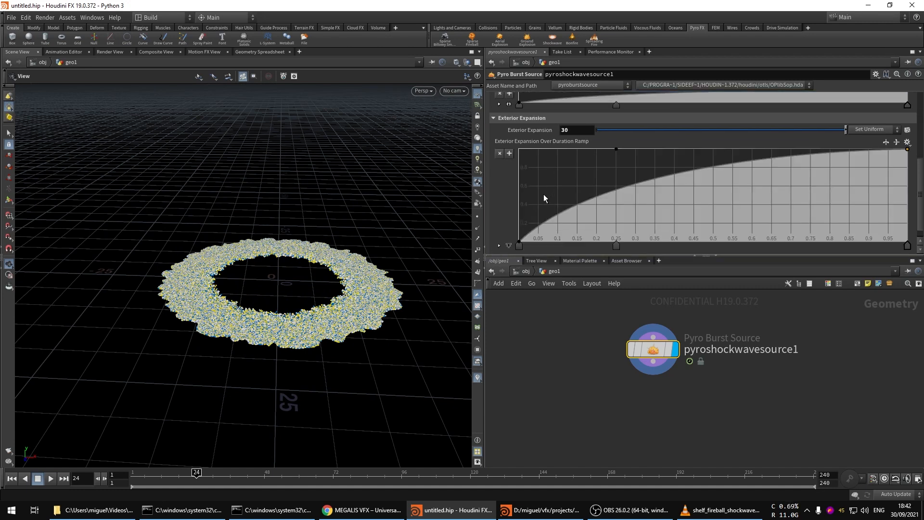
drag(557, 166, 549, 146)
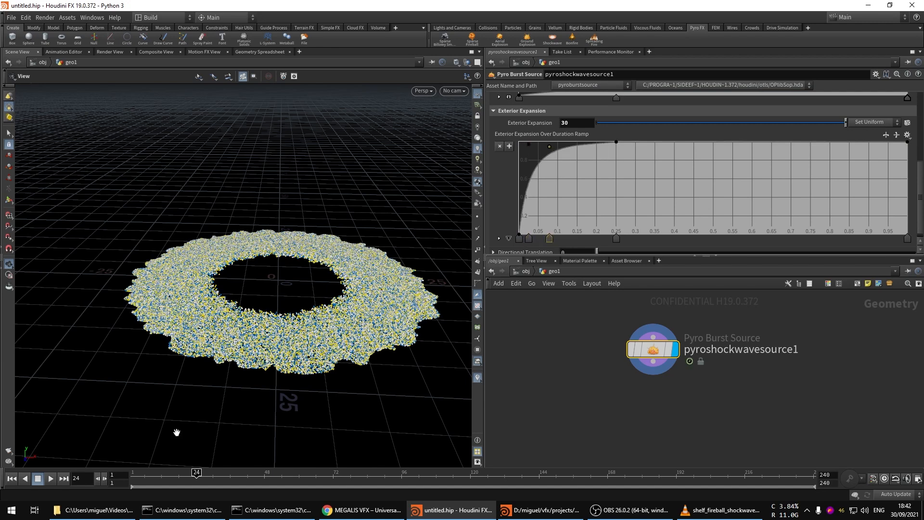
- Play and scrub the animation from the first frame to examine how the reshaped exterior ramp affects the ring
drag(152, 475, 131, 474)
right_drag(280, 312, 293, 302)
key(Up)
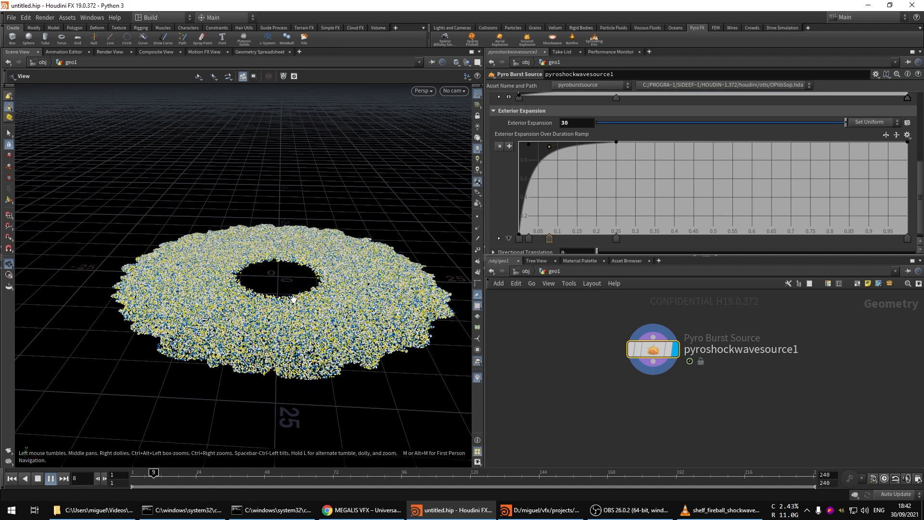
key(Up)
scroll(530, 221, up, 4)
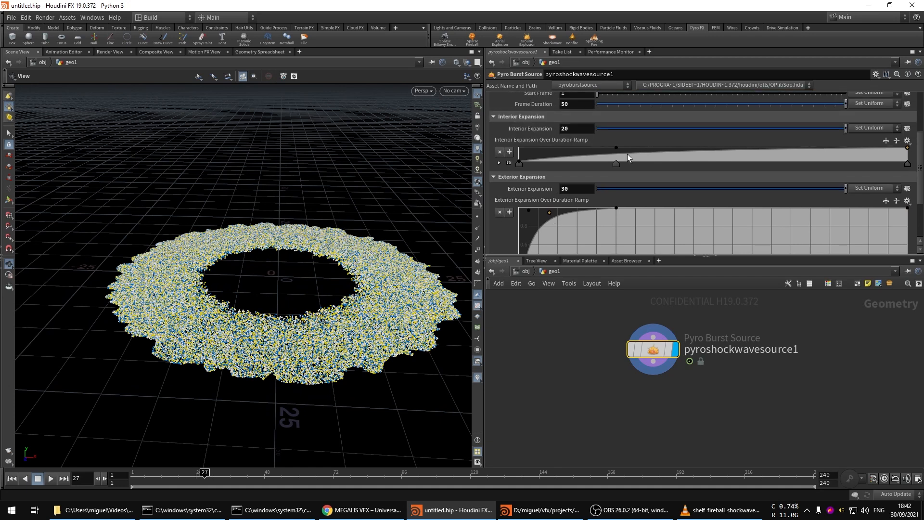
key(Up)
drag(237, 244, 241, 262)
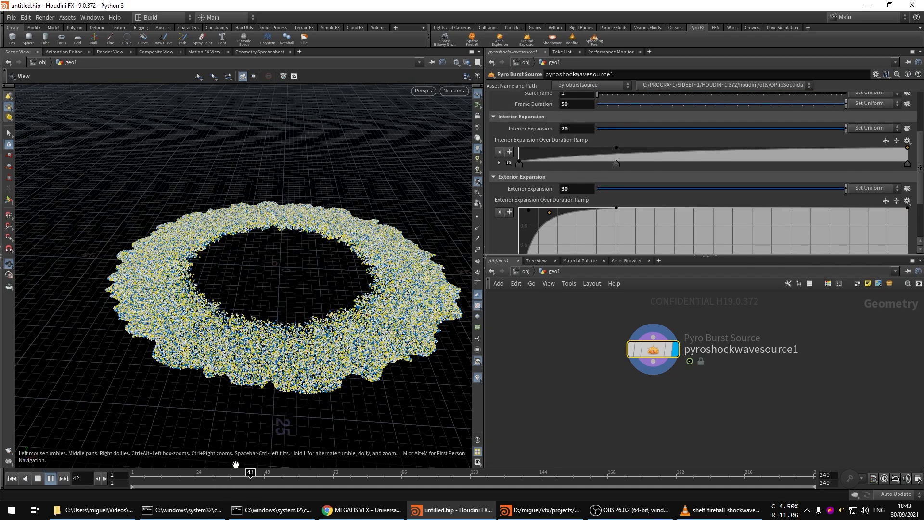
mouse_move(195, 479)
mouse_down()
mouse_move(141, 477)
mouse_move(185, 473)
mouse_up()
- Soften the Exterior Expansion ramp by removing the point near 0.08 and moving the earliest added point to about 0.1
scroll(574, 179, down, 3)
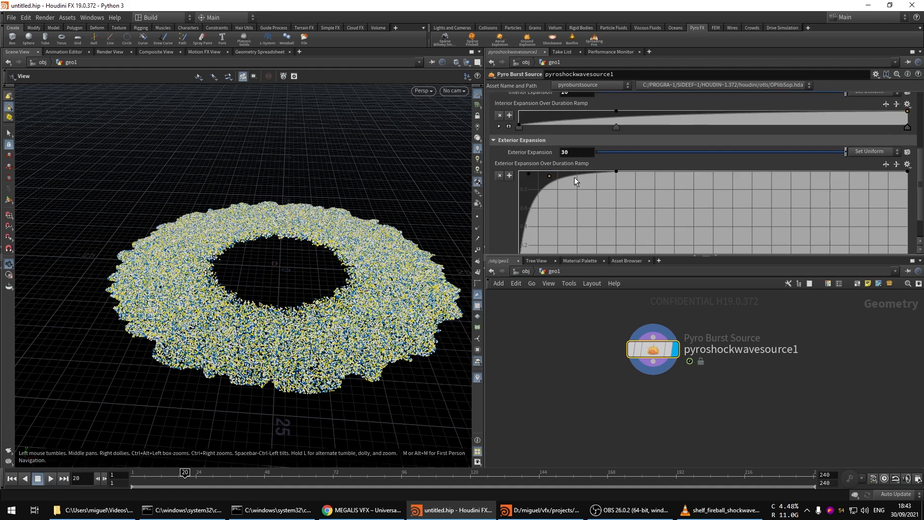
scroll(573, 180, down, 1)
drag(548, 232, 563, 260)
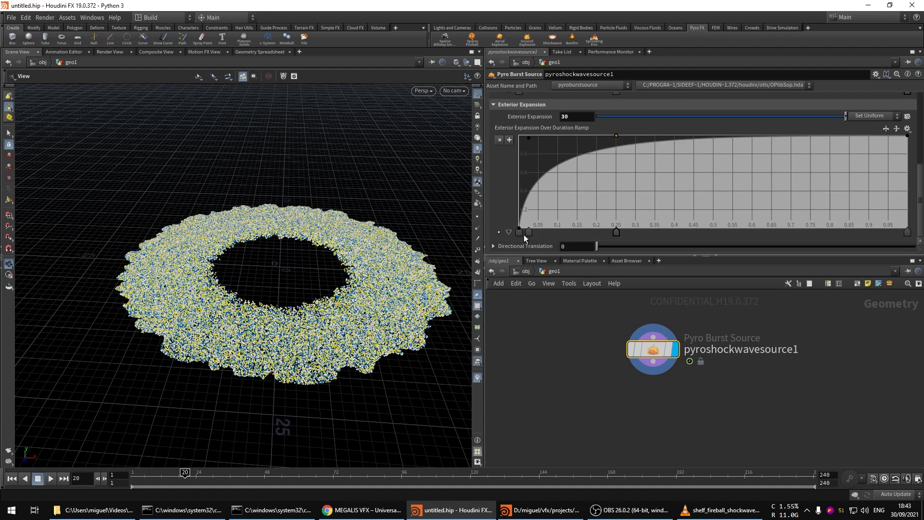
scroll(509, 191, up, 3)
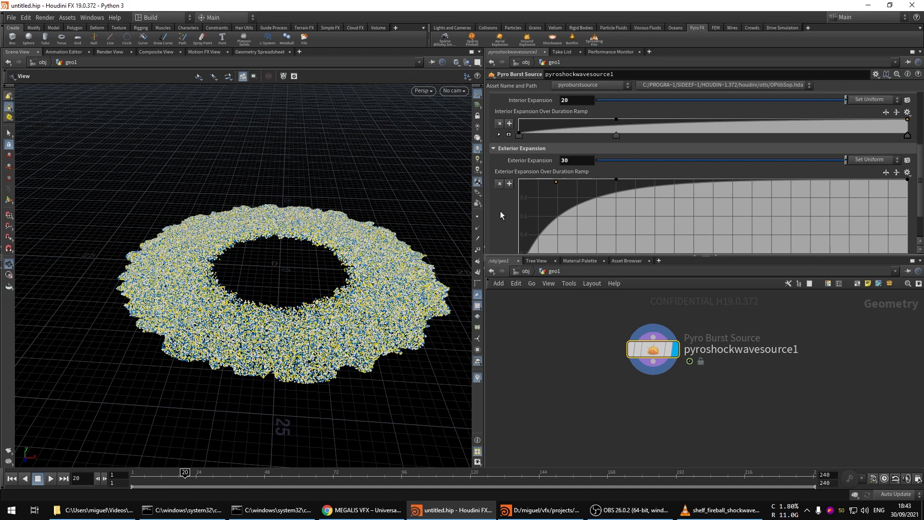
- Collapse the Interior and Exterior Expansion settings and play the animation from the start of the timeline
click(493, 154)
scroll(538, 198, up, 3)
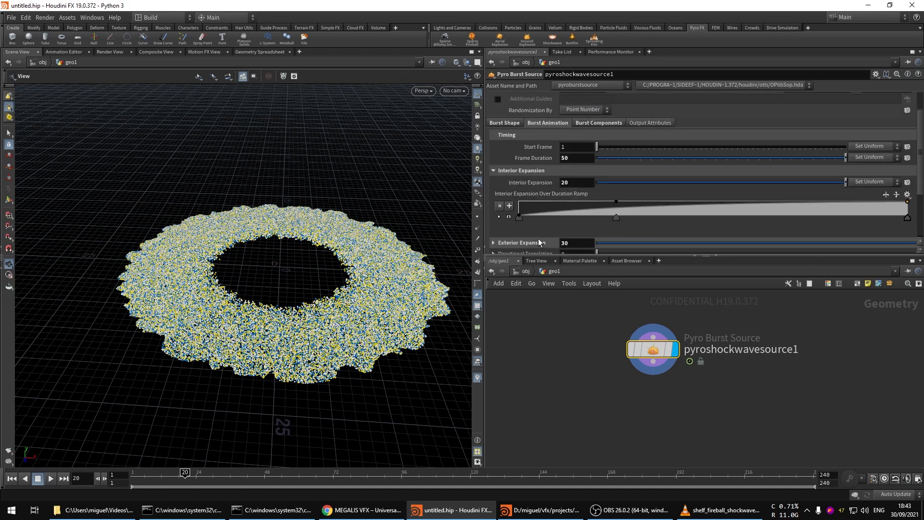
click(494, 170)
middle_drag(564, 318, 549, 331)
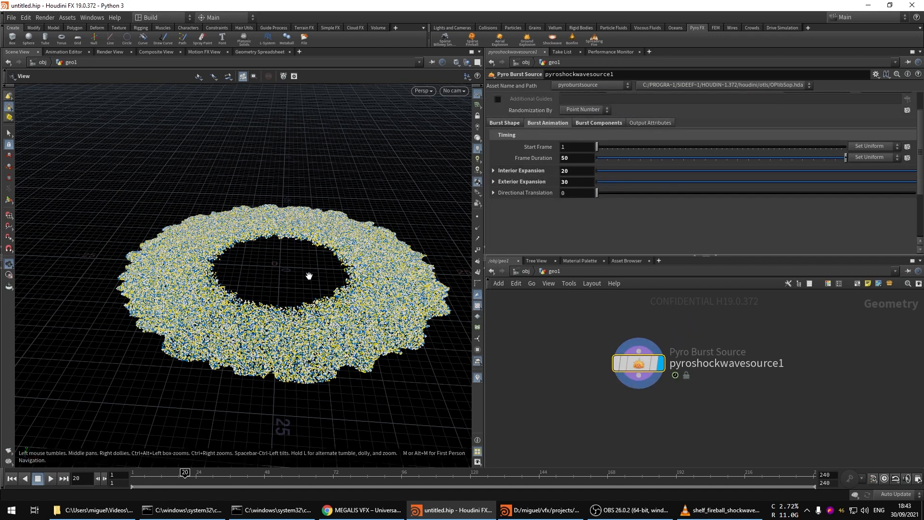
right_drag(309, 276, 272, 309)
click(134, 476)
key(Up)
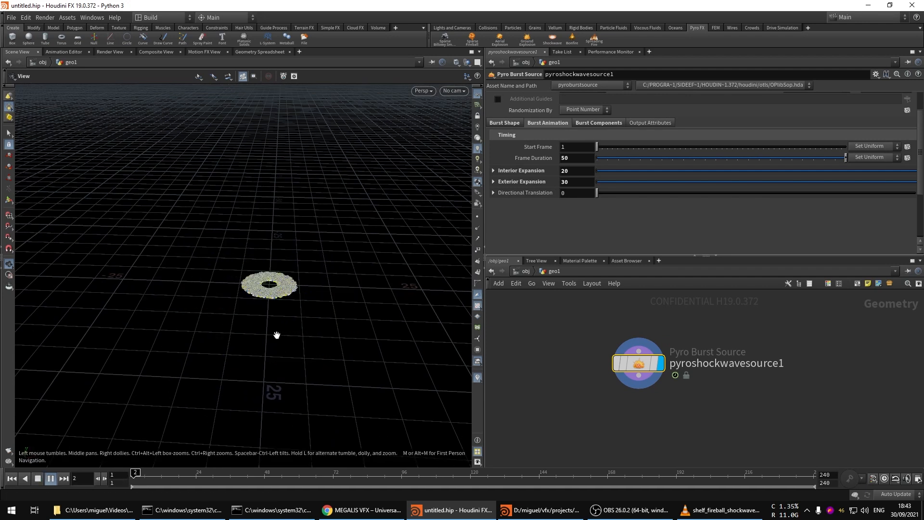
key(Up)
- Add a Grid node above the shockwave source in the network
middle_drag(586, 321, 587, 385)
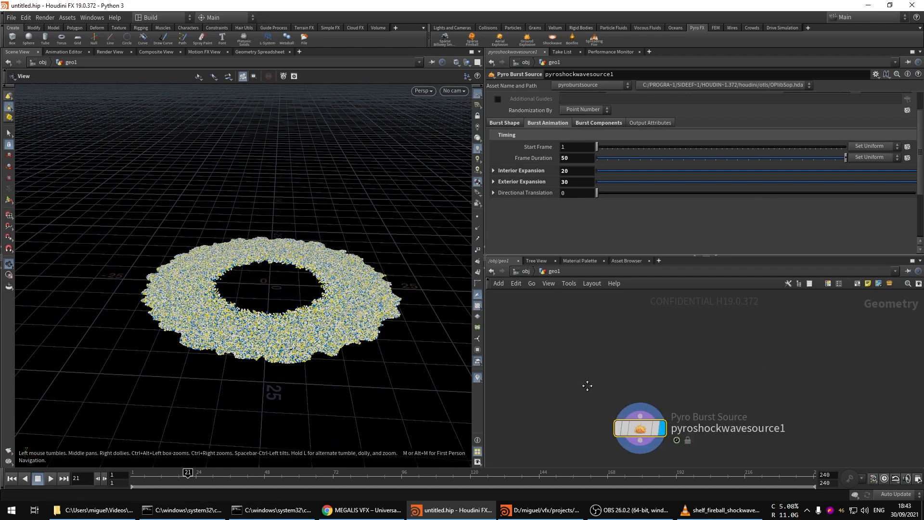
scroll(600, 376, down, 3)
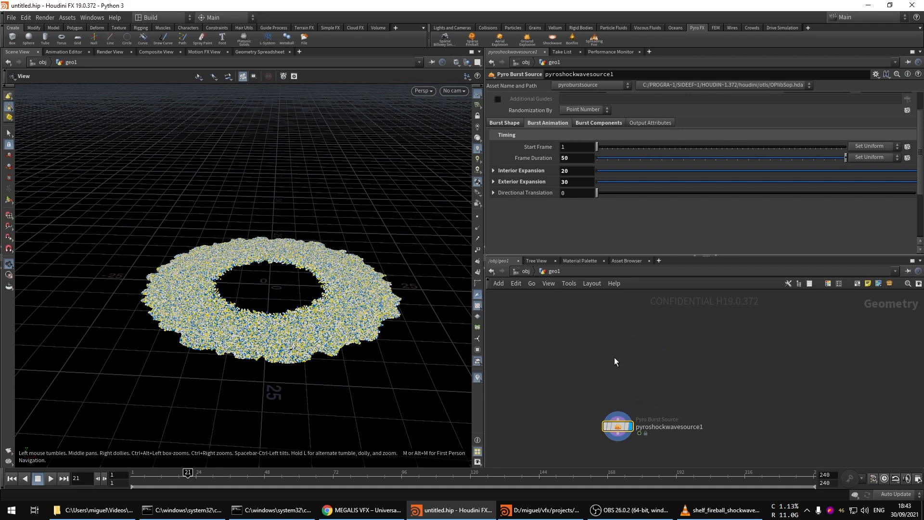
key(Tab)
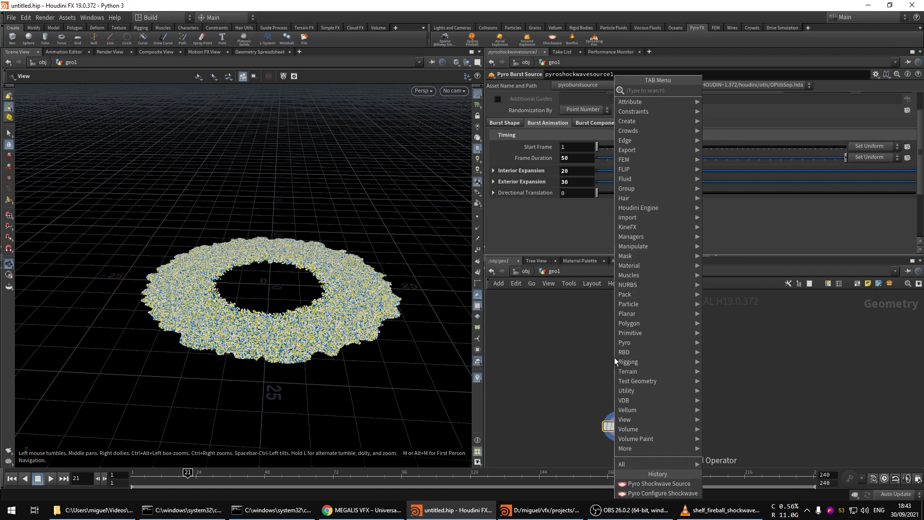
text(grid)
key(Return)
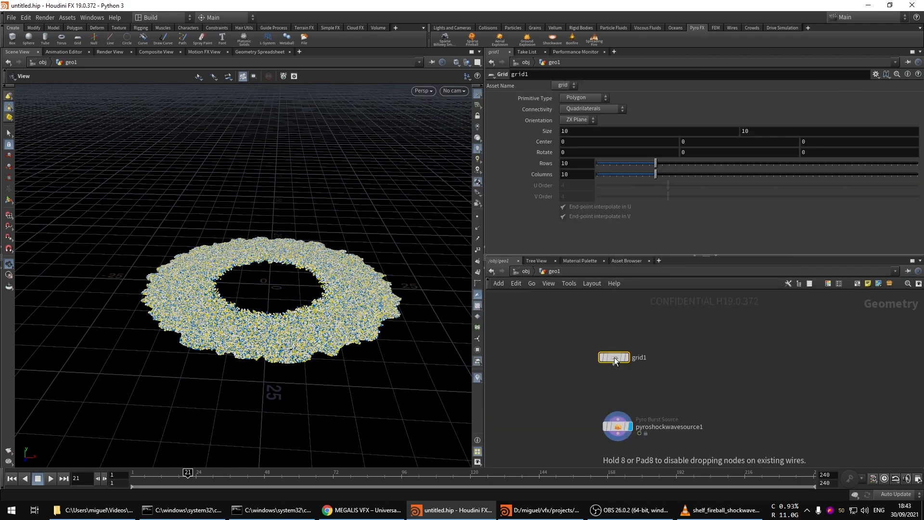
- Add a Scatter node fed by the grid, set its Force Total Count to 10 and display it
key(Tab)
text(sca)
click(723, 82)
click(617, 389)
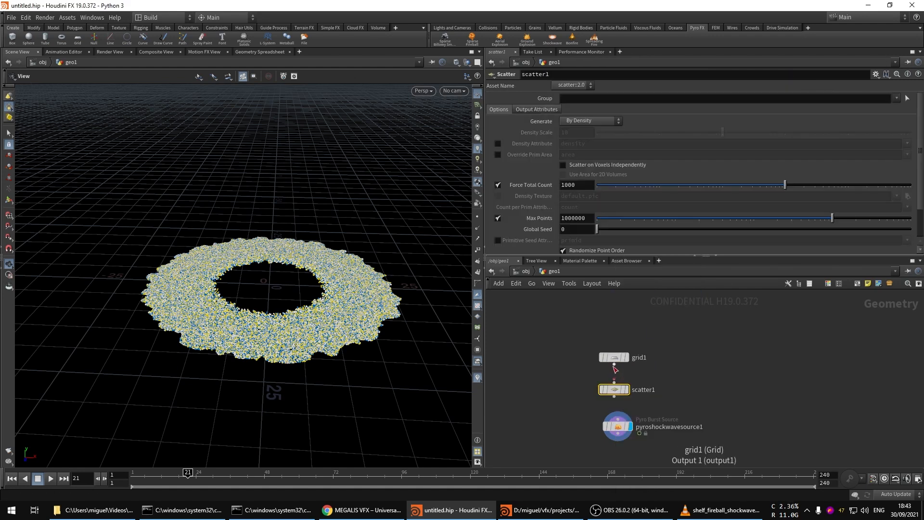
click(629, 390)
key(BackSpace)
key(Return)
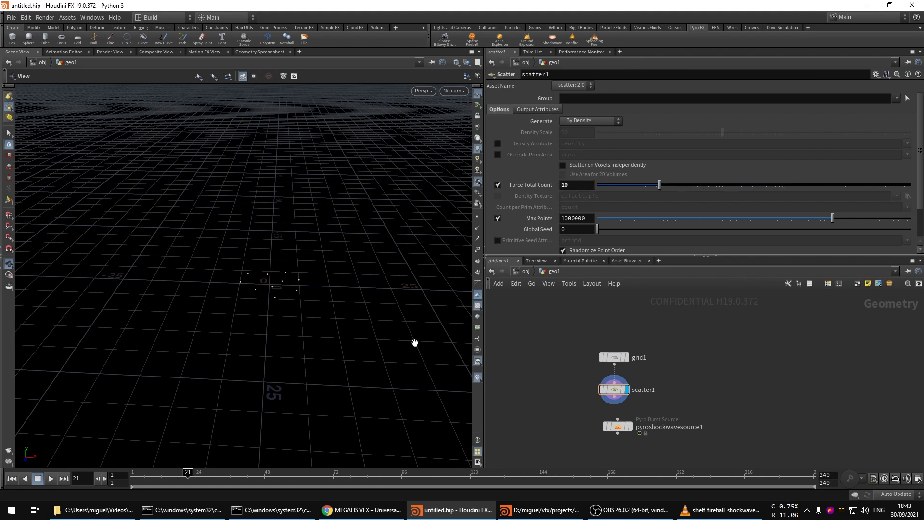
- Set the grid's Size to 100 by 100 to spread the scattered points
click(619, 357)
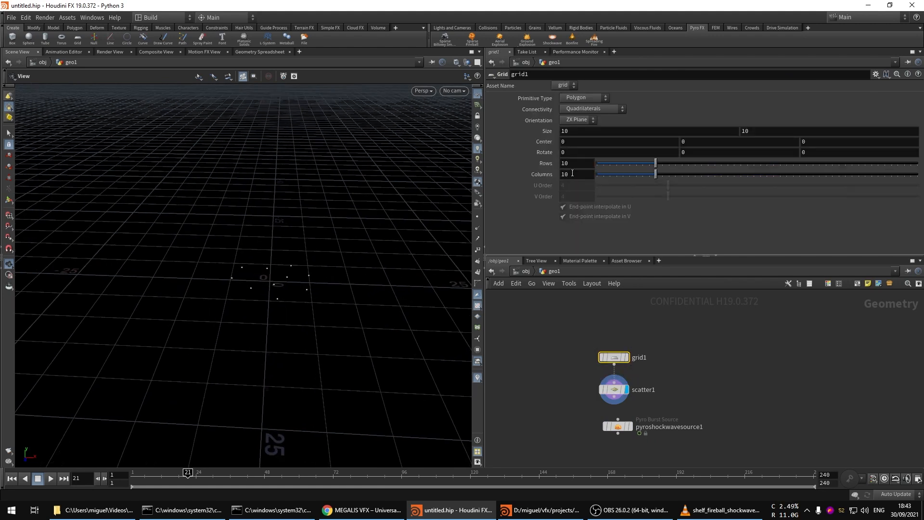
text(0)
key(Return)
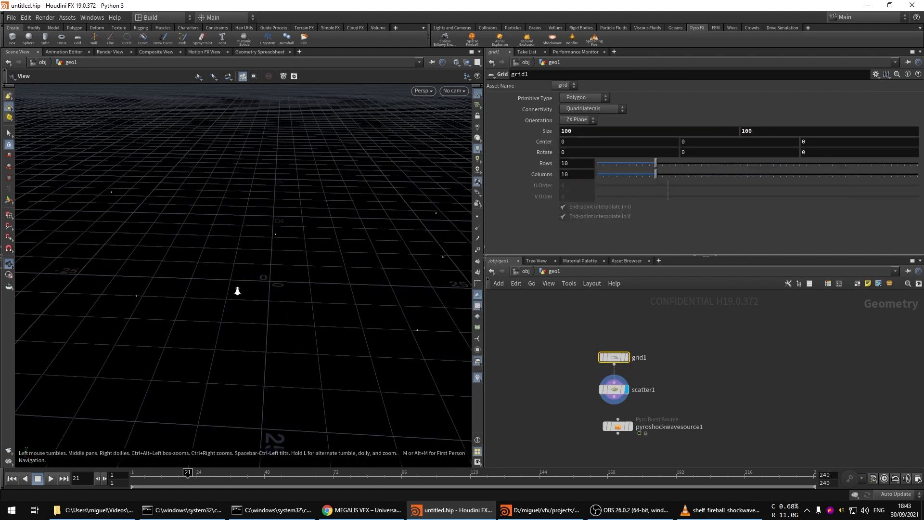
right_drag(237, 291, 316, 284)
middle_drag(316, 284, 281, 267)
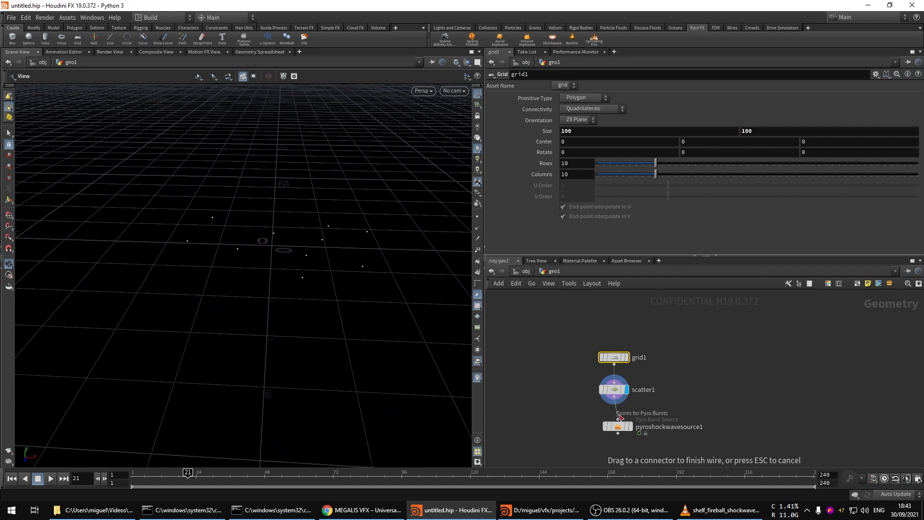
- Connect the scatter output to the shockwave source's input for burst points and display the shockwave source
scroll(621, 423, up, 3)
drag(620, 417, 611, 437)
middle_drag(685, 411, 707, 348)
drag(707, 349, 621, 390)
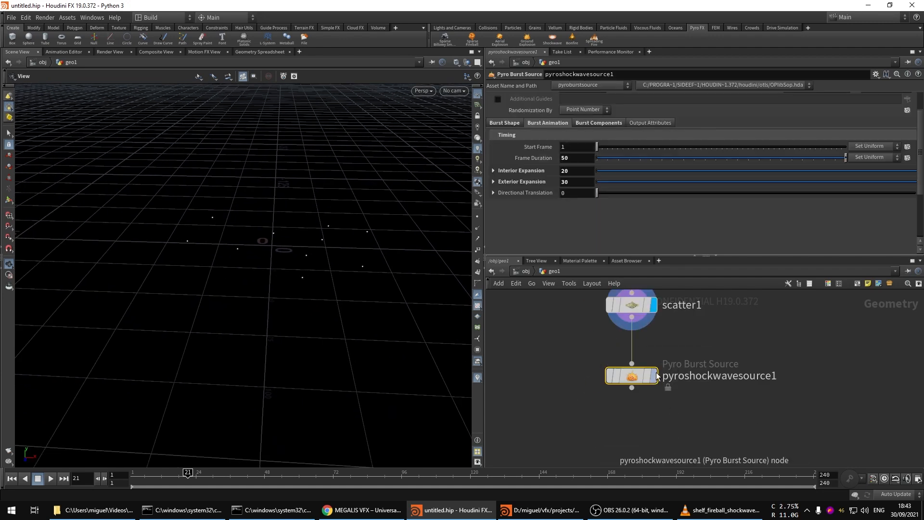
click(655, 375)
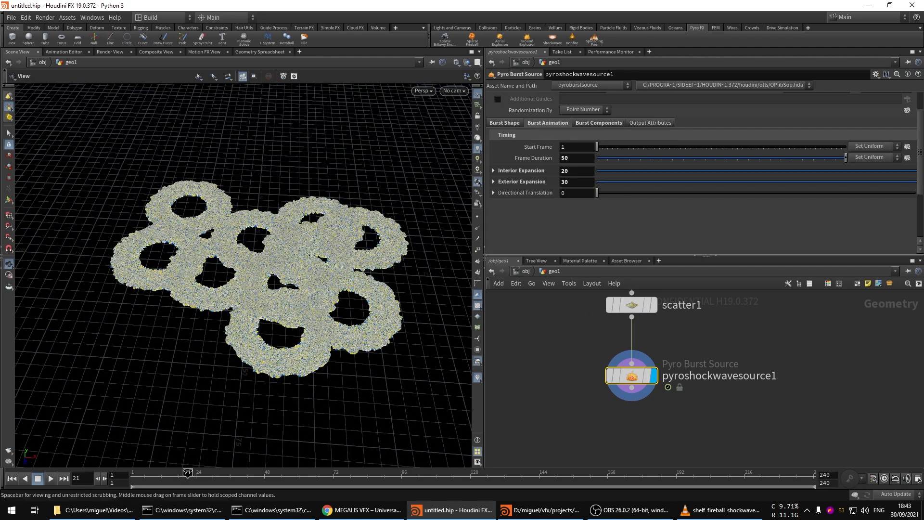
- Play the animation from the first frame to examine the bursts on the scattered points
drag(187, 473, 132, 473)
key(Up)
key(Up)
drag(295, 315, 279, 321)
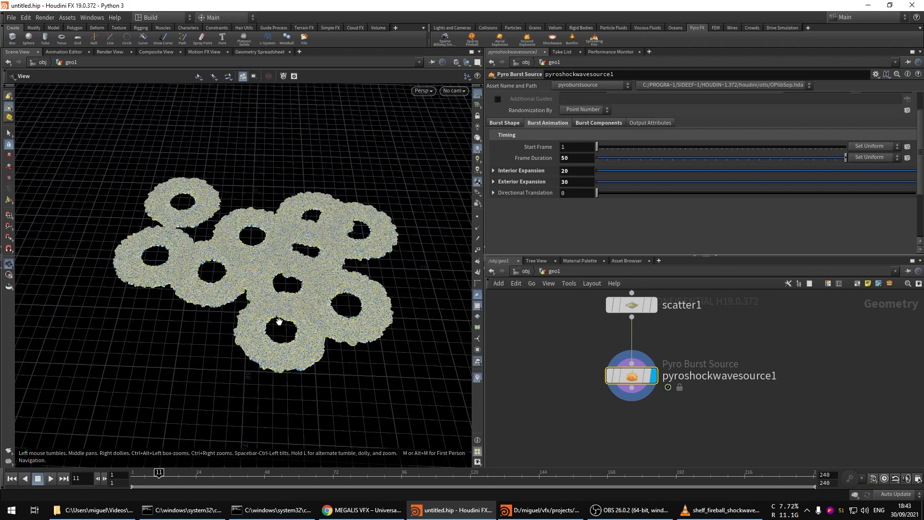
scroll(279, 321, up, 3)
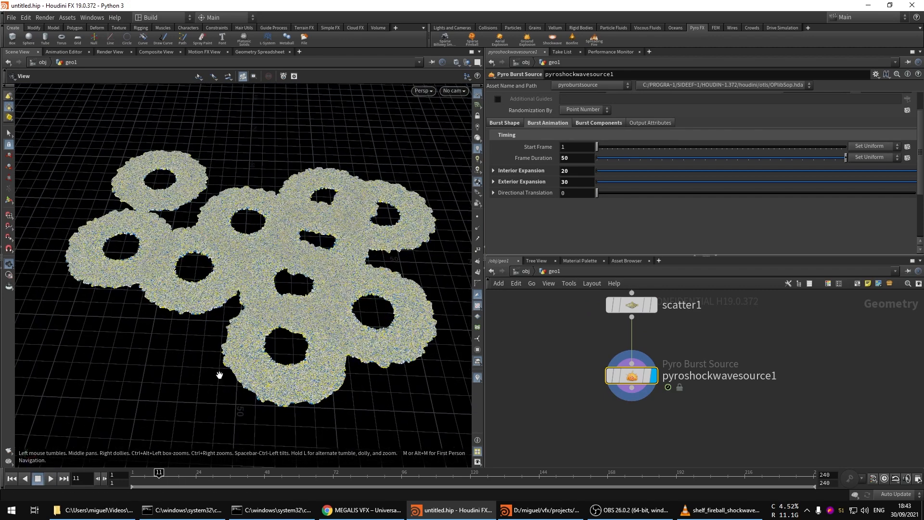
- Create an Attribute Adjust Float node driving the shockwave's Start Frame per point and frame the whole network
click(504, 123)
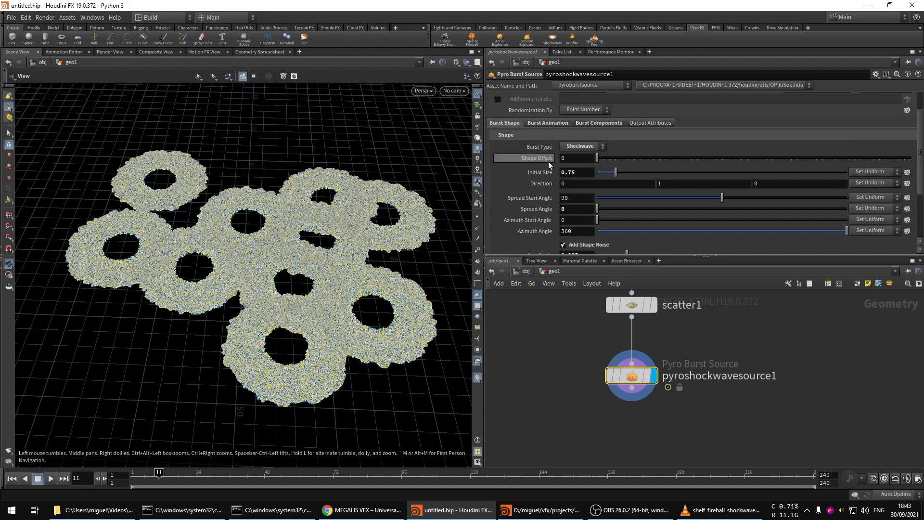
click(533, 124)
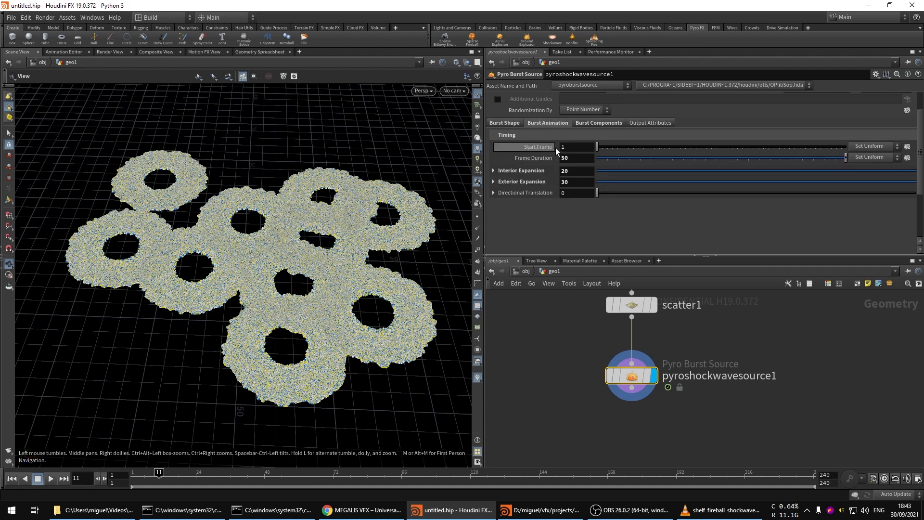
click(908, 149)
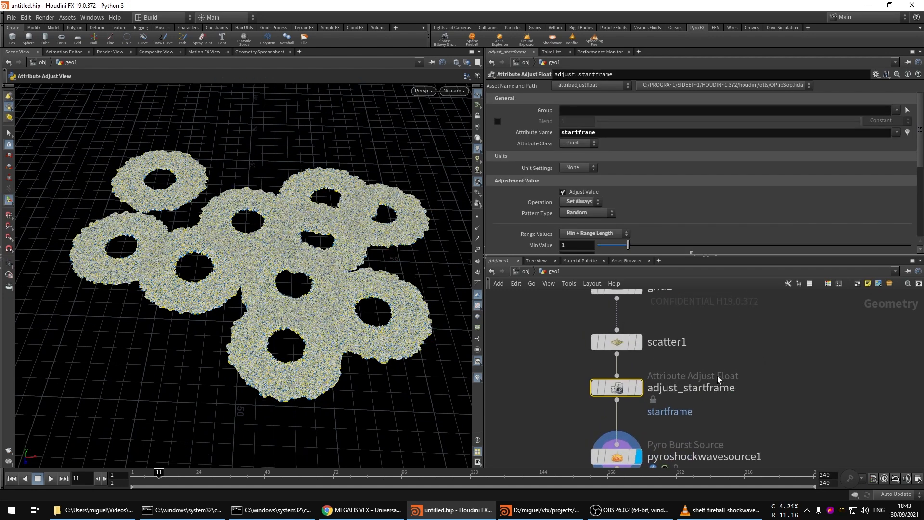
key(h)
drag(675, 366, 592, 397)
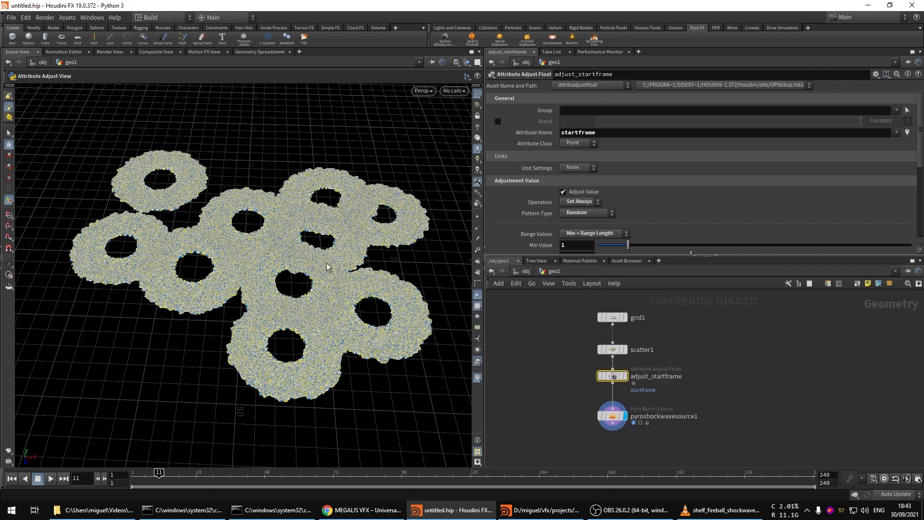
- Set the random startframe adjustment's Range Length to 20
key(Escape)
drag(291, 320, 296, 312)
scroll(537, 237, down, 2)
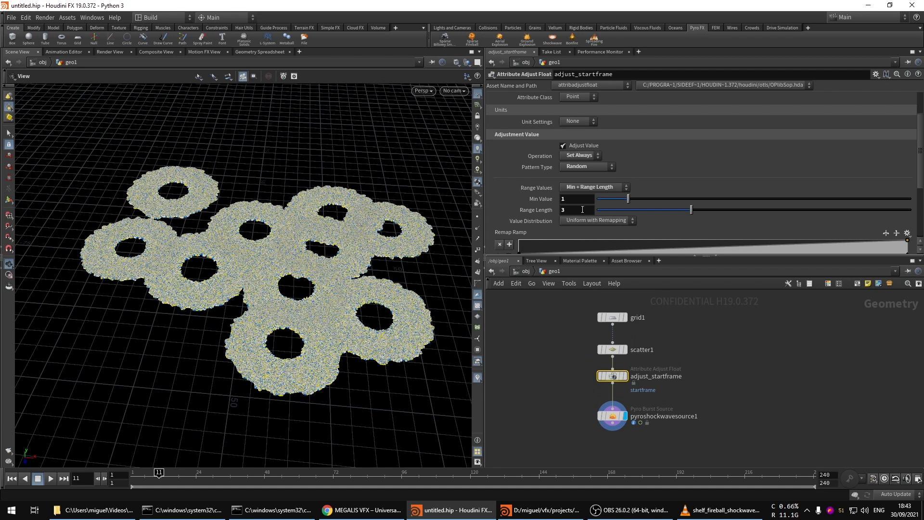
scroll(585, 120, up, 1)
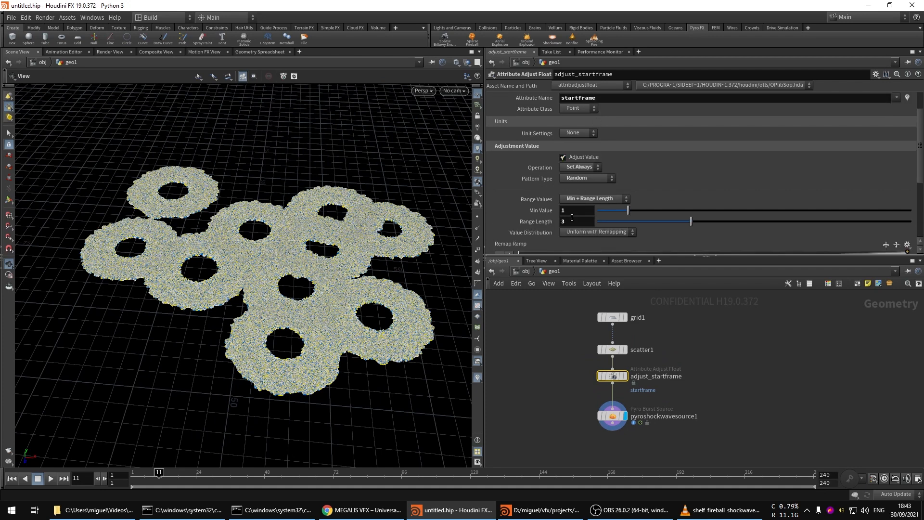
double_click(561, 222)
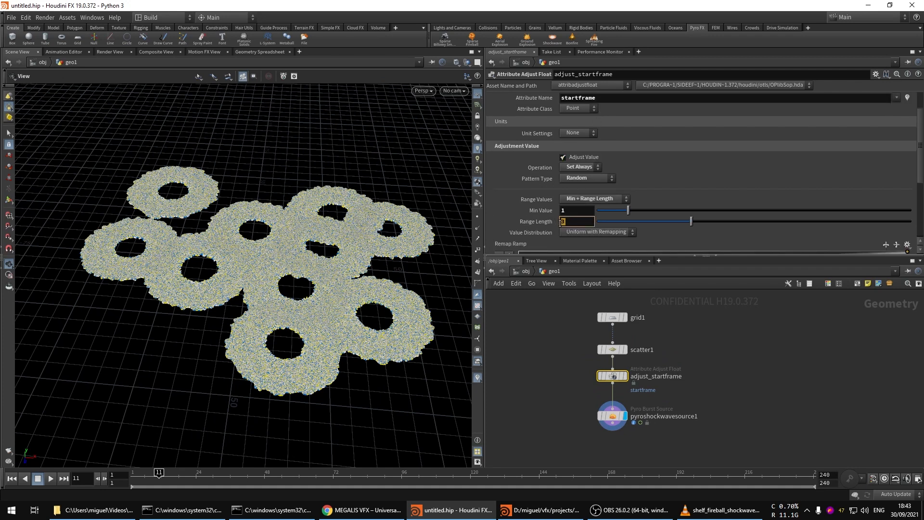
- Play the animation to examine the randomized burst start times and rewind to frame 1
click(135, 477)
key(Up)
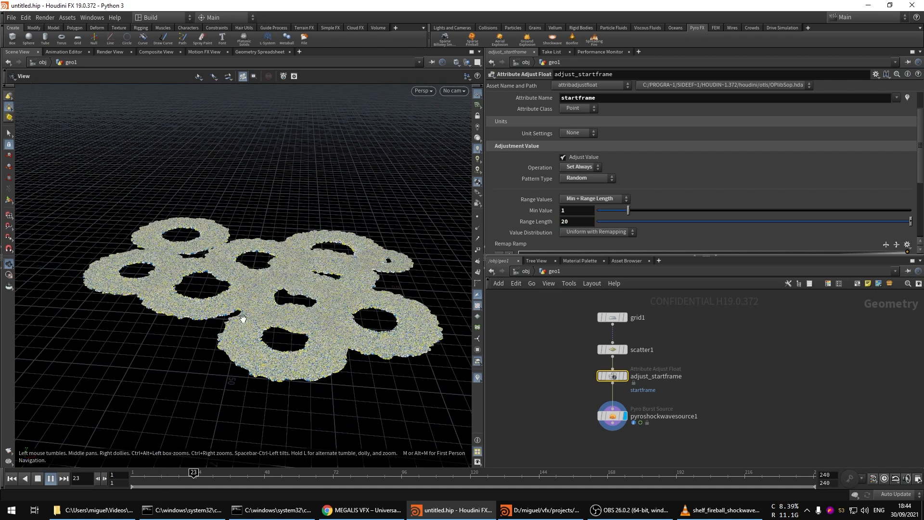
drag(157, 477, 132, 474)
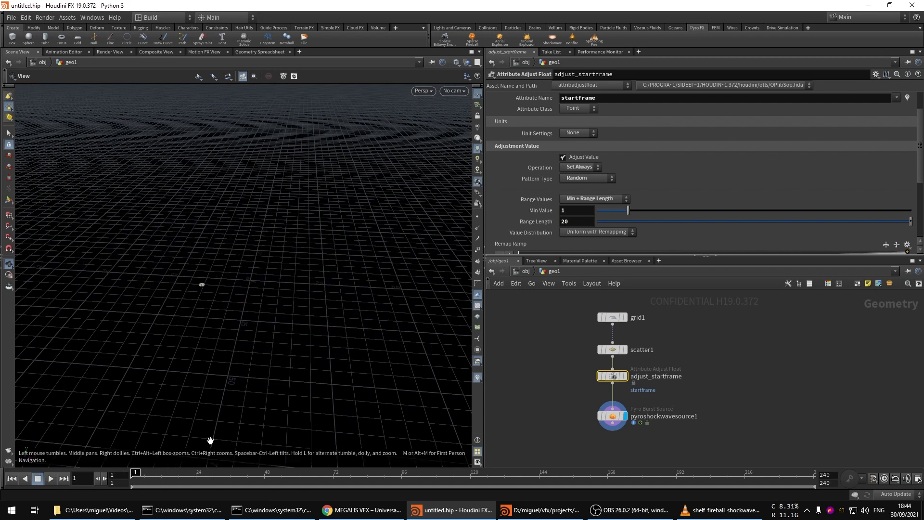
- Examine the shockwave source's Burst Shape parameters, including those that can be varied by attribute
middle_drag(551, 401, 553, 362)
click(596, 372)
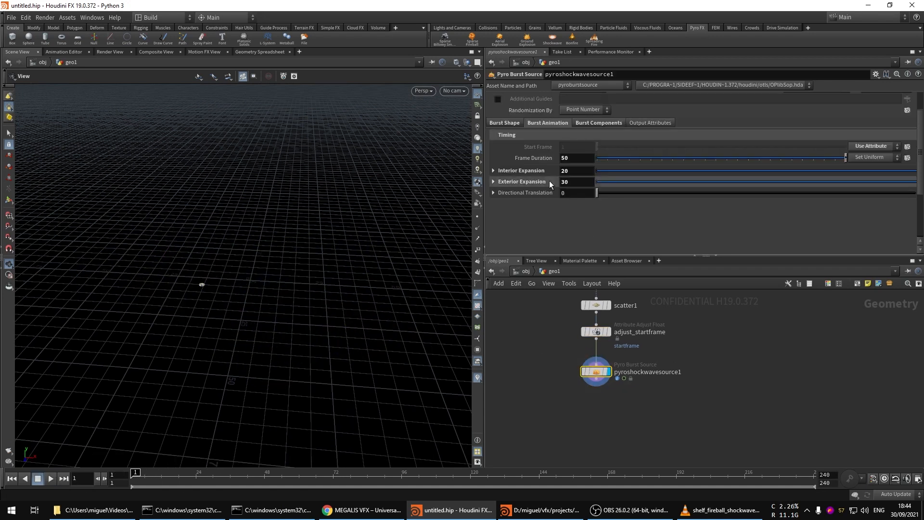
click(507, 123)
scroll(530, 154, down, 1)
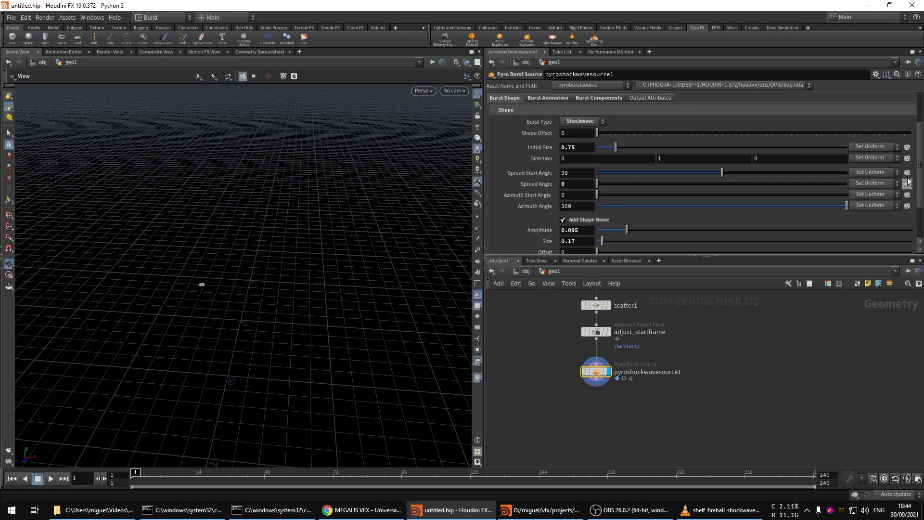
scroll(641, 205, up, 1)
- Delete the grid, scatter and start frame adjustment nodes, leaving only the shockwave source
right_drag(231, 244, 422, 302)
middle_drag(535, 332, 536, 371)
drag(553, 305, 572, 433)
key(Delete)
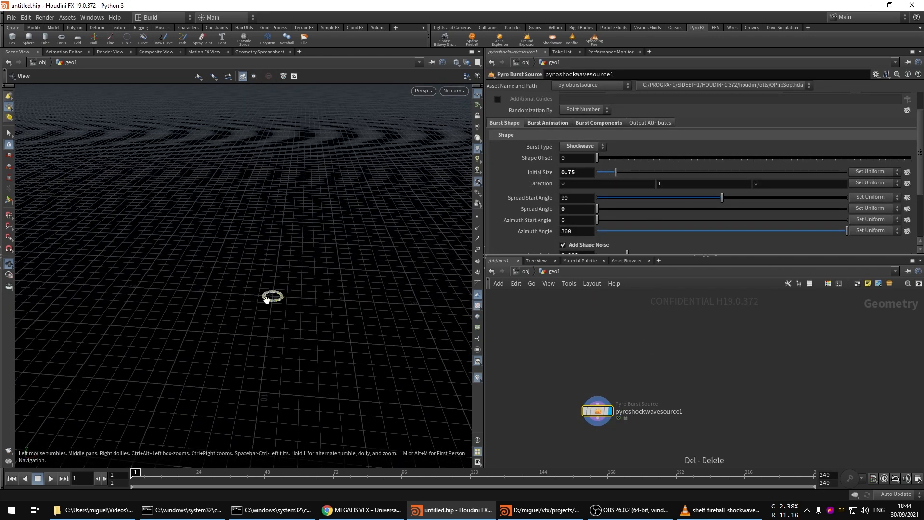
- Advance to frame 4 and examine the single shockwave ring up close
key(Right)
right_drag(336, 289, 403, 264)
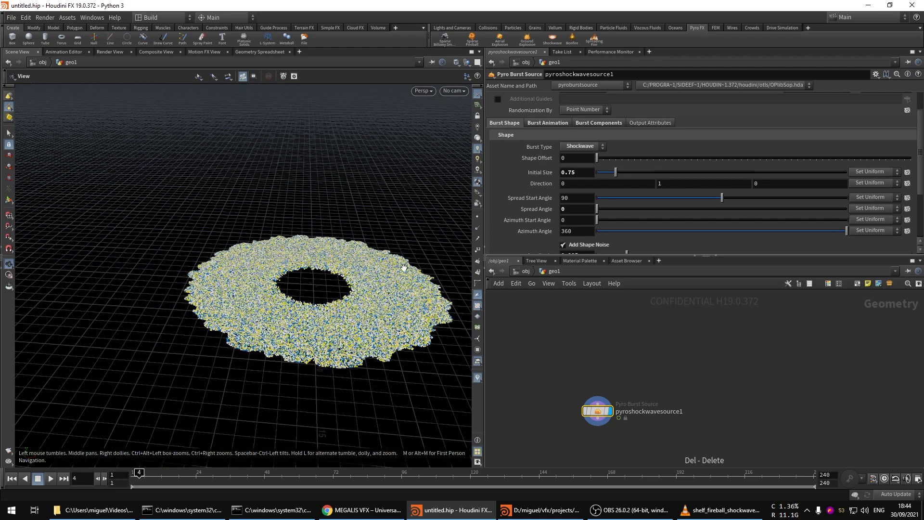
middle_drag(403, 264, 277, 291)
drag(276, 290, 276, 306)
scroll(276, 307, up, 2)
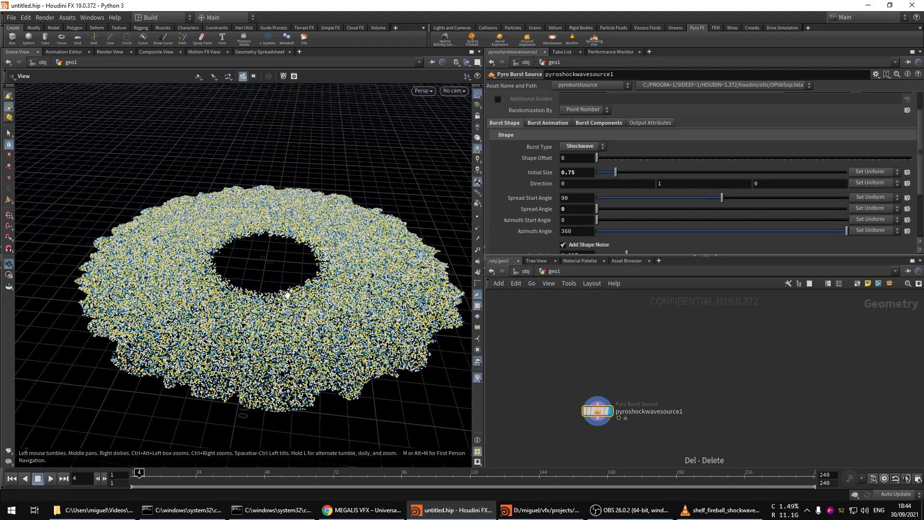
- Examine the ring's coloured points alongside the Burst Components settings and the Pyro Sources list
click(600, 122)
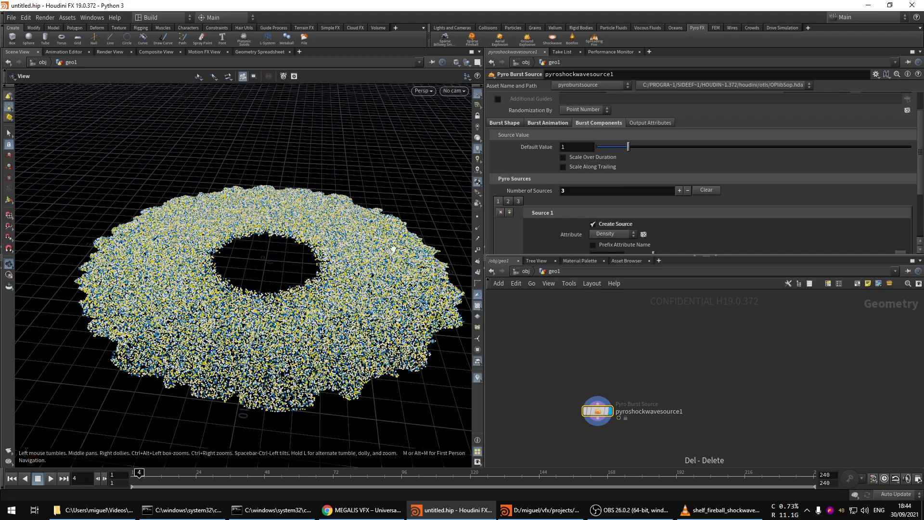
drag(267, 306, 266, 316)
scroll(281, 313, up, 3)
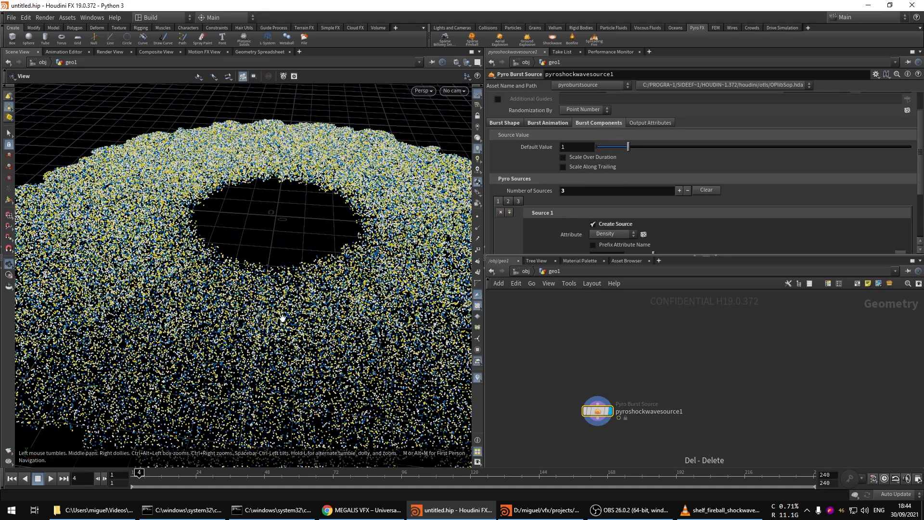
scroll(292, 312, down, 3)
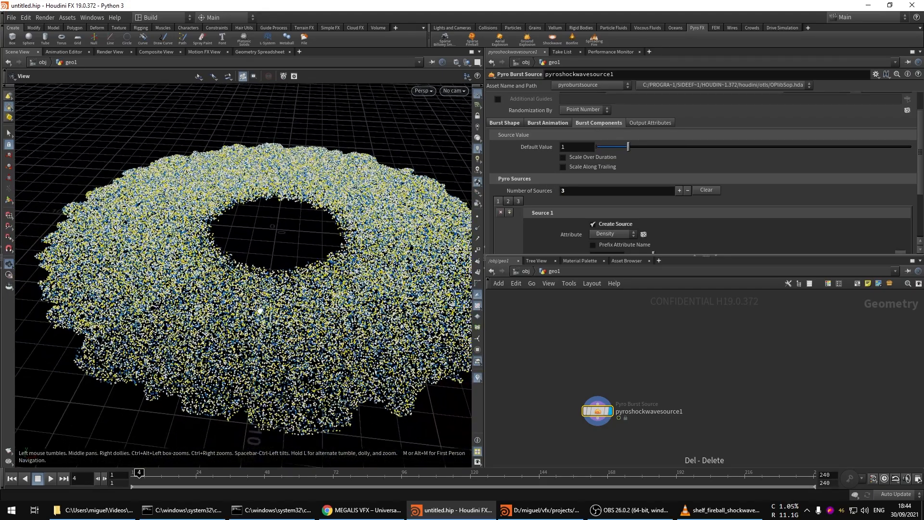
drag(258, 303, 279, 304)
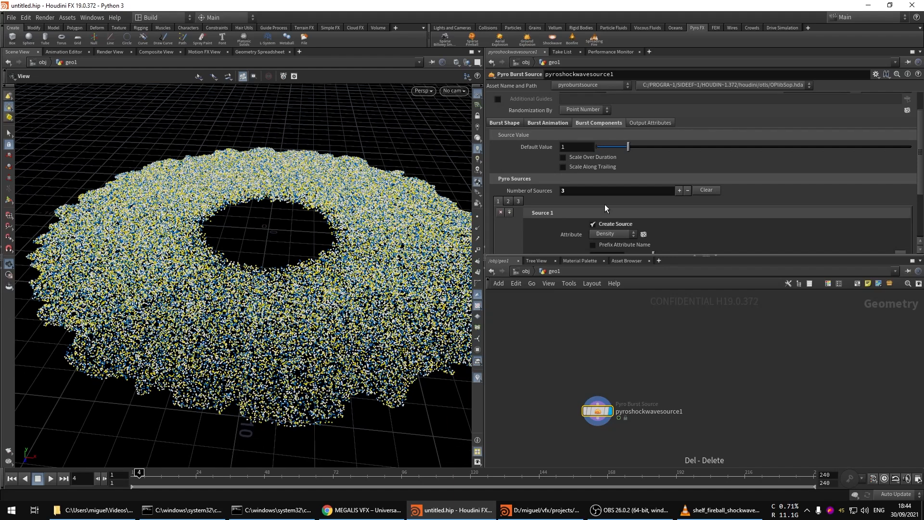
scroll(531, 189, down, 1)
scroll(511, 179, down, 1)
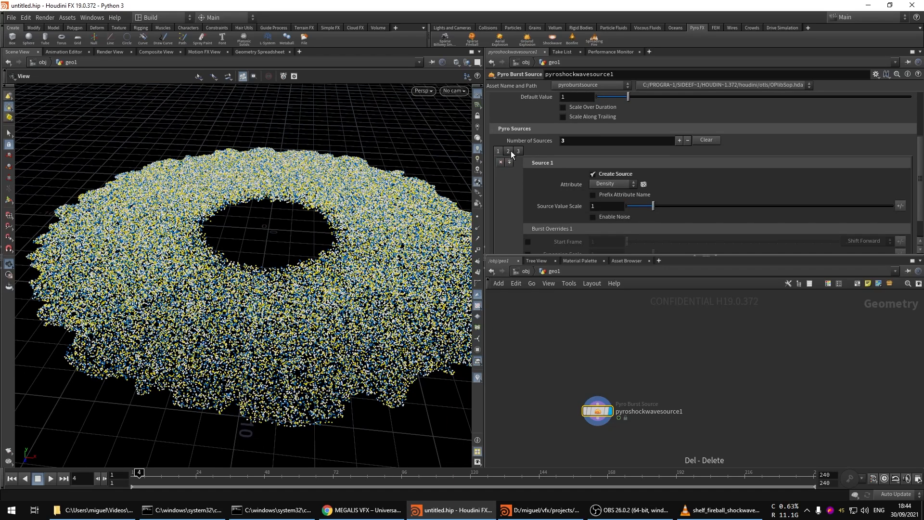
- Remove the Burn and Temperature sources from the Pyro Sources list, leaving only the Density source
click(508, 151)
click(518, 151)
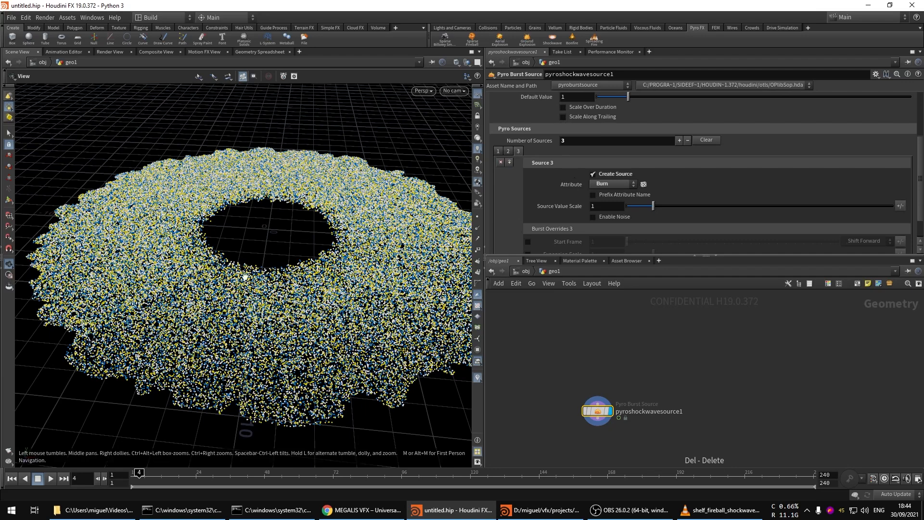
mouse_move(242, 275)
mouse_down()
mouse_move(243, 263)
mouse_move(240, 275)
mouse_up()
right_drag(315, 303, 283, 300)
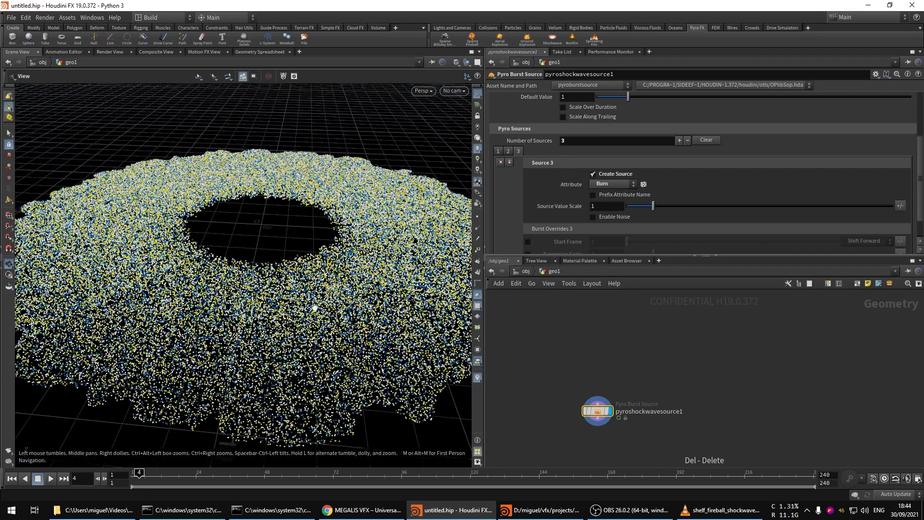
click(502, 162)
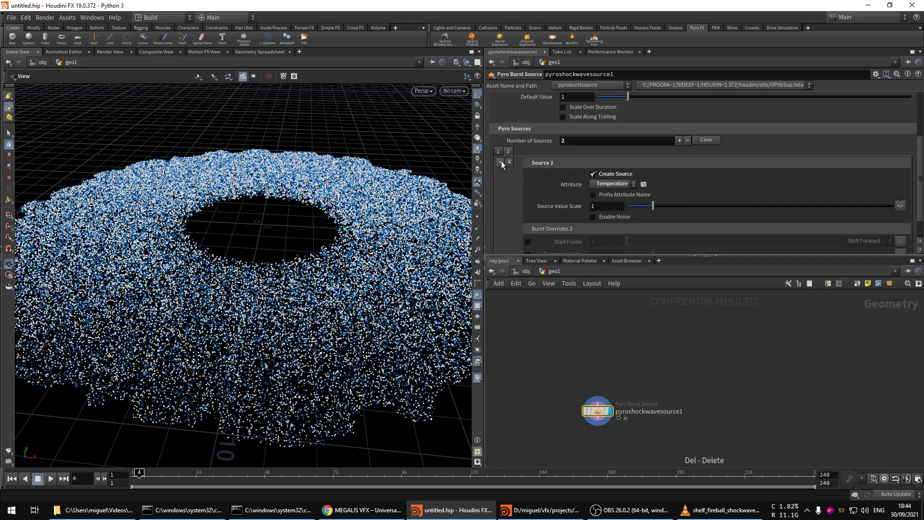
click(501, 161)
- Step forward and back through the early frames to examine the ring with only the density source
right_drag(289, 214, 276, 266)
key(Left)
key(Left)
key(Right)
key(Right)
key(Right)
key(Right)
key(Right)
key(Right)
key(Right)
key(Right)
key(Right)
key(Right)
key(Left)
key(Left)
key(Left)
key(Left)
key(Left)
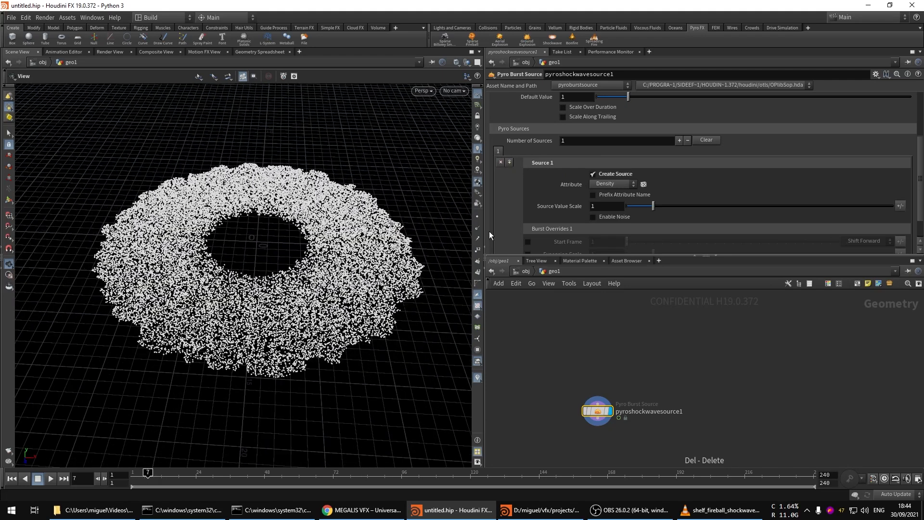
- Display the velocity vectors of the ring's points and inspect them up close
click(479, 241)
scroll(305, 270, up, 6)
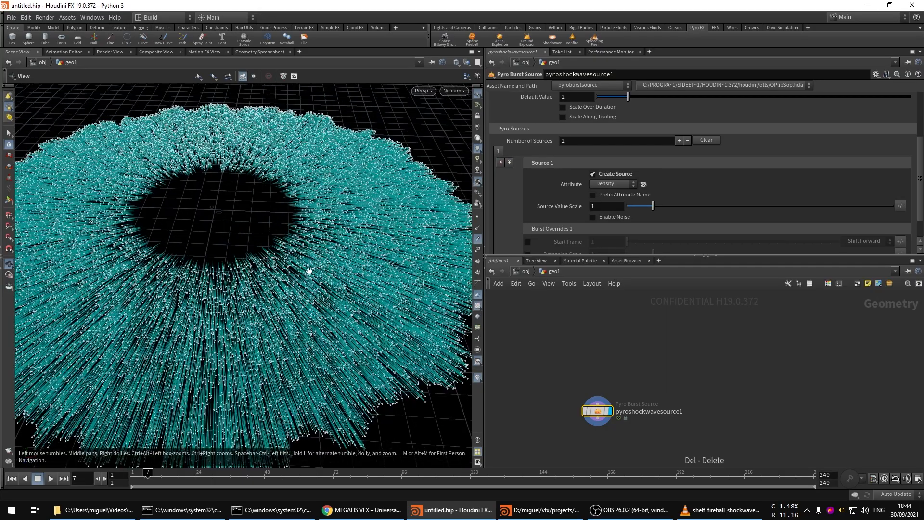
drag(289, 298, 289, 245)
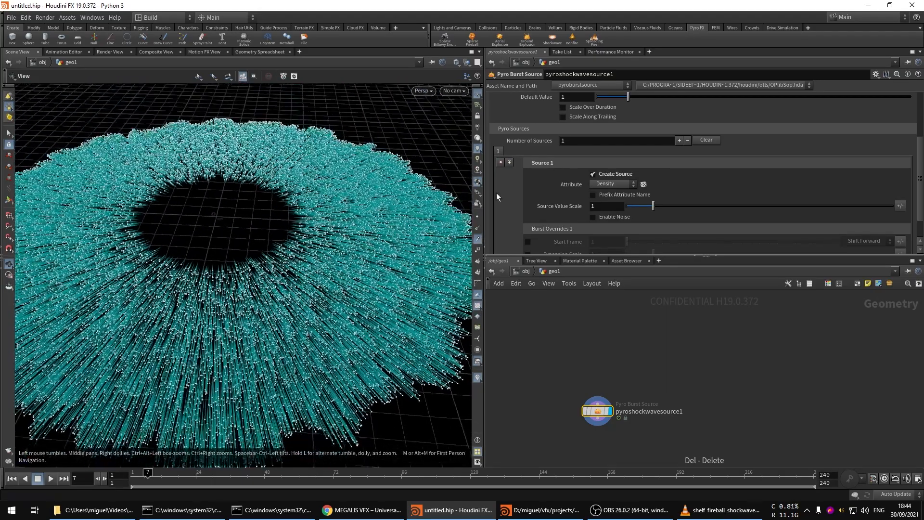
- In the shockwave source's output attributes, set Velocity to 1.27 and add velocity noise with amplitude 2.5 and size 0.034
scroll(548, 180, up, 3)
click(645, 146)
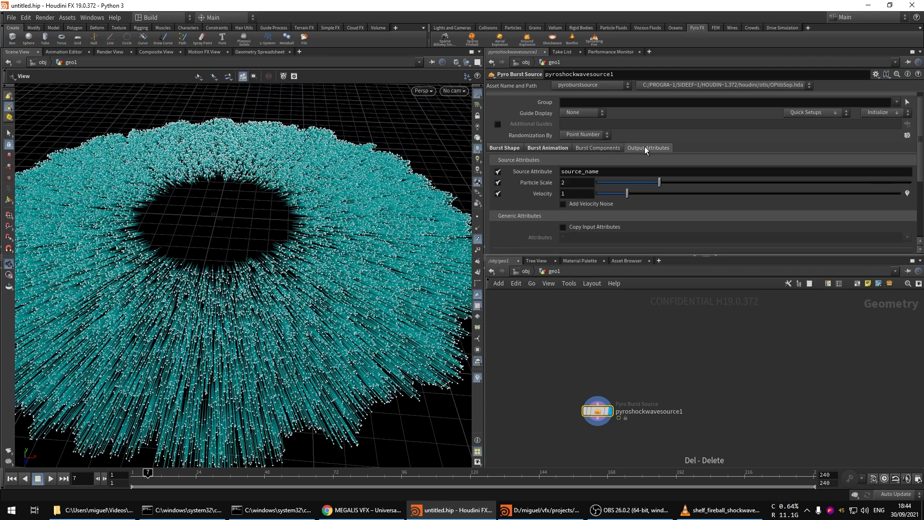
scroll(518, 193, down, 3)
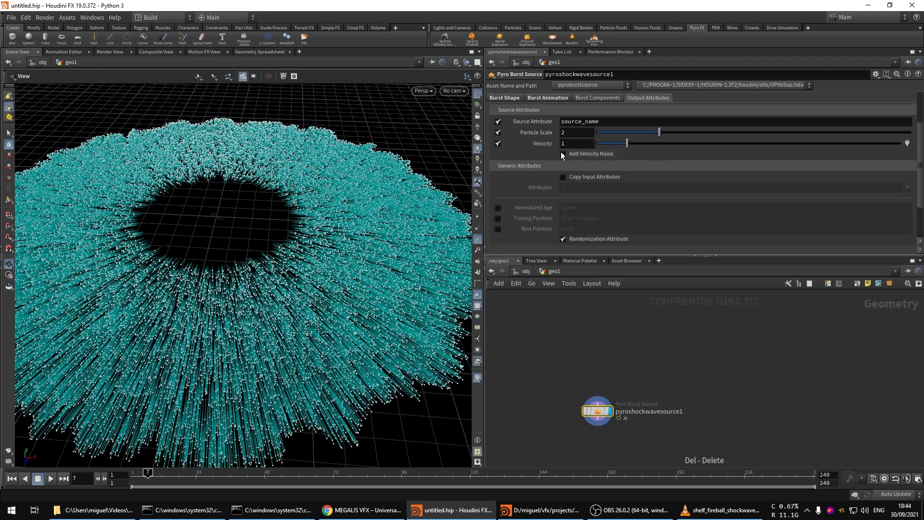
drag(634, 144, 607, 173)
click(583, 153)
- Play the shockwave animation to check how the velocity noise affects the expanding ring
drag(243, 290, 263, 293)
drag(327, 241, 341, 289)
key(Up)
key(Up)
key(Down)
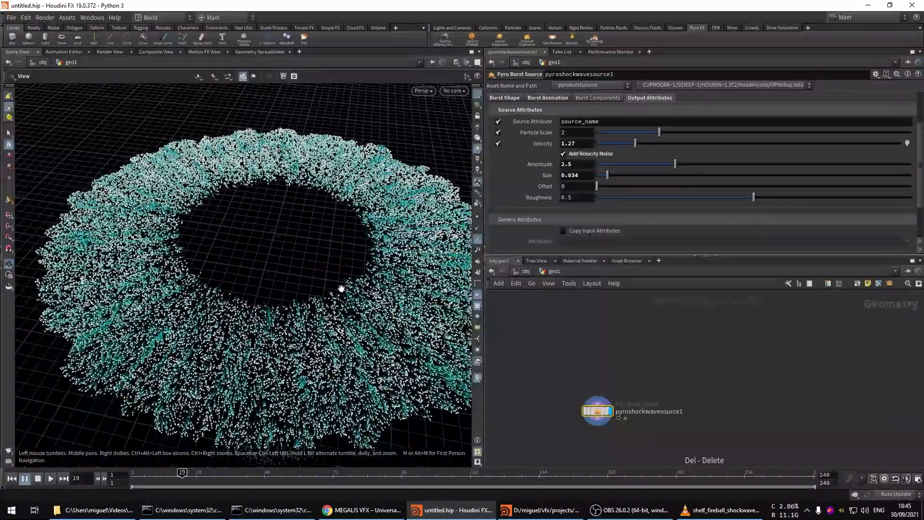
key(Down)
- Step back through the early frames and examine the noisy velocity vectors around the ring
scroll(522, 181, up, 3)
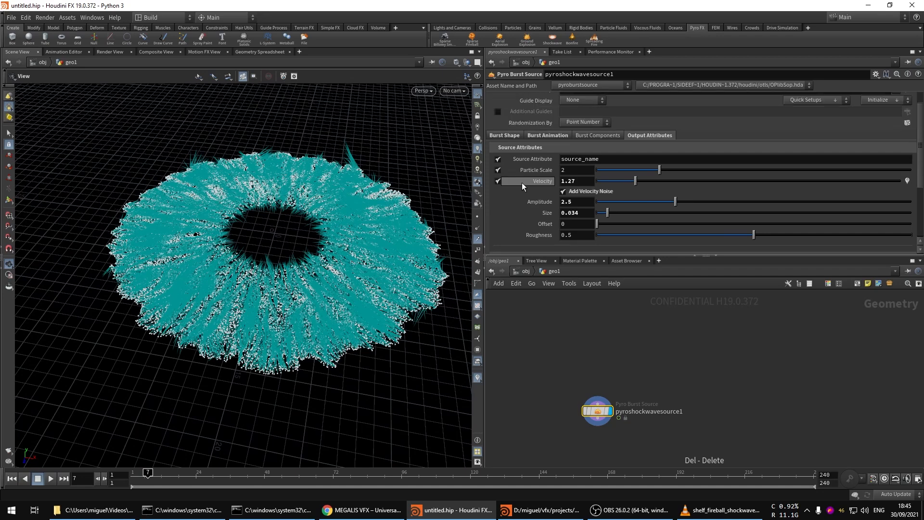
scroll(305, 236, up, 3)
right_drag(305, 235, 316, 236)
key(Left)
key(Left)
key(Left)
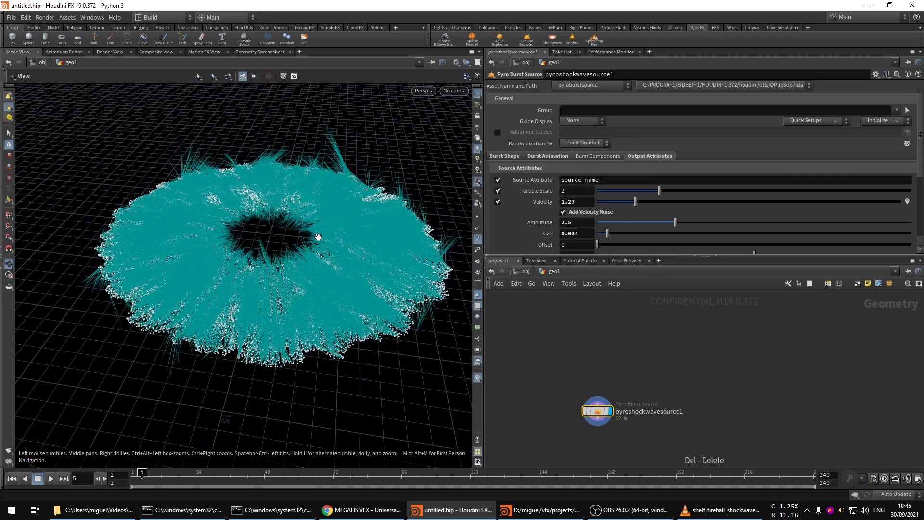
mouse_move(295, 262)
mouse_down()
mouse_move(308, 255)
mouse_move(294, 250)
mouse_up()
- Hide the point velocity vectors and return to frame 1
click(477, 240)
scroll(268, 270, down, 4)
key(Left)
key(Left)
middle_drag(585, 371, 593, 345)
right_drag(316, 229, 343, 231)
key(Left)
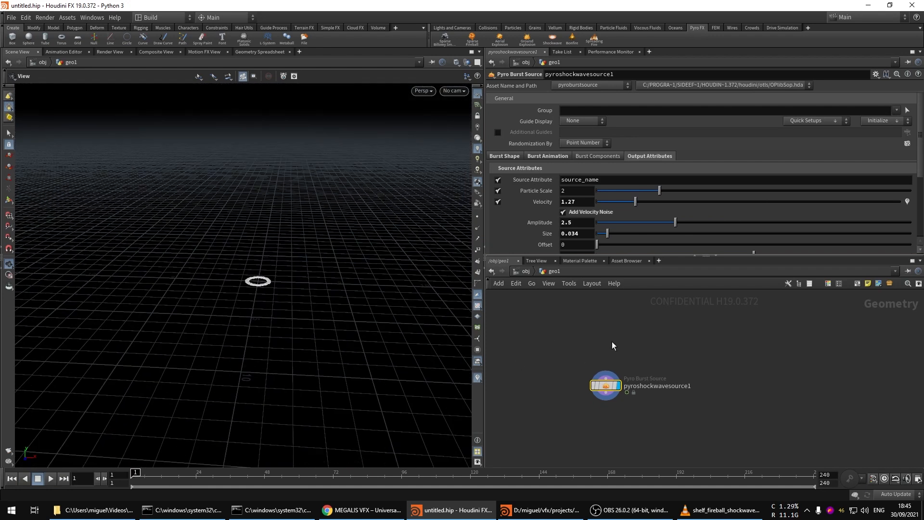
middle_drag(613, 345, 645, 311)
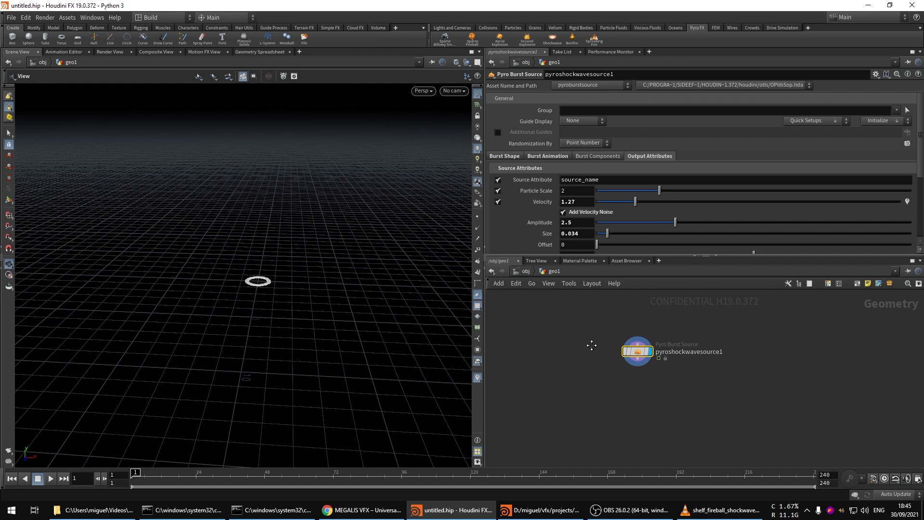
middle_drag(592, 345, 574, 327)
right_drag(258, 290, 298, 301)
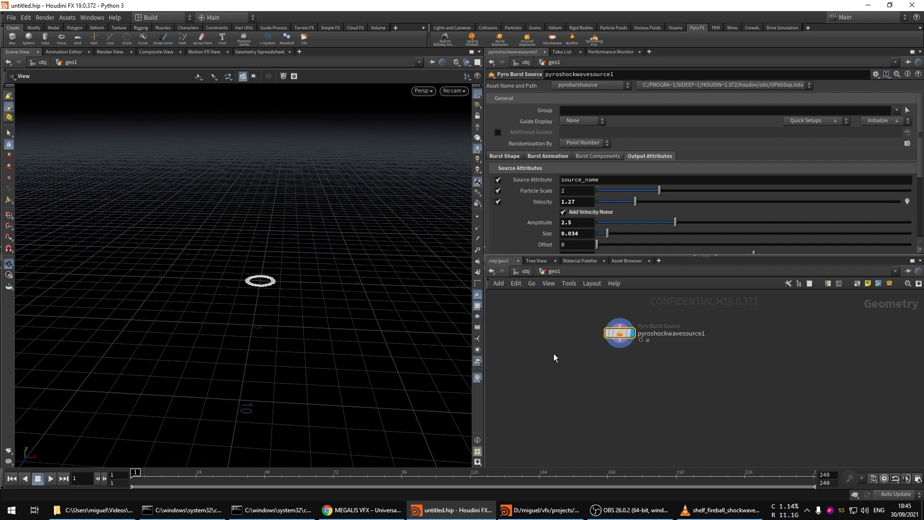
- Try the Pyro Simulation quick setup on the shockwave source and delete the nodes it adds
click(806, 119)
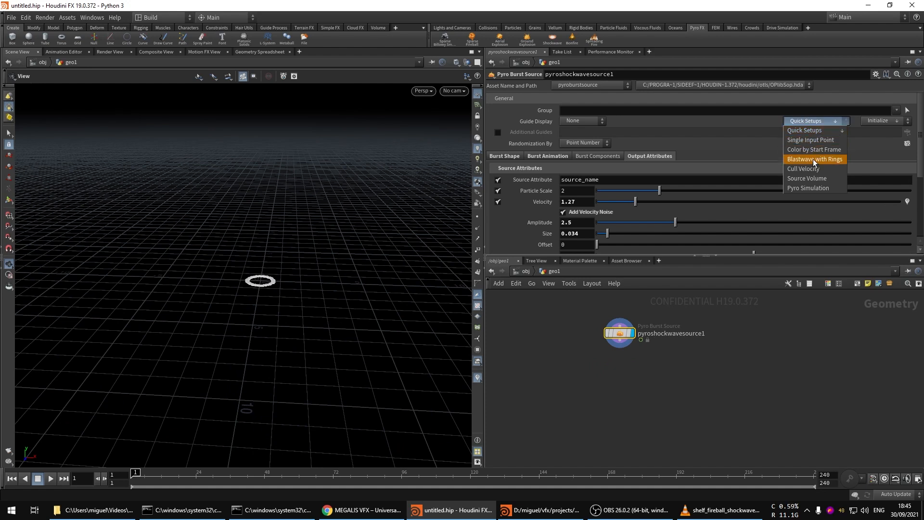
click(809, 188)
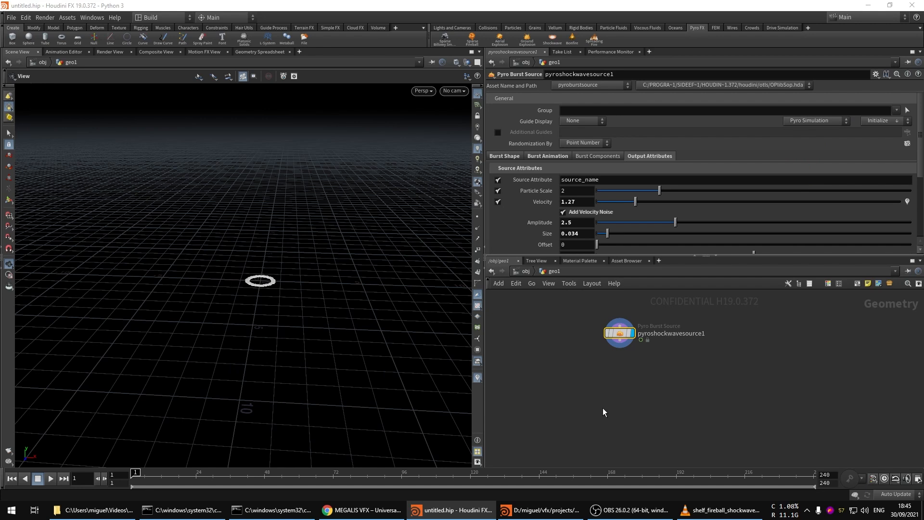
drag(567, 384, 667, 424)
key(Delete)
drag(605, 349, 603, 375)
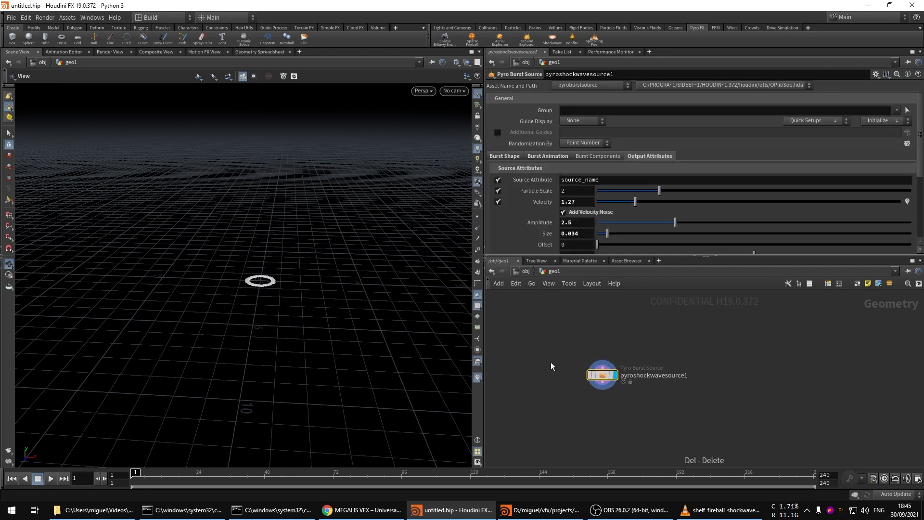
- Apply the Blastwave with Rings quick setup to the existing shockwave source and inspect the dome and rings
click(826, 121)
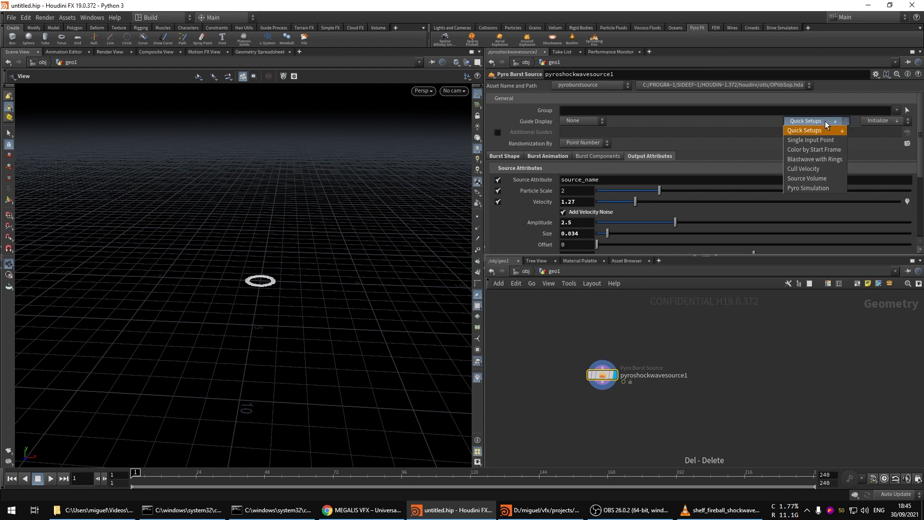
click(800, 158)
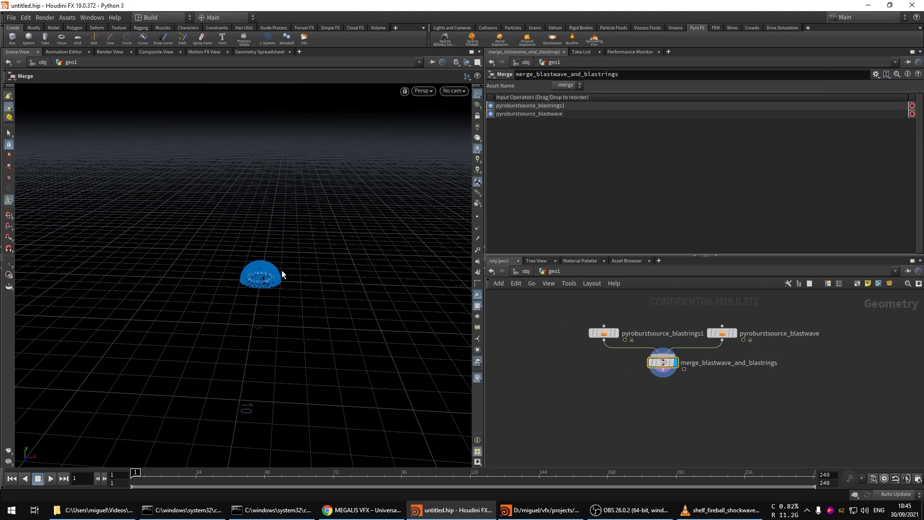
key(space)
drag(266, 270, 289, 258)
right_drag(288, 258, 248, 413)
middle_drag(248, 413, 252, 332)
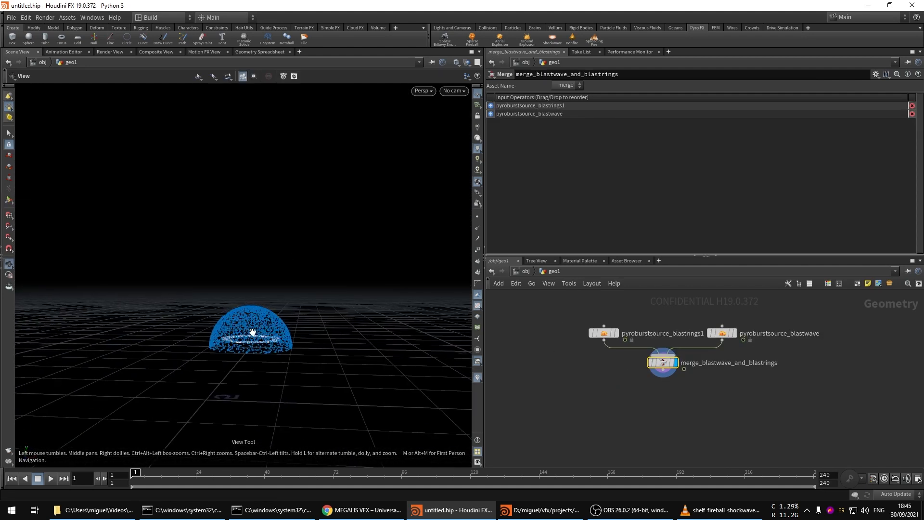
- Delete all the blastwave, blast rings and merge nodes and place a new Pyro Shockwave Source in the network
drag(552, 304, 763, 369)
key(Delete)
key(Tab)
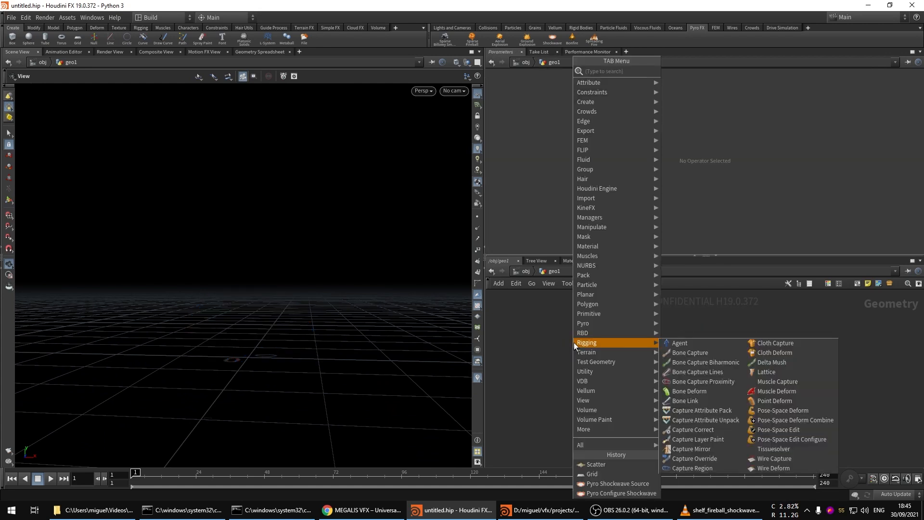
text(shock)
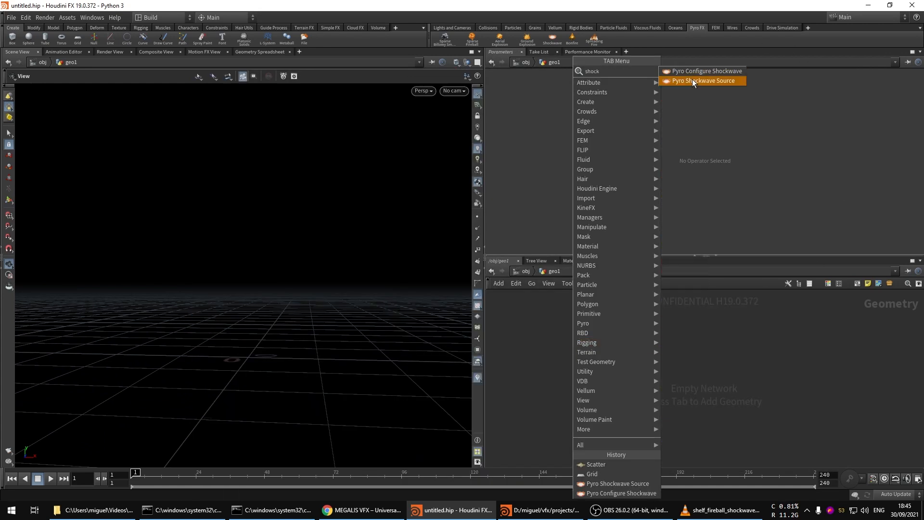
click(693, 80)
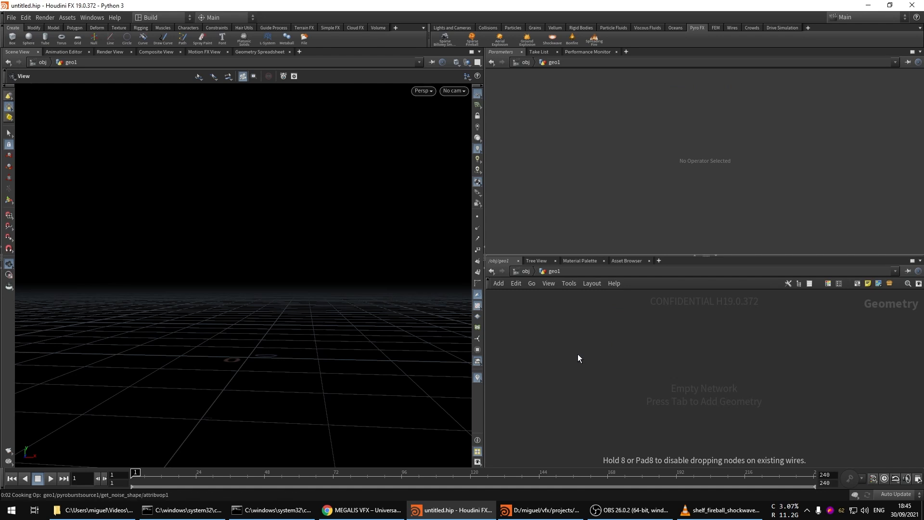
click(580, 354)
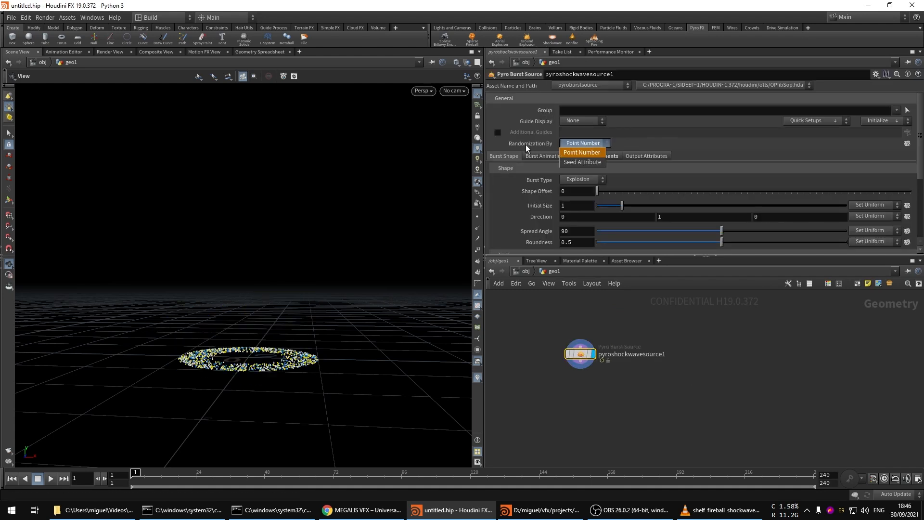
- Apply the Blastwave with Rings quick setup to the new shockwave source
click(525, 145)
click(819, 124)
click(813, 159)
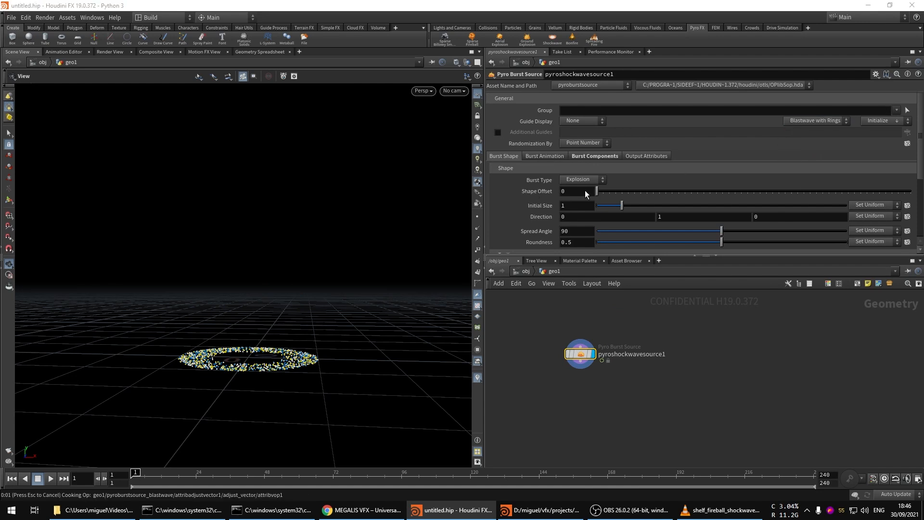
click(580, 354)
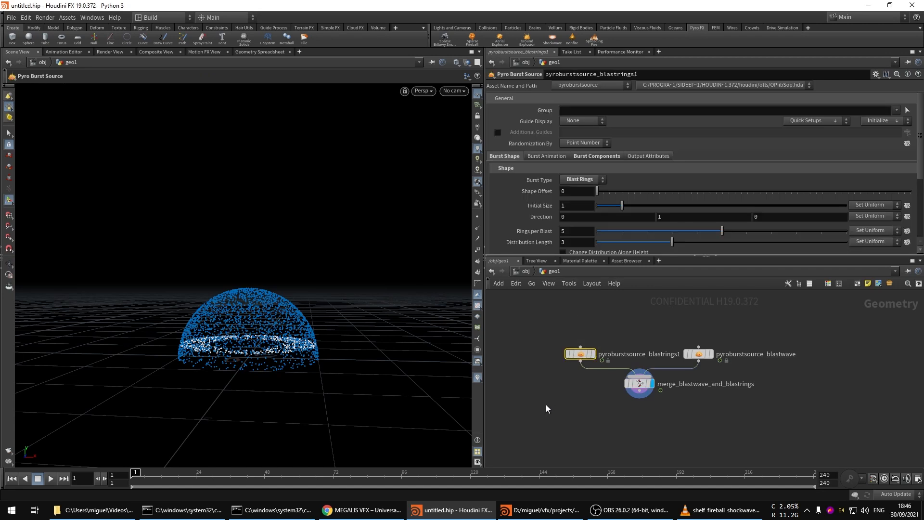
- Review the burst type options of the blast rings source, keeping Blast Rings, and examine the dome from a low angle
alt+right_drag(239, 335, 318, 296)
middle_drag(574, 358, 579, 350)
click(588, 181)
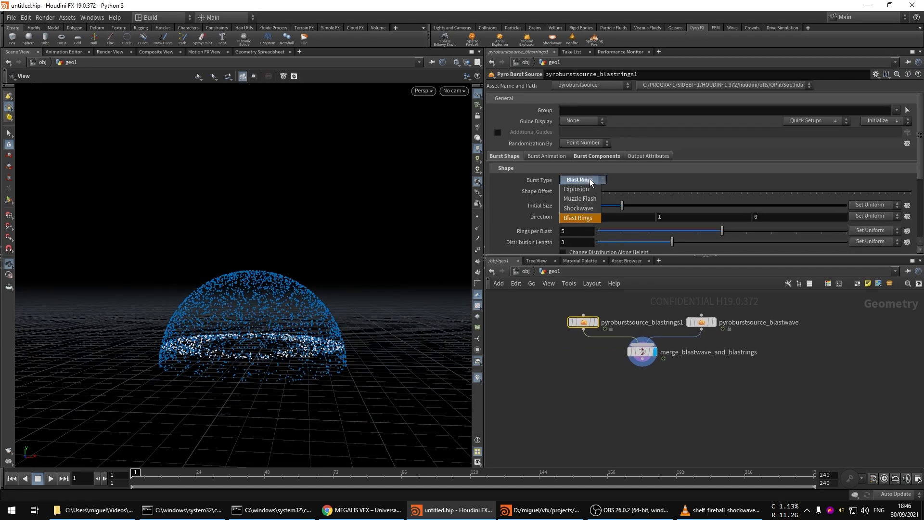
click(580, 219)
drag(239, 351, 278, 289)
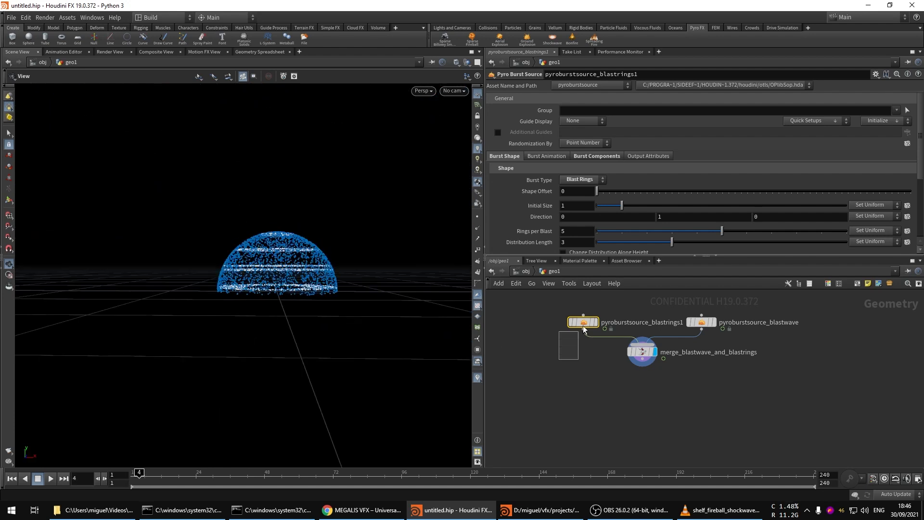
- Set the Overall Expansion of the blast rings source's burst animation to 30
click(544, 155)
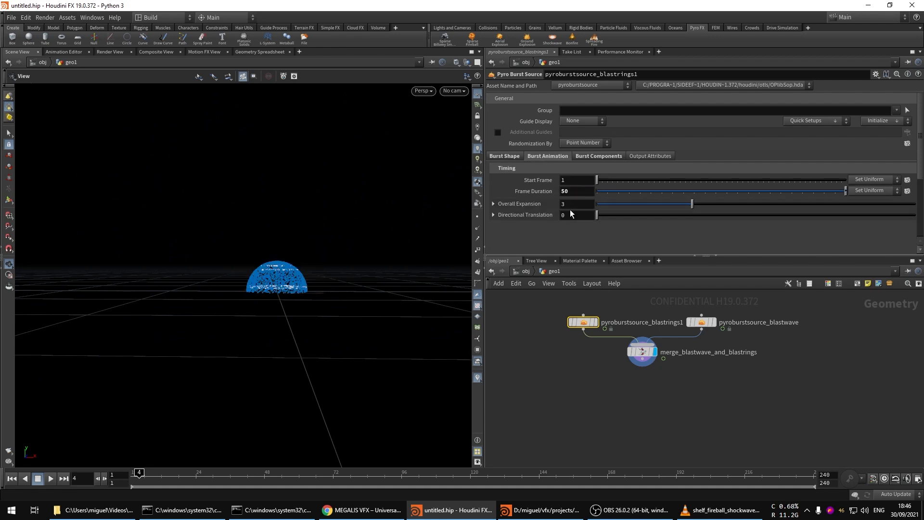
text(0)
key(Return)
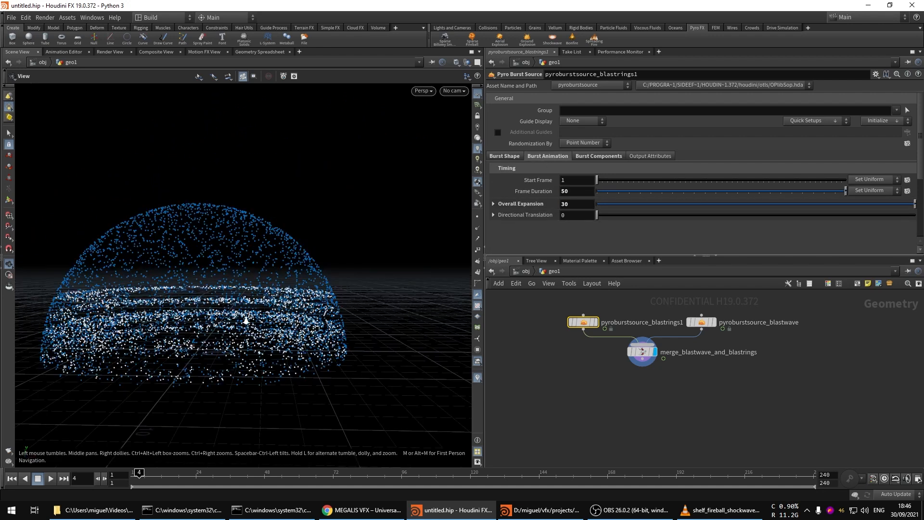
- Rewind to frame 1 and play the merged blastwave and rings animation in real time
drag(139, 474, 133, 475)
middle_drag(206, 369, 225, 348)
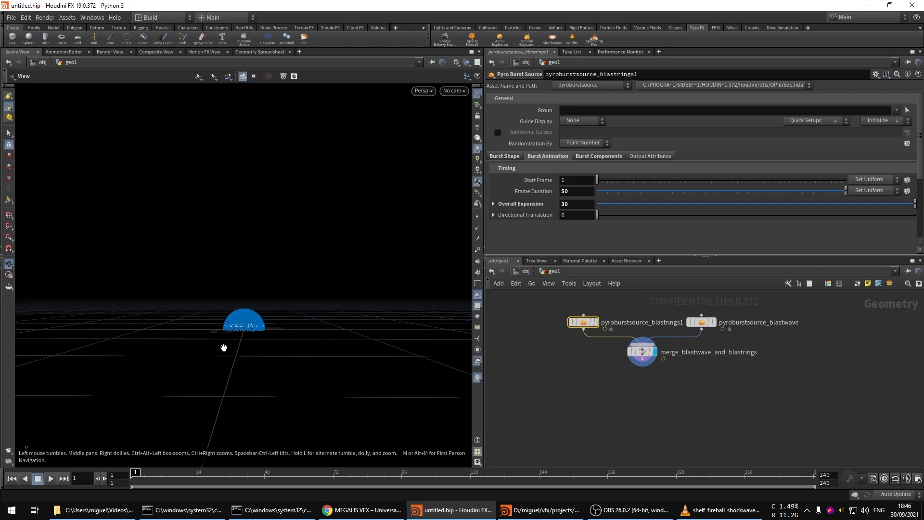
key(Up)
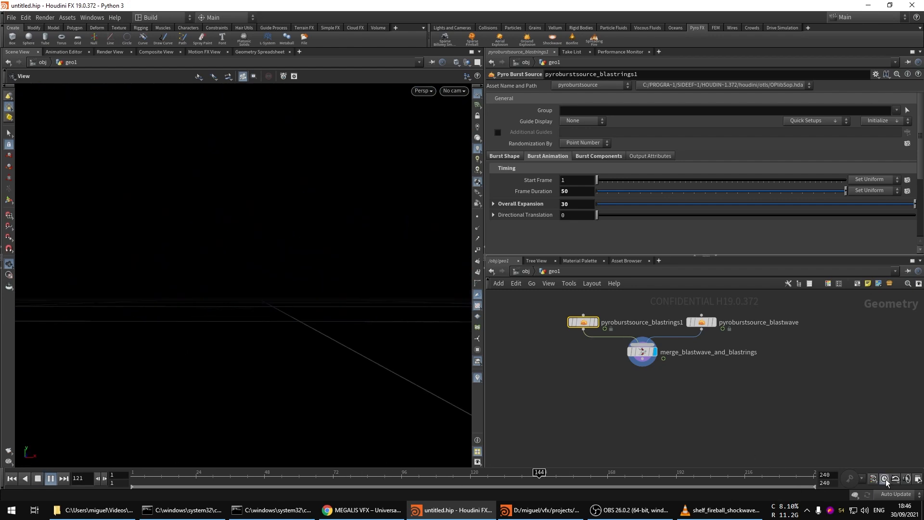
click(12, 479)
key(Up)
mouse_move(266, 297)
mouse_down()
mouse_move(291, 282)
mouse_move(254, 294)
mouse_up()
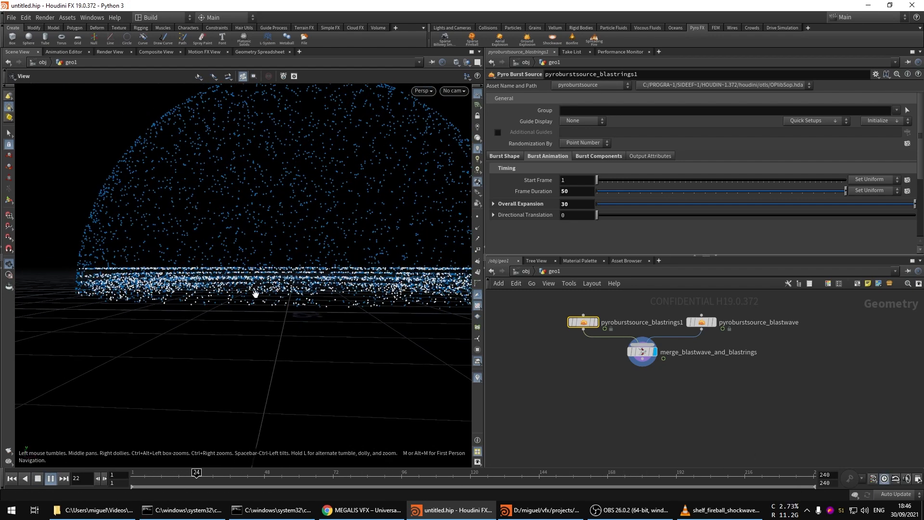
right_drag(253, 294, 185, 347)
- Go back to frame 6 and examine the blast dome together with its expanding rings
drag(144, 474, 168, 474)
mouse_move(296, 306)
mouse_down()
mouse_move(273, 290)
mouse_move(243, 291)
mouse_move(279, 300)
mouse_move(270, 301)
mouse_move(273, 321)
mouse_move(281, 293)
mouse_move(299, 291)
mouse_up()
key(Left)
key(Left)
key(Left)
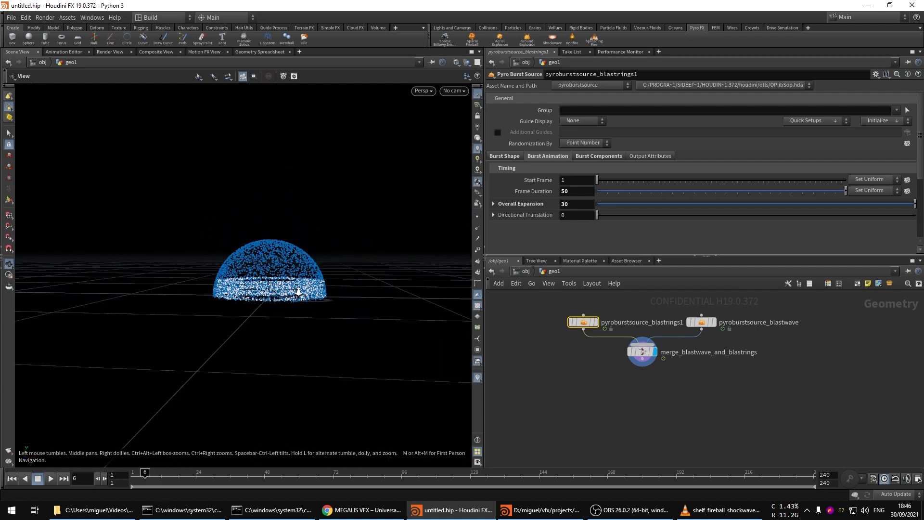
right_drag(299, 290, 332, 274)
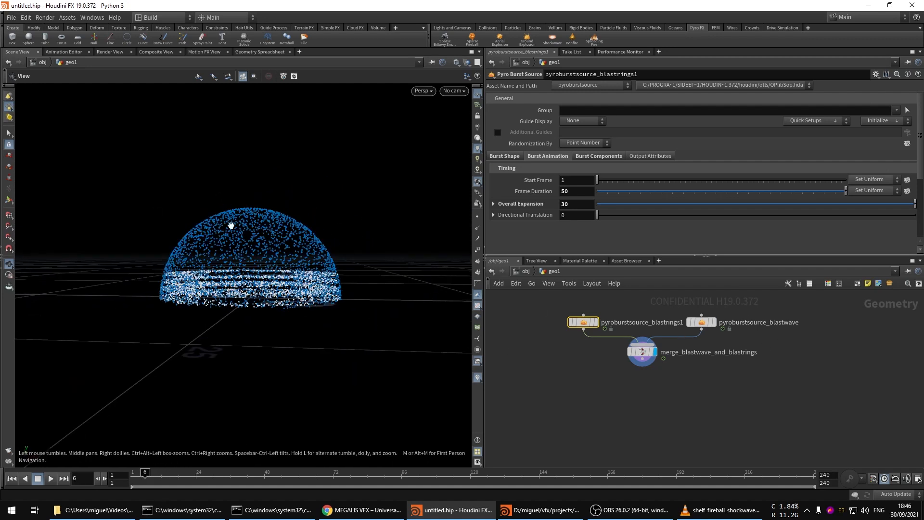
- Increase the blast rings source's Distribution Length to 9.88 in its burst shape
click(506, 157)
scroll(541, 238, down, 3)
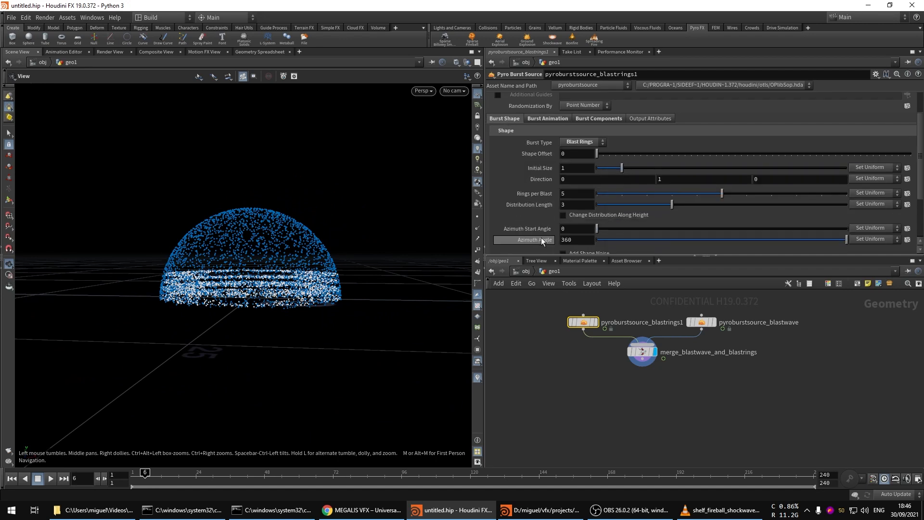
drag(677, 206, 845, 206)
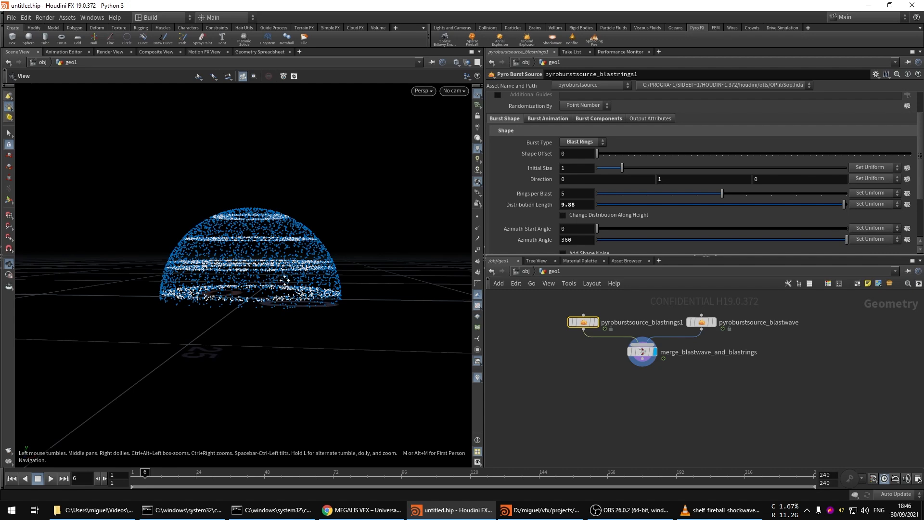
- Play the blastwave and rings animation to check the wider ring spacing, and rewind to frame 1
middle_drag(284, 280, 312, 264)
key(Up)
scroll(351, 246, down, 5)
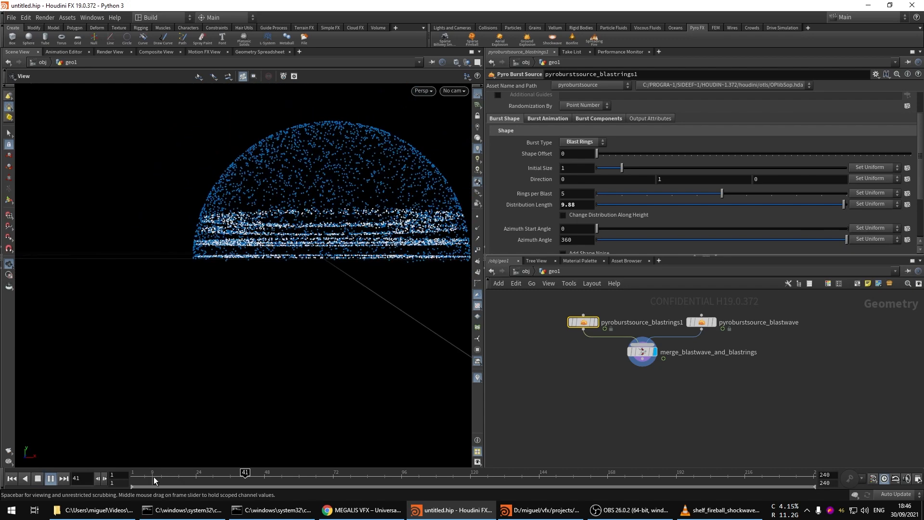
click(134, 480)
middle_drag(283, 332, 246, 292)
scroll(334, 244, up, 4)
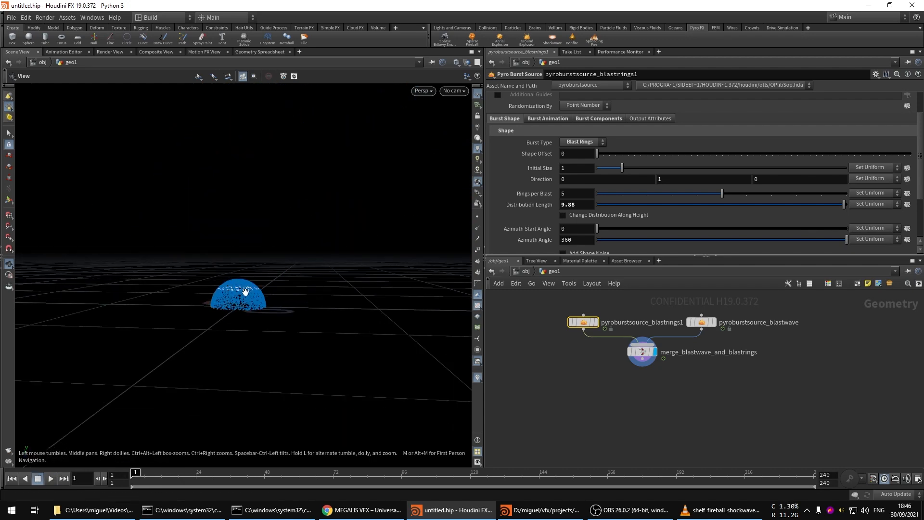
- Step frame by frame to frame 12 and examine how the rings spread over the dome's height
key(Right)
key(Right)
key(Right)
key(Right)
scroll(256, 239, down, 5)
drag(256, 240, 257, 194)
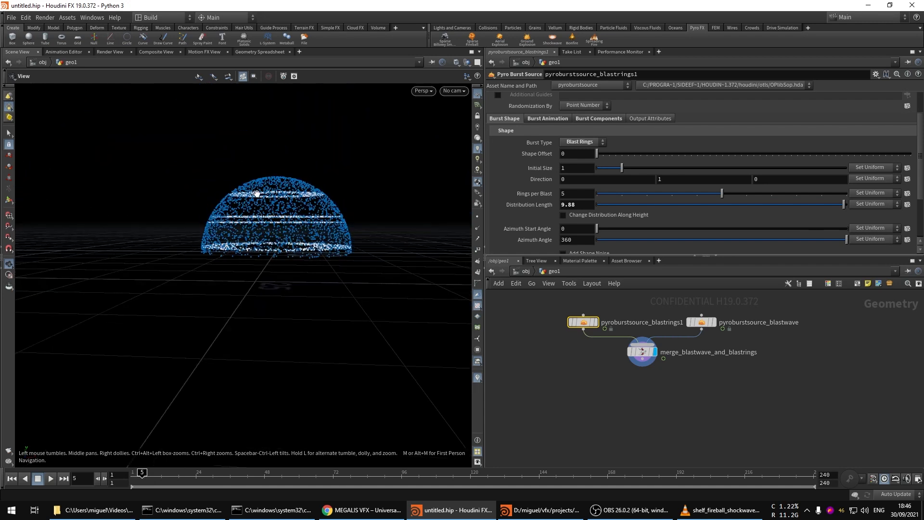
key(Right)
key(Right)
key(Right)
key(Right)
key(Right)
key(Right)
key(Right)
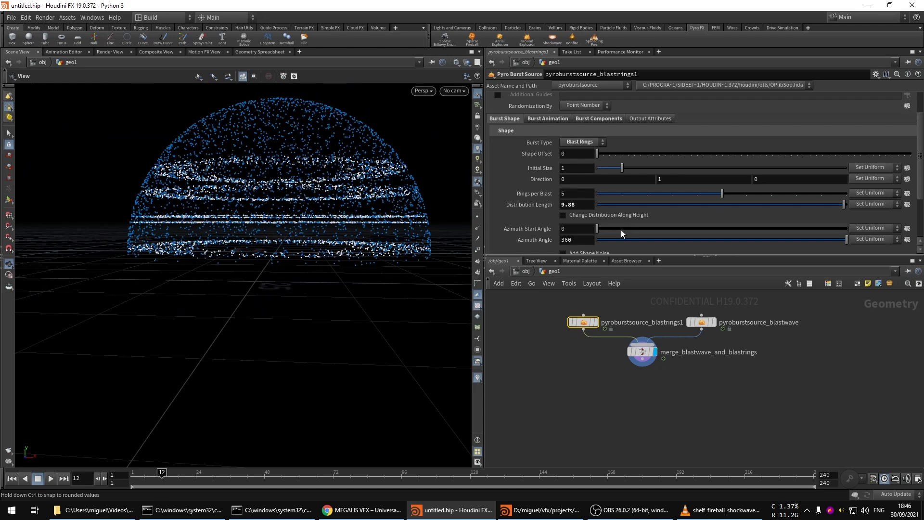
- Enable Change Distribution Along Height and drop both ends of the distribution ramp to zero, confining the rings to the middle heights
click(637, 217)
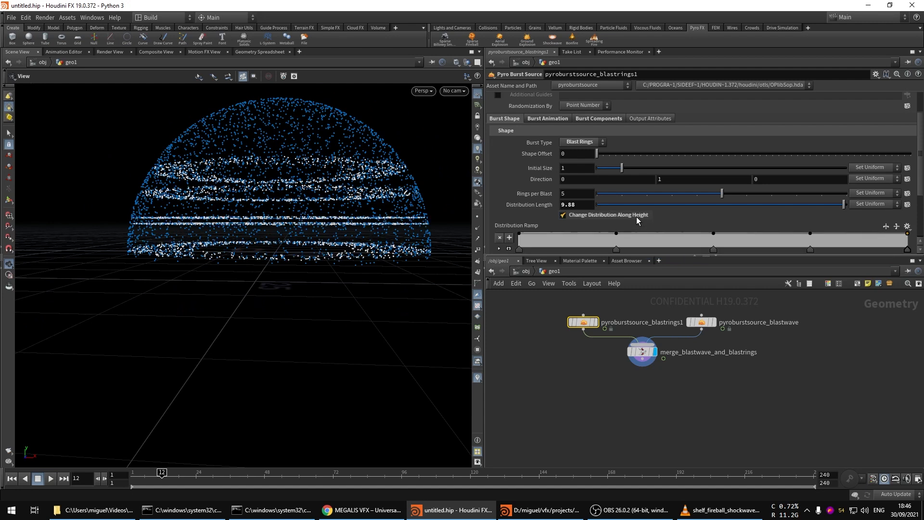
scroll(574, 216, down, 2)
drag(520, 191, 571, 212)
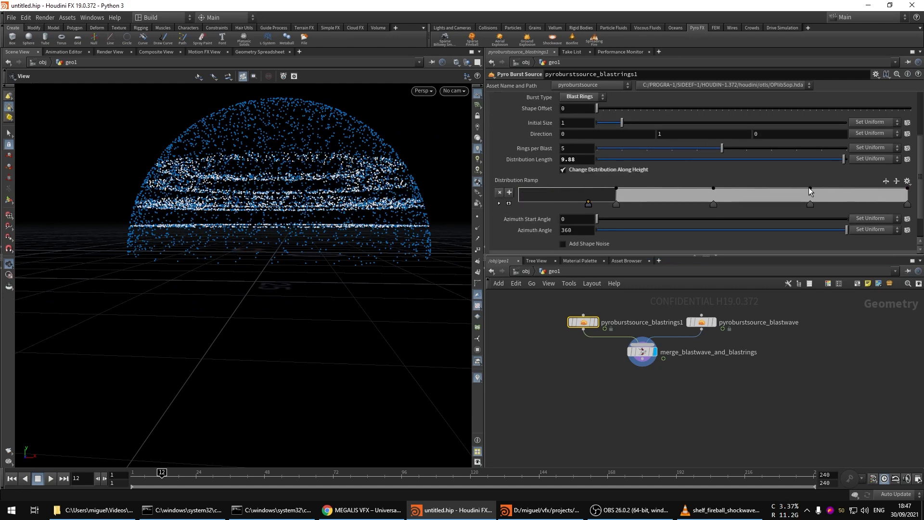
drag(810, 191, 750, 207)
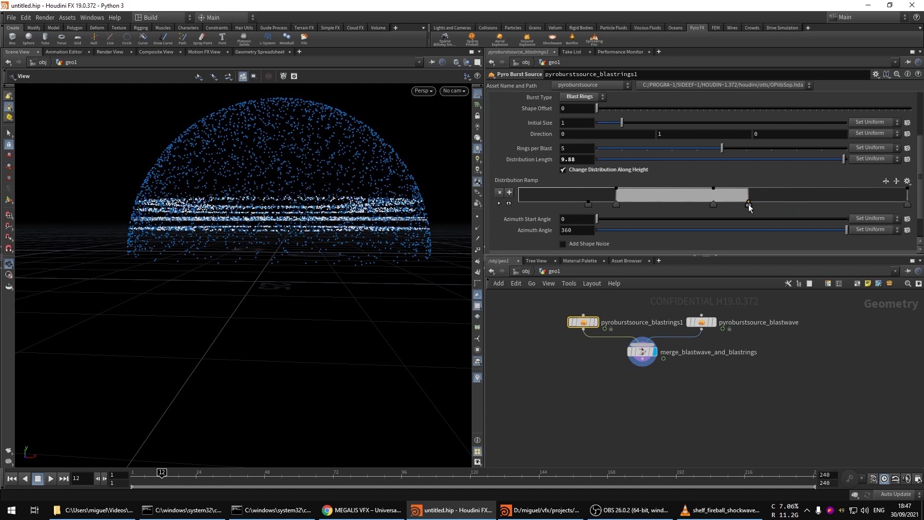
right_drag(258, 253, 196, 272)
drag(196, 272, 345, 225)
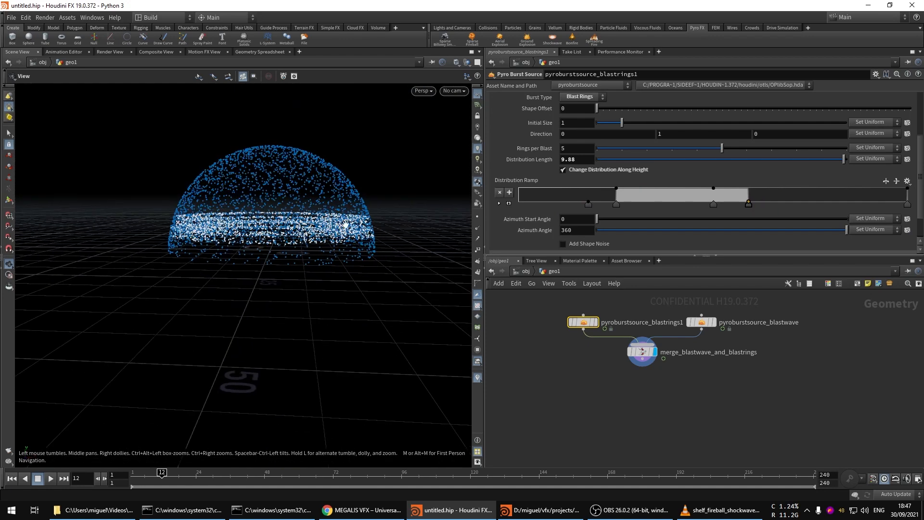
- Set the blast rings source's Point Separation to 0.033 and Trailing Depth to 0.076
scroll(574, 188, down, 3)
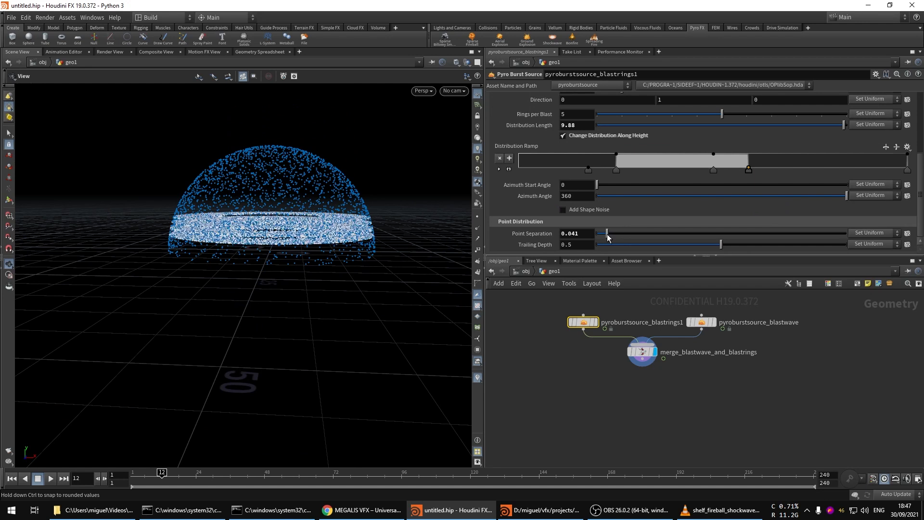
drag(624, 248, 615, 245)
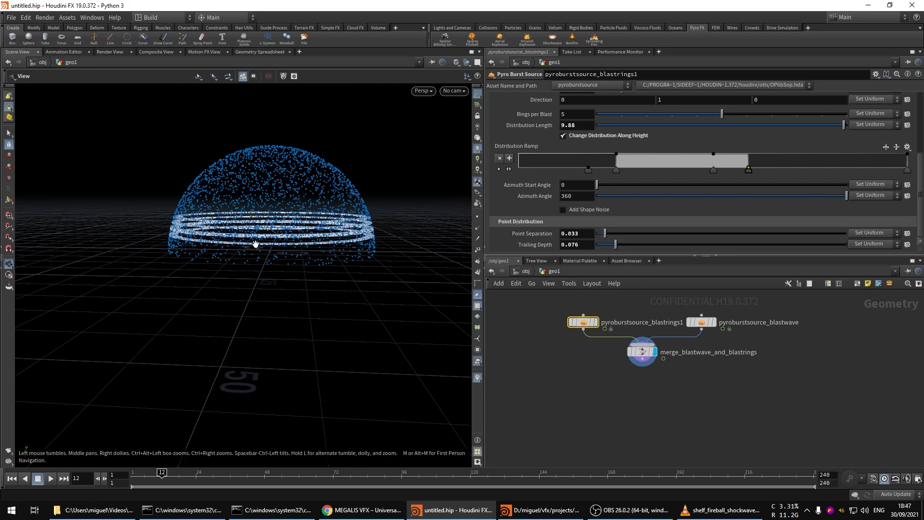
scroll(289, 227, up, 3)
- Play the animation from frame 1, stop at frame 29 and examine the thinner rings up close
click(135, 477)
key(Up)
drag(225, 304, 298, 256)
scroll(276, 281, up, 1)
key(Up)
scroll(561, 178, up, 2)
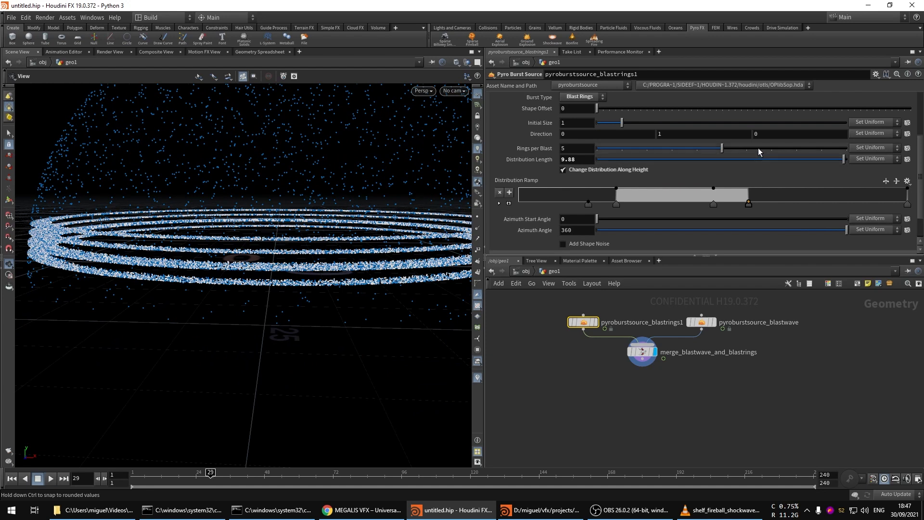
- Add shape noise to the blast rings with Amplitude 0.086 and Size 0.49
mouse_move(723, 148)
mouse_down()
mouse_move(654, 152)
mouse_move(722, 149)
mouse_up()
scroll(543, 234, down, 3)
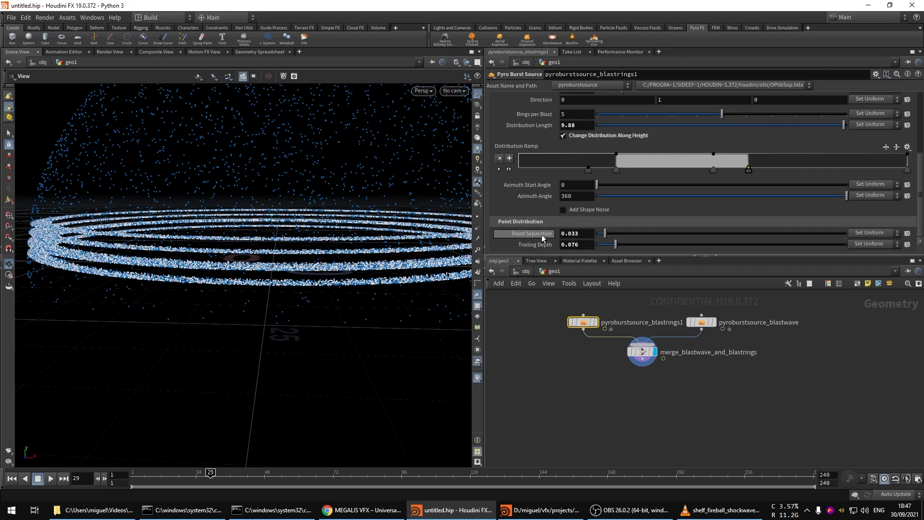
click(581, 208)
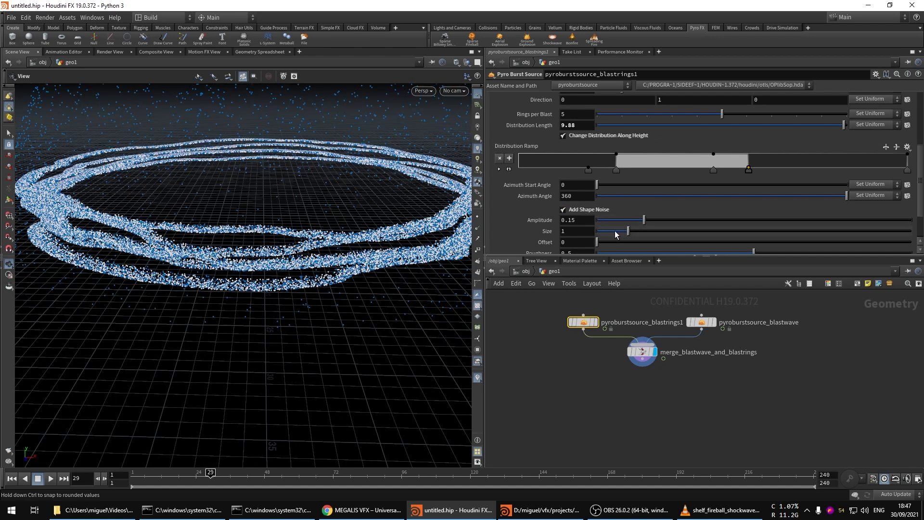
drag(630, 223, 624, 220)
alt+drag(343, 298, 308, 308)
- Delete the blastwave source and the merge node, keeping only the blast rings source, and view the rings from a low angle
middle_drag(706, 383, 702, 423)
click(699, 361)
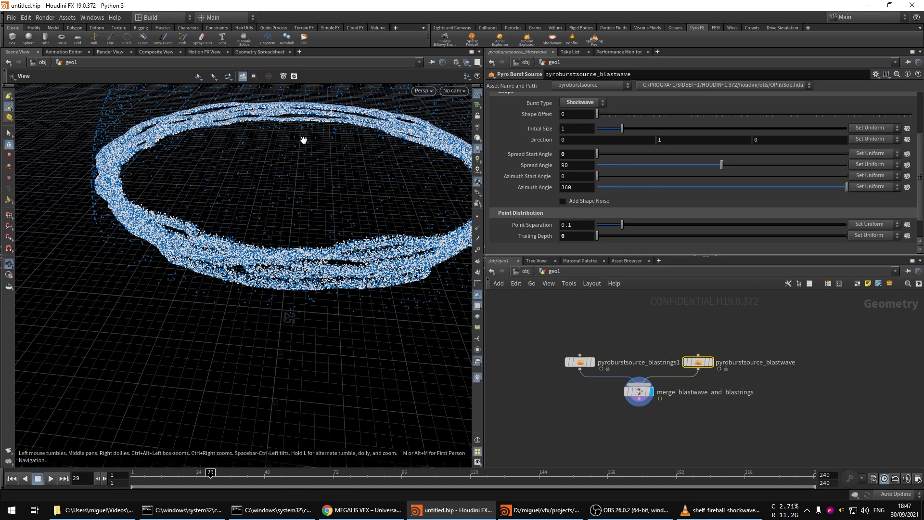
right_drag(303, 140, 218, 237)
drag(729, 340, 620, 406)
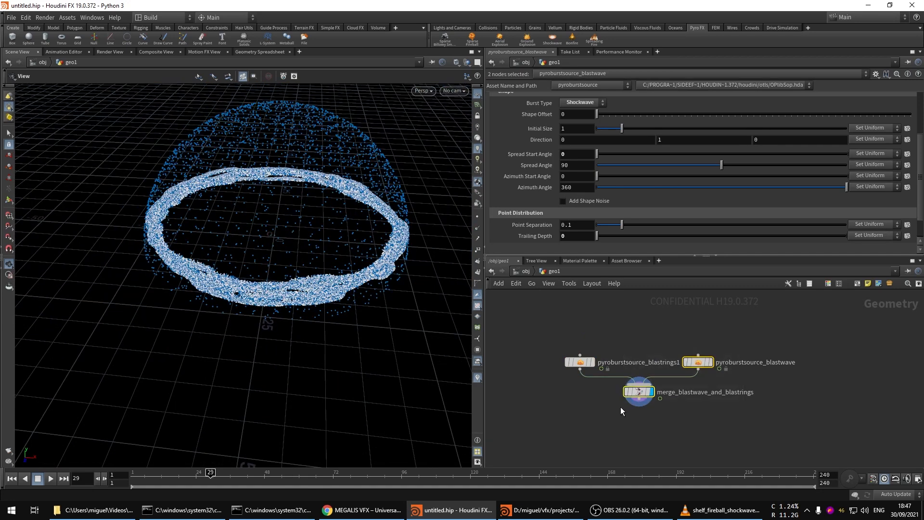
key(Delete)
right_drag(314, 255, 203, 296)
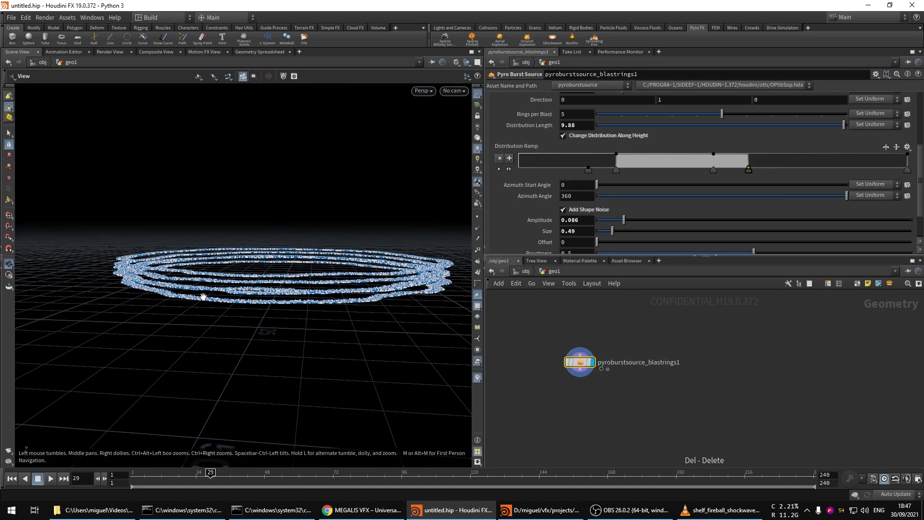
drag(262, 254, 302, 275)
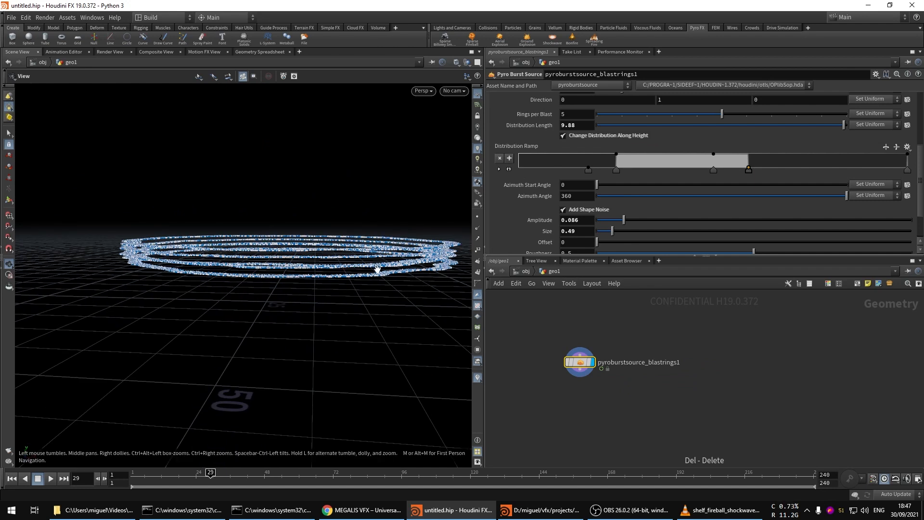
- Widen the distribution ramp's full-value range on both sides and check the ring spacing at frame 11
drag(614, 173, 602, 172)
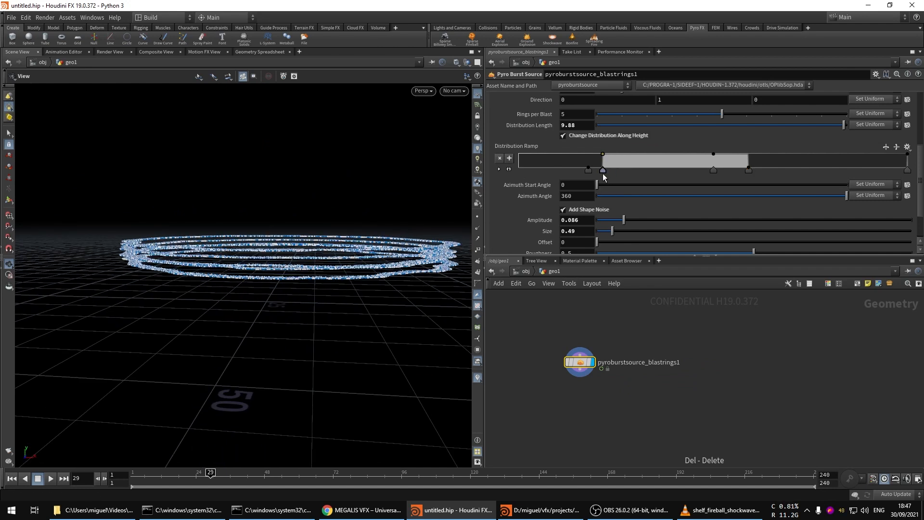
drag(749, 171, 867, 171)
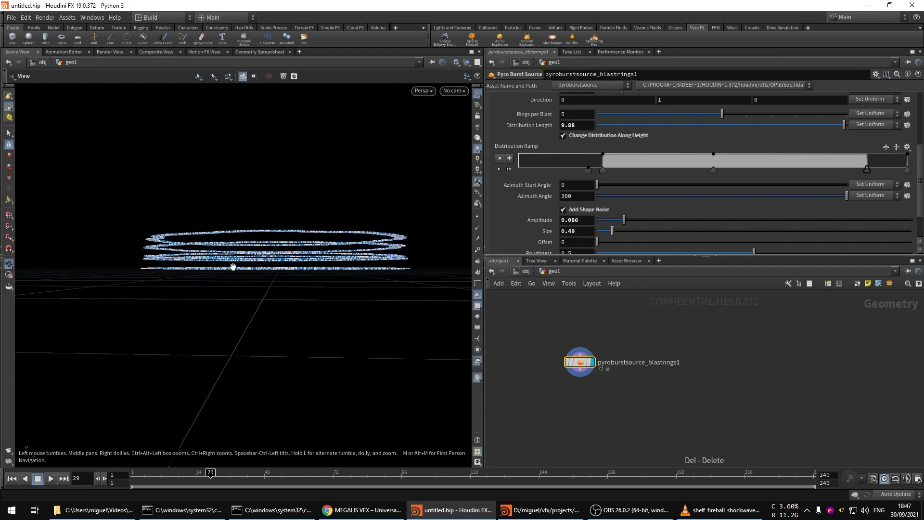
drag(211, 473, 159, 474)
right_drag(276, 245, 334, 244)
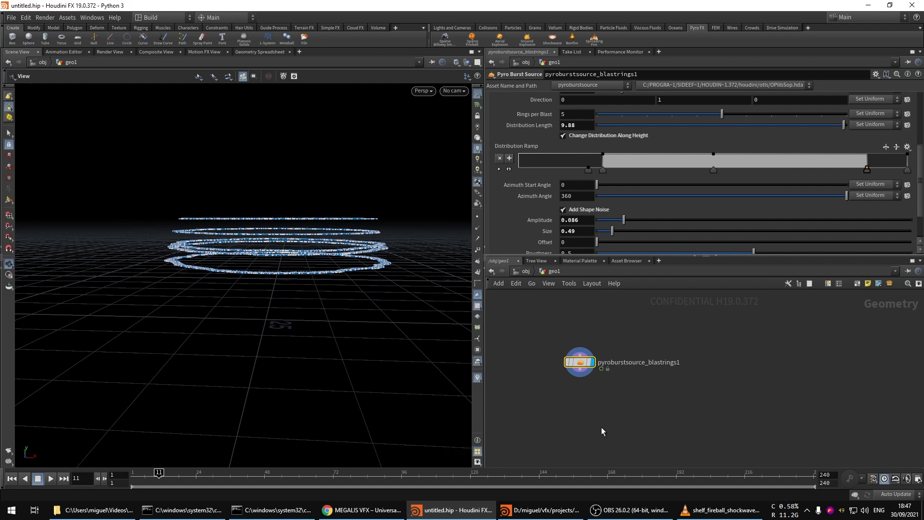
- Switch to VLC media player, play pyro19_comp_v05.mov with pauses, and return to about 00:05 to examine the shockwave rings
click(721, 514)
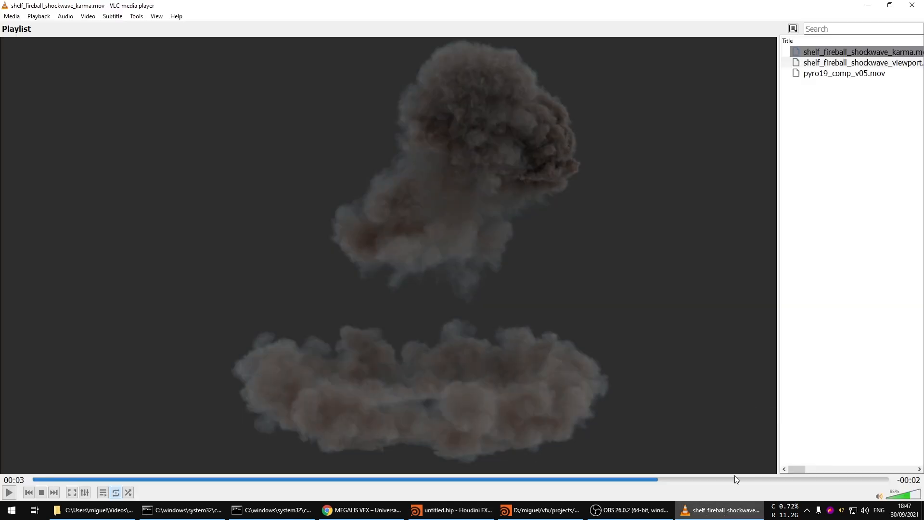
double_click(837, 75)
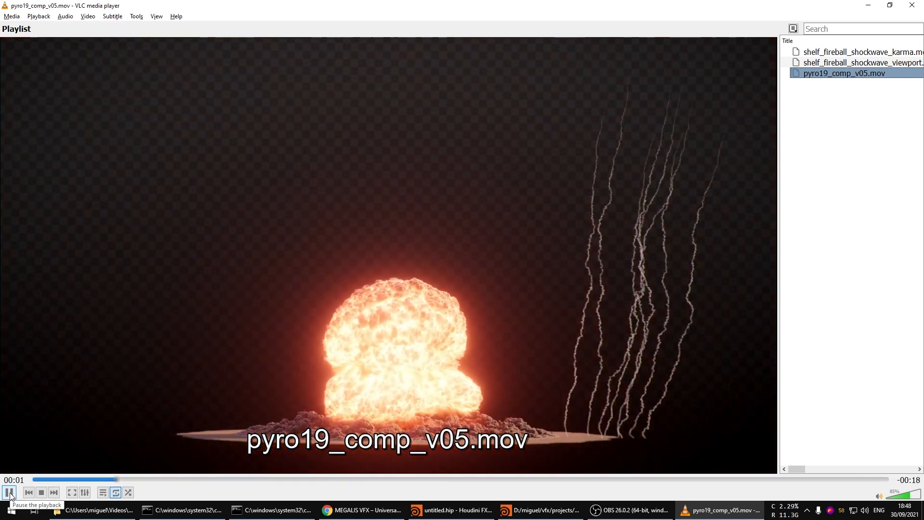
click(9, 492)
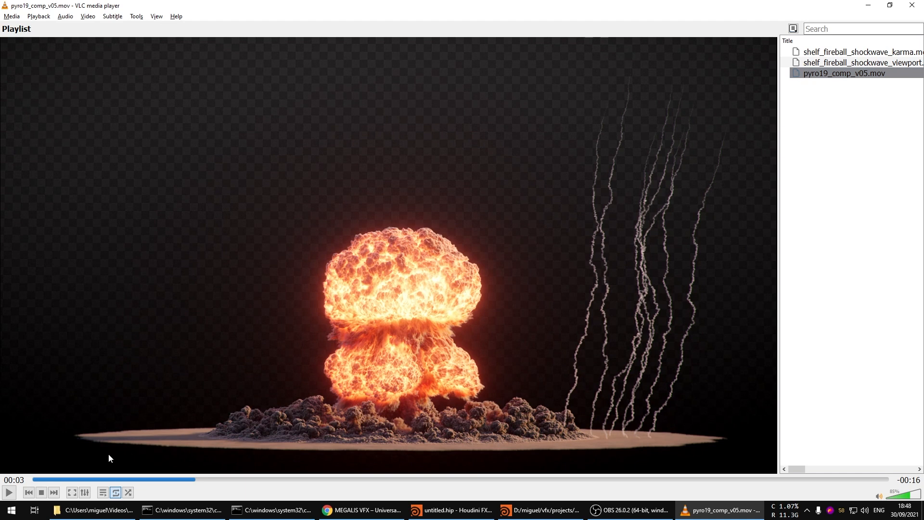
click(9, 493)
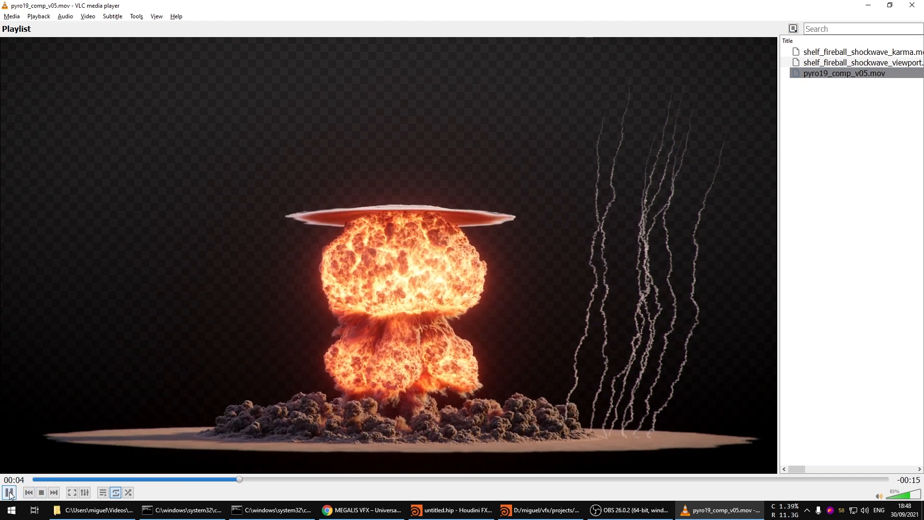
click(10, 493)
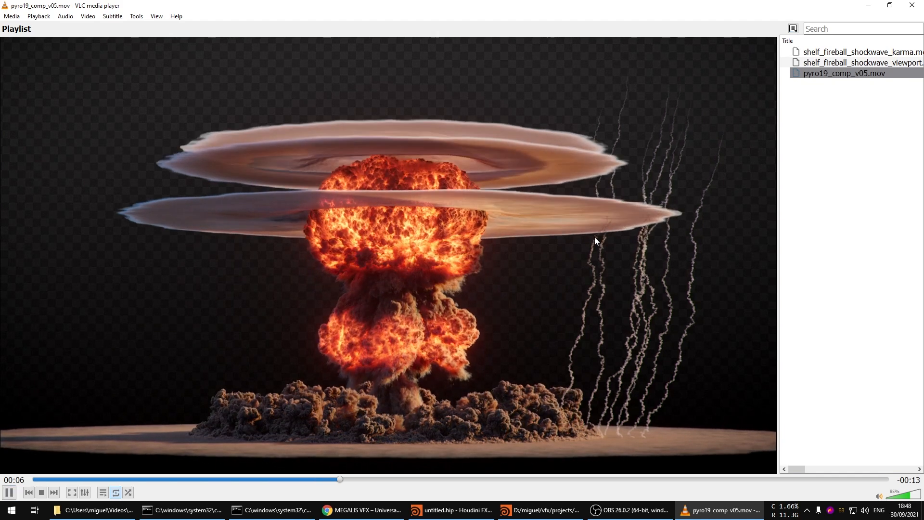
click(8, 493)
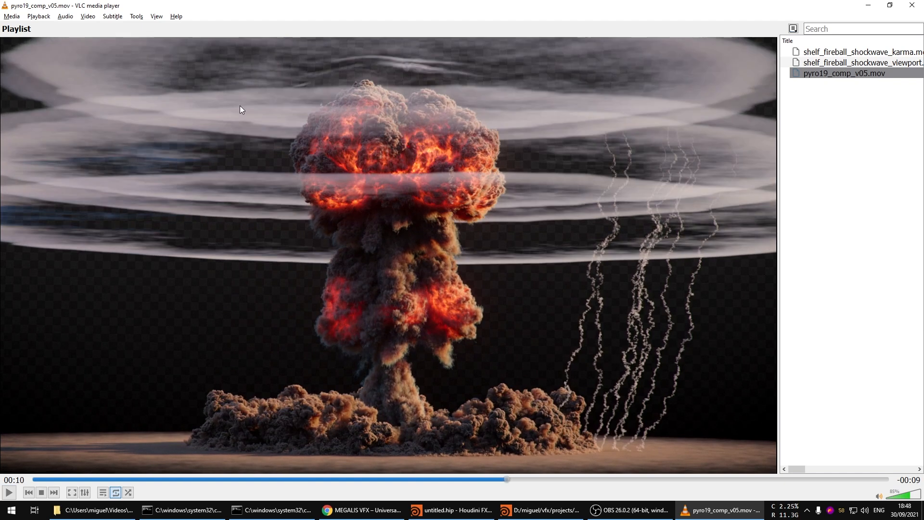
mouse_move(266, 480)
mouse_down()
mouse_move(239, 484)
mouse_move(407, 475)
mouse_move(273, 480)
mouse_up()
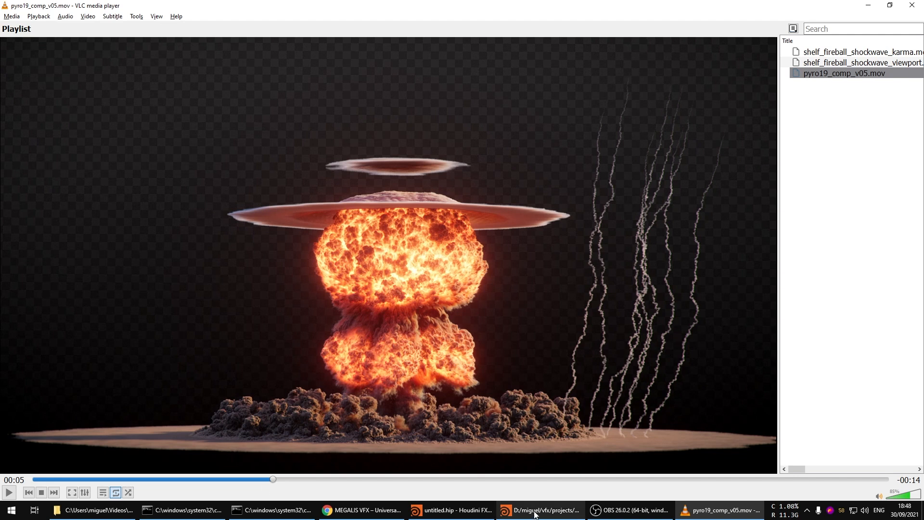
- Switch to the Houdini session with pyro19_v008_01.hip and enter the explosion geometry network
mouse_move(534, 508)
click(570, 488)
drag(585, 337, 647, 391)
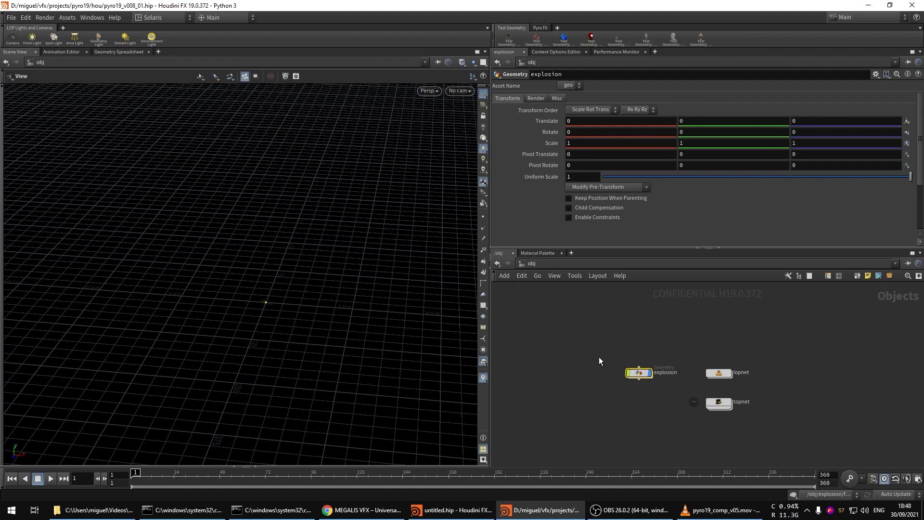
drag(597, 357, 650, 394)
scroll(622, 401, up, 3)
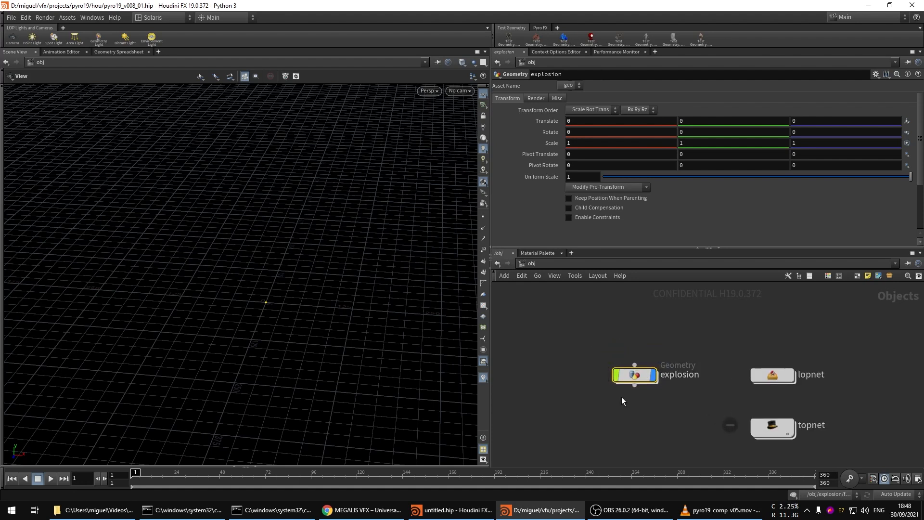
key(Return)
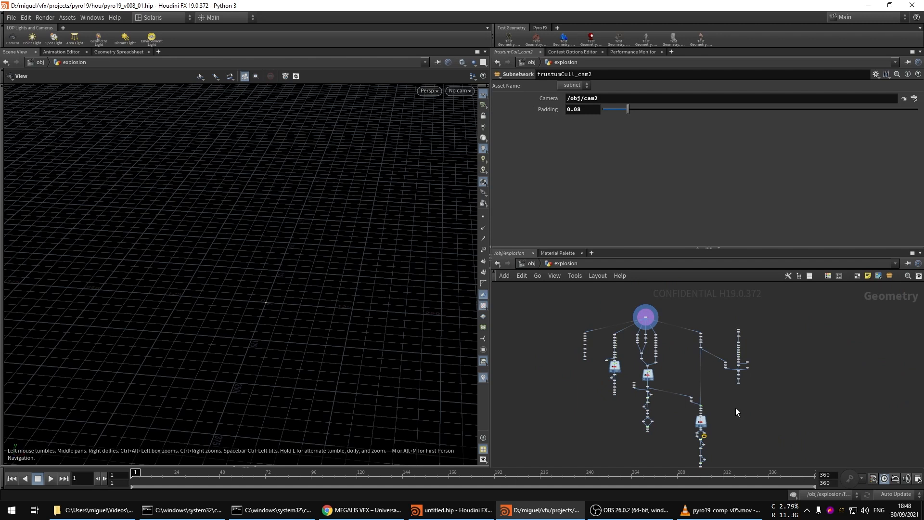
- Glance at the rendered explosion in VLC, return to the pyro19_v008_01.hip session, and inspect the add1 point node feeding the source branches
click(722, 509)
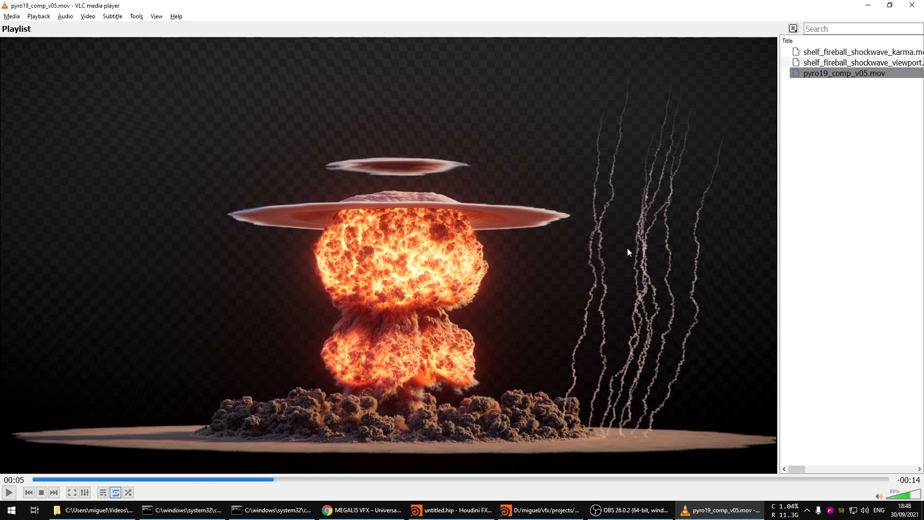
click(707, 509)
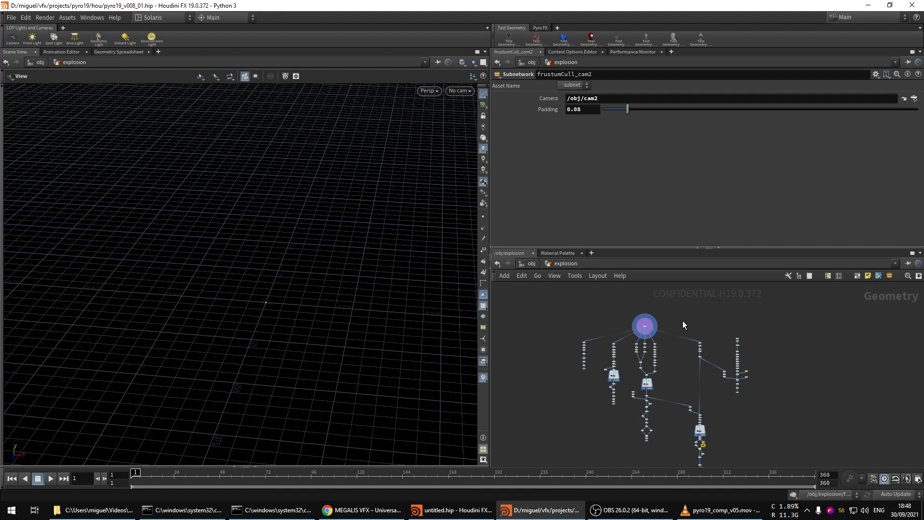
scroll(652, 361, up, 6)
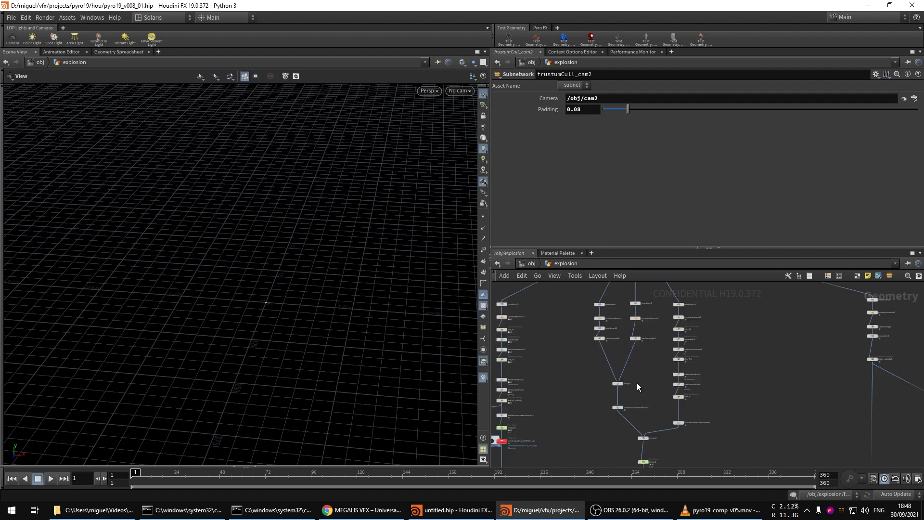
drag(632, 341, 632, 342)
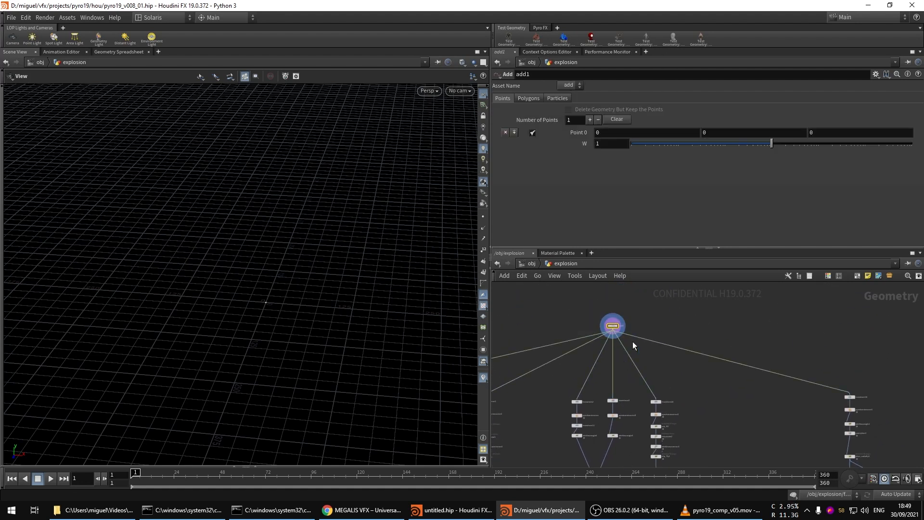
scroll(632, 342, up, 2)
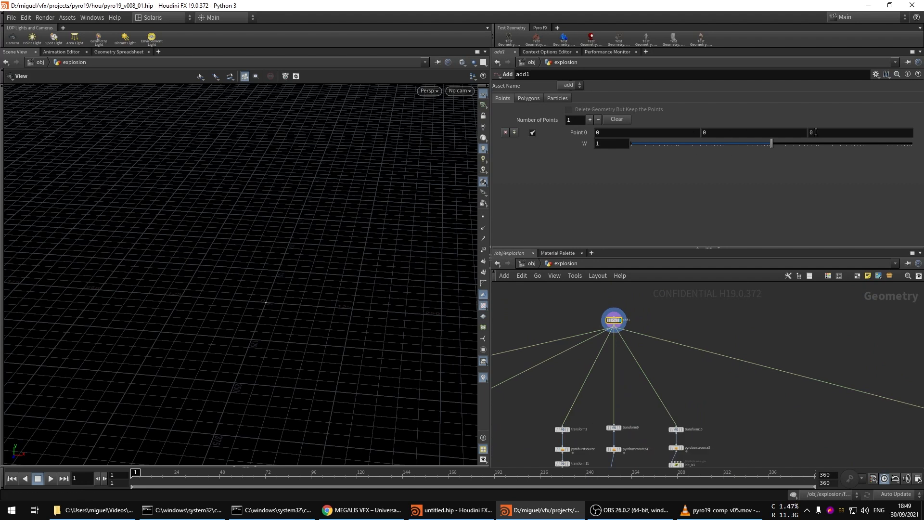
middle_drag(642, 388, 644, 361)
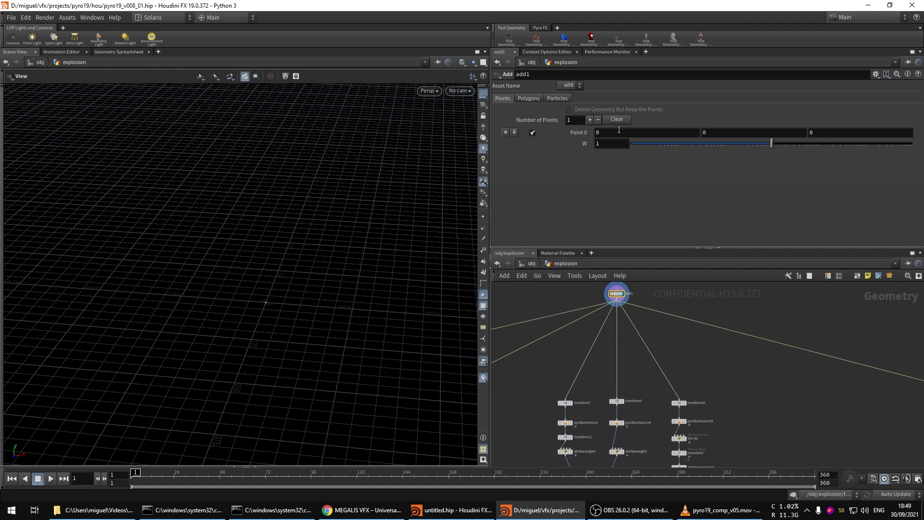
middle_drag(598, 385, 623, 374)
scroll(623, 375, down, 6)
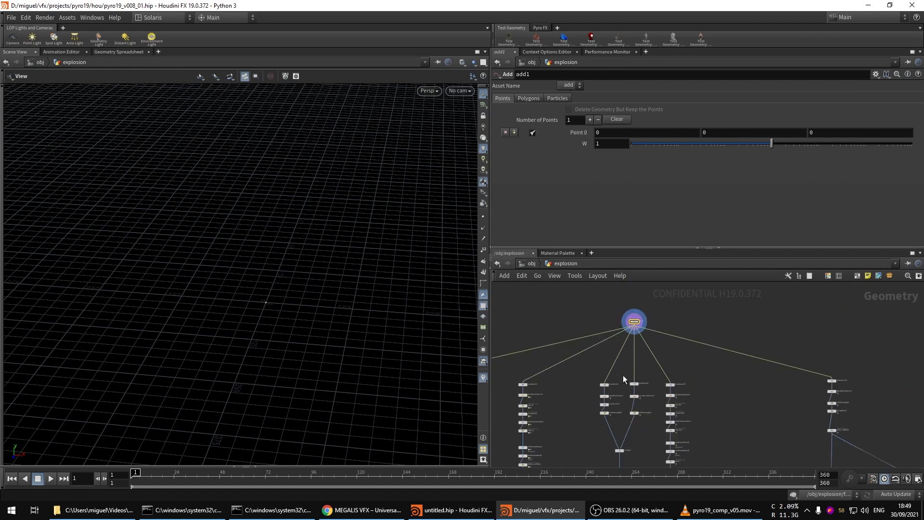
- Display the merge1 node joining the two burst branches and view its points from a low angle at frame 8
scroll(672, 371, up, 8)
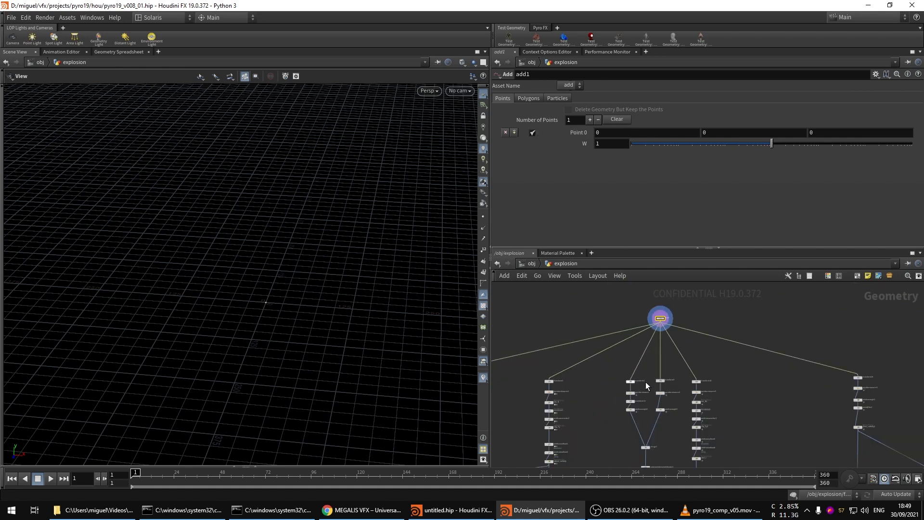
middle_drag(631, 372, 622, 354)
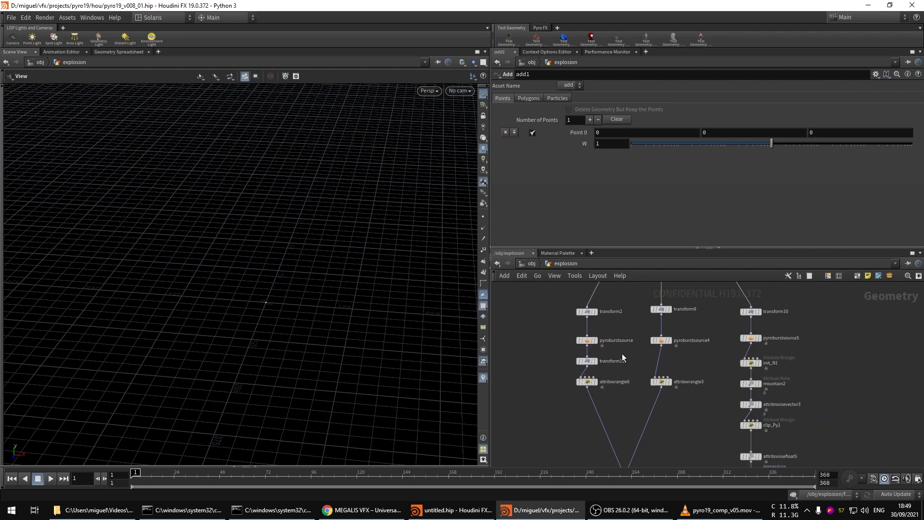
scroll(621, 392, down, 8)
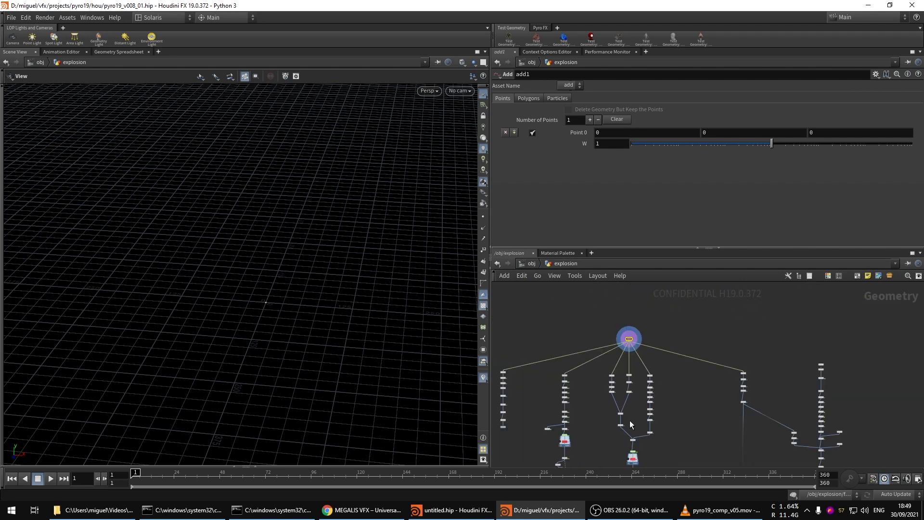
scroll(631, 402, up, 6)
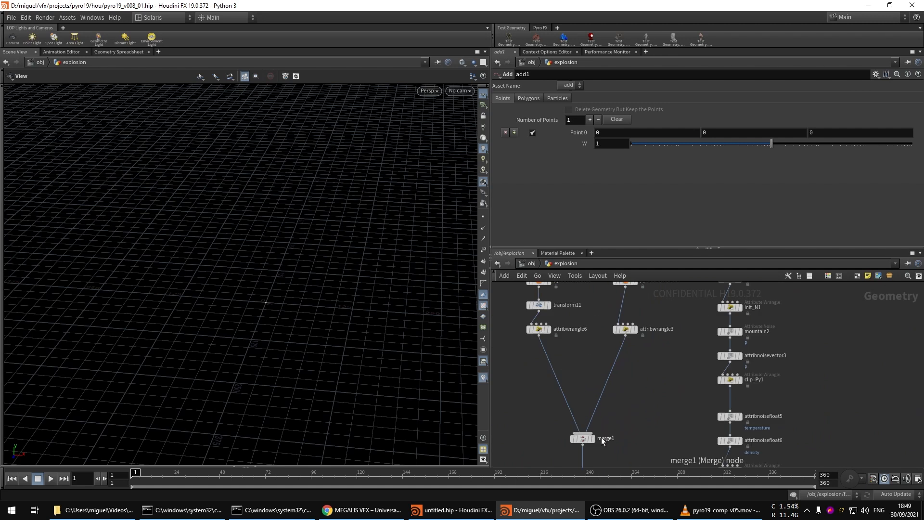
click(593, 438)
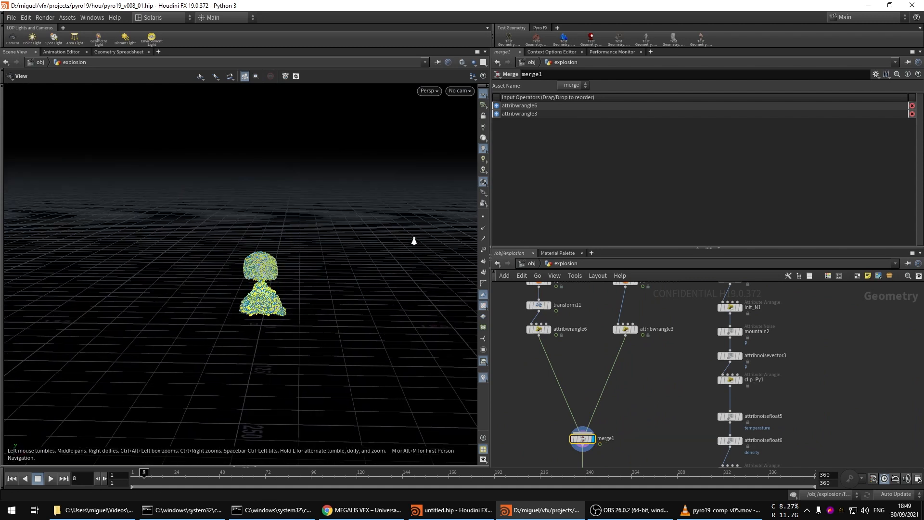
drag(342, 261, 309, 279)
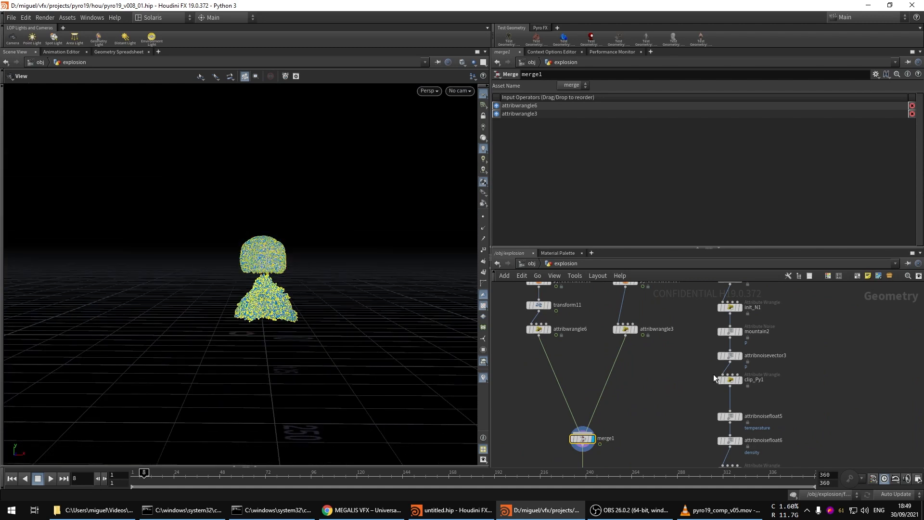
- Inspect the pyroburstsource and pyroburstsource4 nodes, compare them with the rendered explosion at 00:06 in VLC, and return to Houdini
middle_drag(695, 373, 705, 415)
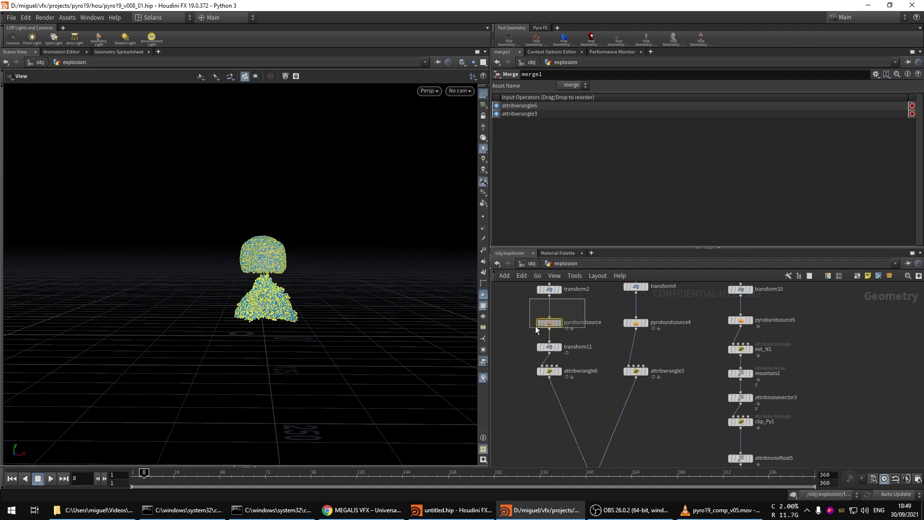
drag(585, 299, 536, 325)
drag(609, 305, 653, 336)
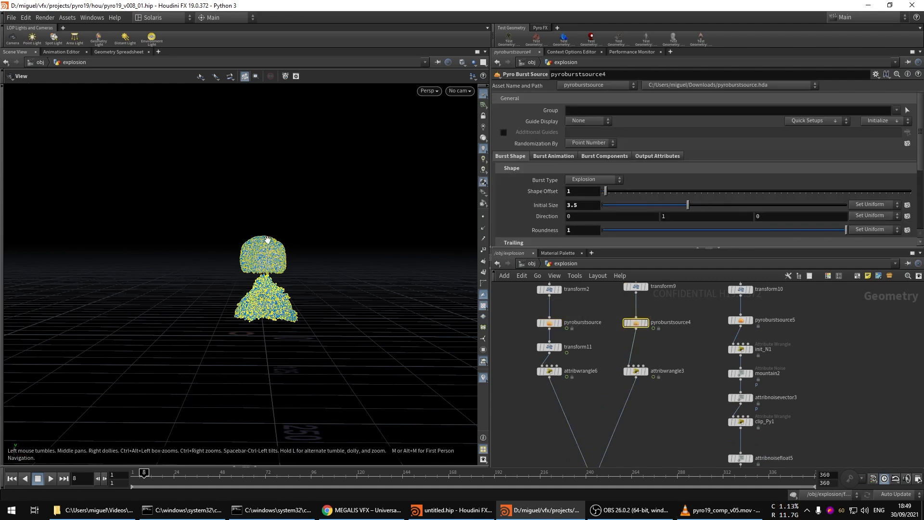
key(alt+Tab)
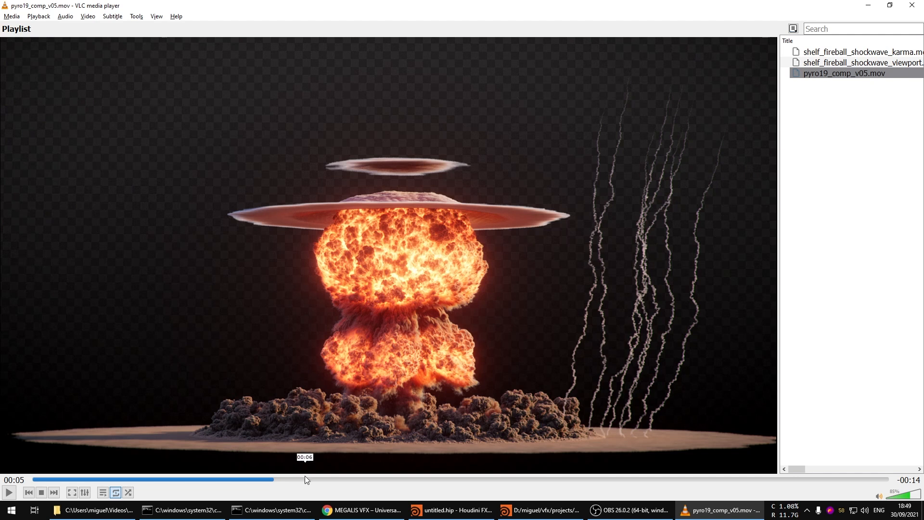
click(329, 479)
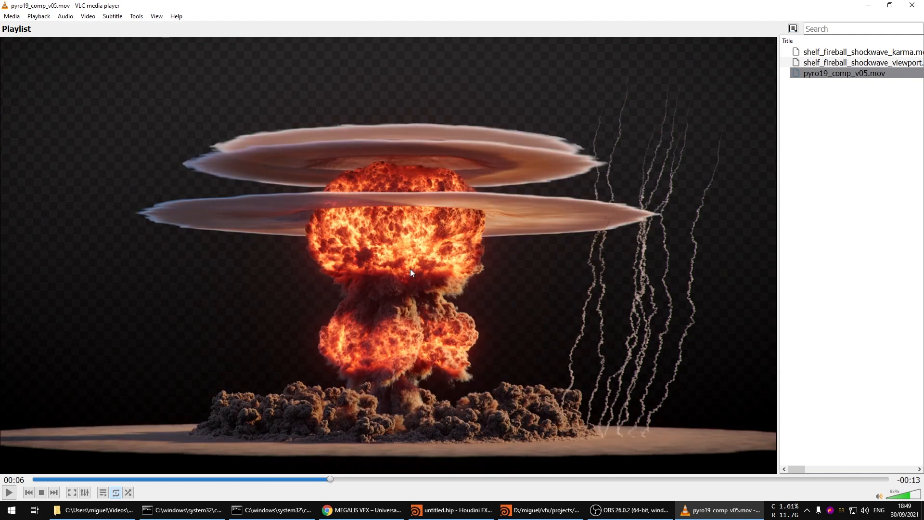
click(707, 507)
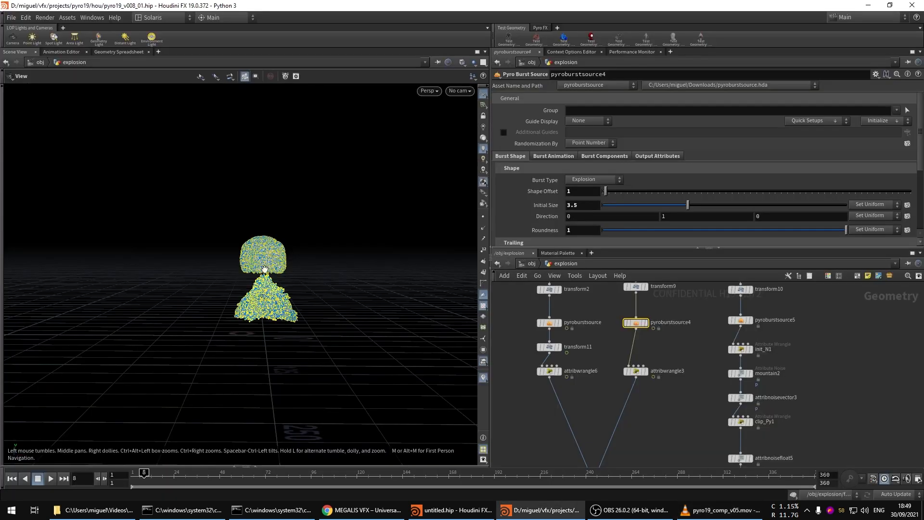
- Step the merged burst points forward from frame 8, back to frame 4 and on to frame 6 to examine their growth
drag(255, 288, 265, 226)
scroll(285, 277, down, 2)
drag(285, 278, 247, 330)
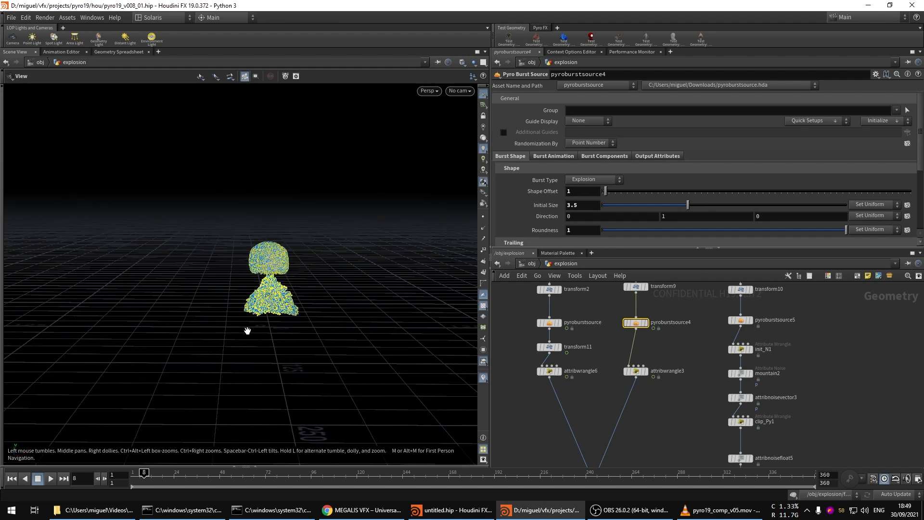
key(Right)
key(Right)
key(Right)
key(Right)
drag(282, 295, 275, 297)
key(Left)
key(Left)
key(Left)
key(Left)
key(Left)
key(Left)
key(Left)
key(Left)
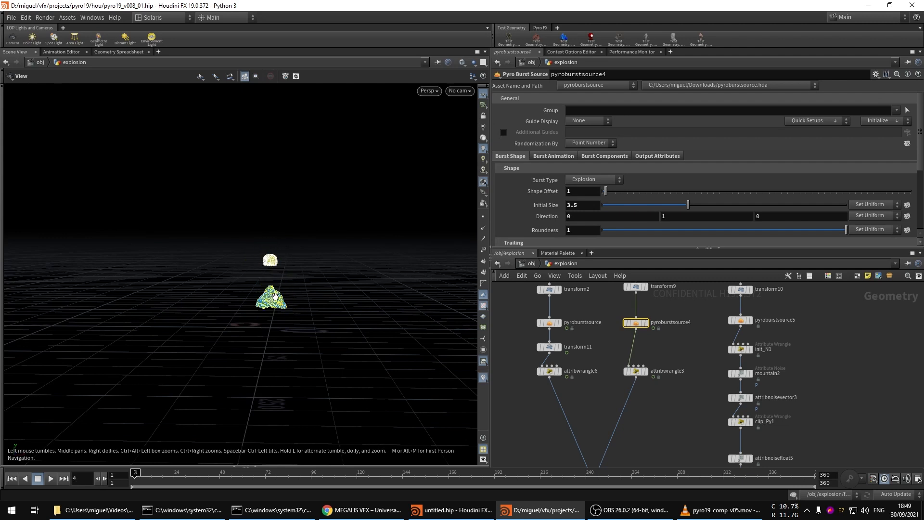
key(Right)
key(Right)
- Display the pyroburstsource5 node in the neighbouring branch and tilt the view over its points
middle_drag(660, 414, 625, 401)
scroll(625, 400, down, 3)
scroll(669, 362, up, 3)
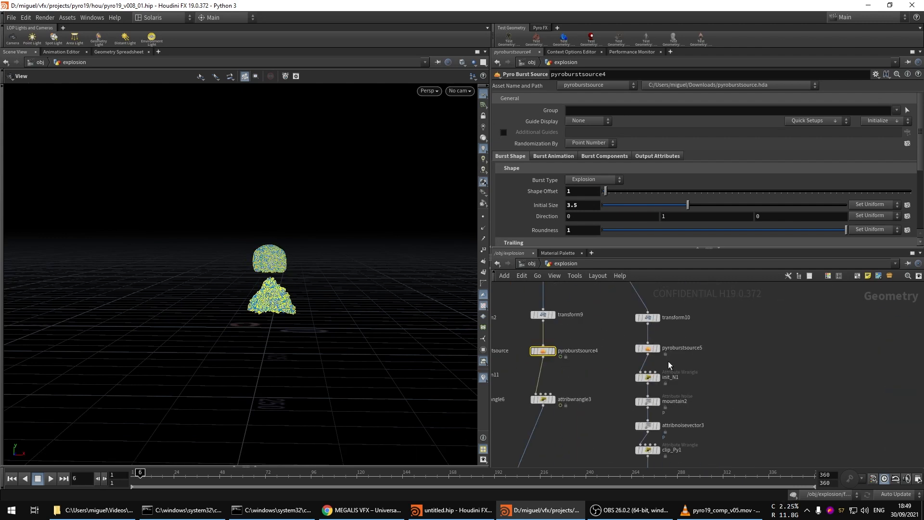
click(646, 350)
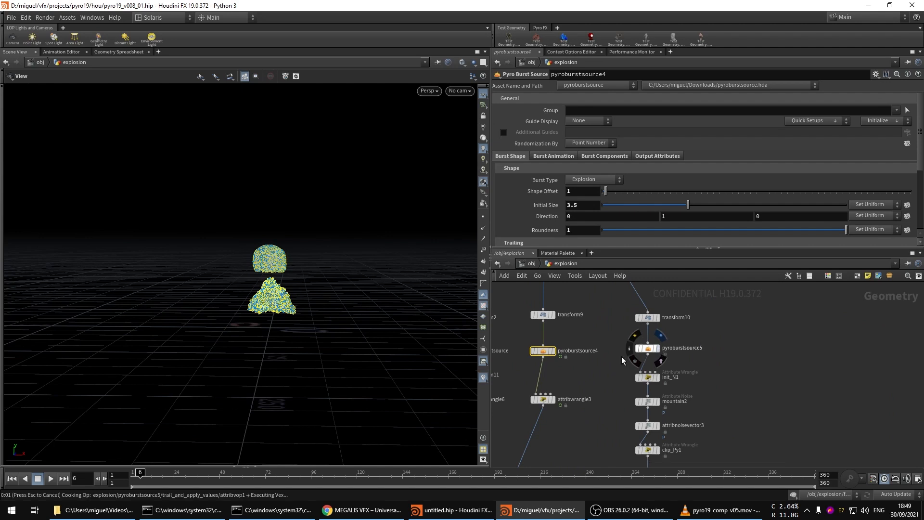
key(r)
drag(275, 326, 279, 363)
- Switch to VLC, scrub pyro19_comp_v05.mov beyond 00:06 to examine the dust around the explosion's base, and return to Houdini
click(694, 512)
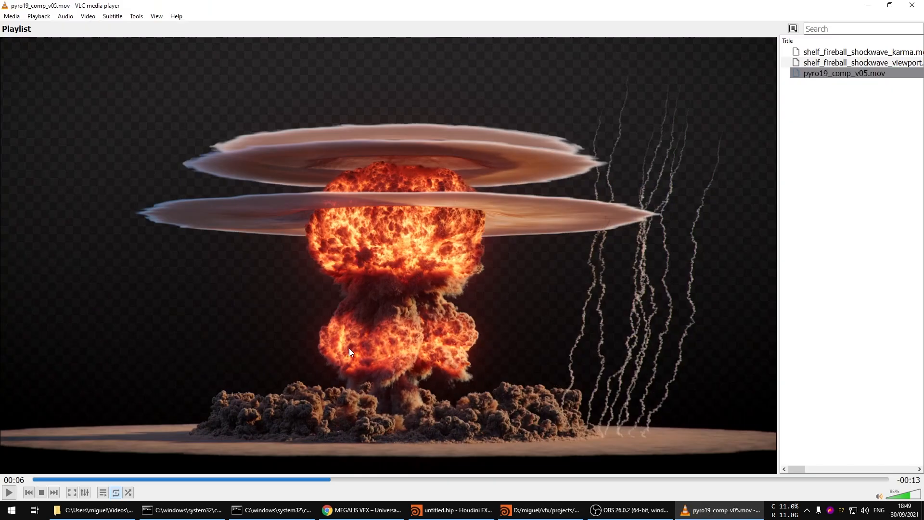
drag(345, 476, 408, 479)
click(703, 510)
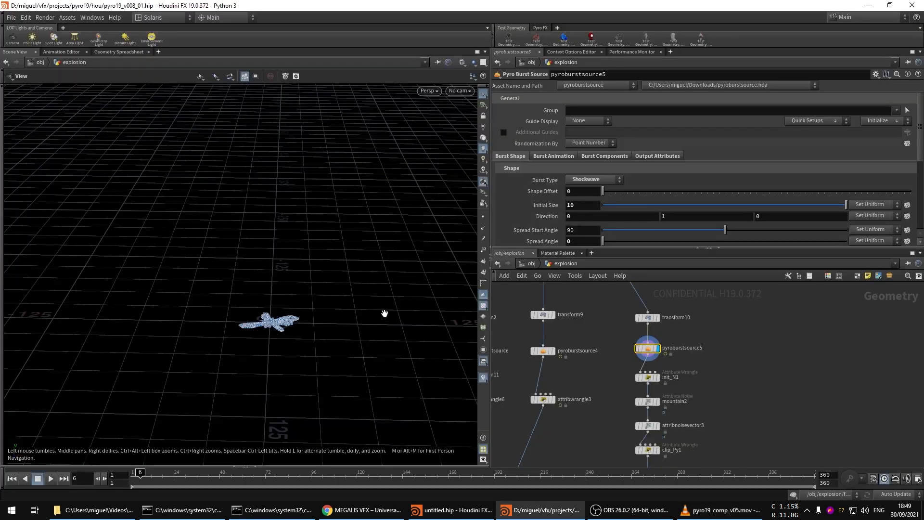
- Examine the Shockwave burst of pyroburstsource5 up close and scrub it to frame 67 and back to frame 60
drag(266, 325, 262, 359)
scroll(262, 359, up, 5)
middle_drag(702, 360, 720, 368)
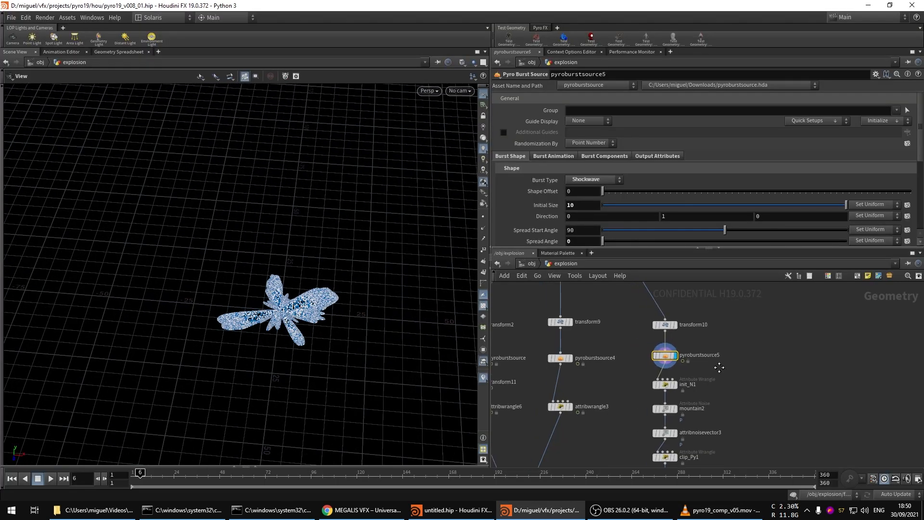
drag(288, 322, 304, 307)
scroll(314, 302, up, 3)
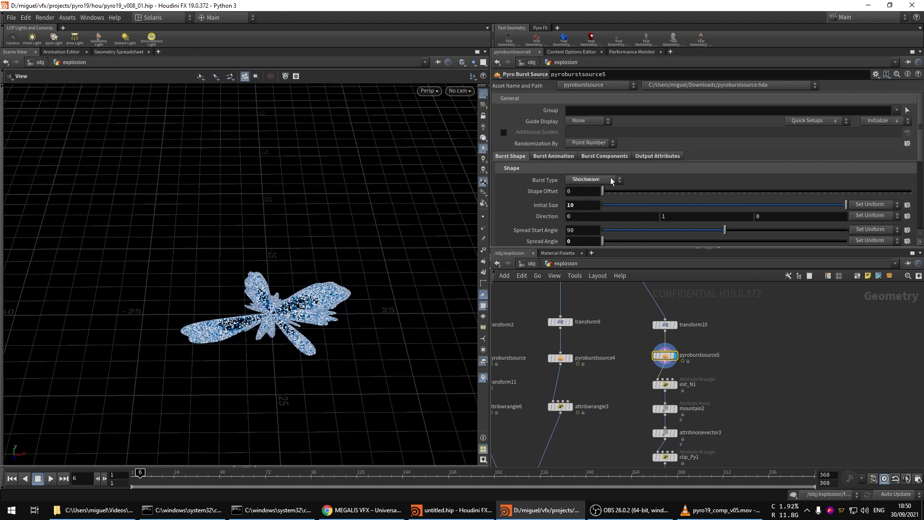
drag(318, 366, 302, 368)
drag(141, 473, 256, 473)
drag(288, 373, 294, 360)
scroll(294, 360, down, 3)
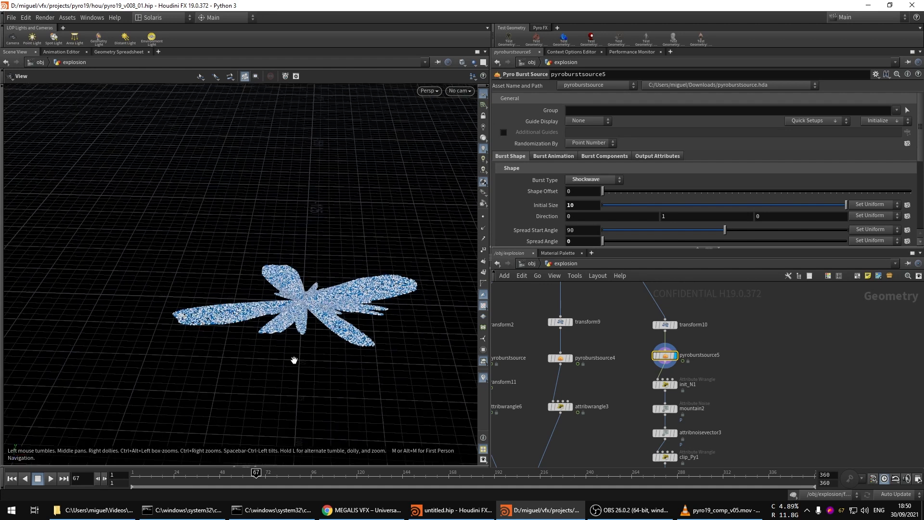
drag(270, 476, 243, 474)
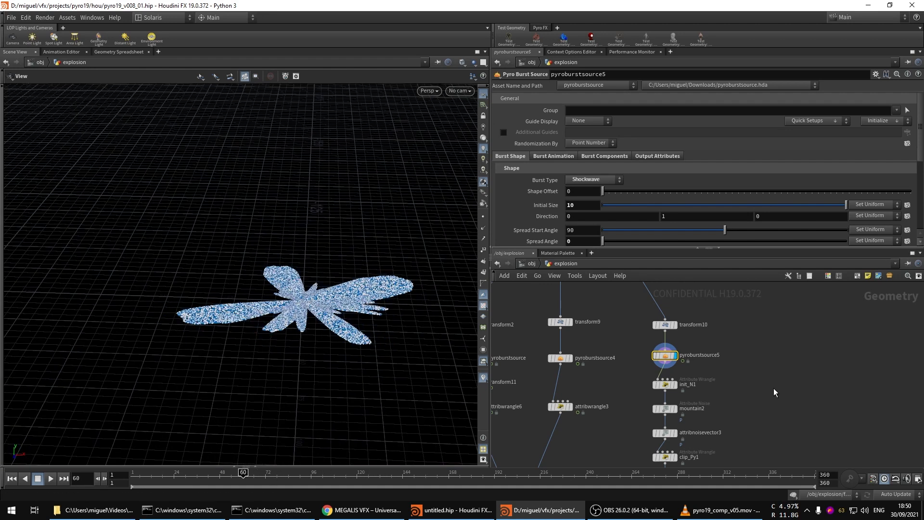
- Display the clip_Py1 wrangle and play the noise-displaced shockwave points from frame 16 to frame 33
middle_drag(774, 392, 791, 303)
click(692, 367)
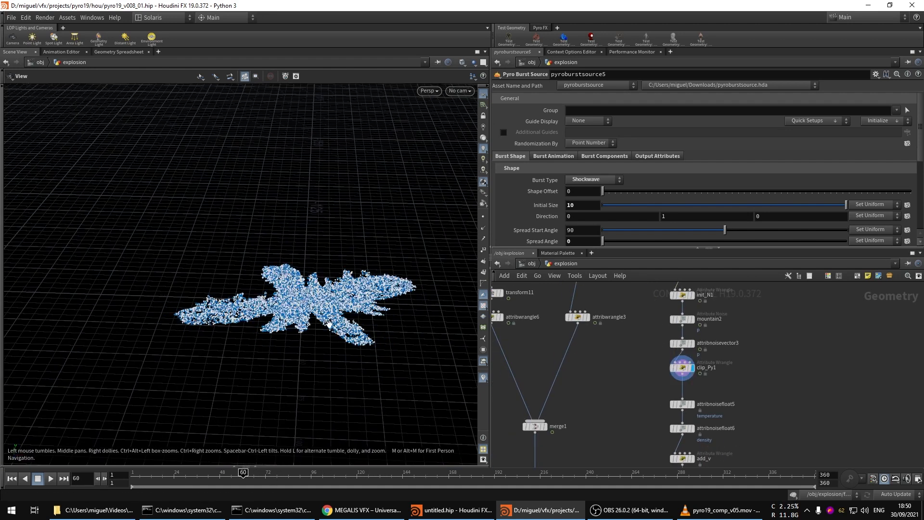
drag(329, 323, 189, 479)
click(160, 475)
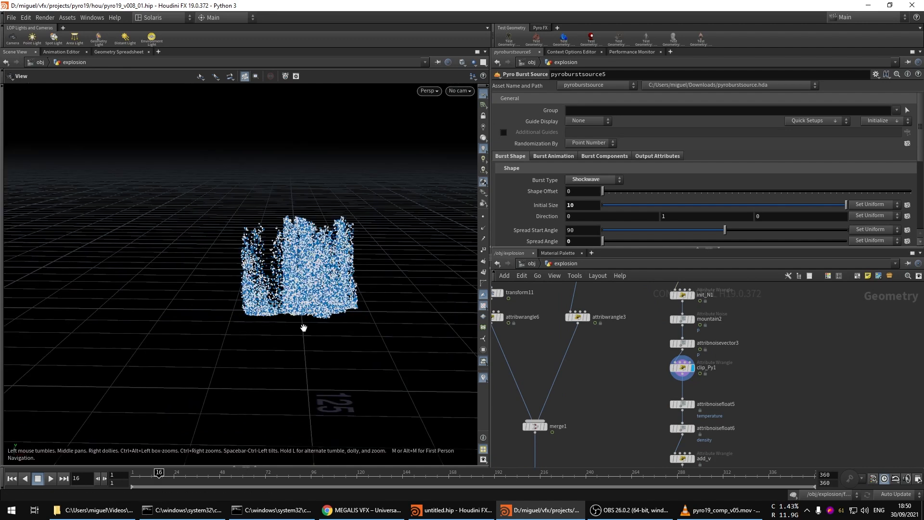
key(Up)
right_drag(314, 302, 276, 311)
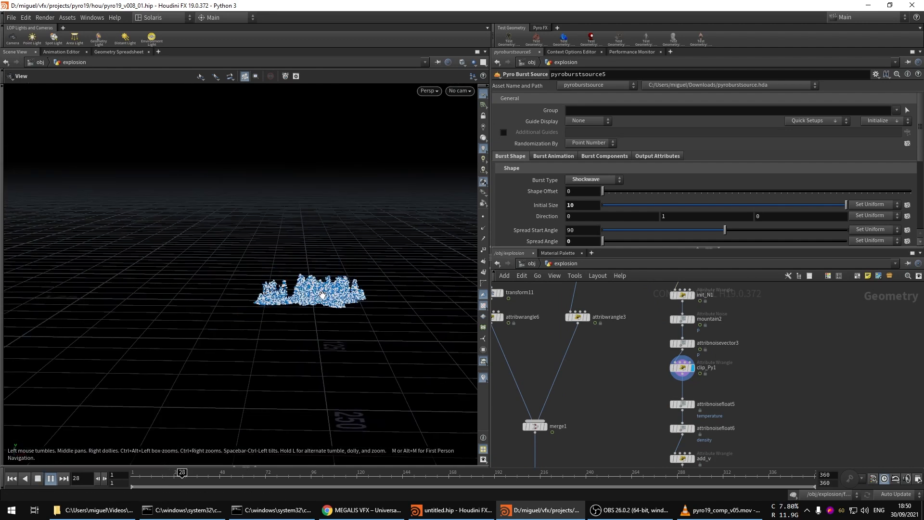
key(Up)
- Follow the network downstream and select the fireball Pyro Solver to show its settings
middle_drag(630, 403, 659, 310)
scroll(653, 347, down, 4)
scroll(674, 423, up, 4)
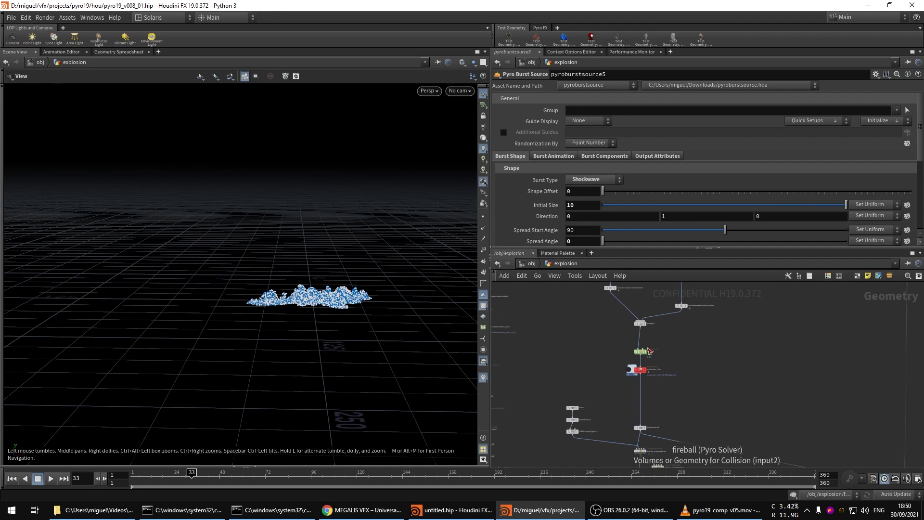
drag(592, 362, 586, 356)
middle_drag(582, 340, 565, 356)
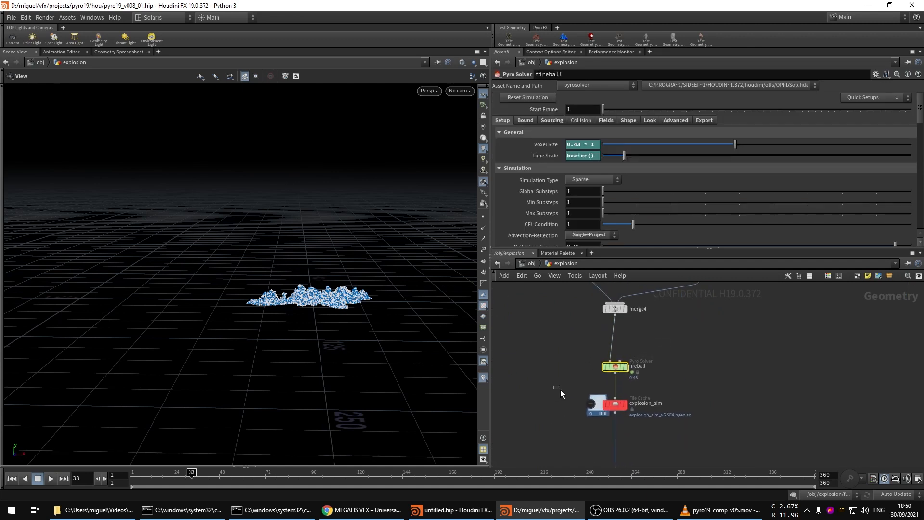
- Display the explosion_sim file cache and view the simulated fireball at frame 79
drag(620, 425, 620, 426)
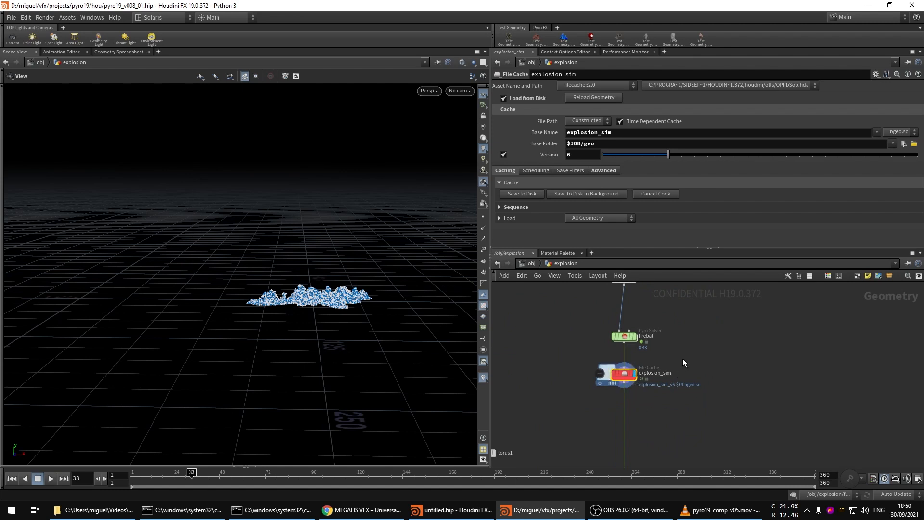
drag(388, 285, 353, 261)
right_drag(354, 261, 264, 372)
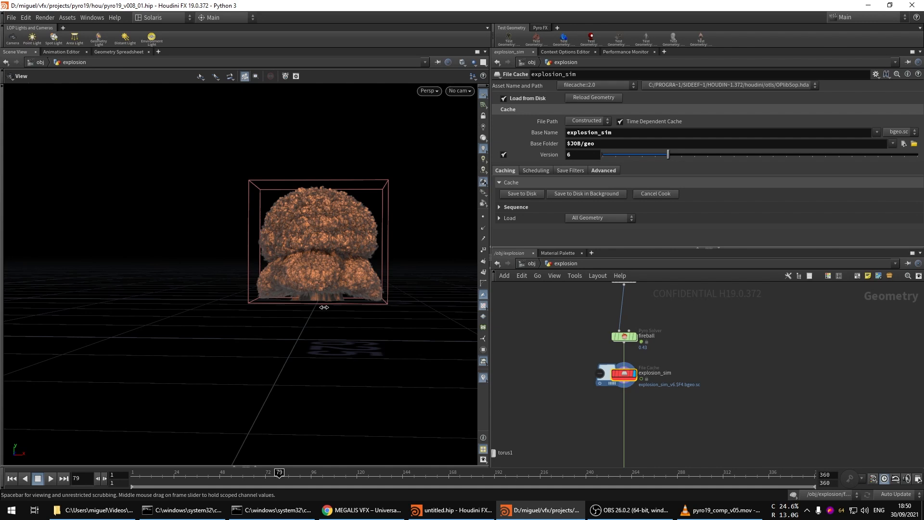
- Follow the network downstream from explosion_sim and display the pyrolook Pyro Bake Volume node at frame 79
scroll(332, 250, up, 3)
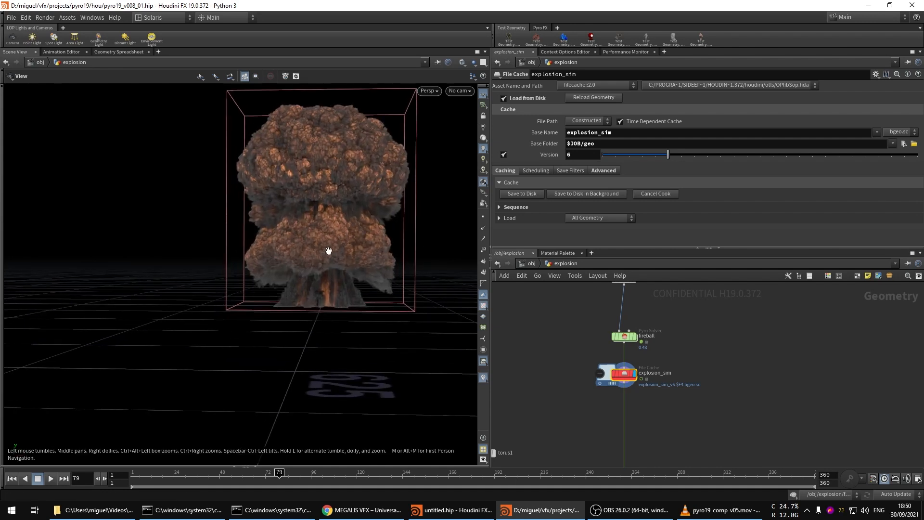
scroll(571, 336, down, 3)
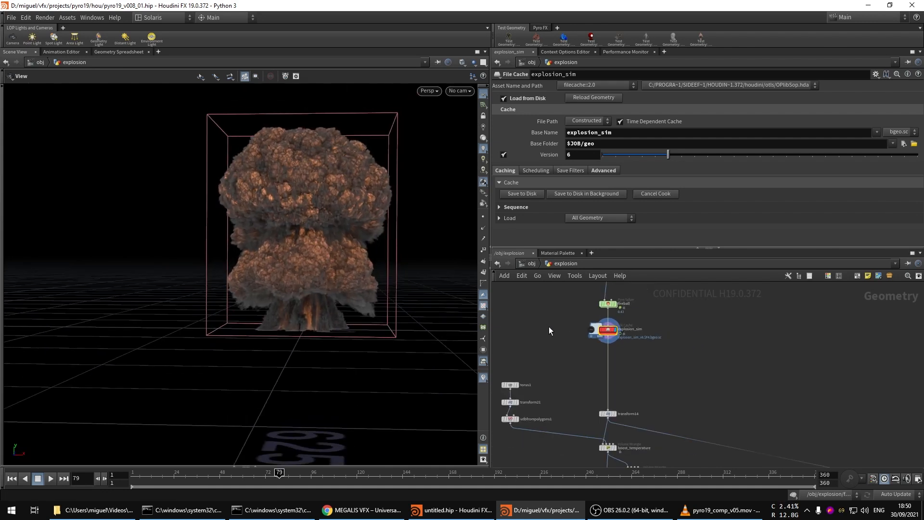
middle_drag(549, 328, 547, 319)
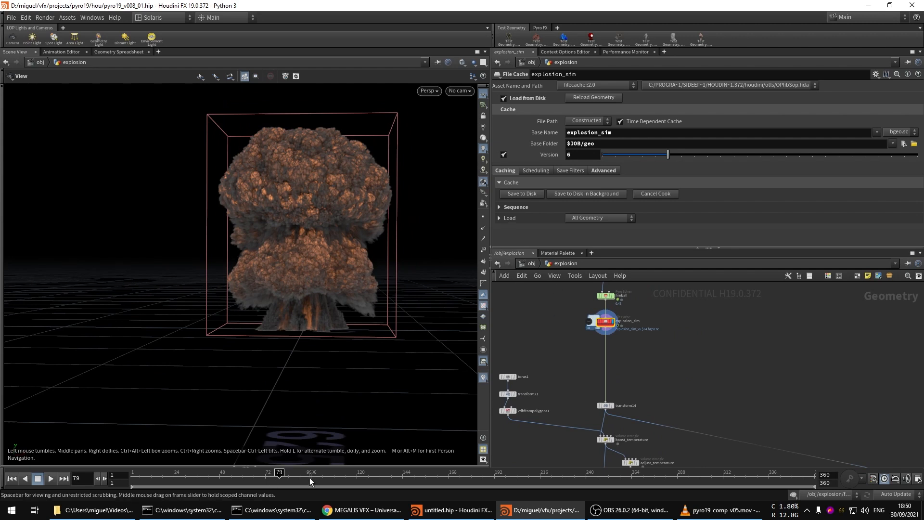
middle_drag(575, 355, 577, 346)
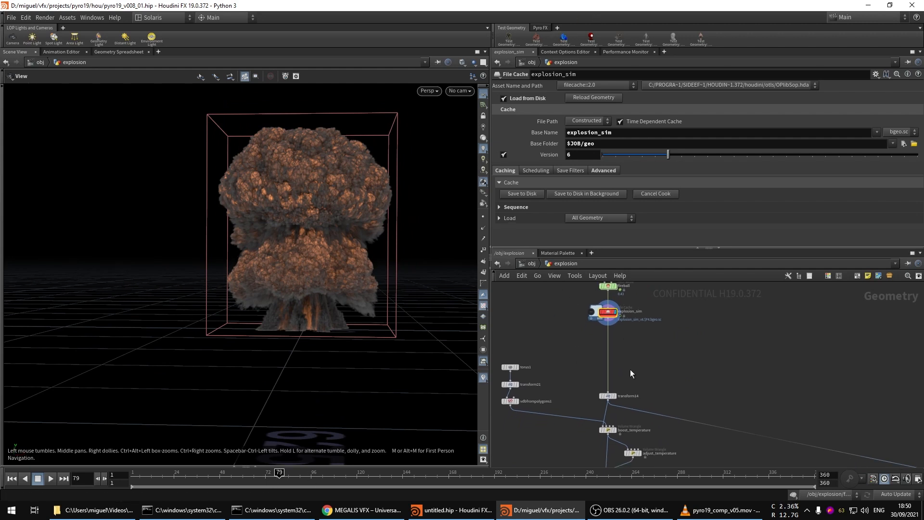
middle_drag(651, 395, 677, 340)
scroll(654, 449, up, 4)
middle_drag(681, 451, 698, 379)
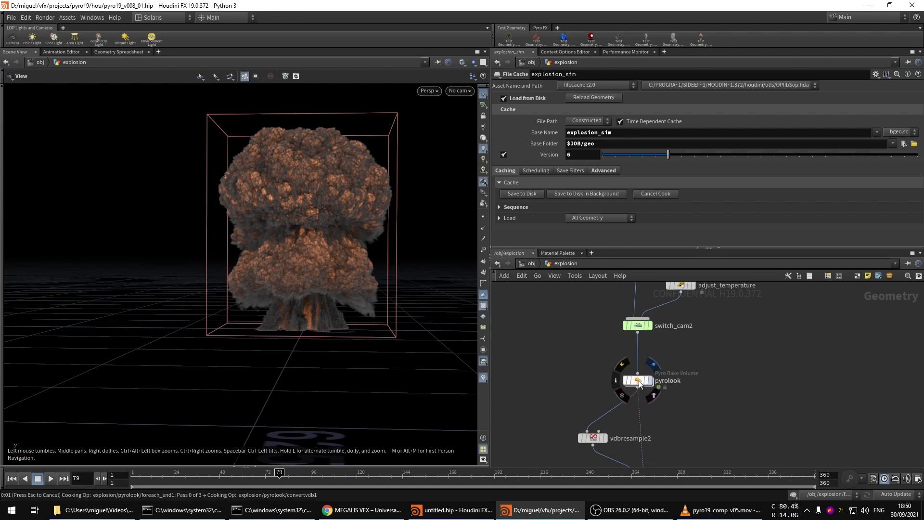
middle_drag(589, 366, 565, 369)
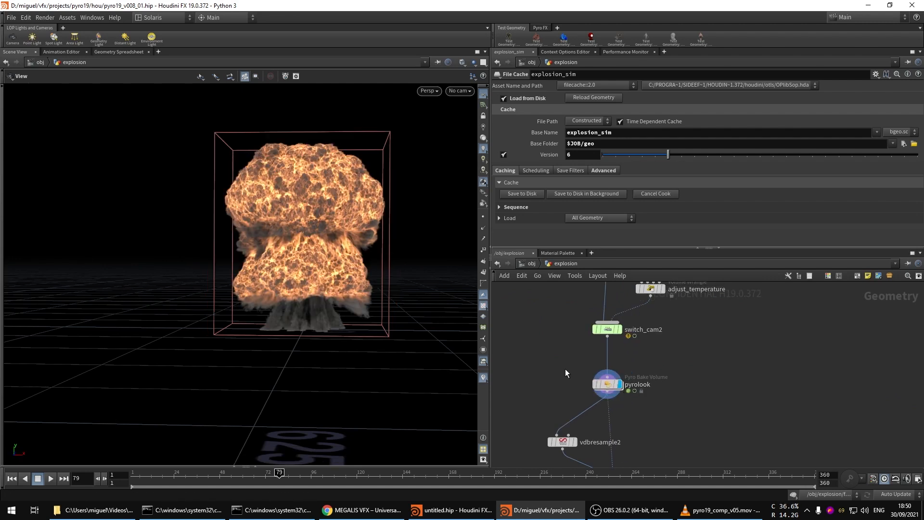
- Select the pyrolook node to show its Scatter settings and examine the shaded fireball from another angle
click(602, 384)
drag(287, 279, 271, 219)
scroll(311, 246, down, 2)
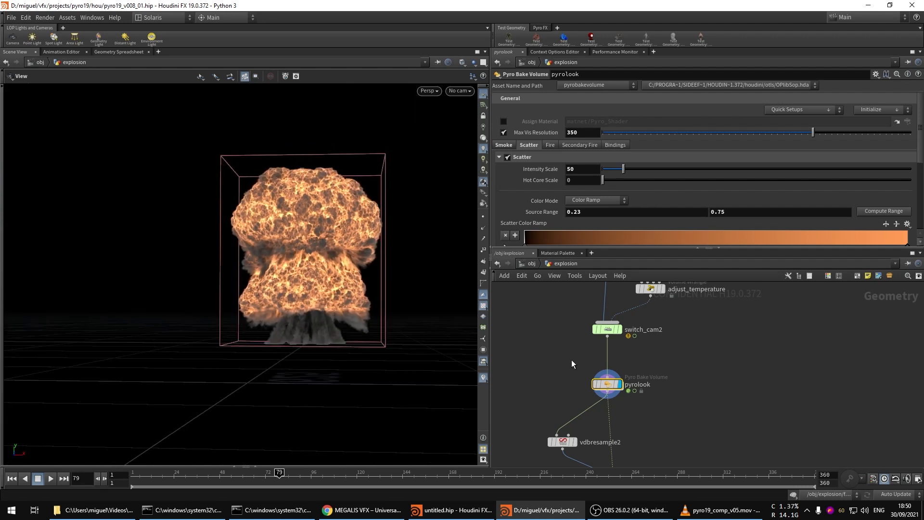
- Show the transform21 torus as a wireframe template around the fireball and inspect how it feeds boost_temperature
middle_drag(563, 361, 589, 417)
scroll(581, 381, down, 3)
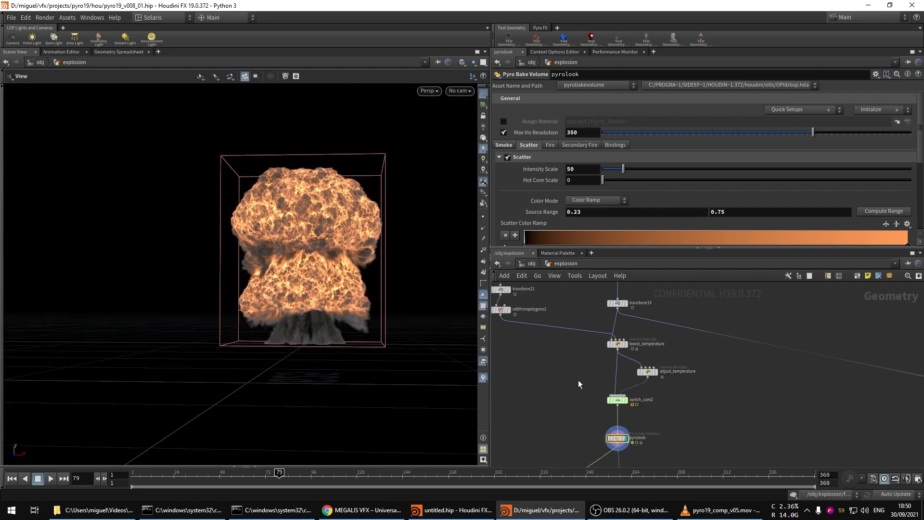
middle_drag(572, 377, 621, 413)
scroll(557, 335, up, 3)
click(552, 324)
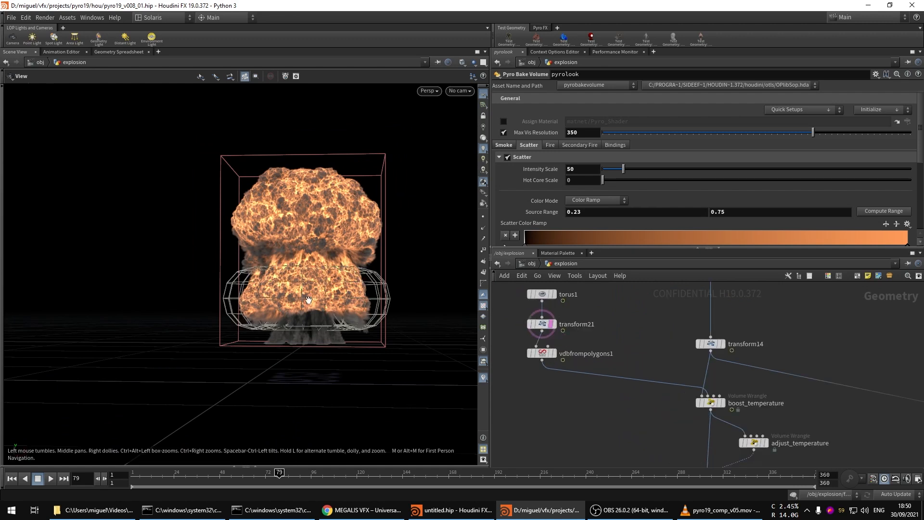
drag(322, 303, 340, 285)
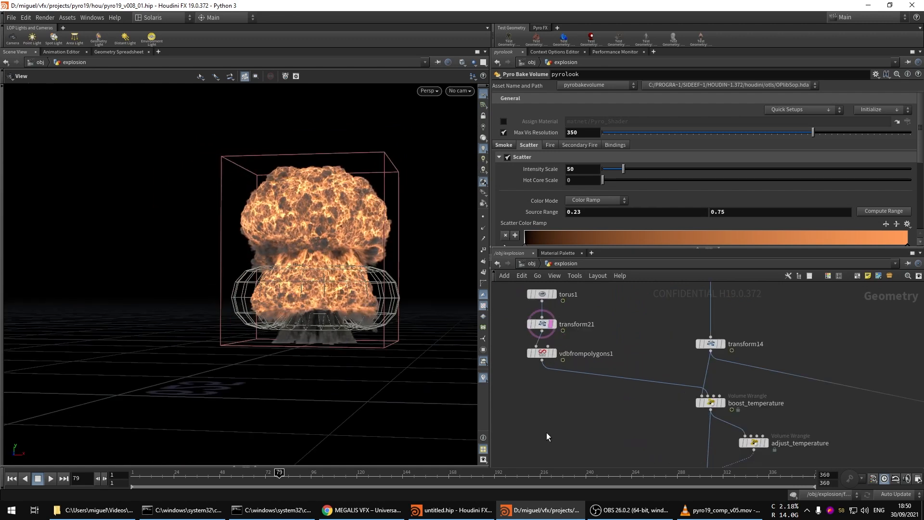
middle_drag(574, 395, 543, 373)
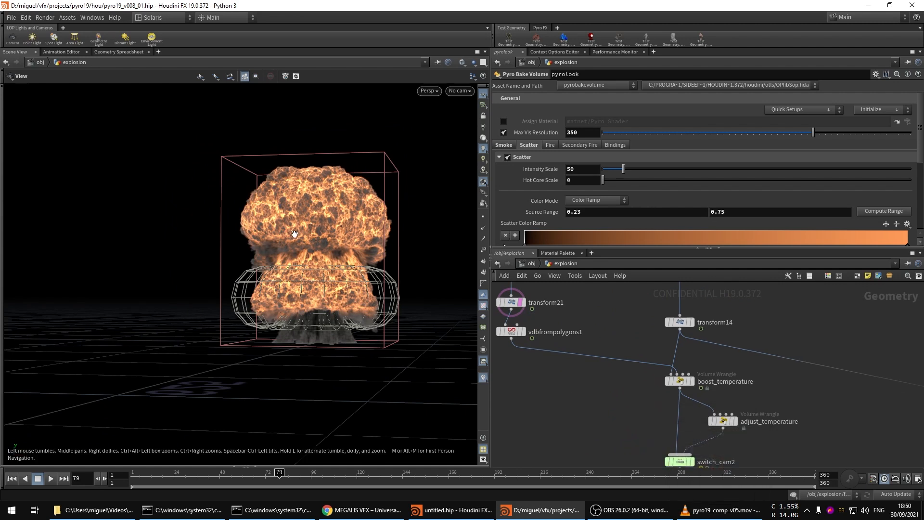
- Compare the explosion with the boost_temperature wrangle bypassed and enabled, and check the pyro19_comp_v05.mov render in VLC
scroll(339, 266, up, 3)
middle_drag(597, 396, 592, 374)
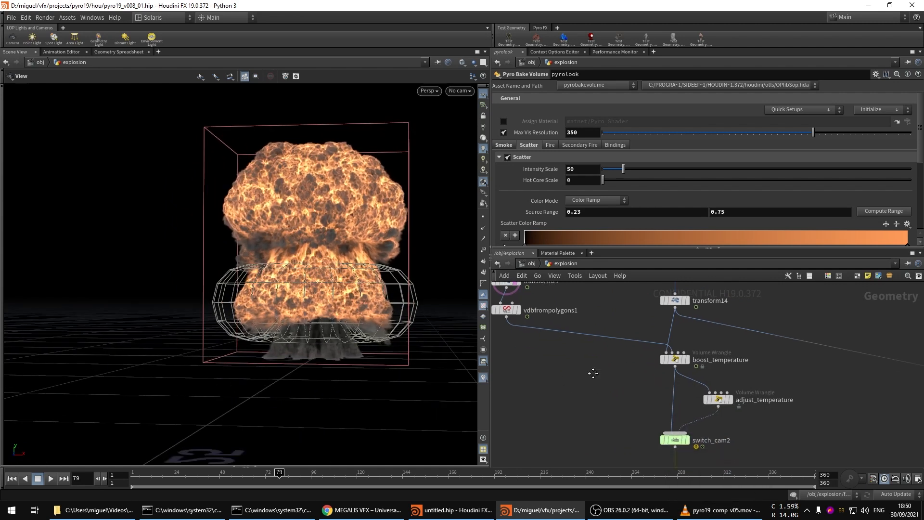
scroll(295, 281, up, 1)
middle_drag(669, 378, 679, 409)
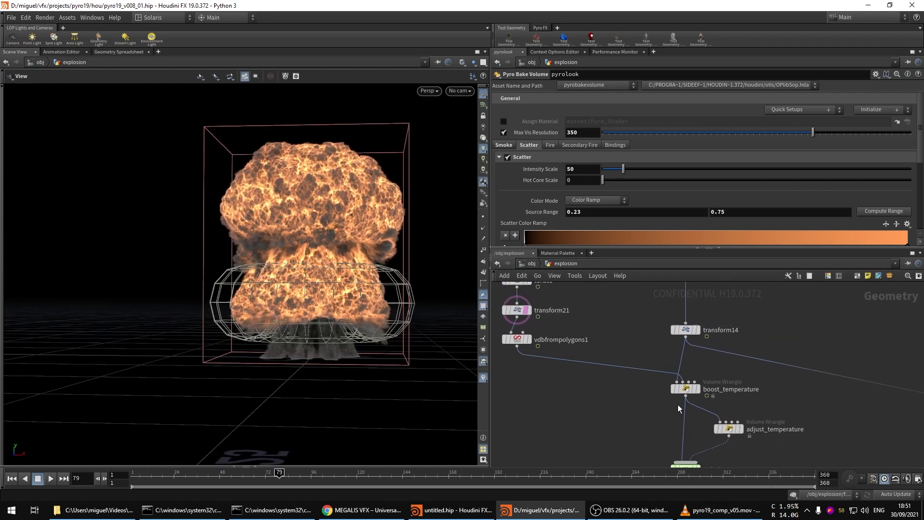
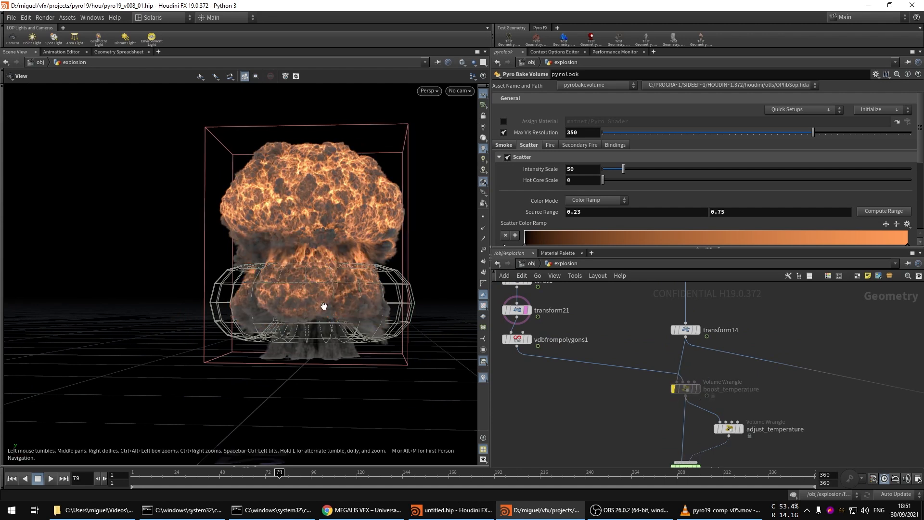
scroll(325, 301, down, 2)
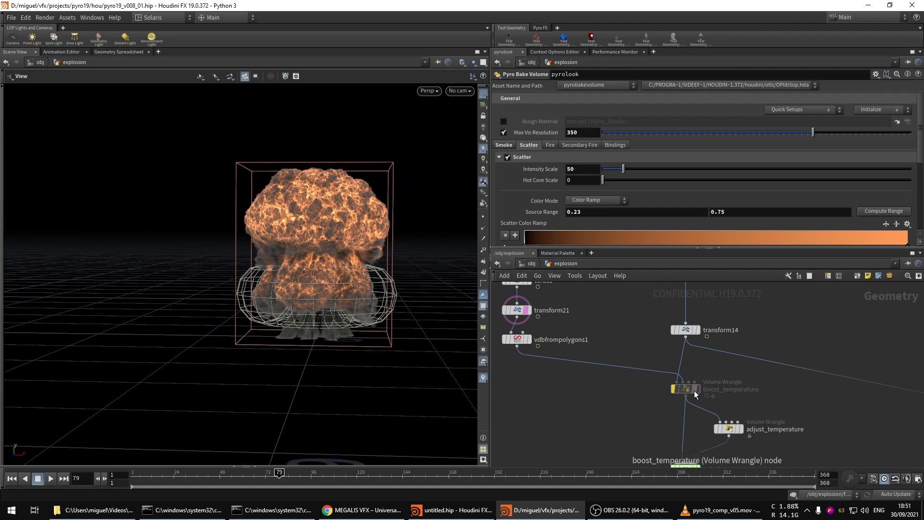
click(674, 386)
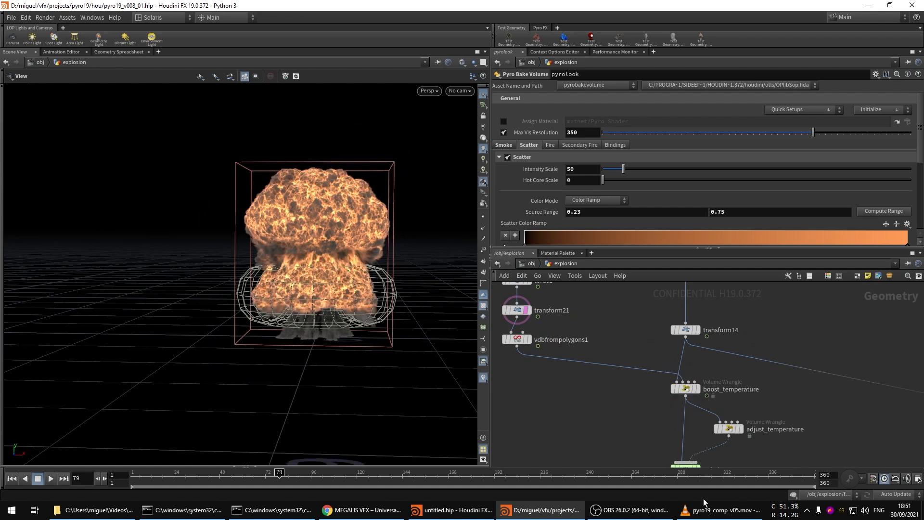
click(722, 510)
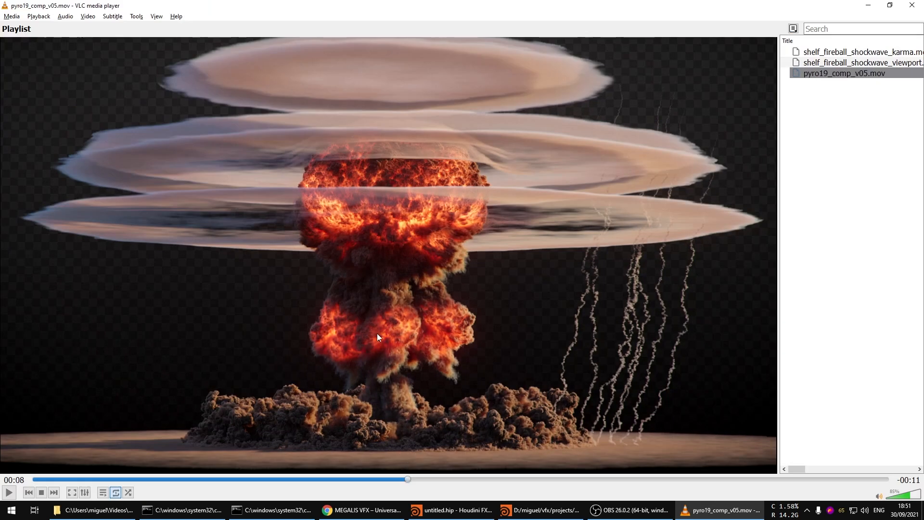
click(723, 510)
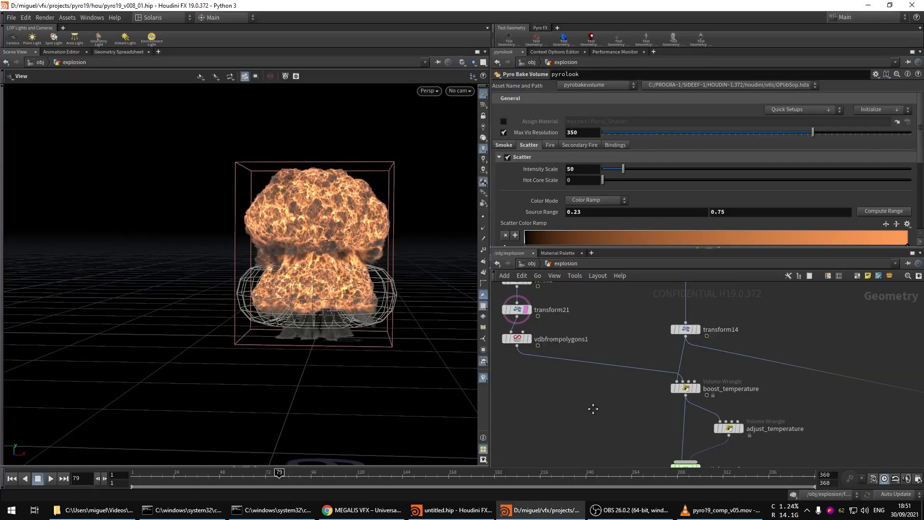
- Turn off the template display of transform21 below torus1 to hide the torus guide
middle_drag(585, 409, 611, 372)
scroll(611, 373, down, 5)
scroll(609, 373, down, 5)
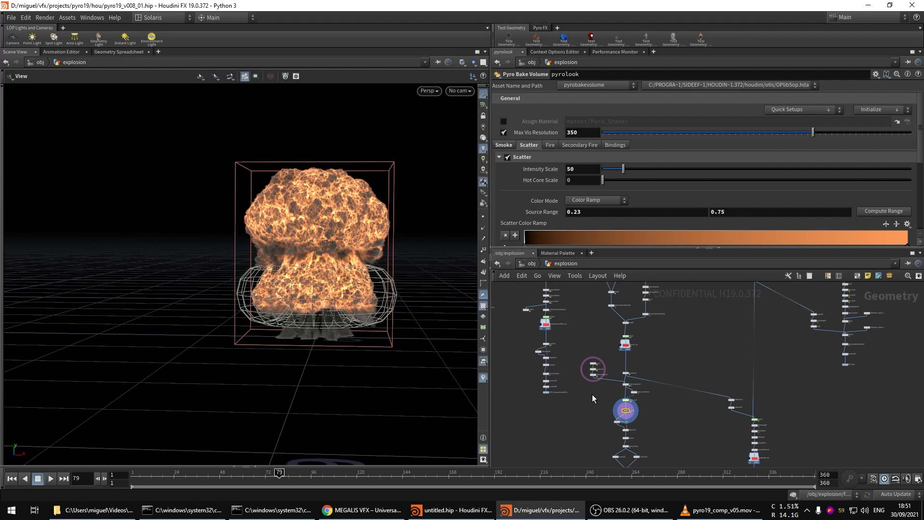
scroll(593, 378, up, 8)
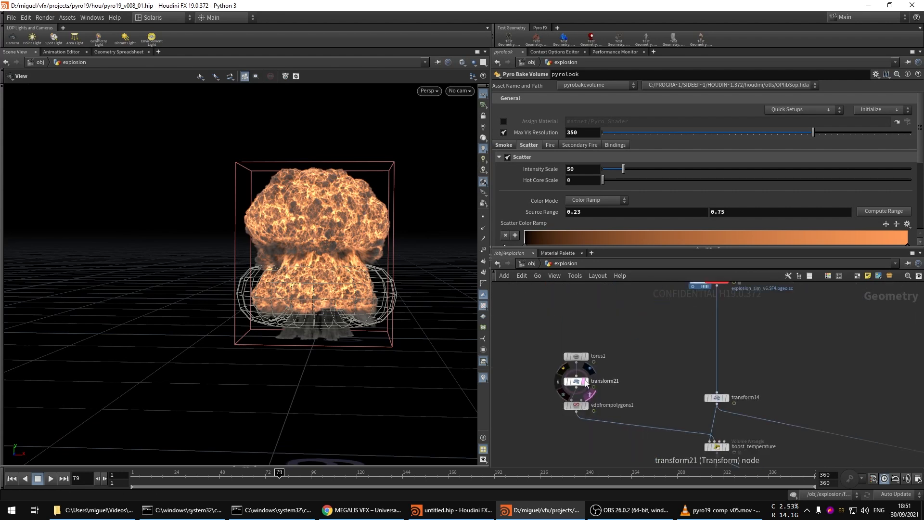
click(585, 380)
- Display the pyroburstsource2 node below transform3, open its parameters, and view the burst points from above
scroll(585, 407, down, 5)
middle_drag(586, 342, 642, 409)
scroll(638, 397, down, 2)
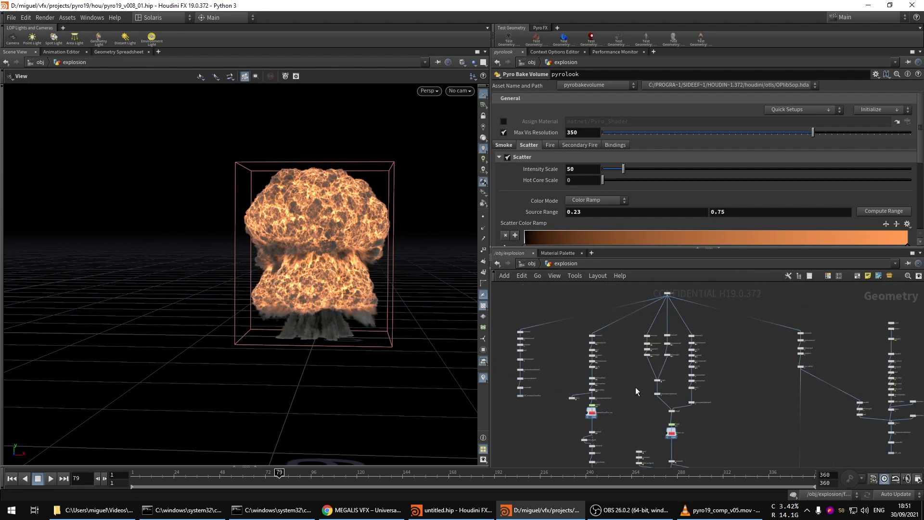
scroll(584, 337, up, 5)
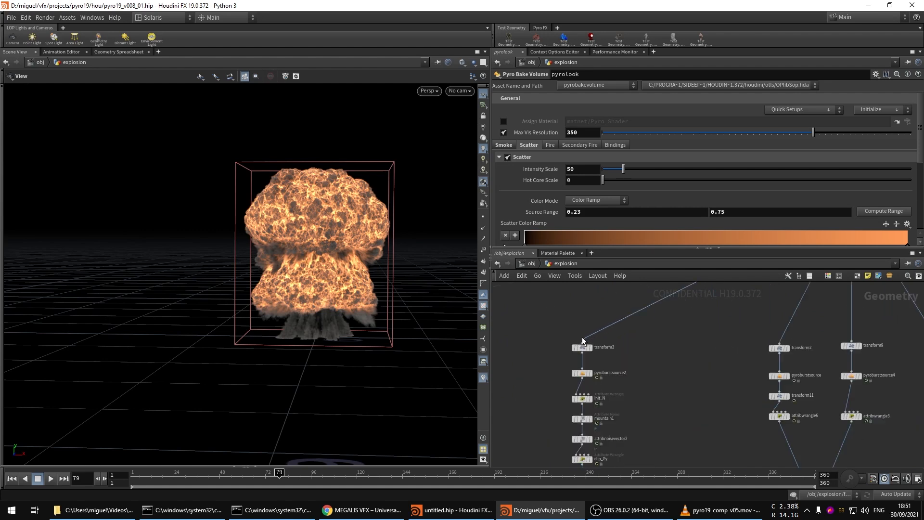
click(590, 373)
click(580, 374)
drag(327, 313, 272, 371)
right_drag(272, 371, 231, 409)
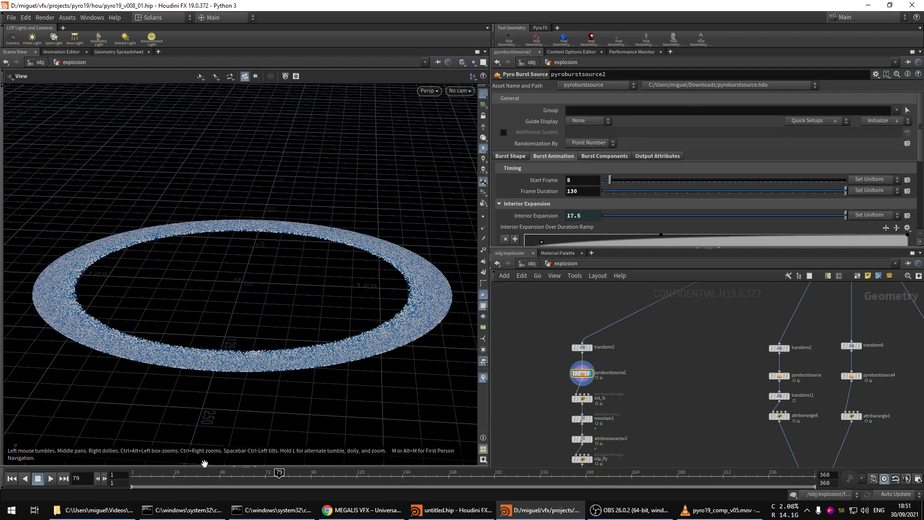
- Play the ring burst from the start of the timeline and examine the Interior and Exterior Expansion ramps
drag(193, 474, 132, 474)
middle_drag(225, 283, 282, 320)
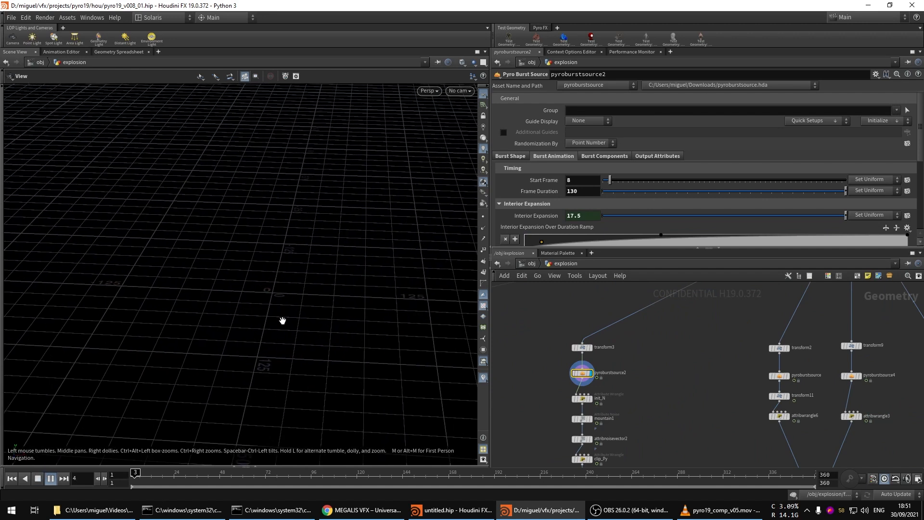
key(Up)
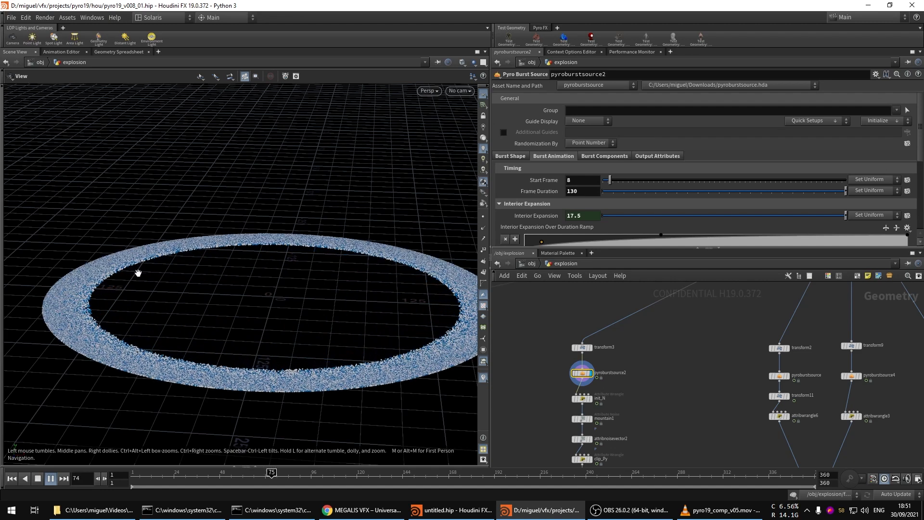
drag(284, 374, 315, 348)
scroll(315, 348, down, 2)
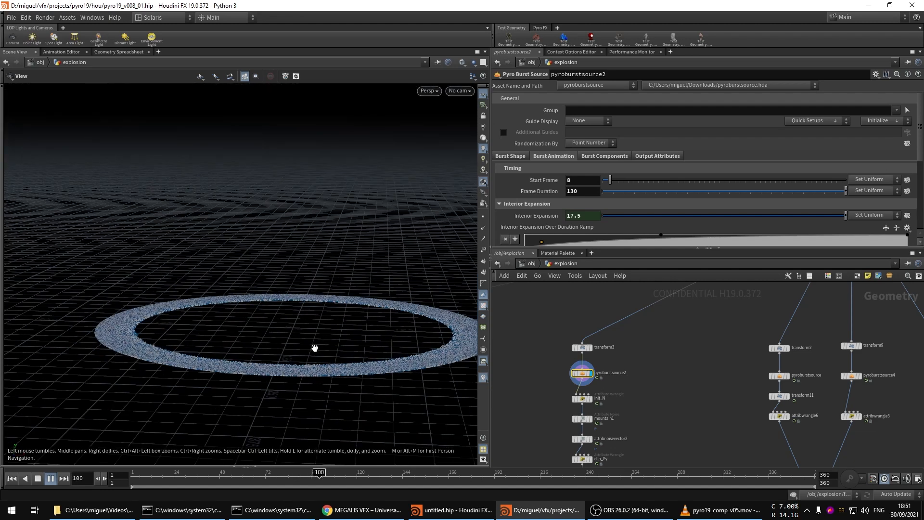
middle_drag(322, 349, 325, 330)
key(Up)
scroll(546, 203, down, 3)
scroll(546, 206, down, 2)
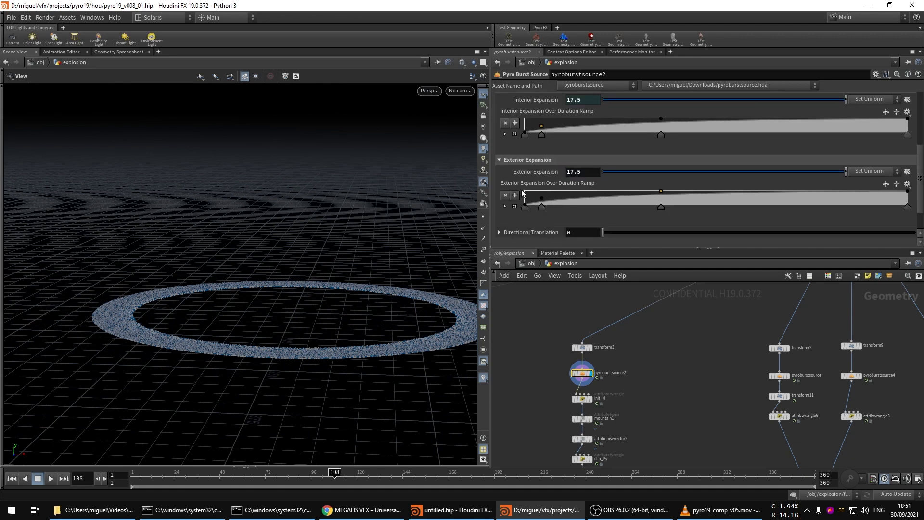
- Display the clip_Py wrangle output, examine the noisy ring at frame 34, and play its expansion before rewinding
drag(368, 385, 627, 375)
middle_drag(655, 344, 671, 299)
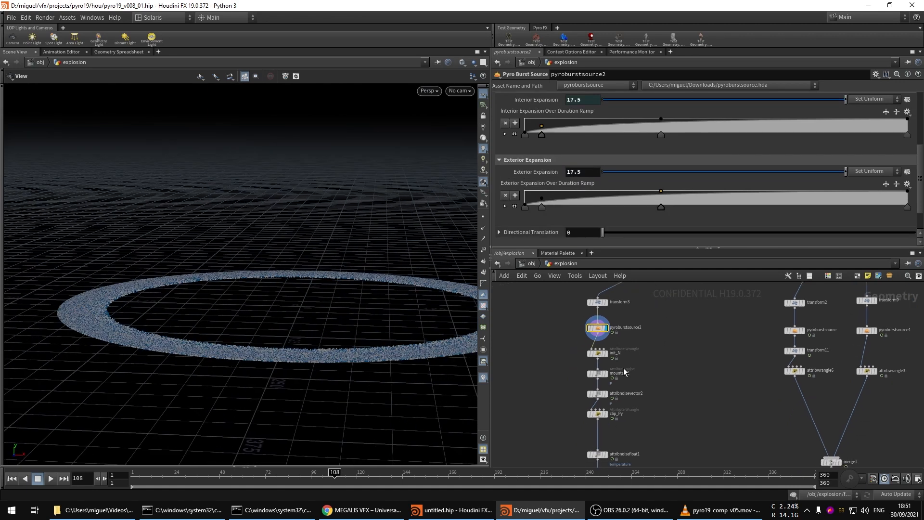
click(605, 414)
drag(304, 349, 309, 340)
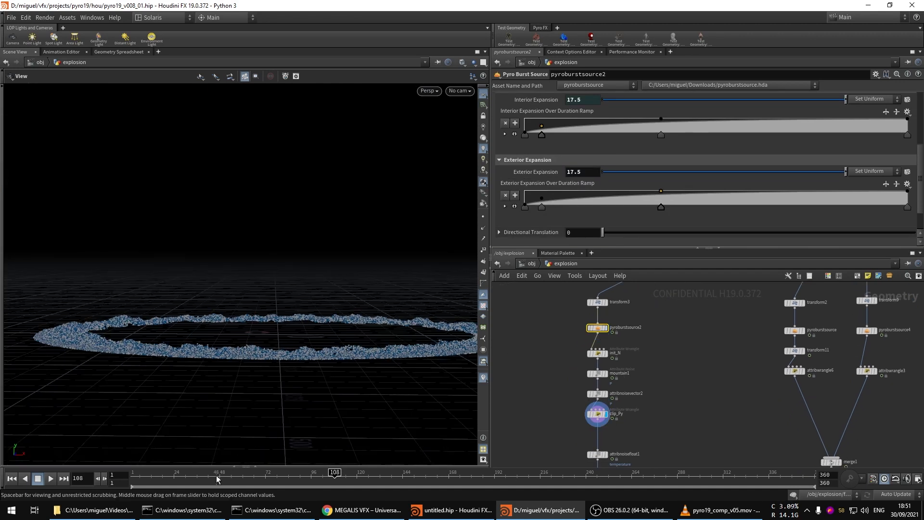
drag(215, 476, 194, 477)
drag(314, 363, 394, 351)
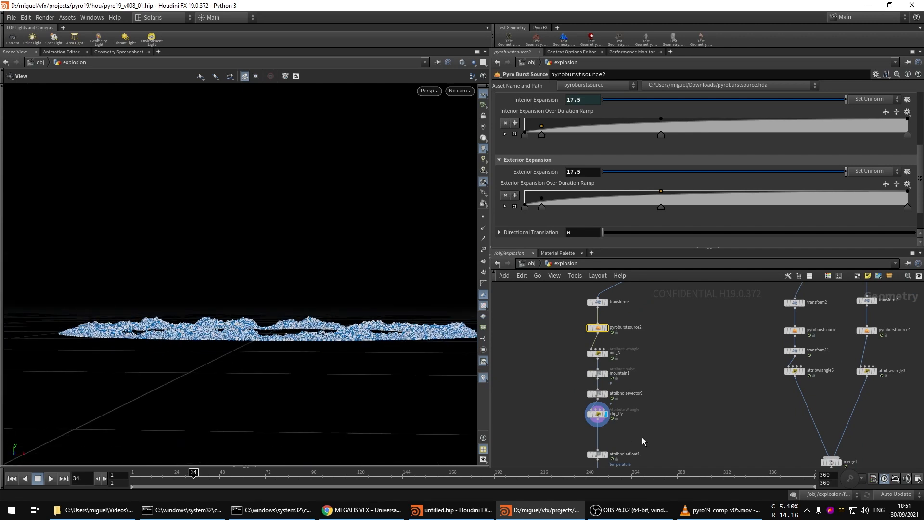
drag(437, 394, 253, 343)
key(Up)
click(135, 476)
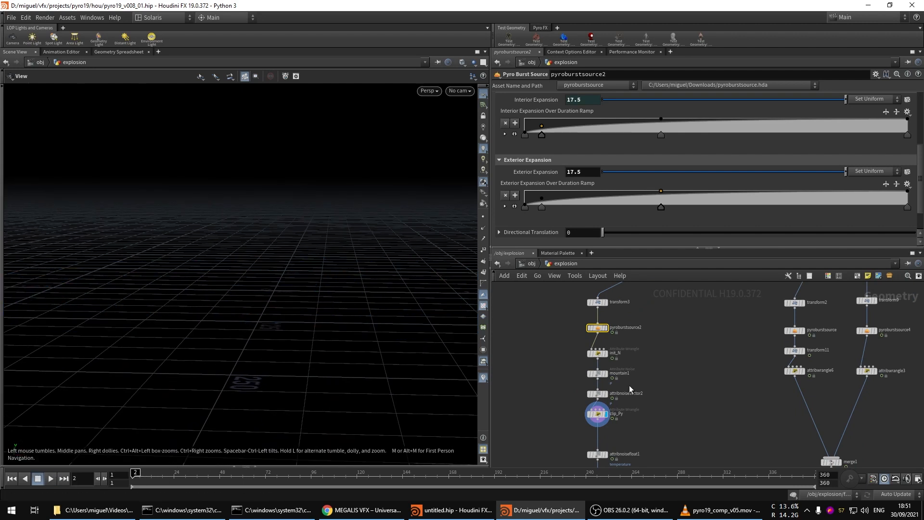
- Display the delete1 node that branches off adjust_radially and open its bounding volume parameters
middle_drag(553, 399, 578, 304)
middle_drag(692, 419, 670, 365)
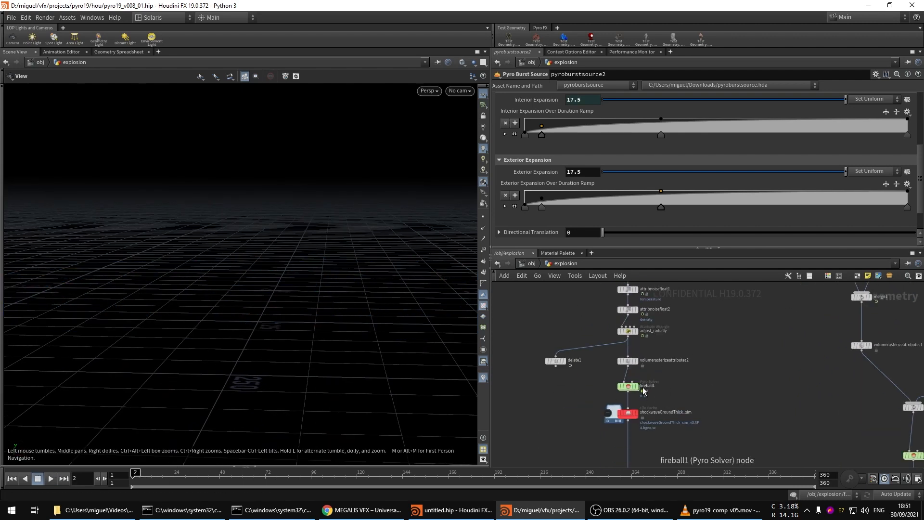
scroll(643, 391, up, 1)
middle_drag(565, 373, 544, 422)
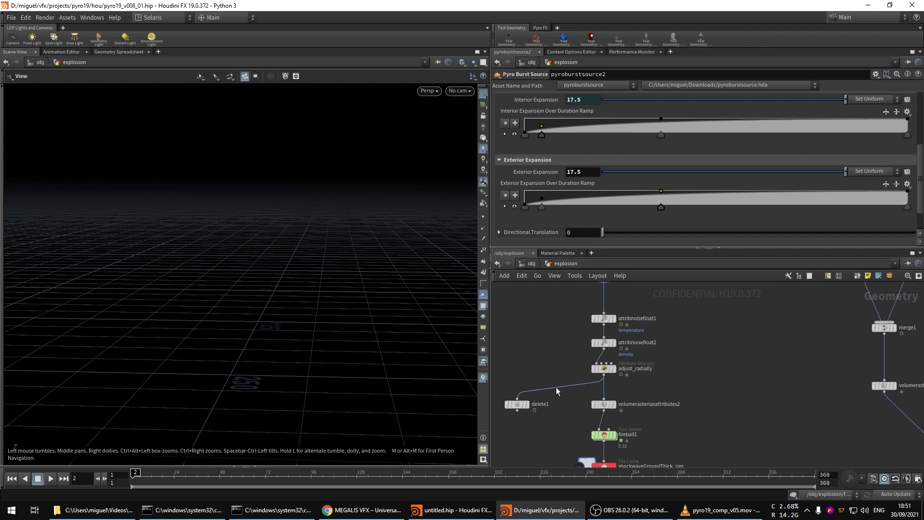
scroll(556, 387, down, 2)
scroll(565, 409, up, 3)
drag(566, 401, 602, 418)
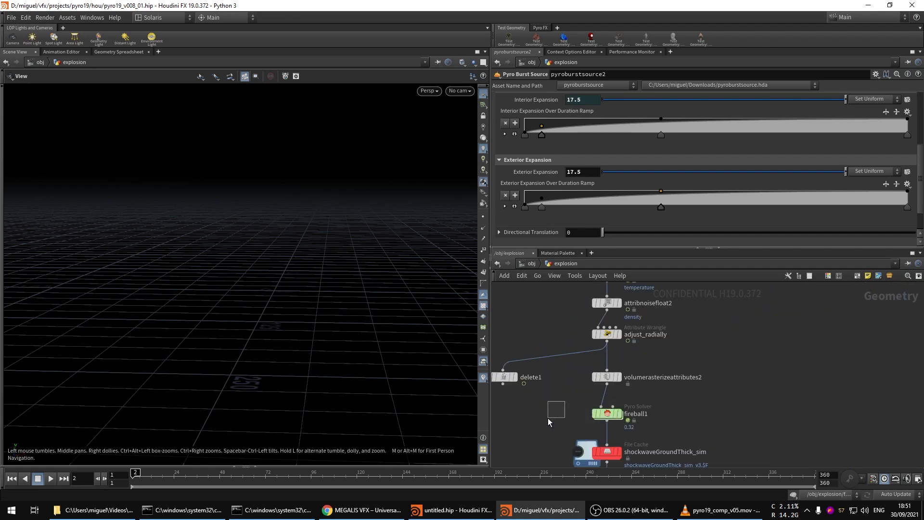
click(516, 378)
- Play the isolated slice of source points to frame 25 while viewing it inside the bounding box
drag(541, 326, 495, 407)
middle_drag(424, 375, 304, 382)
key(Up)
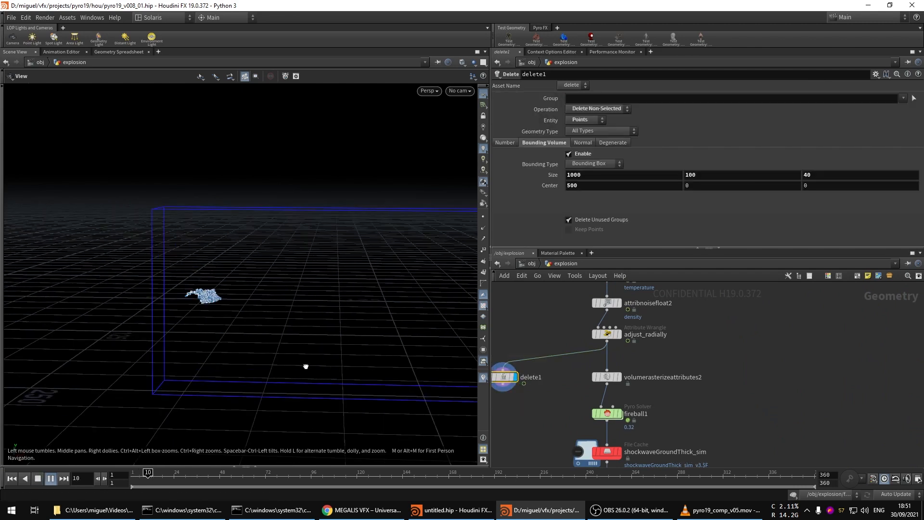
drag(306, 366, 254, 301)
middle_drag(254, 302, 273, 355)
key(Up)
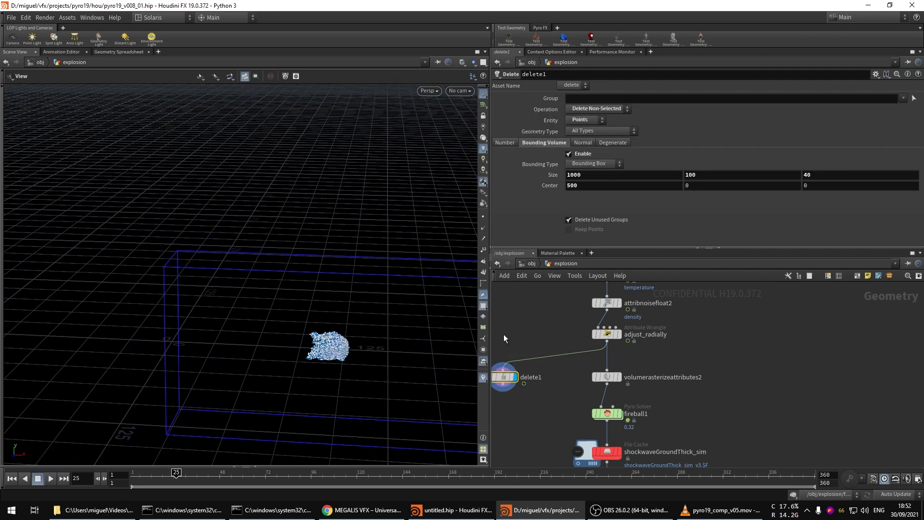
- Compare the full adjust_radially ring with the delete1 slice and return the timeline to frame 1
click(620, 334)
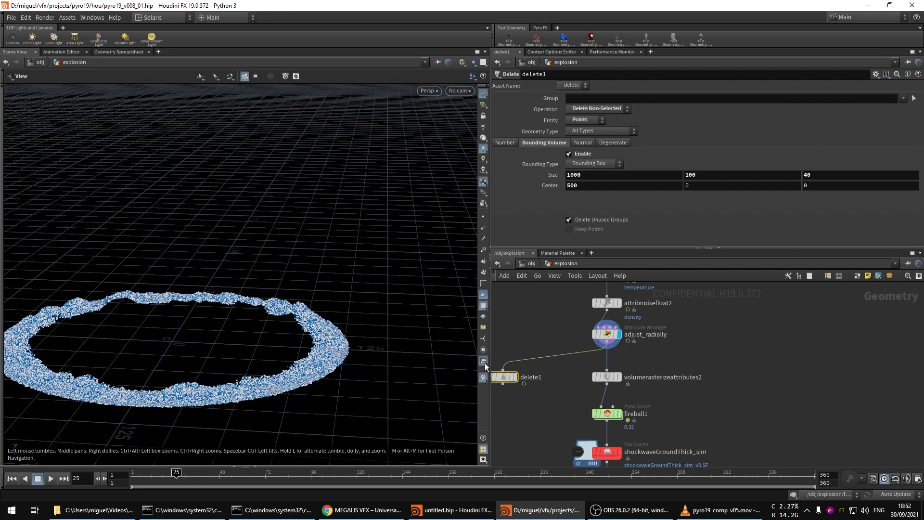
click(517, 378)
drag(144, 474, 125, 474)
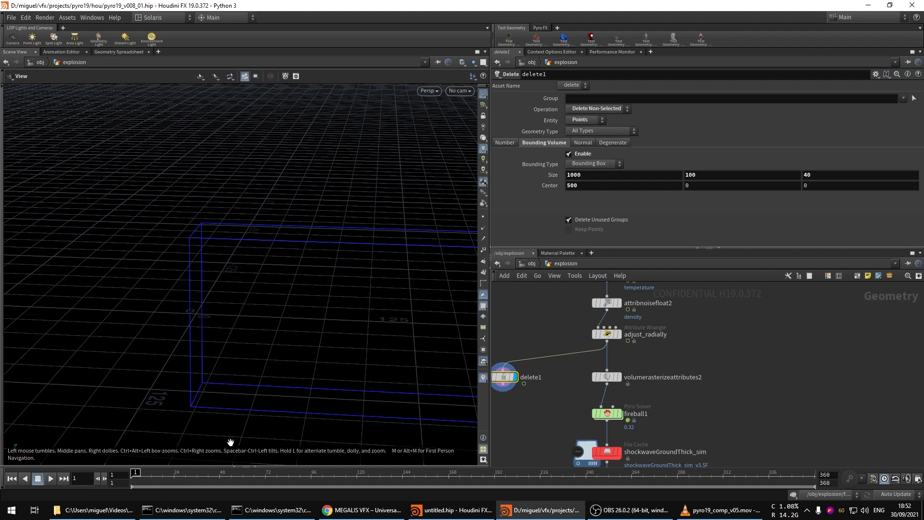
- Display the fireball1 Pyro Solver and simulate the full ground ring up to frame 15
middle_drag(632, 389, 661, 356)
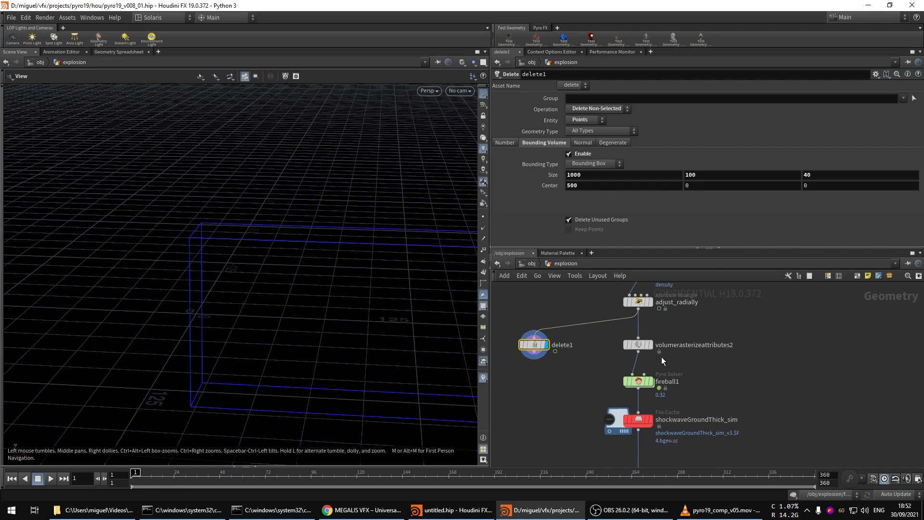
click(650, 380)
key(Up)
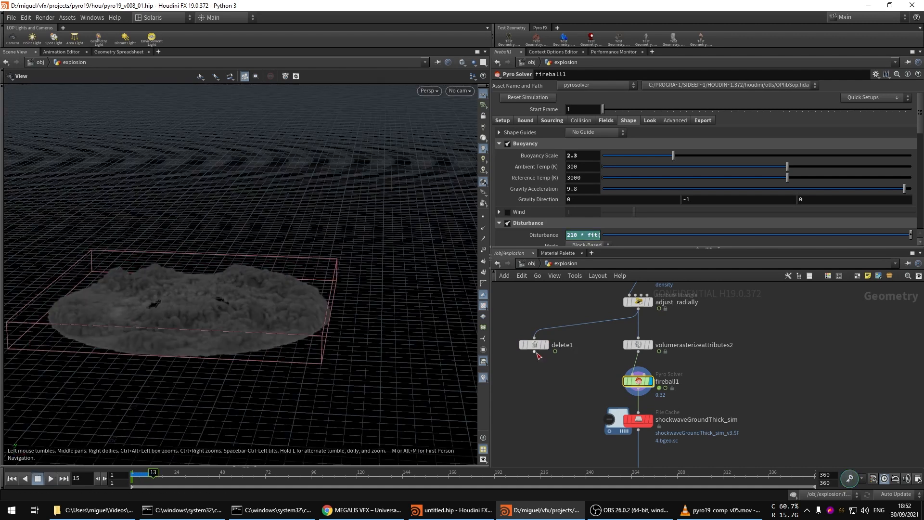
key(Up)
- Connect delete1 to the points input of volumerasterizeattributes2, simulate the slice from frame 1, and return to the first frame
drag(537, 354, 622, 346)
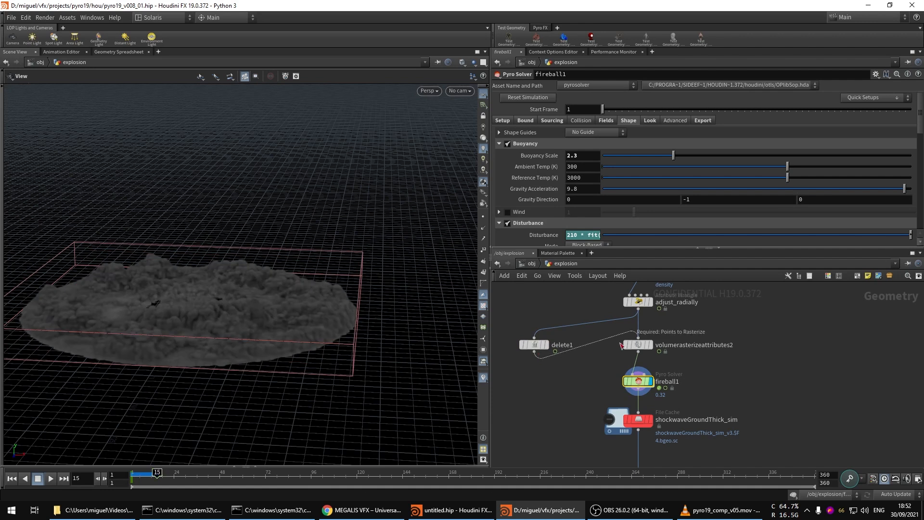
click(12, 478)
key(Up)
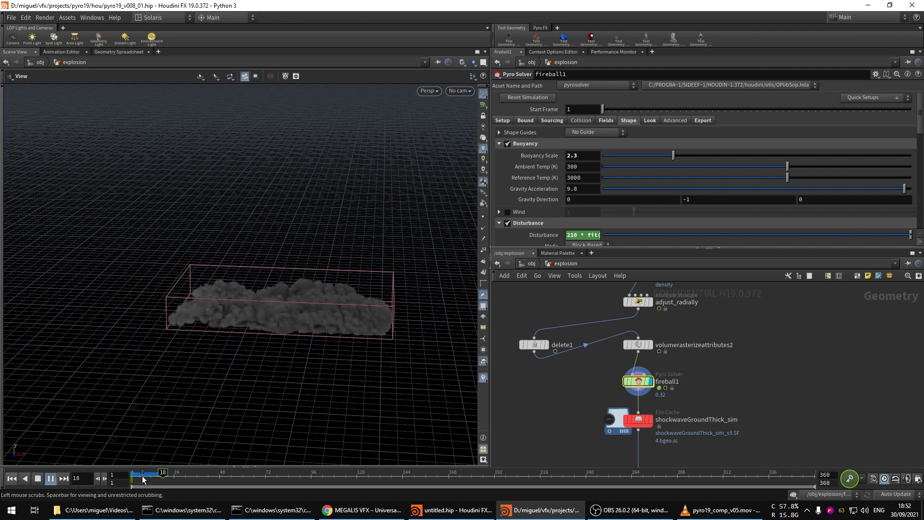
key(ctrl+Up)
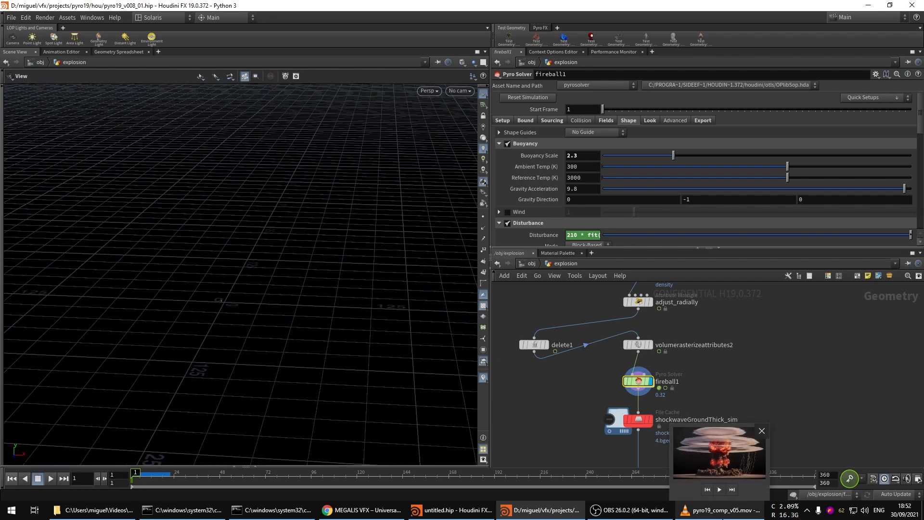
- Switch to VLC and play pyro19_comp_v05.mov from about 00:10 to view the ground smoke
click(722, 509)
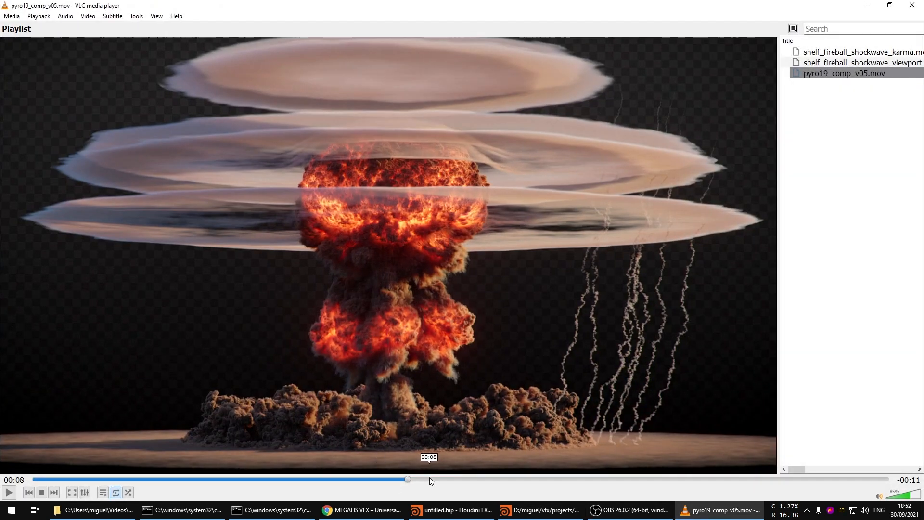
drag(429, 479, 510, 478)
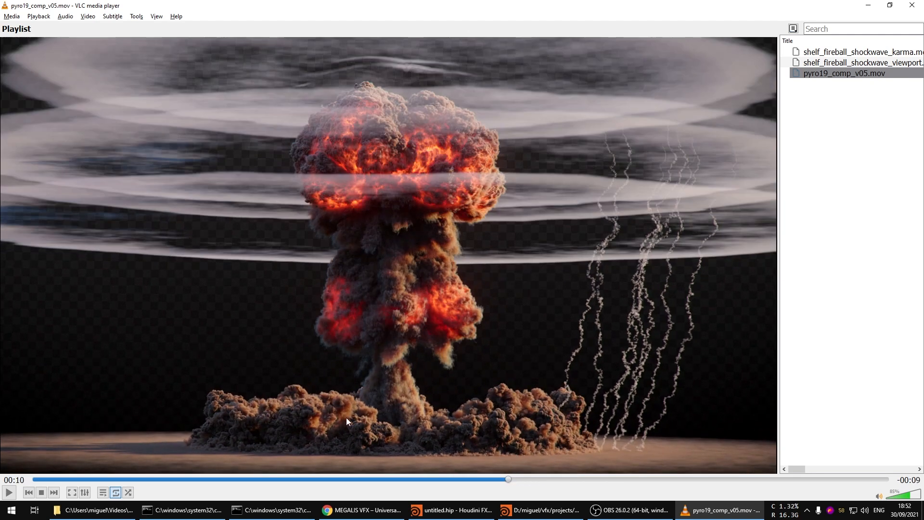
click(10, 492)
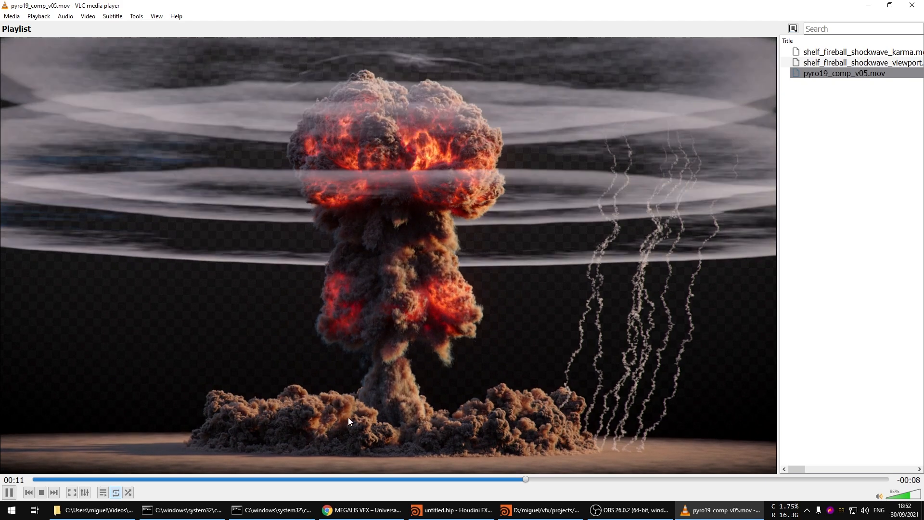
- Pause the comp video, switch back to Houdini, and reconnect adjust_radially to the points input of volumerasterizeattributes2
click(8, 492)
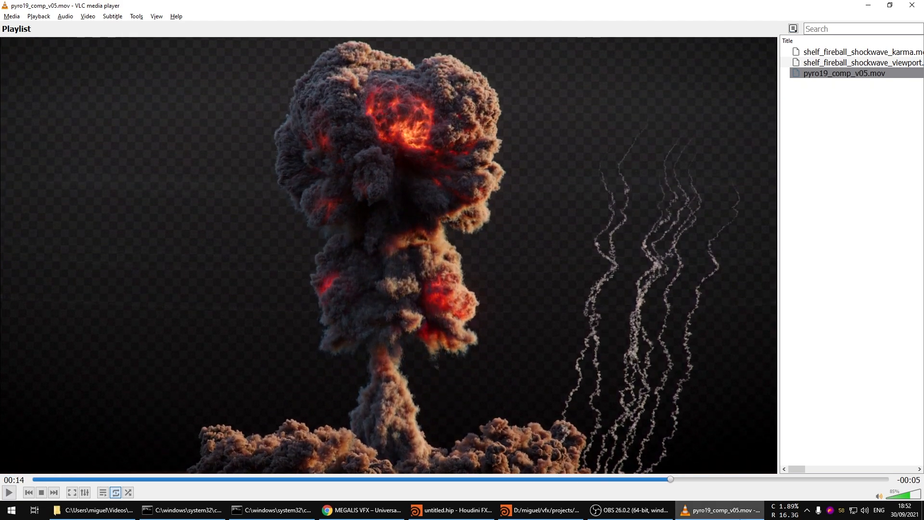
click(719, 510)
click(639, 337)
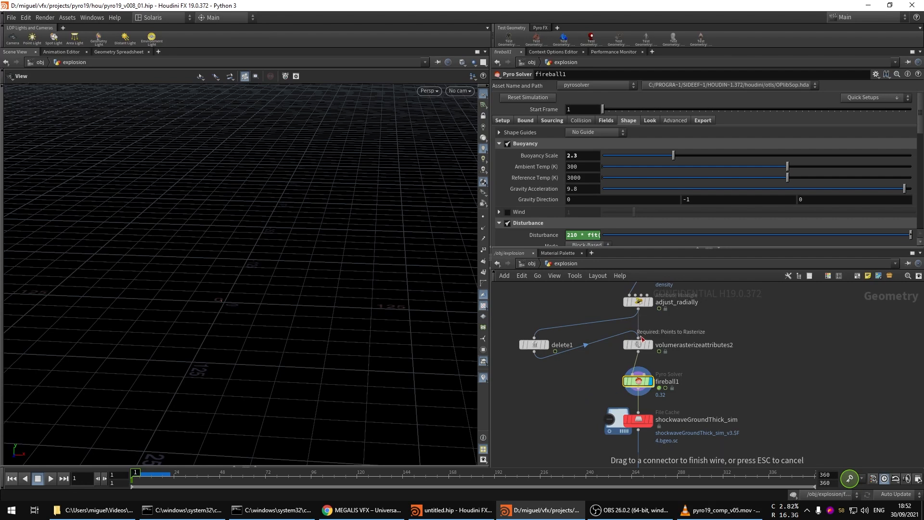
click(641, 337)
middle_drag(739, 386, 733, 294)
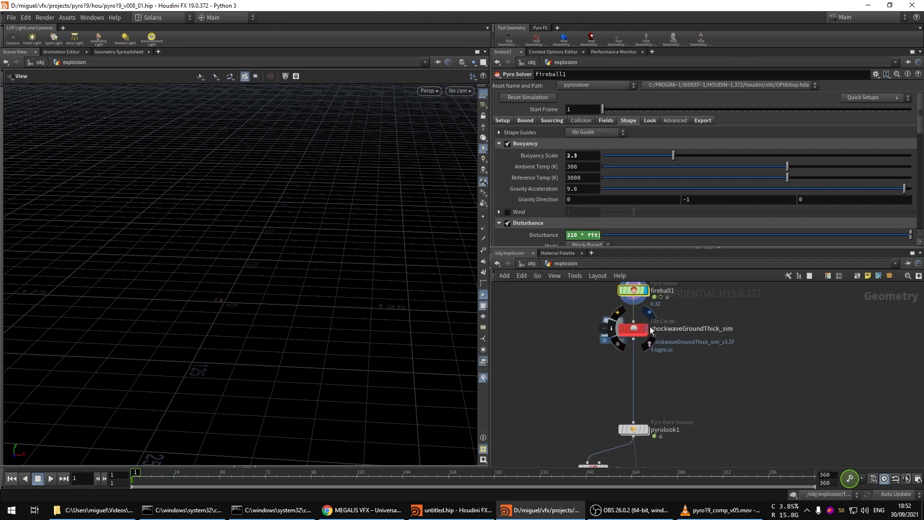
- Display the shockwaveGroundThick_sim file cache and inspect the cached ground smoke at frames 86 and 39
click(645, 328)
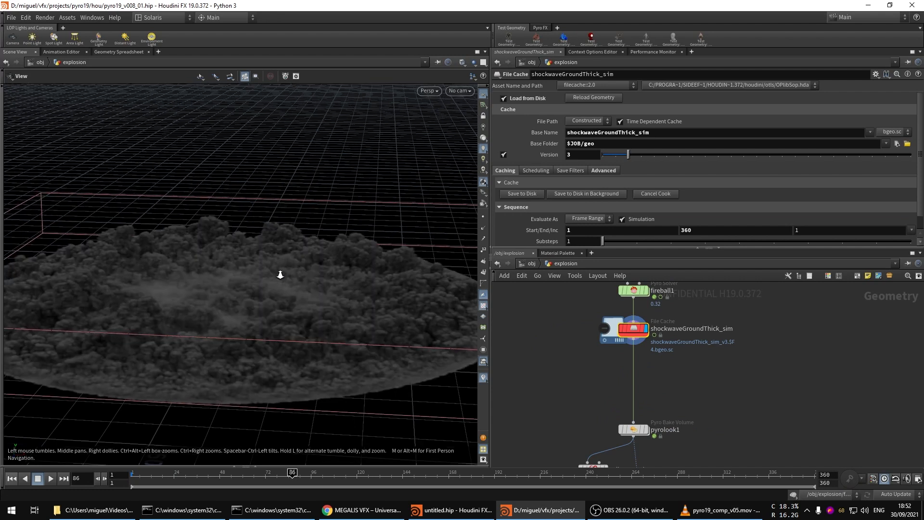
scroll(763, 273, down, 5)
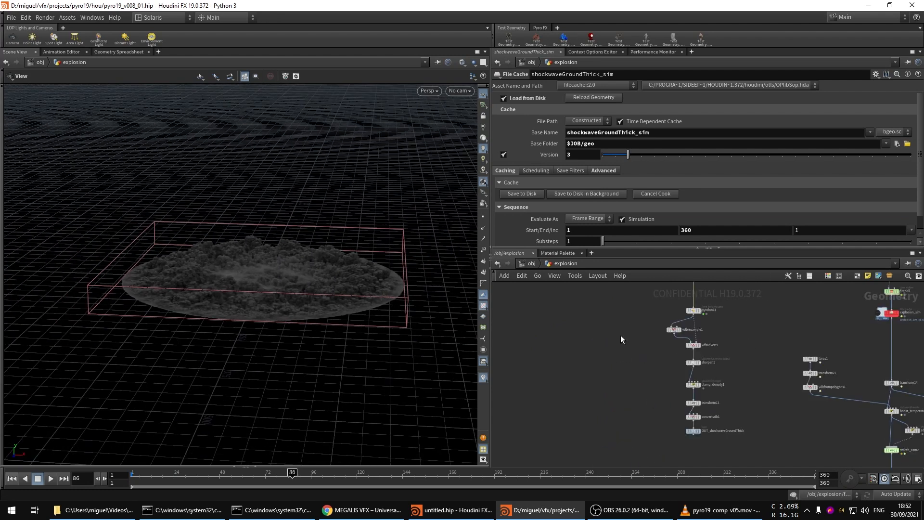
middle_drag(620, 340, 600, 364)
right_drag(293, 241, 167, 480)
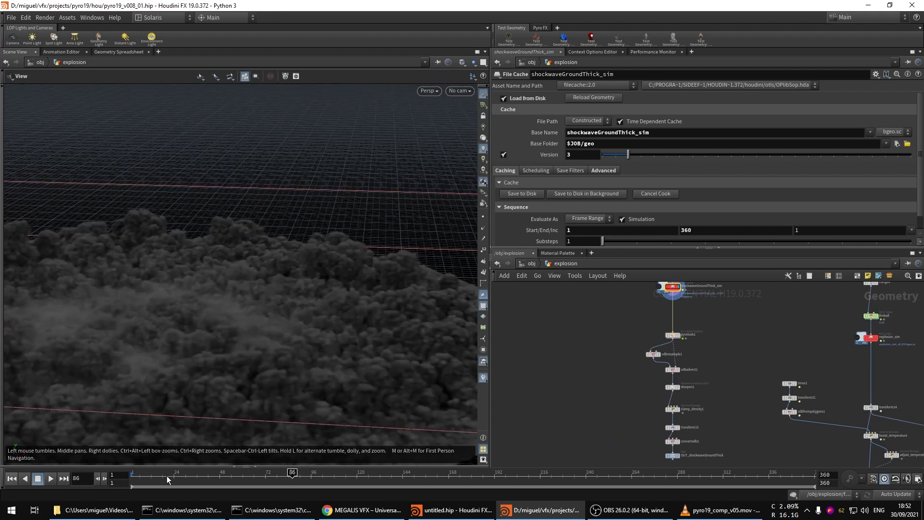
click(203, 478)
drag(390, 289, 287, 304)
- Display vdbresample1 below pyrolook1 and review its density resampling settings
scroll(683, 338, up, 4)
scroll(683, 341, up, 4)
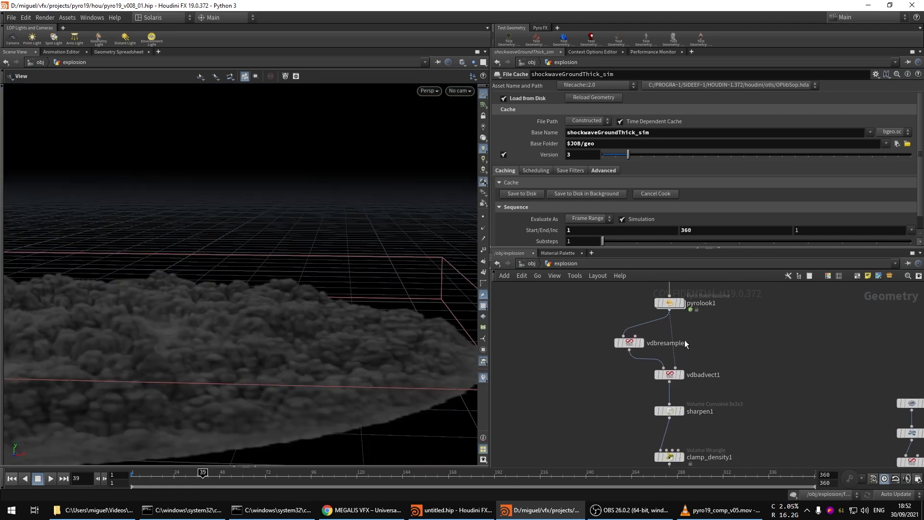
click(621, 343)
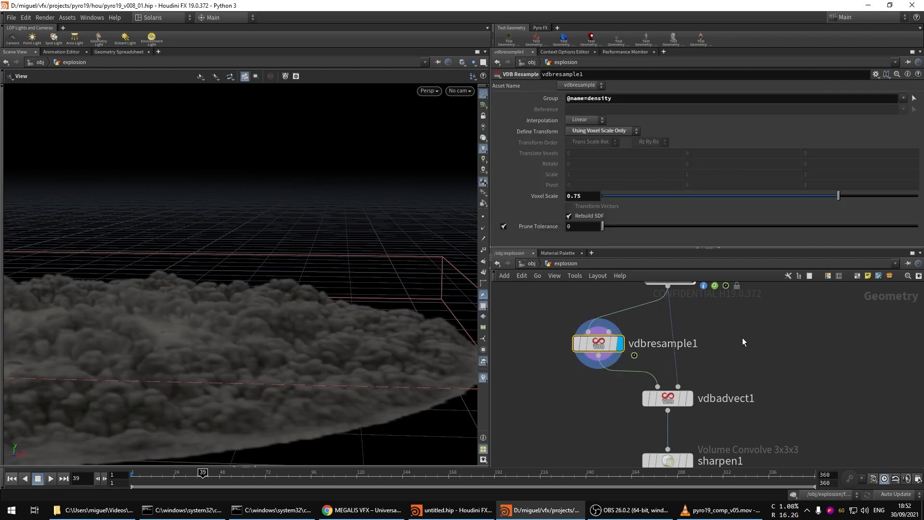
middle_drag(743, 343, 743, 309)
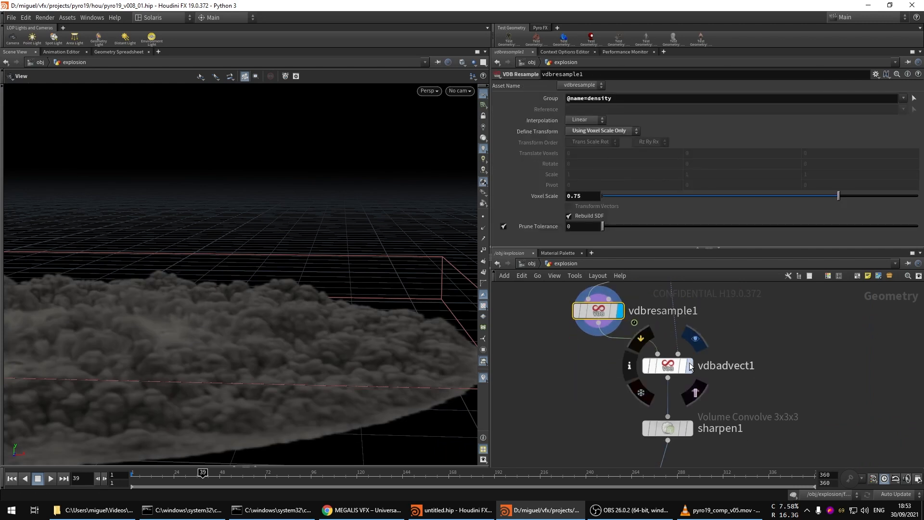
- Display vdbadvect1 and examine its advection settings and the advected ground smoke from several angles
click(690, 366)
click(668, 369)
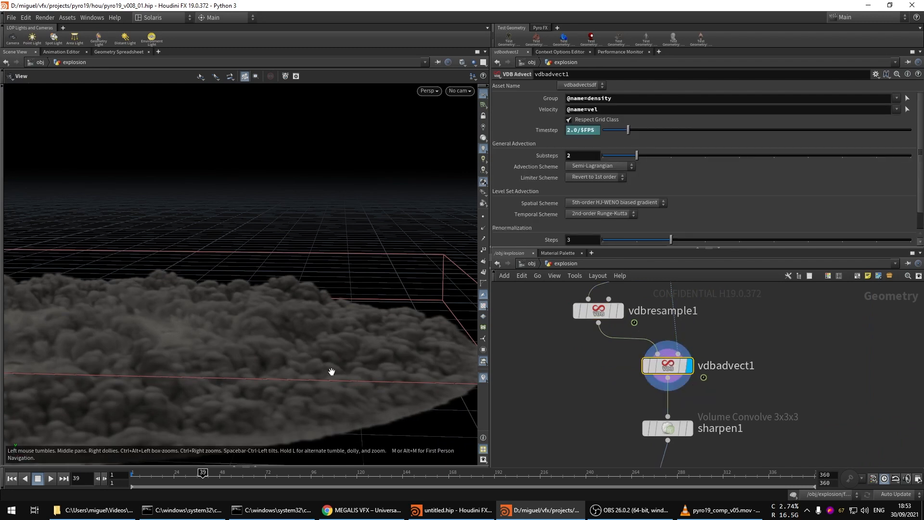
drag(331, 371, 309, 302)
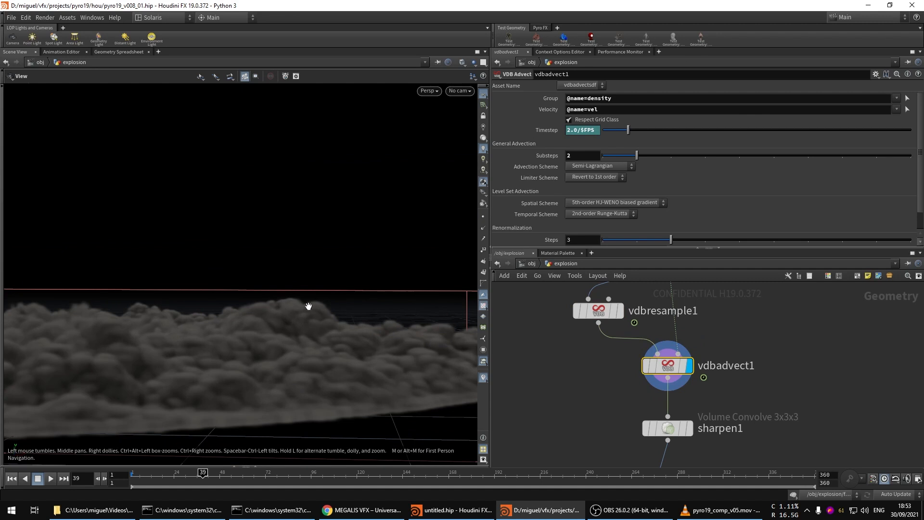
mouse_move(281, 320)
mouse_down()
mouse_move(299, 316)
mouse_move(270, 324)
mouse_up()
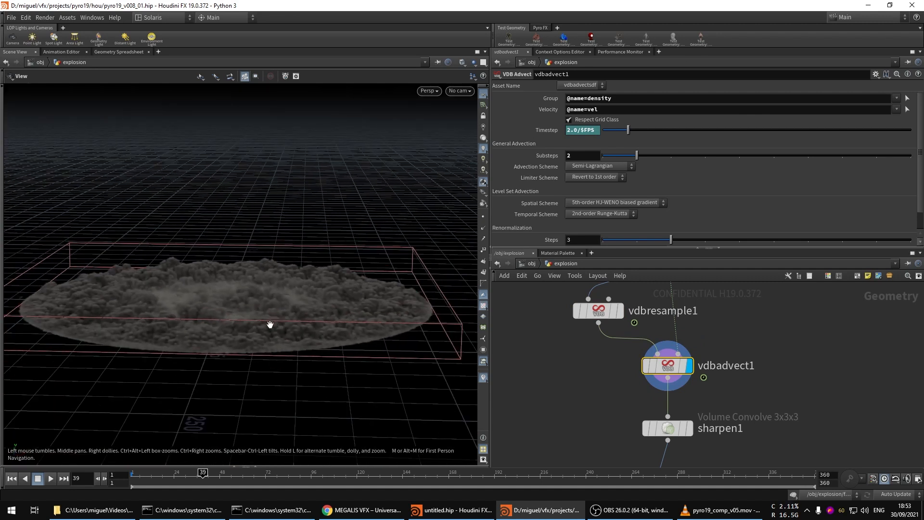
middle_drag(580, 417, 554, 368)
right_drag(357, 288, 294, 289)
drag(307, 290, 295, 293)
right_drag(295, 293, 316, 282)
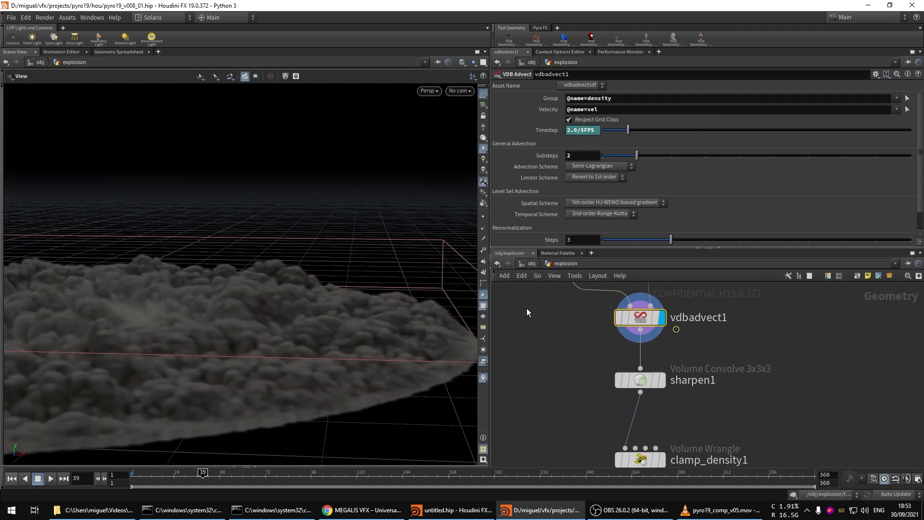
- Display the sharpen1 Volume Convolve node and examine its kernel values and the sharpened smoke detail
click(664, 384)
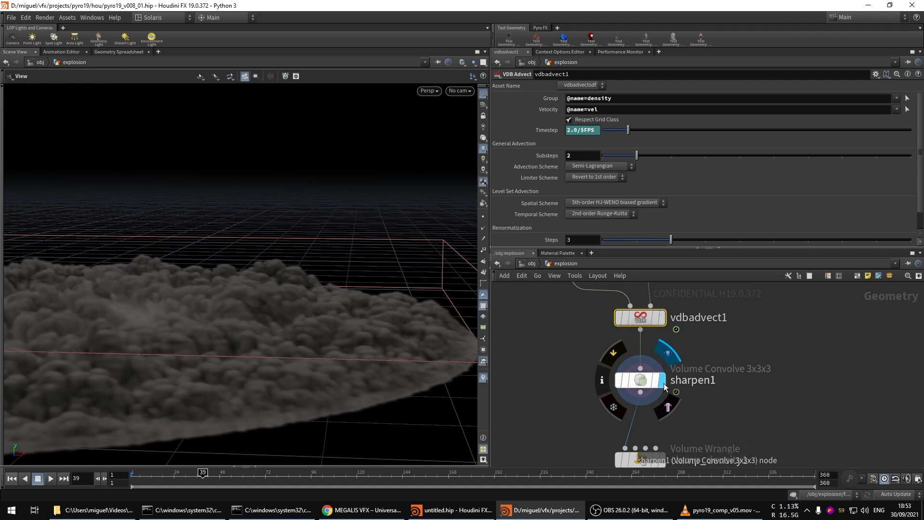
drag(562, 355, 691, 408)
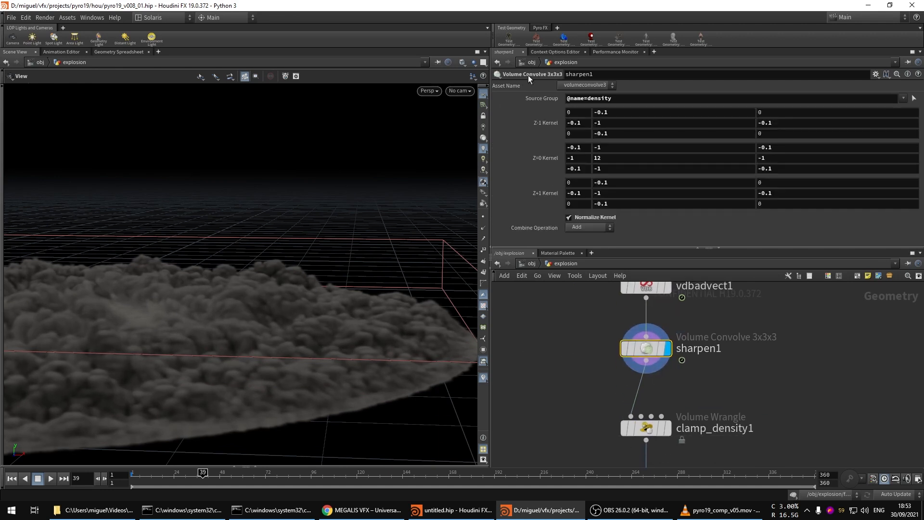
drag(306, 299, 283, 279)
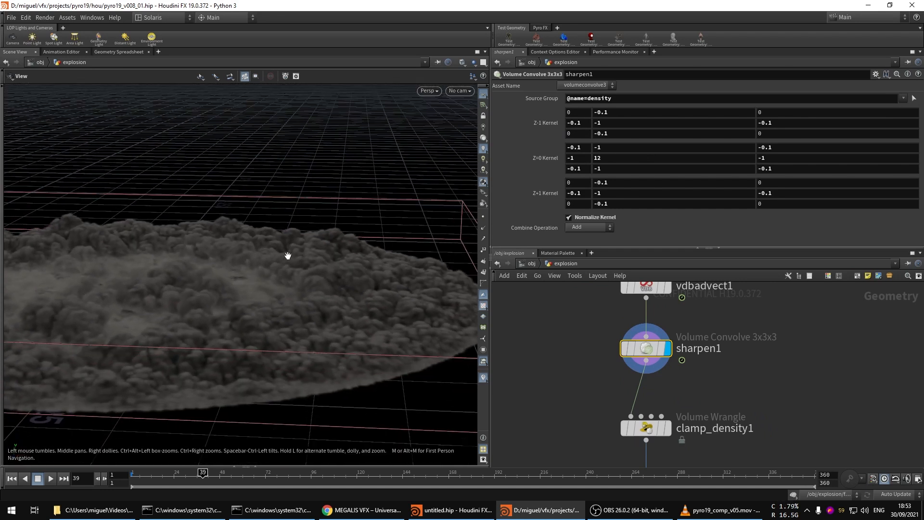
drag(188, 342, 155, 361)
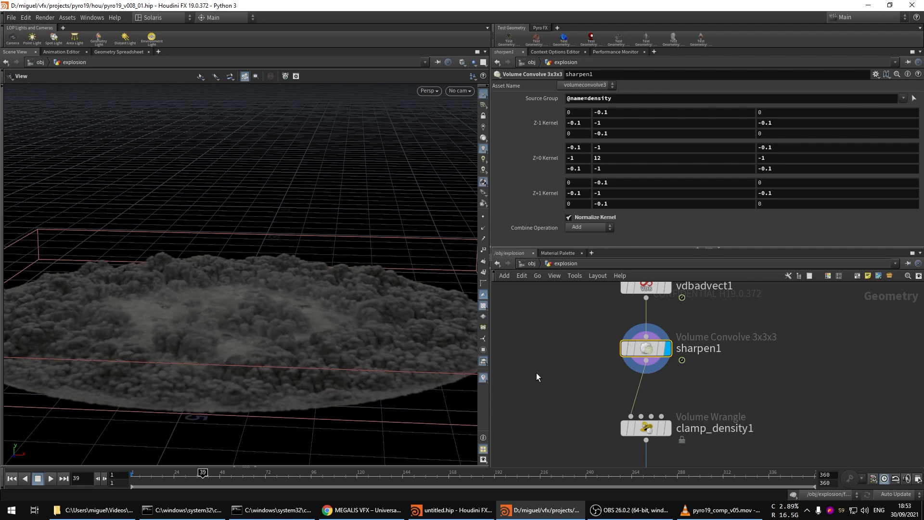
- Go to the separate branch beginning with transform4 in the explosion network and display transform4
scroll(571, 364, down, 6)
middle_drag(544, 330, 634, 389)
scroll(634, 388, down, 2)
scroll(634, 389, down, 1)
middle_drag(643, 332, 642, 343)
scroll(616, 349, up, 10)
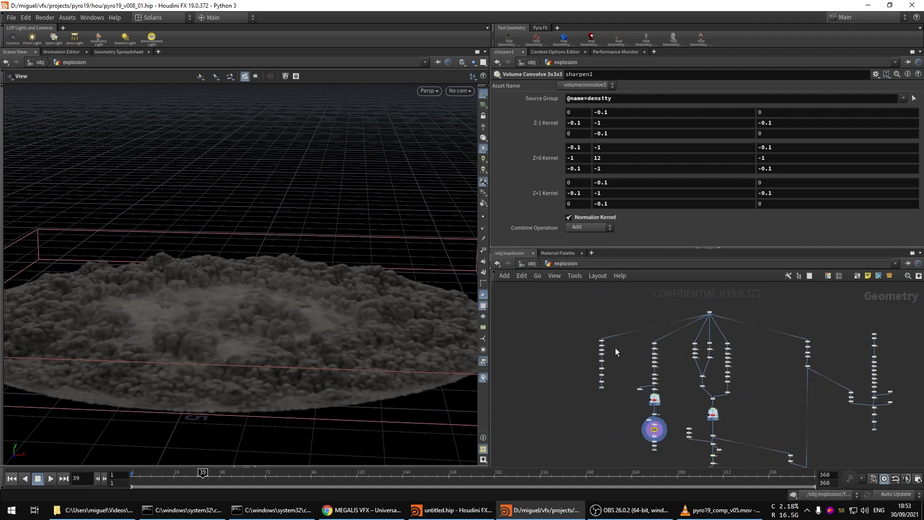
click(573, 334)
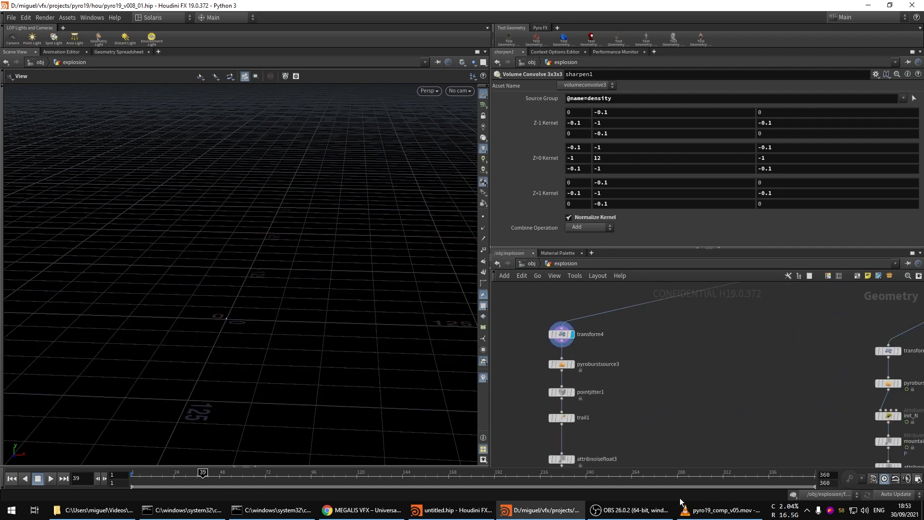
- Switch to VLC, play pyro19_comp_v05.mov from about 00:02 to view the thin ground shockwave, then return to Houdini
click(685, 505)
click(114, 479)
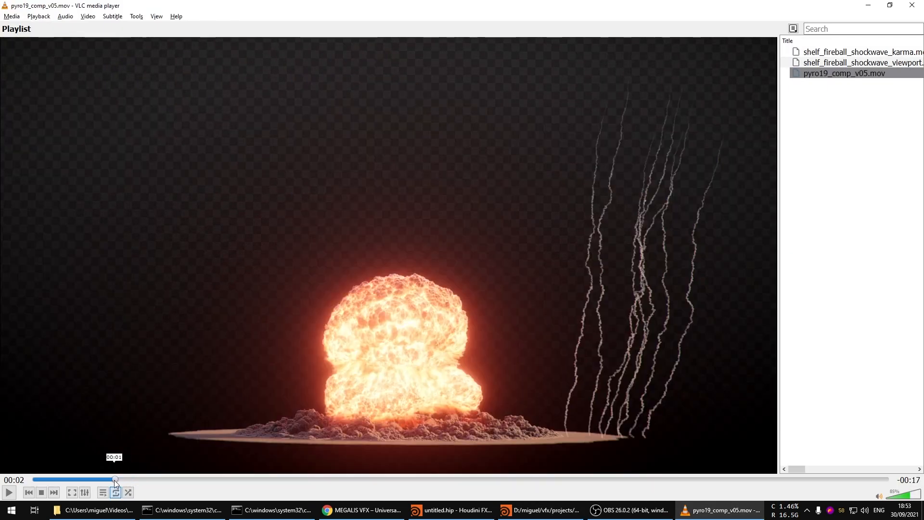
key(space)
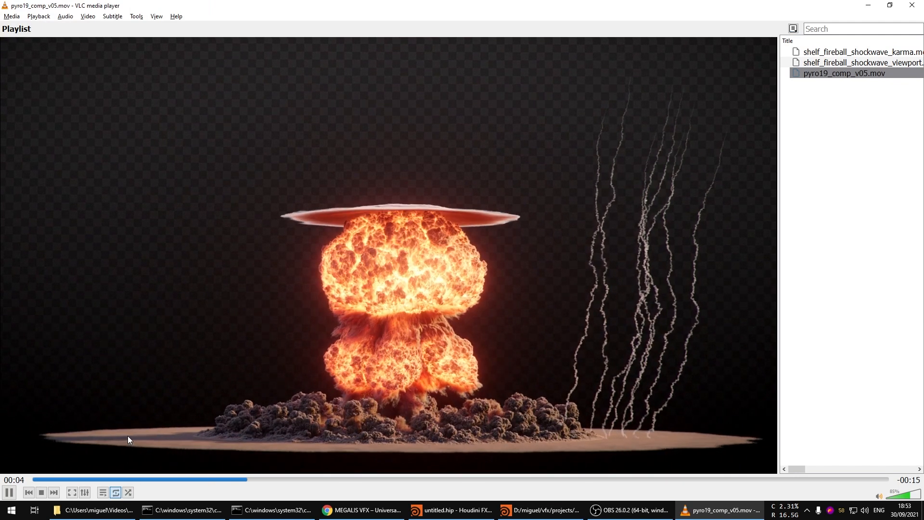
click(8, 492)
click(699, 507)
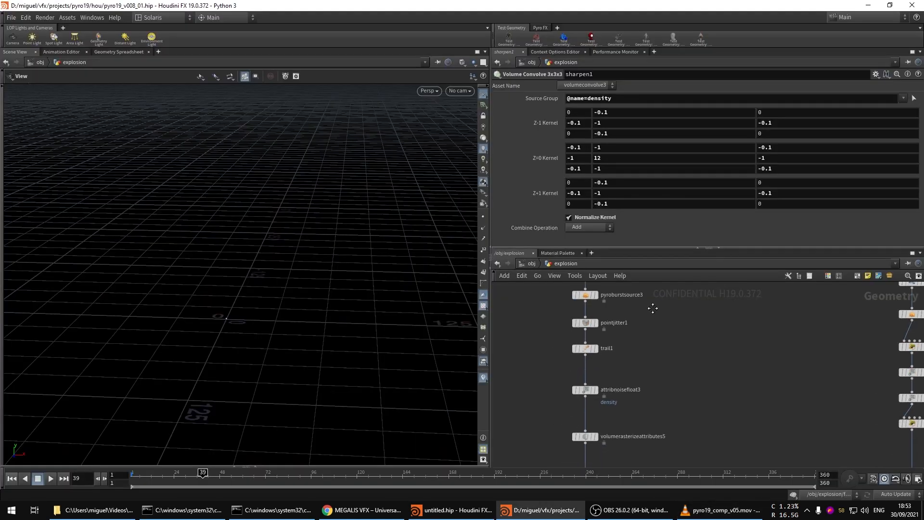
- Display pyroburstsource3 and play the expanding ring of points from frame 11 to frame 65
click(586, 294)
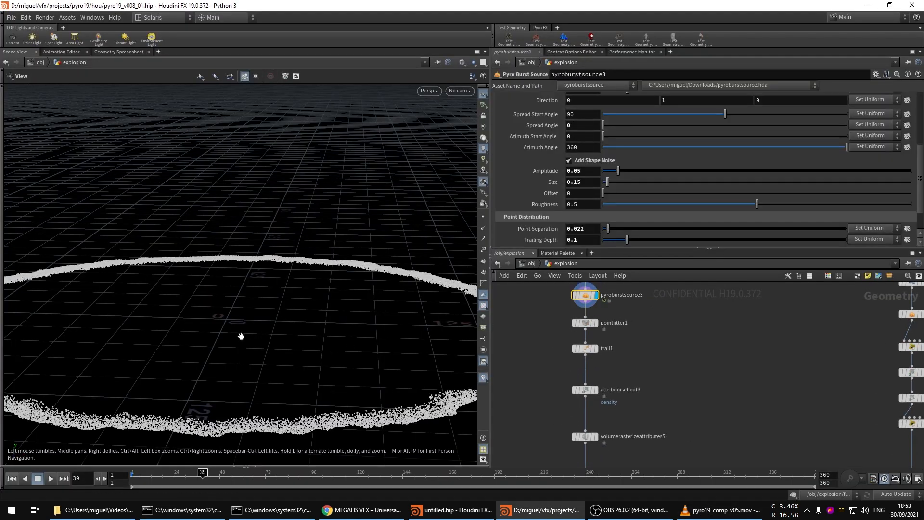
middle_drag(242, 337, 283, 284)
right_drag(282, 285, 225, 310)
click(150, 476)
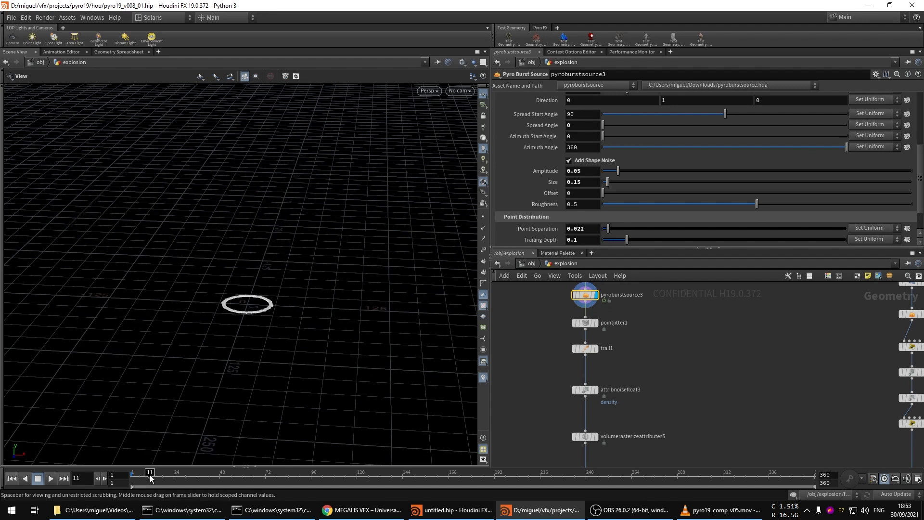
key(Up)
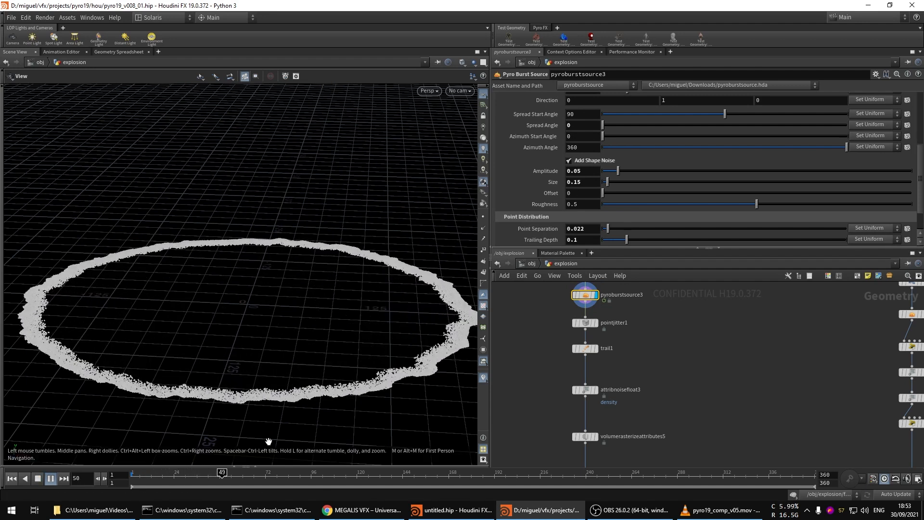
key(Up)
right_drag(274, 357, 231, 347)
drag(231, 347, 242, 345)
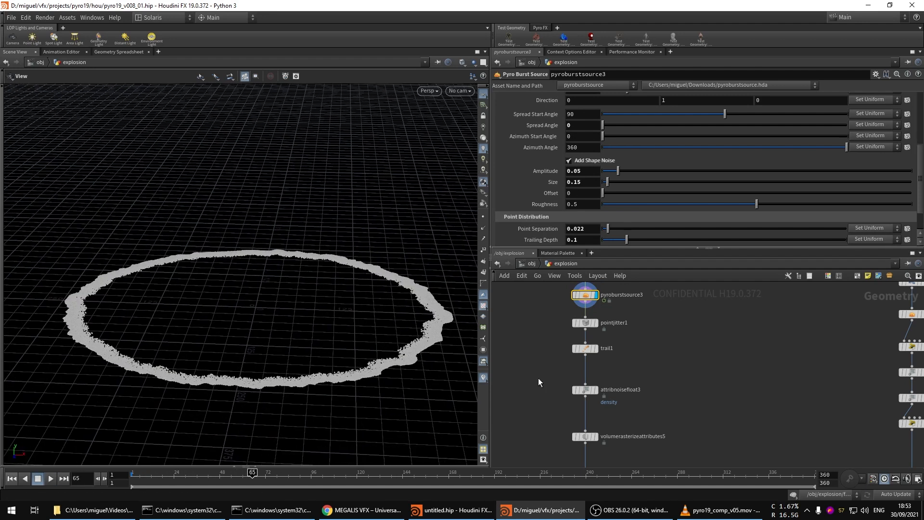
middle_drag(538, 377, 547, 357)
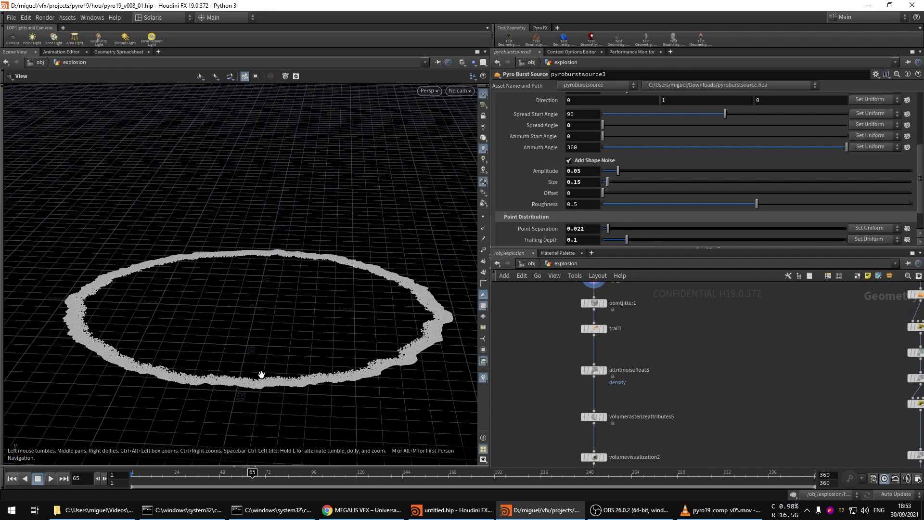
drag(261, 374, 262, 366)
middle_drag(631, 362, 626, 393)
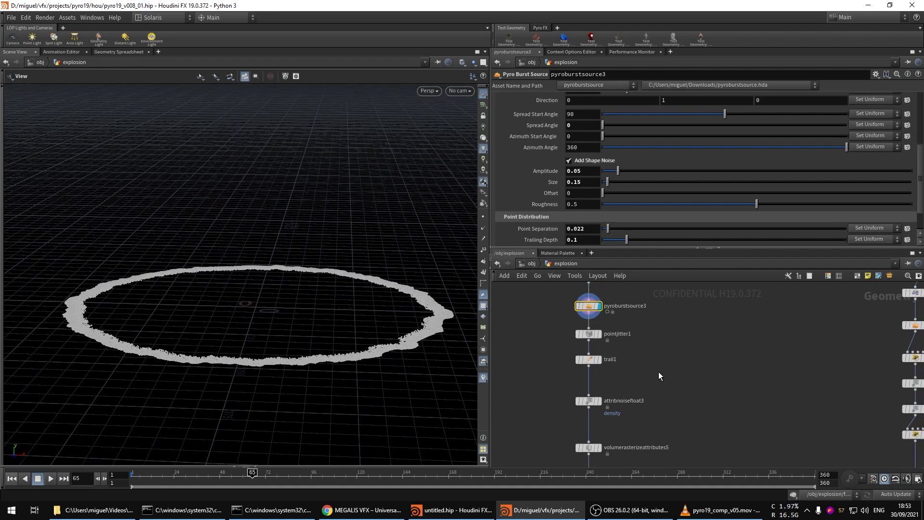
- Display trail1 at frame 32 and compare the trailed disc of points with frame 56
drag(186, 474, 190, 478)
click(588, 359)
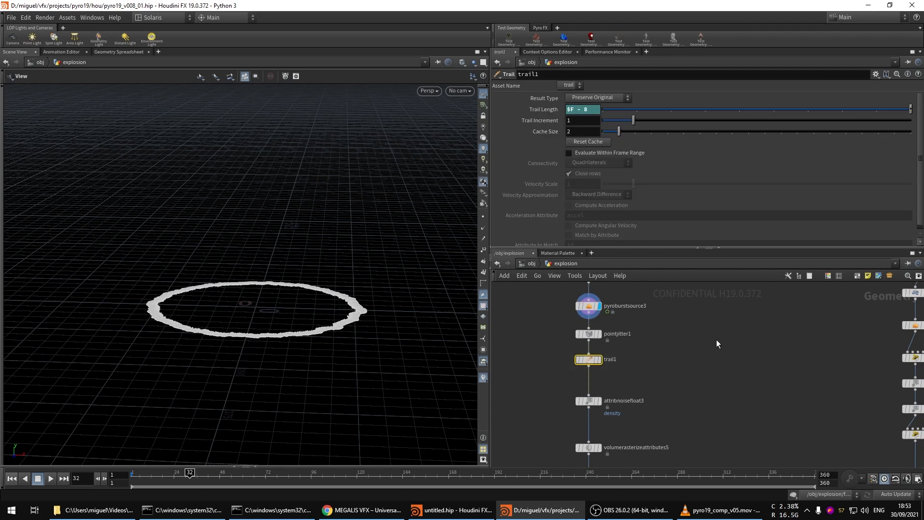
click(600, 360)
drag(310, 326, 306, 344)
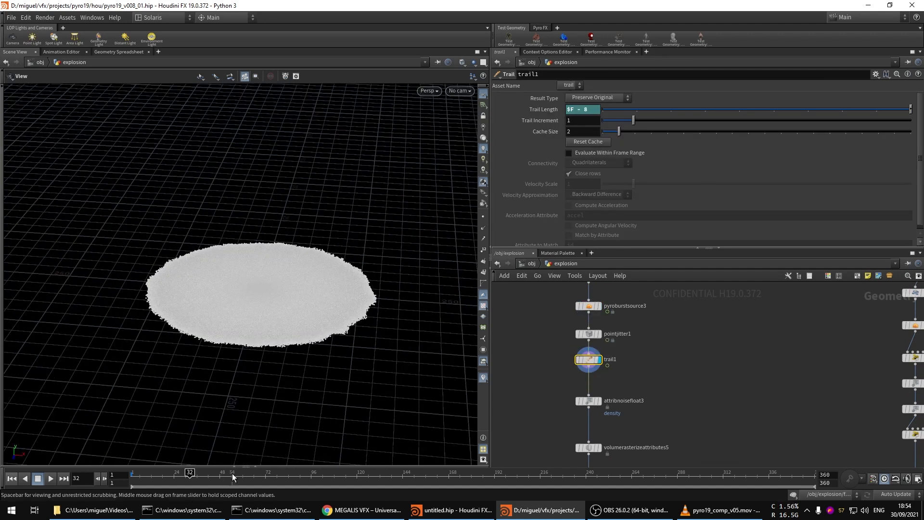
click(235, 473)
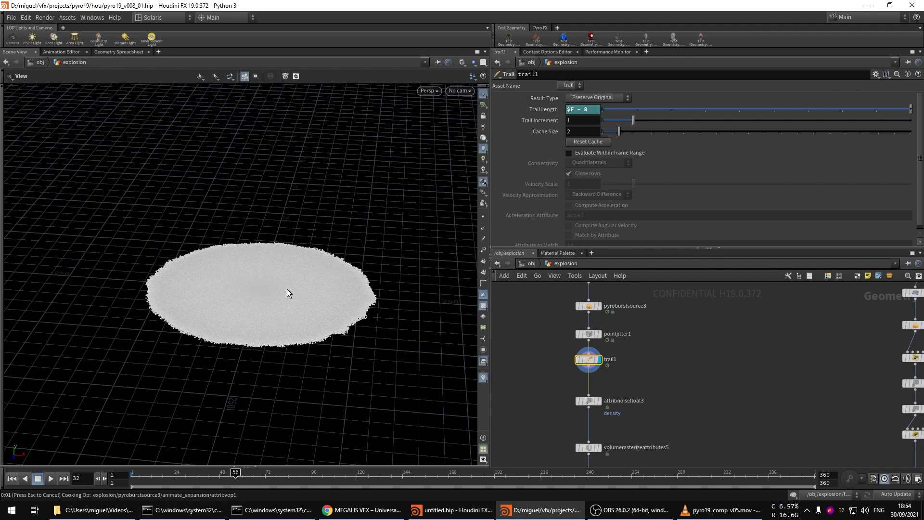
drag(219, 301, 229, 284)
middle_drag(676, 390, 687, 350)
middle_drag(522, 359, 522, 339)
drag(302, 331, 299, 310)
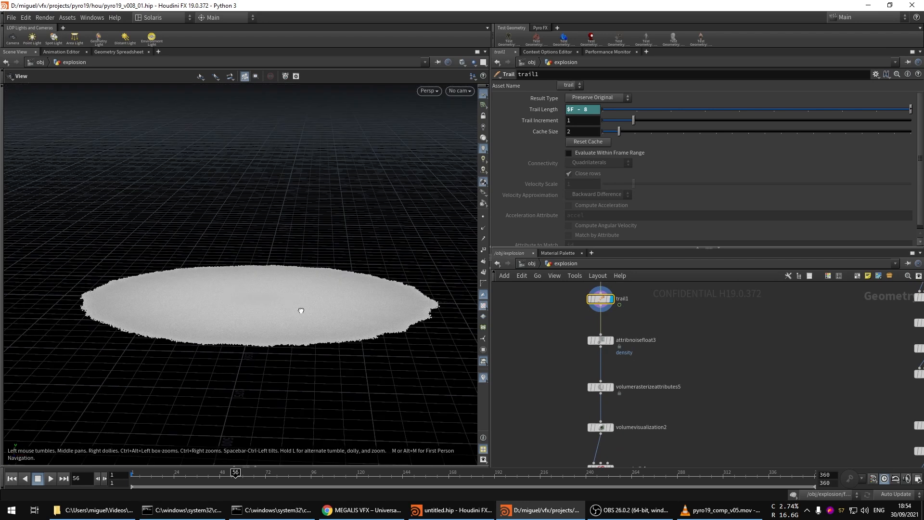
- Display volumerasterizeattributes5 and inspect its rasterization settings and the density volume made from the trailed points
right_drag(248, 314, 378, 303)
middle_drag(550, 372, 554, 343)
drag(282, 300, 284, 299)
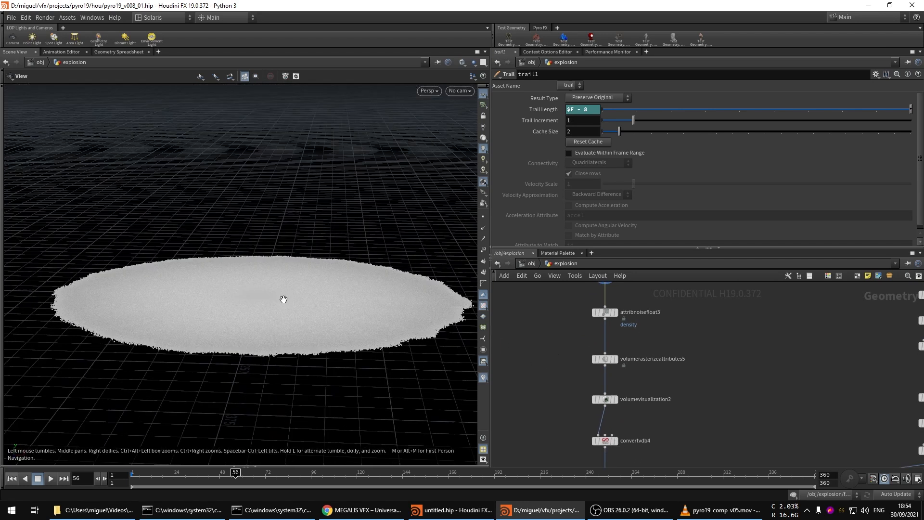
mouse_move(543, 346)
middle_down()
mouse_move(550, 375)
mouse_move(564, 337)
middle_up()
mouse_move(564, 364)
middle_down()
mouse_move(549, 329)
mouse_move(551, 366)
middle_up()
middle_drag(650, 353, 650, 371)
click(606, 345)
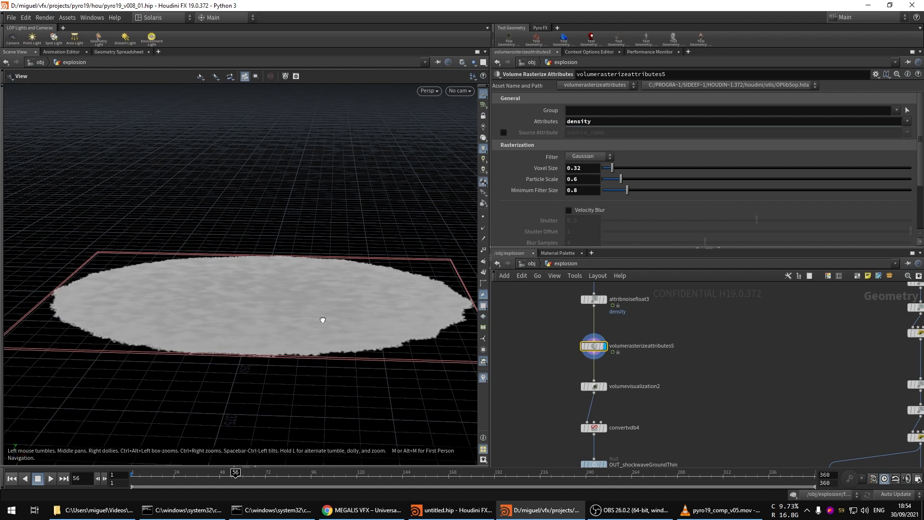
drag(322, 319, 323, 332)
middle_drag(567, 297, 568, 326)
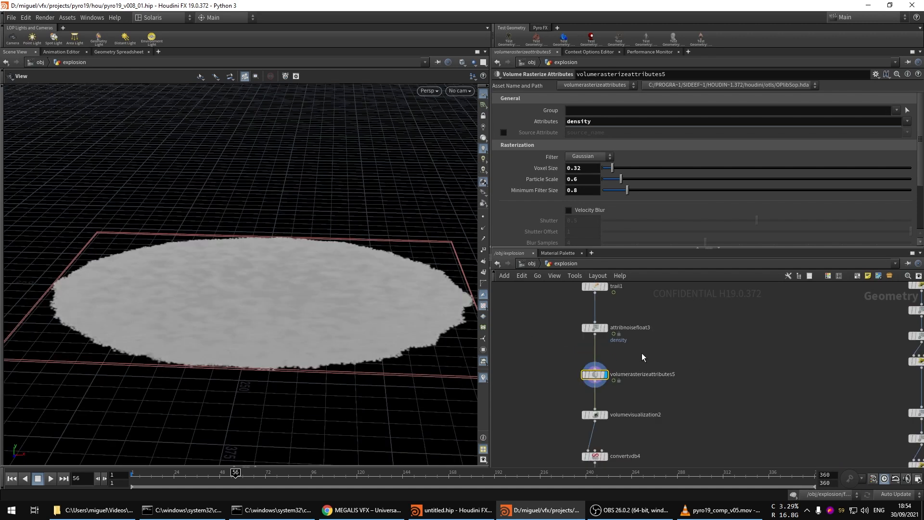
- Inspect the density noise settings on attribnoisefloat3, upstream of volumerasterizeattributes5
middle_drag(656, 365, 649, 373)
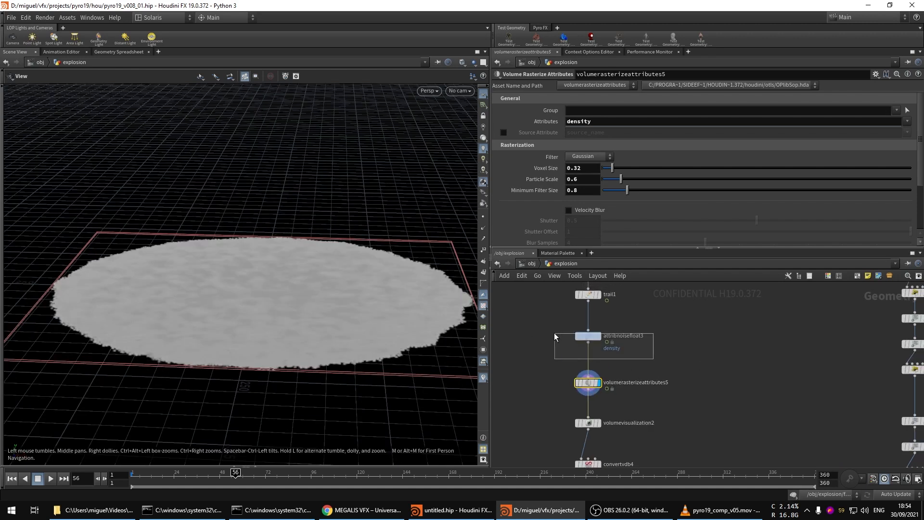
click(612, 333)
scroll(585, 361, up, 2)
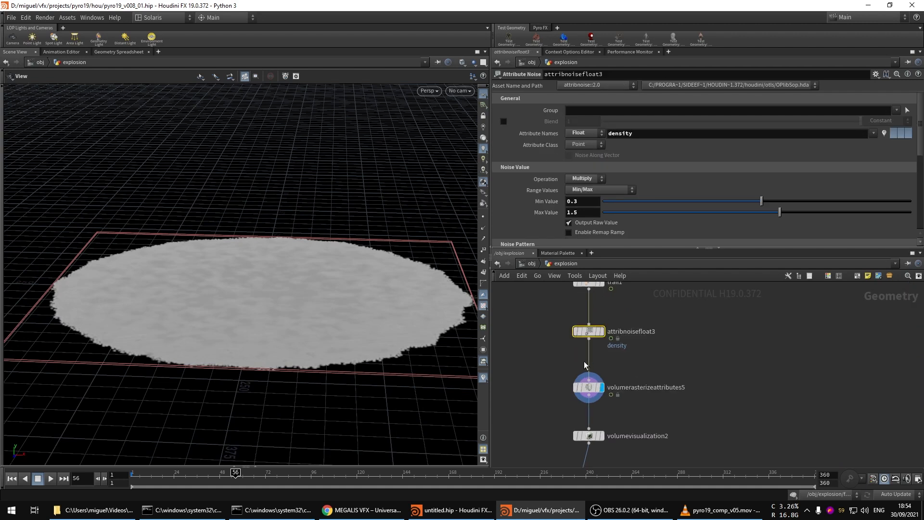
scroll(549, 339, down, 3)
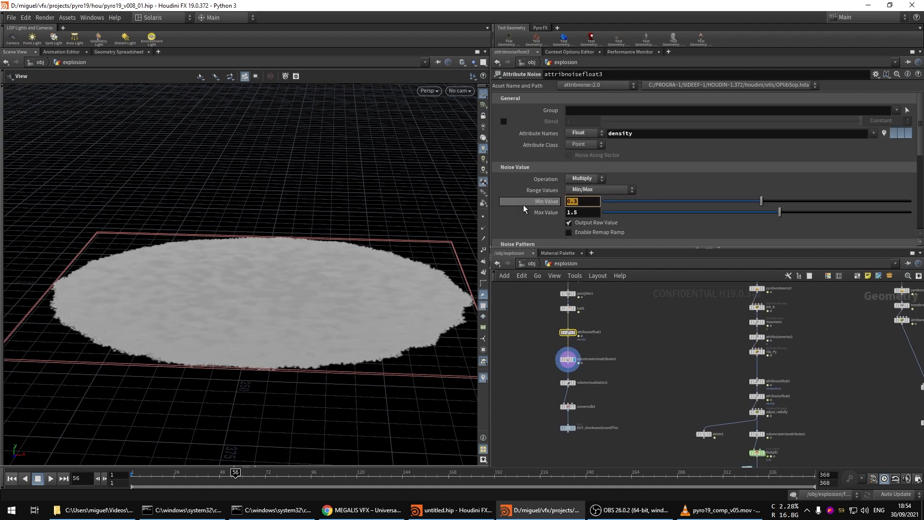
- Test the density noise on attribnoisefloat3 with a Min Value of -1, check the volume, and restore the value to 0.3
text(-1)
key(Return)
drag(239, 276, 268, 262)
text(0.3)
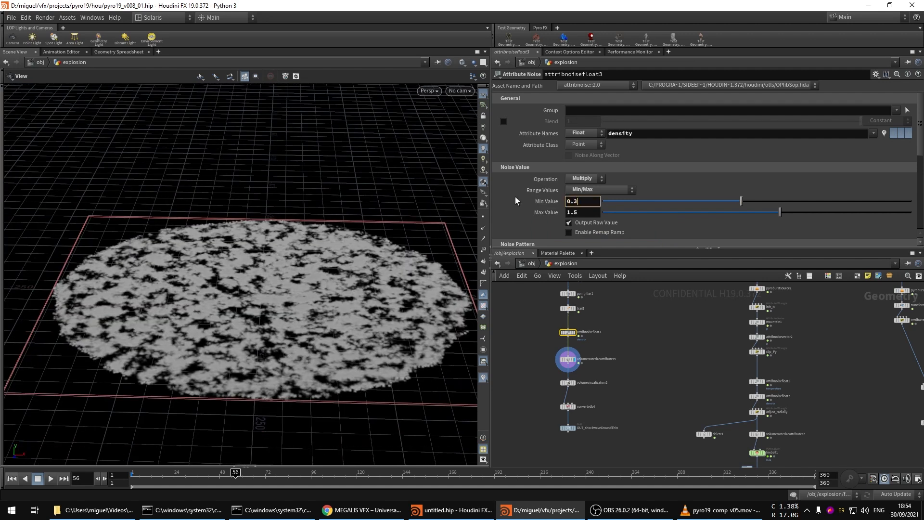
key(Return)
drag(232, 329, 225, 311)
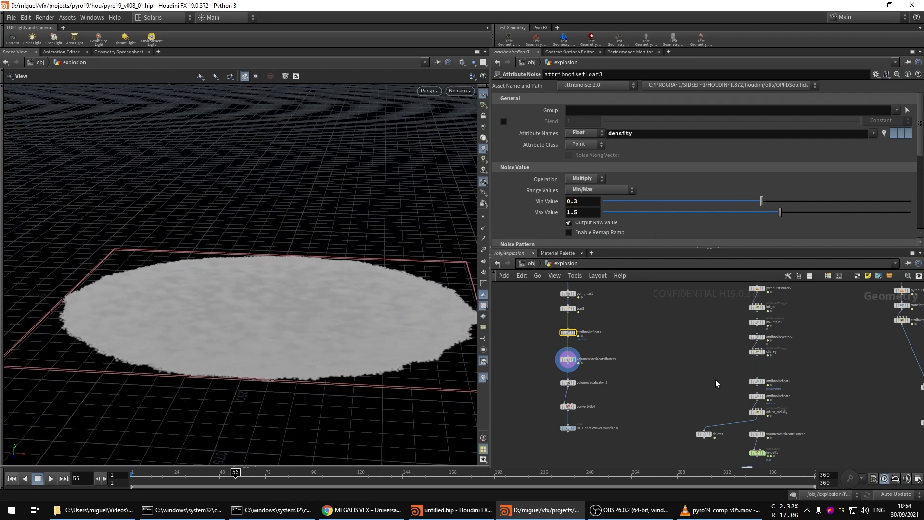
- Display pyroburstsource1 in the air shockwave branch and inspect its Detonation Rings burst shape and distribution ramp
middle_drag(693, 382, 570, 401)
scroll(571, 401, down, 5)
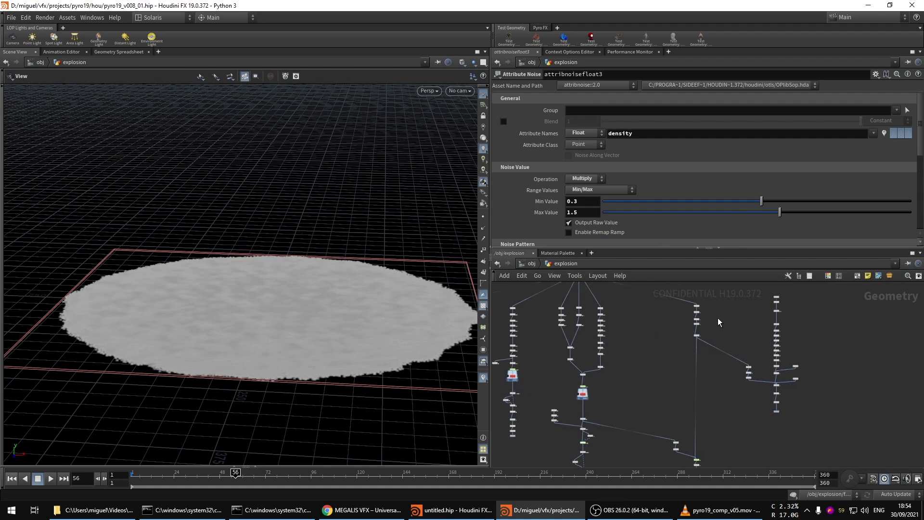
scroll(678, 331, up, 5)
mouse_move(669, 337)
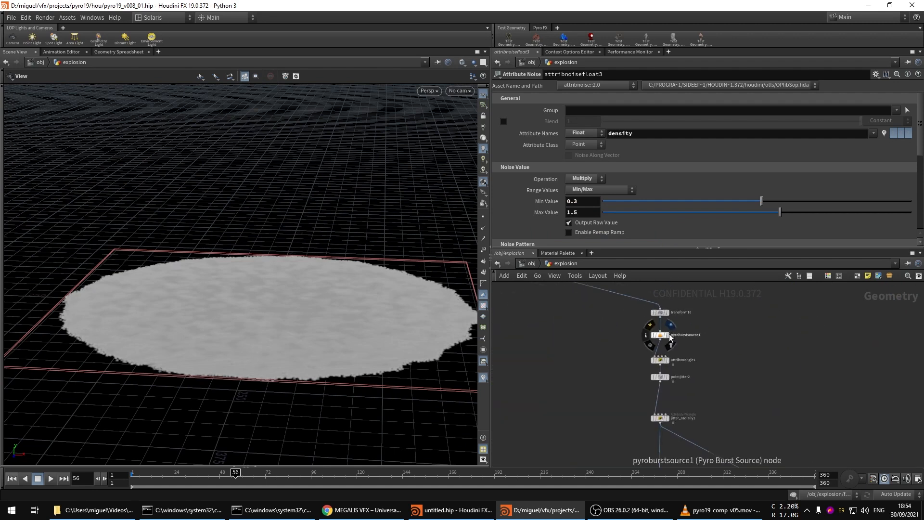
middle_drag(253, 313, 224, 437)
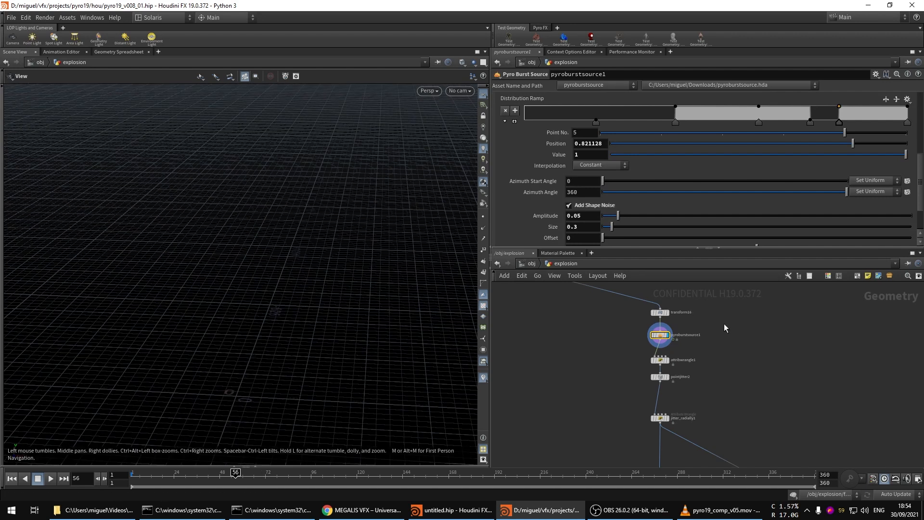
middle_drag(726, 328, 691, 381)
scroll(557, 209, up, 2)
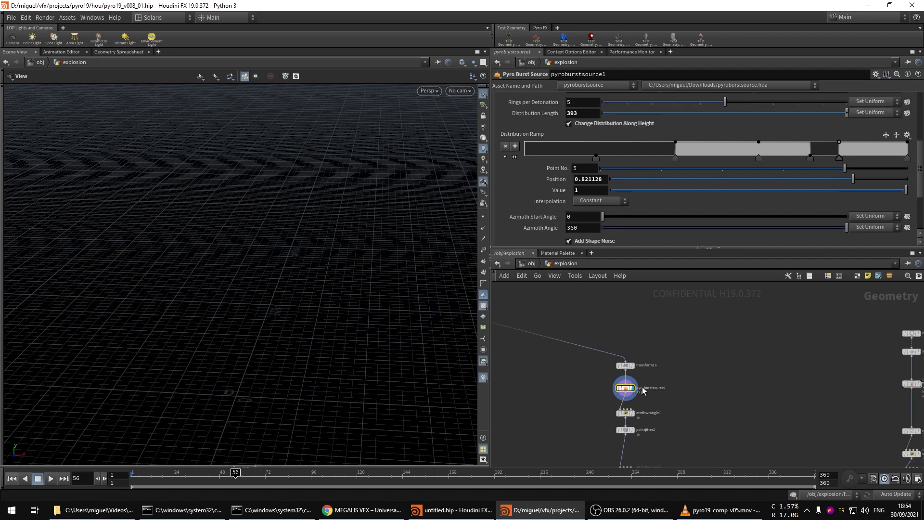
scroll(528, 216, up, 4)
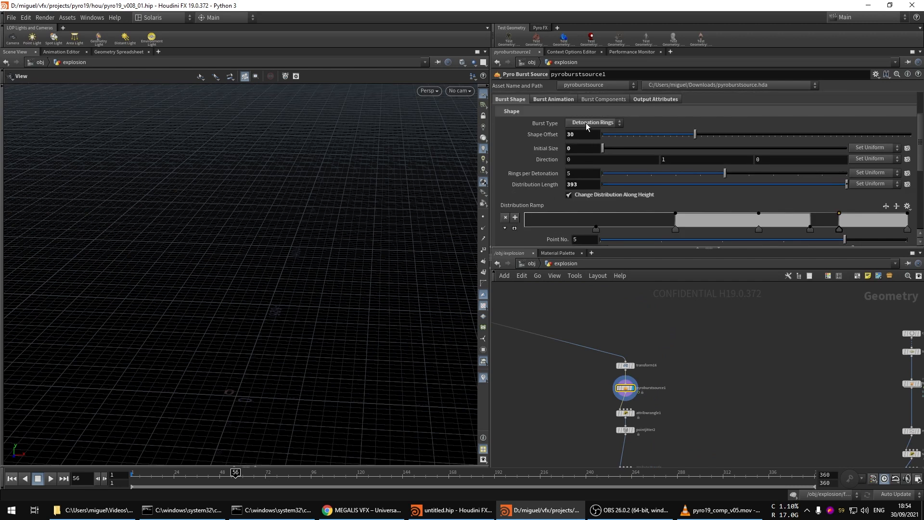
- Scrub and play the detonation rings from frame 70 to frame 174, viewing them from the side
middle_drag(548, 422, 557, 399)
click(266, 475)
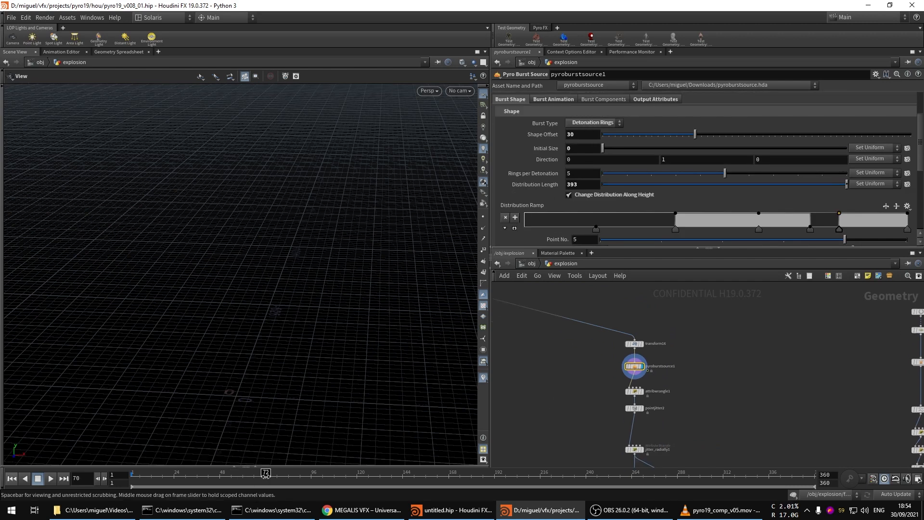
drag(317, 474, 399, 474)
alt+drag(206, 321, 262, 271)
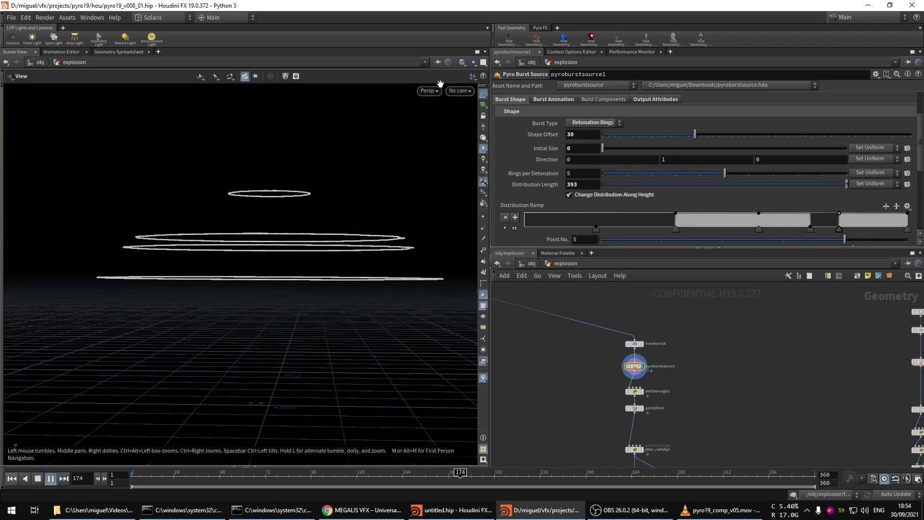
- Play the detonation rings through cam1 up to frame 169 and examine their noisy outlines up close
click(461, 92)
click(466, 135)
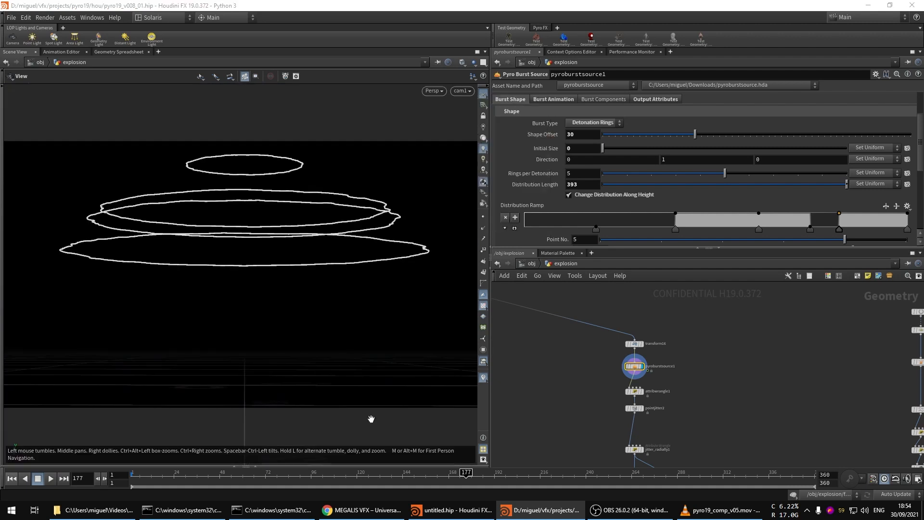
click(375, 474)
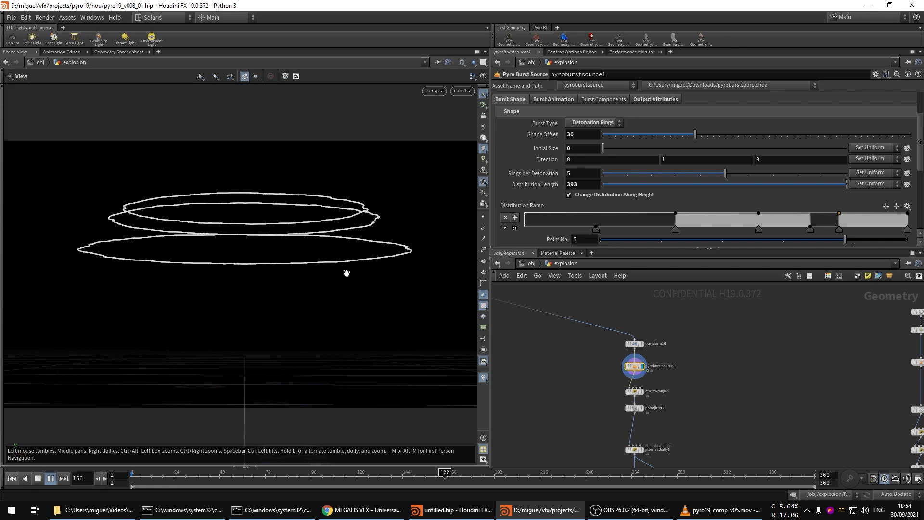
drag(346, 272, 338, 256)
right_drag(338, 256, 364, 346)
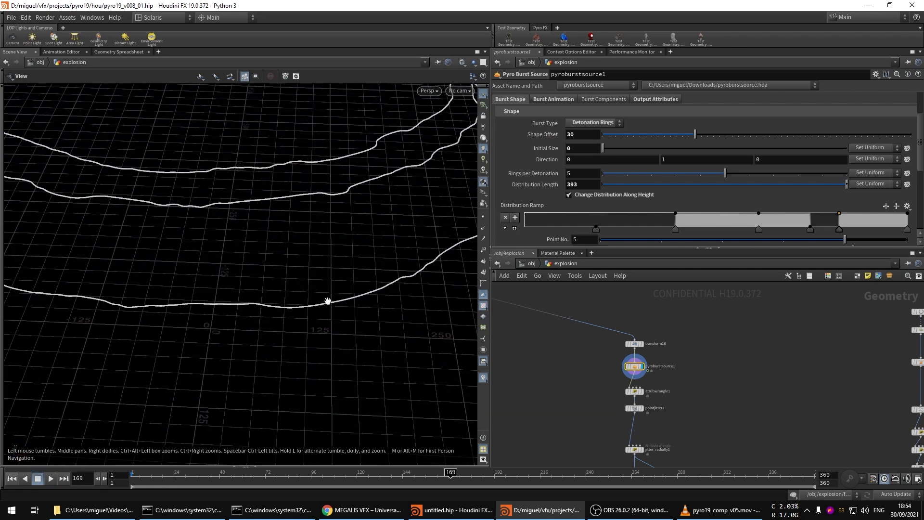
- Frame the rings from the side at frame 169 and display jitter_radially1 to view the radially jittered points
middle_drag(590, 423, 564, 315)
scroll(559, 333, down, 2)
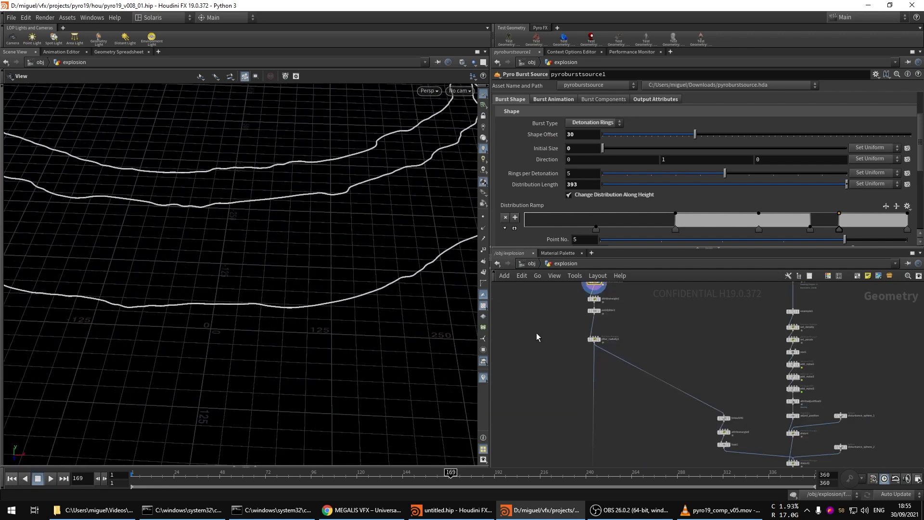
right_drag(231, 362, 180, 291)
drag(179, 290, 298, 250)
drag(318, 333, 451, 300)
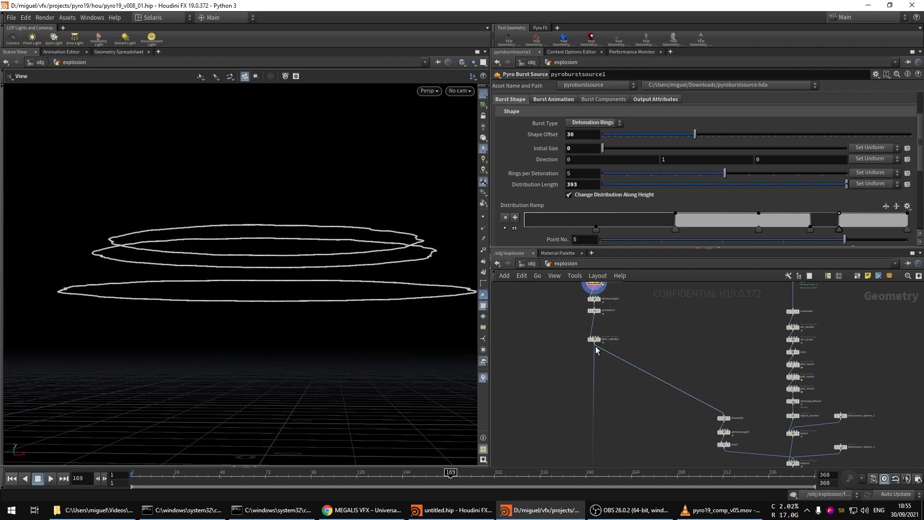
scroll(583, 345, up, 3)
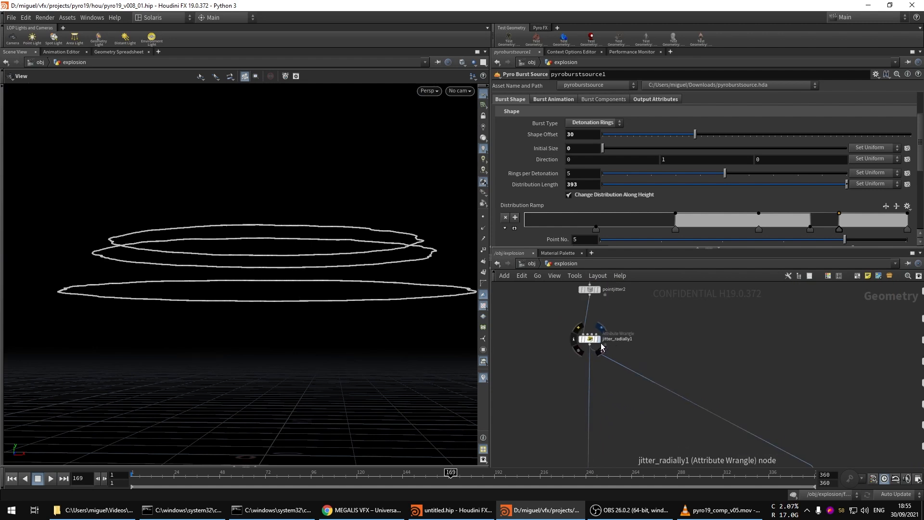
click(589, 339)
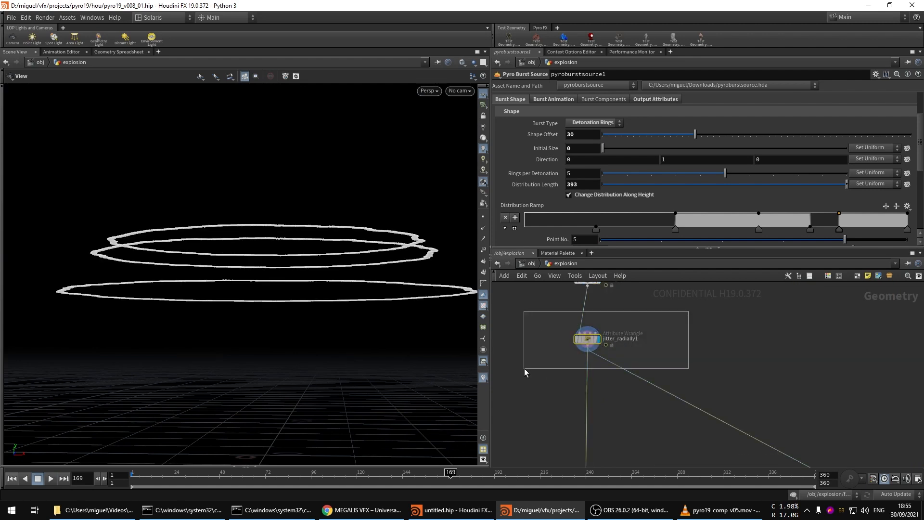
- Select popnet below the ring source and inspect its simulation settings and the VDB nodes feeding it
scroll(556, 382, down, 4)
middle_drag(580, 386, 611, 260)
scroll(649, 433, up, 3)
middle_drag(659, 459, 639, 427)
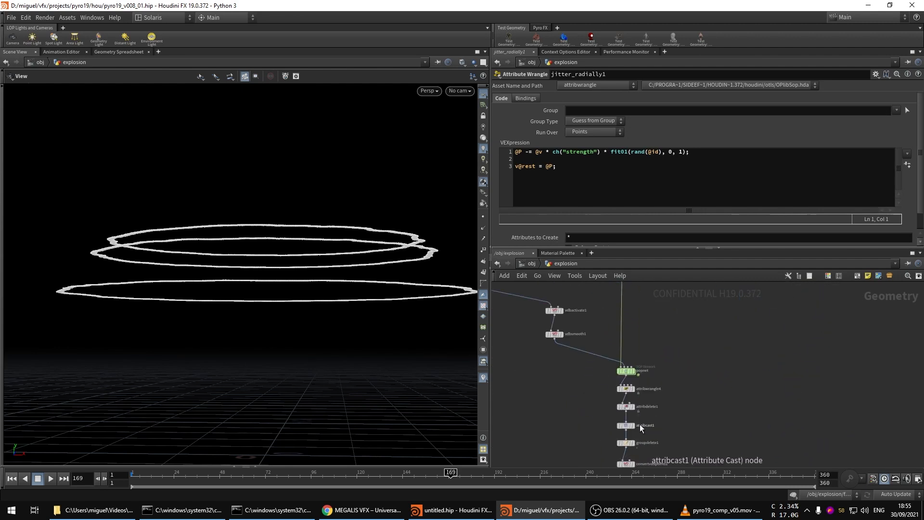
scroll(658, 372, up, 2)
click(609, 374)
middle_drag(540, 386, 602, 383)
alt+drag(294, 309, 77, 243)
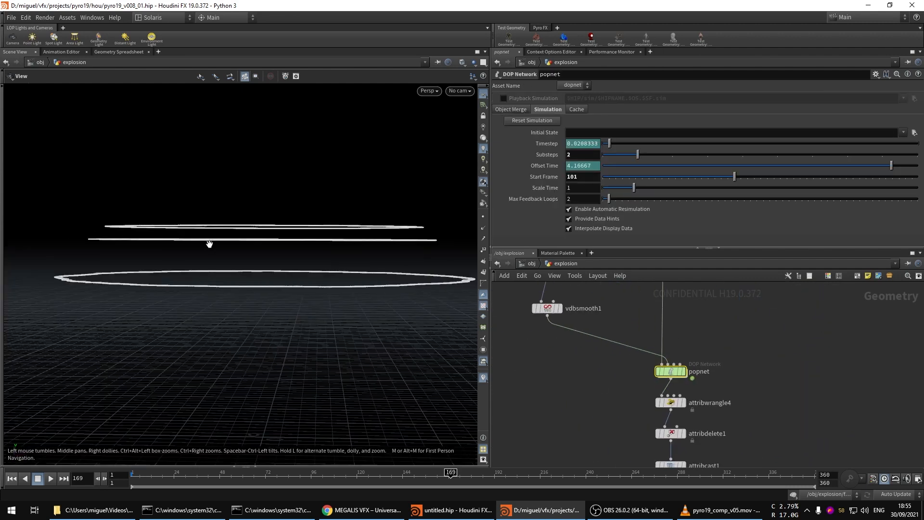
middle_drag(549, 361, 594, 393)
scroll(564, 412, down, 3)
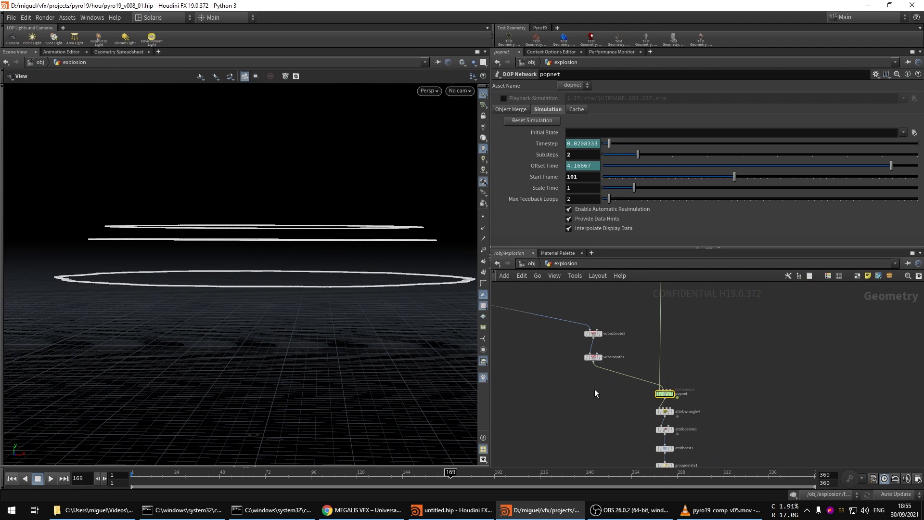
- Switch to VLC, play pyro19_comp_v05.mov from 00:03 to 00:06 to view the air shockwaves, and return to Houdini
click(697, 508)
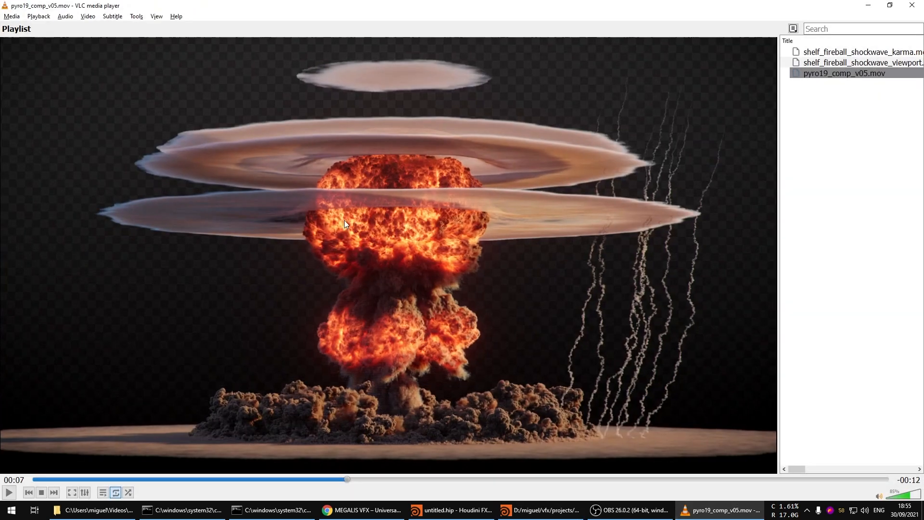
click(192, 479)
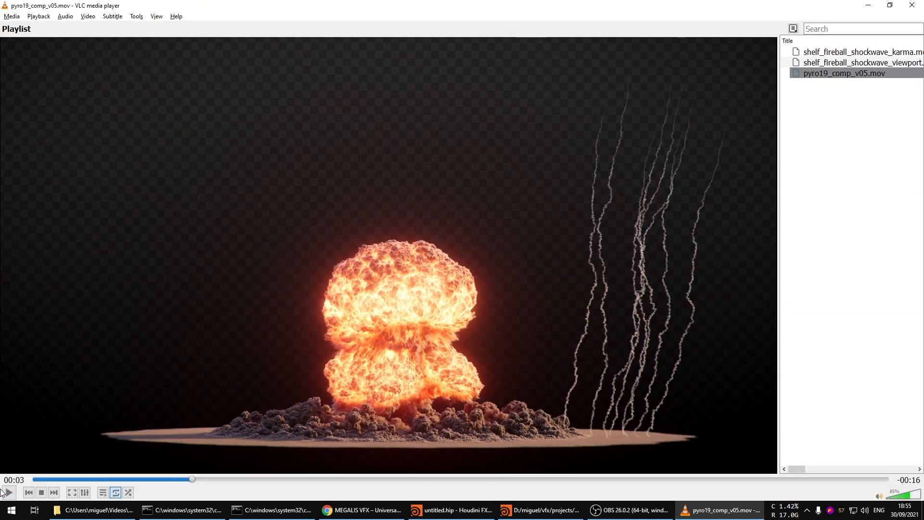
key(space)
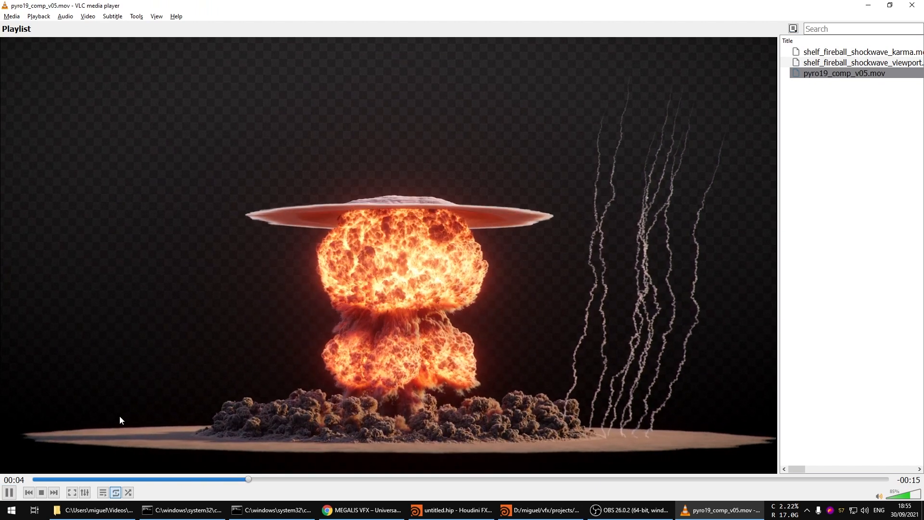
click(11, 494)
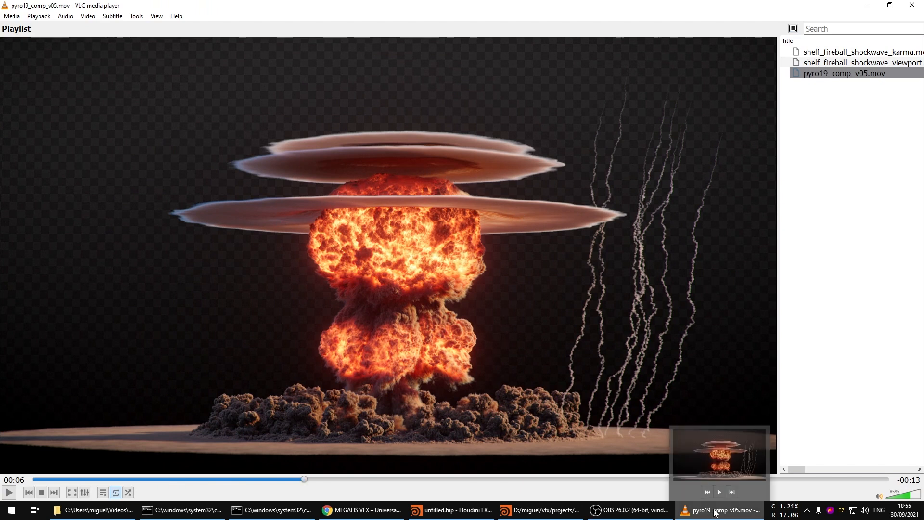
mouse_move(553, 515)
click(571, 466)
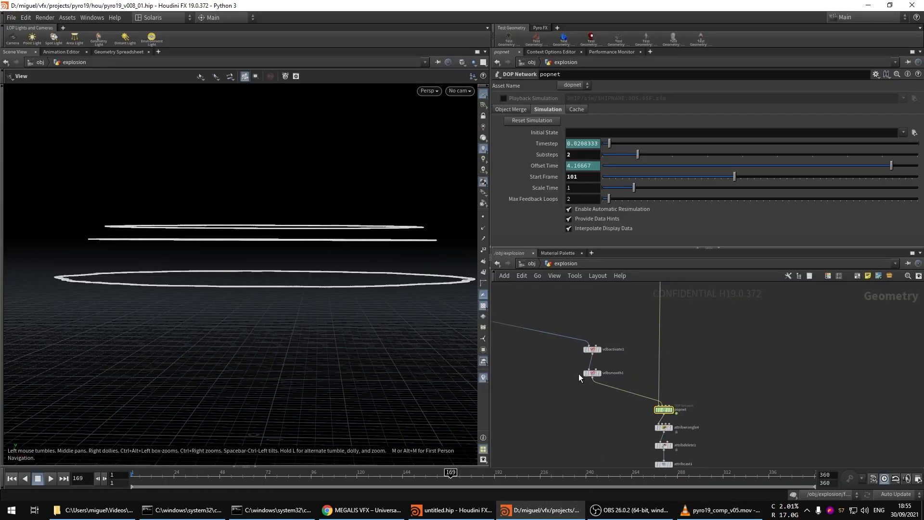
- Display vdbactivate1 at frame 76 and inspect its velocity expansion settings with the explosion volume in view
click(276, 475)
scroll(608, 354, up, 3)
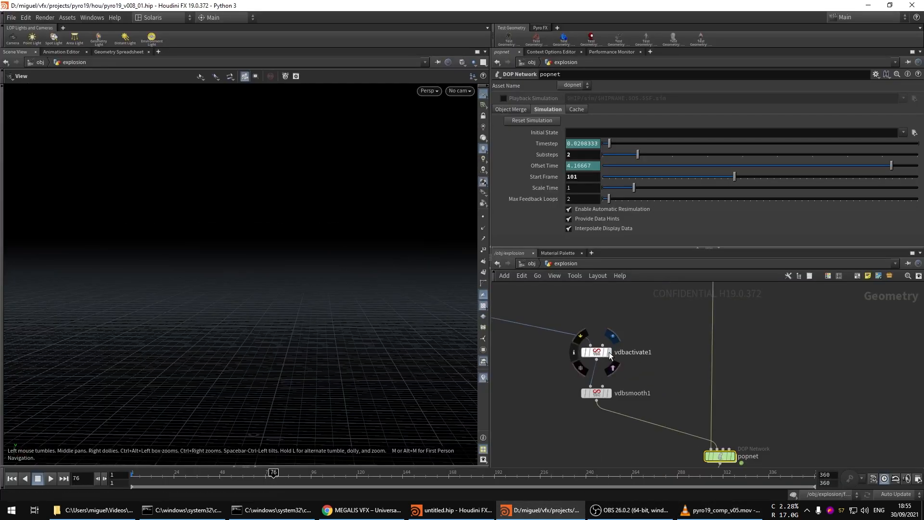
click(608, 351)
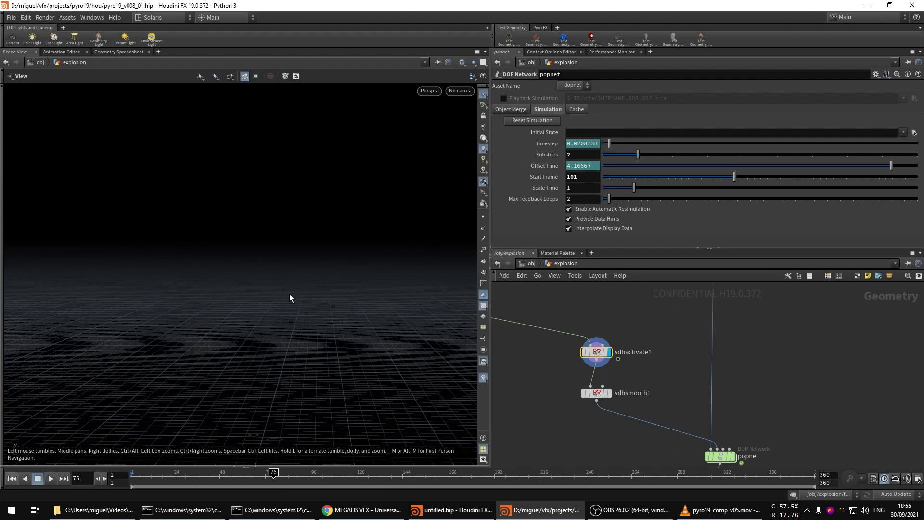
middle_drag(544, 408, 542, 357)
right_drag(310, 378, 332, 346)
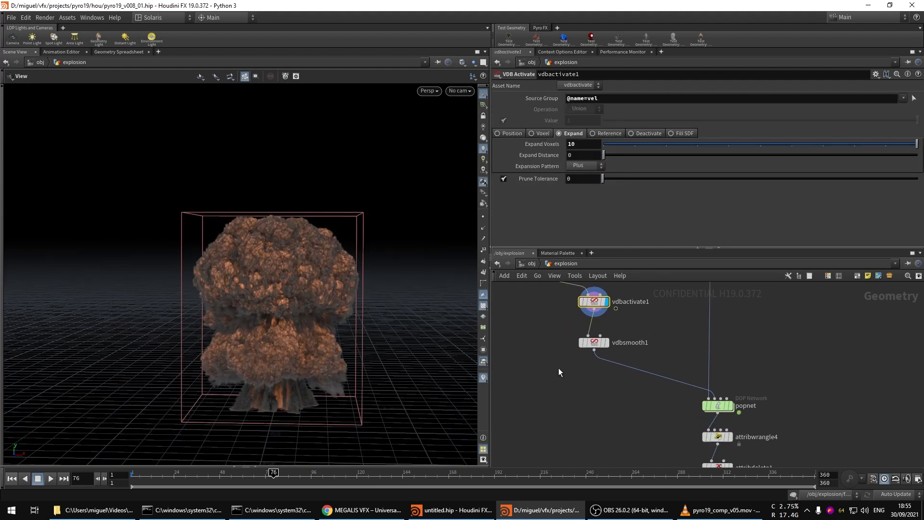
- Inspect the velocity smoothing settings of vdbsmooth1
click(594, 342)
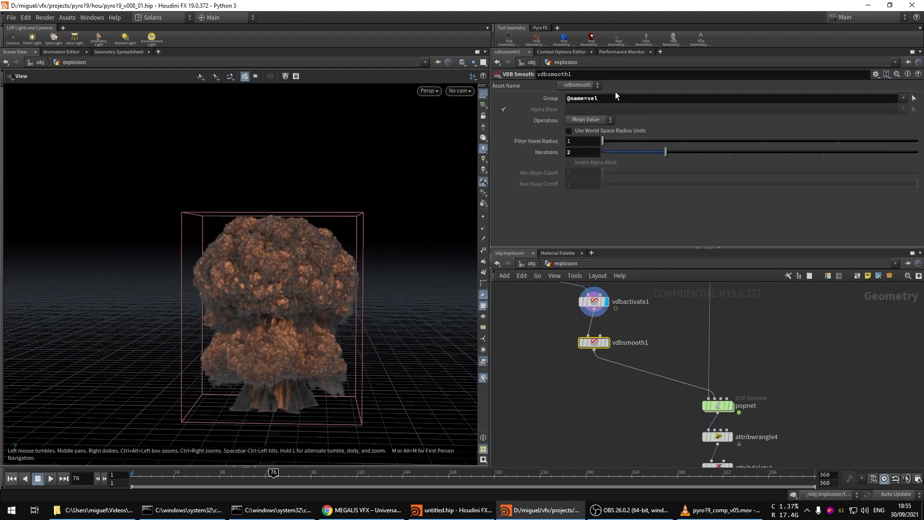
middle_drag(557, 302, 551, 284)
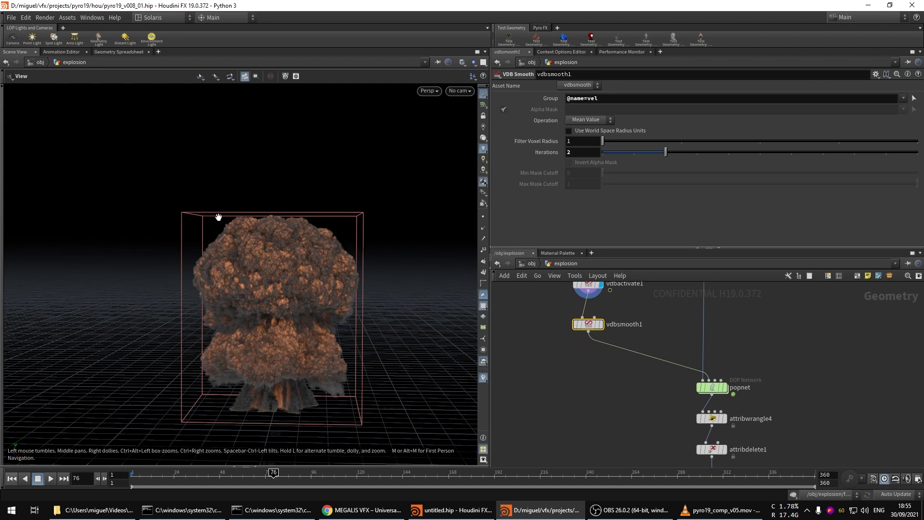
scroll(584, 404, down, 3)
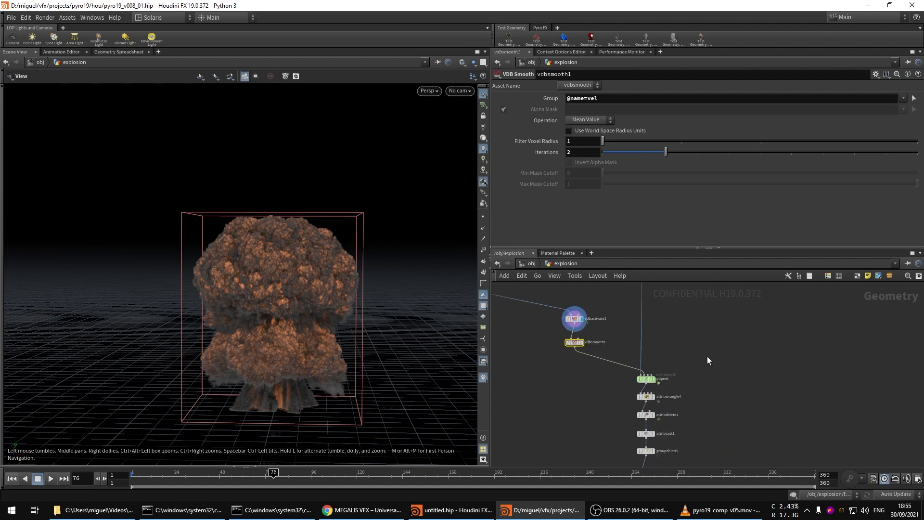
- Display the shockwaveAir_sim file cache below popnet and open its cache settings
drag(707, 356, 677, 405)
middle_drag(677, 405, 691, 285)
scroll(670, 375, up, 3)
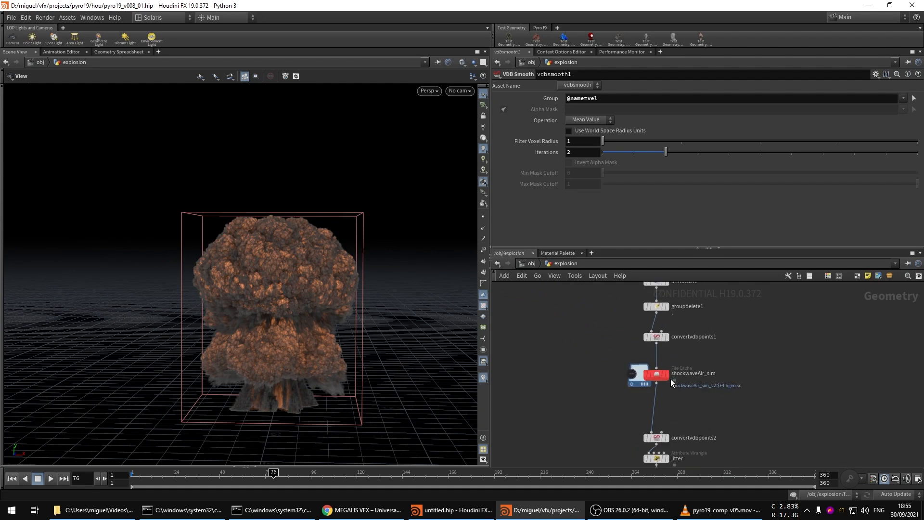
click(667, 374)
click(659, 375)
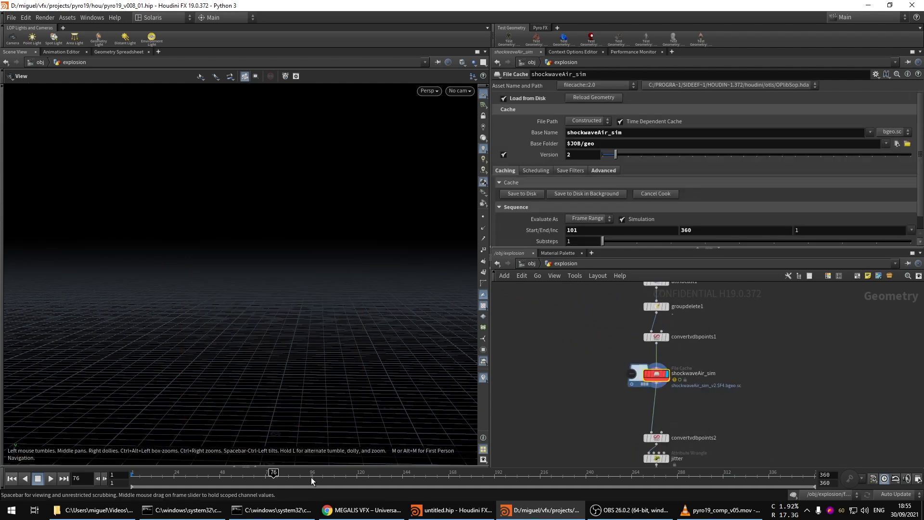
- Go to frame 128 and play the cached shockwaveAir_sim particles to frame 144, viewing the rings from the side
drag(313, 478, 373, 475)
drag(244, 229, 277, 253)
middle_drag(277, 253, 267, 325)
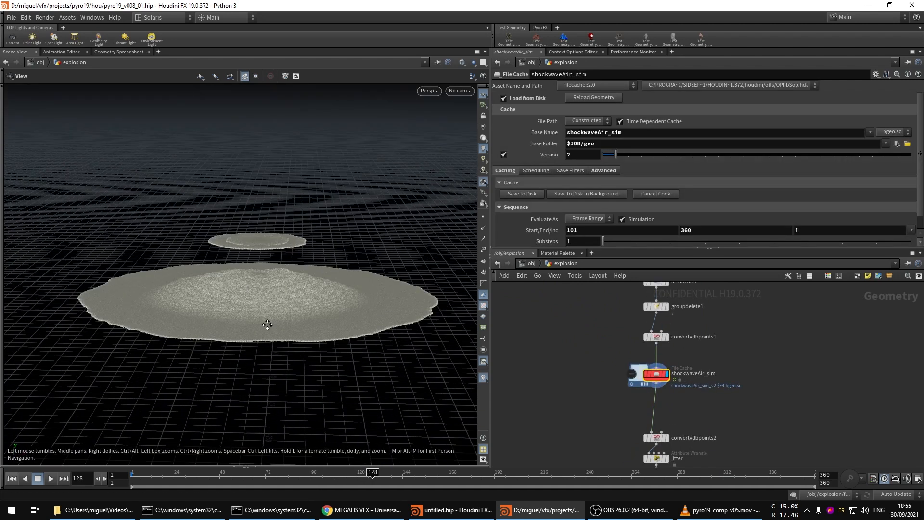
drag(267, 324, 278, 308)
key(Up)
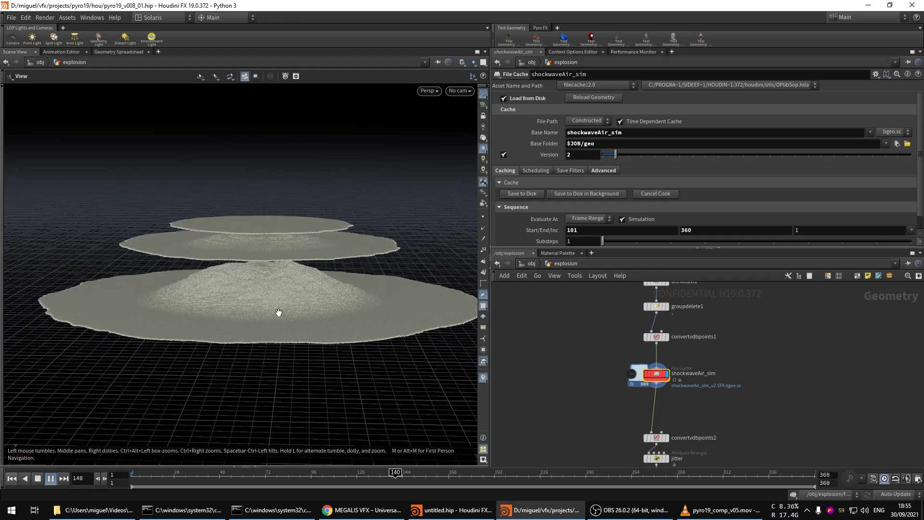
key(Up)
mouse_move(299, 282)
mouse_down()
mouse_move(295, 308)
mouse_move(302, 297)
mouse_up()
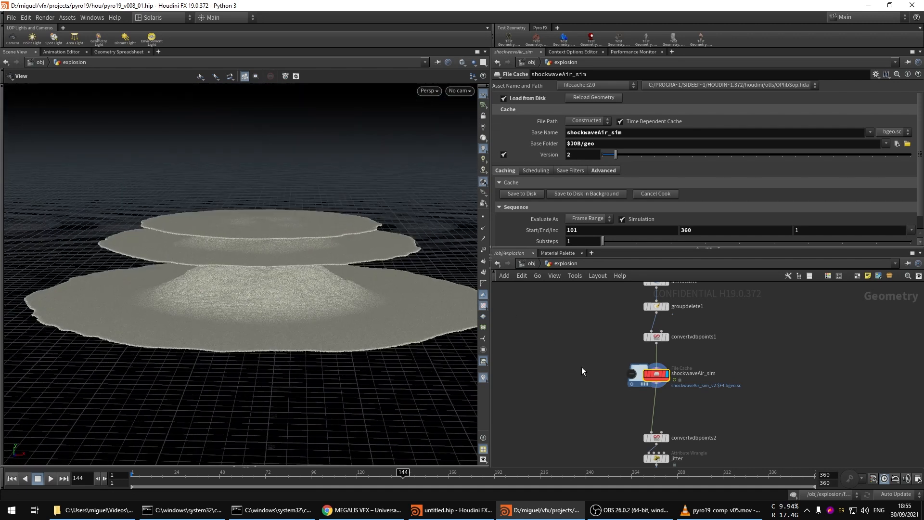
- Go to frame 106 and examine the cached air shockwave points from above
middle_drag(582, 371, 590, 329)
click(332, 477)
drag(282, 284, 277, 325)
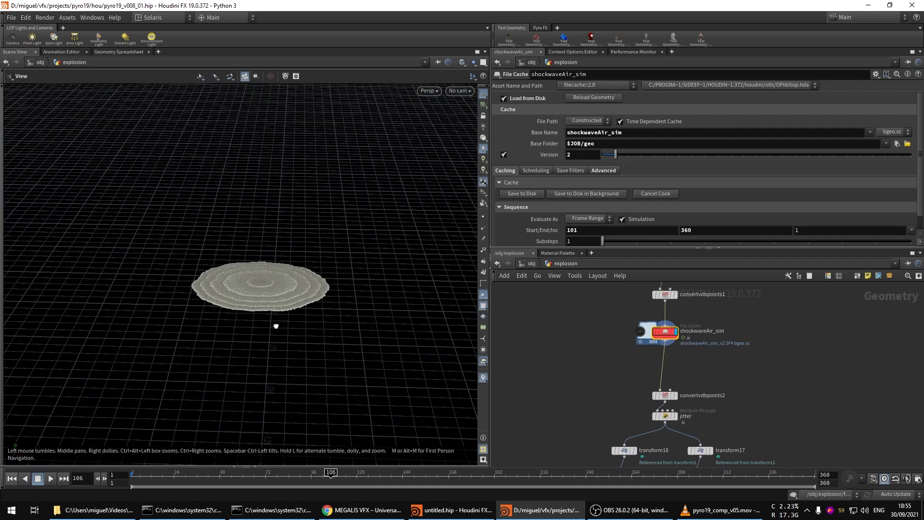
right_drag(276, 326, 410, 295)
- Display the jitter wrangle, read its position-offset code, and examine the jittered points at frames 121 and 148
middle_drag(609, 398, 601, 359)
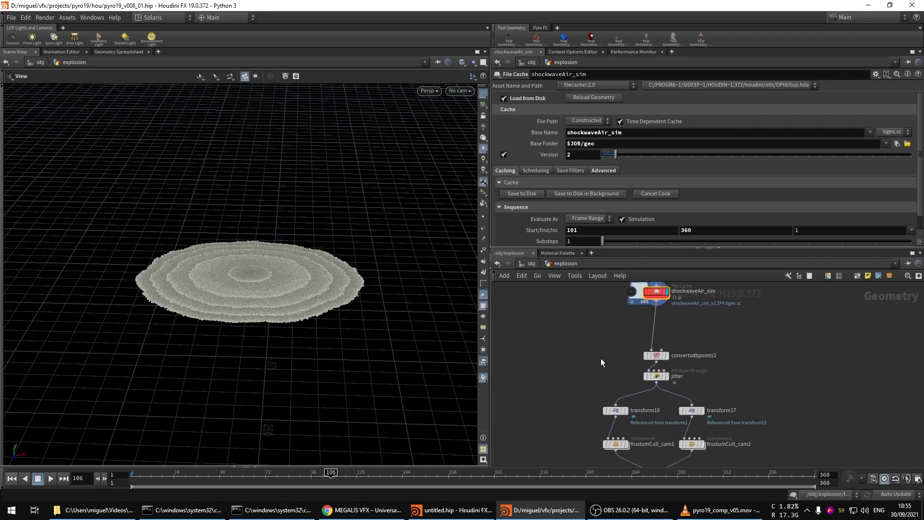
drag(679, 387, 673, 381)
click(668, 377)
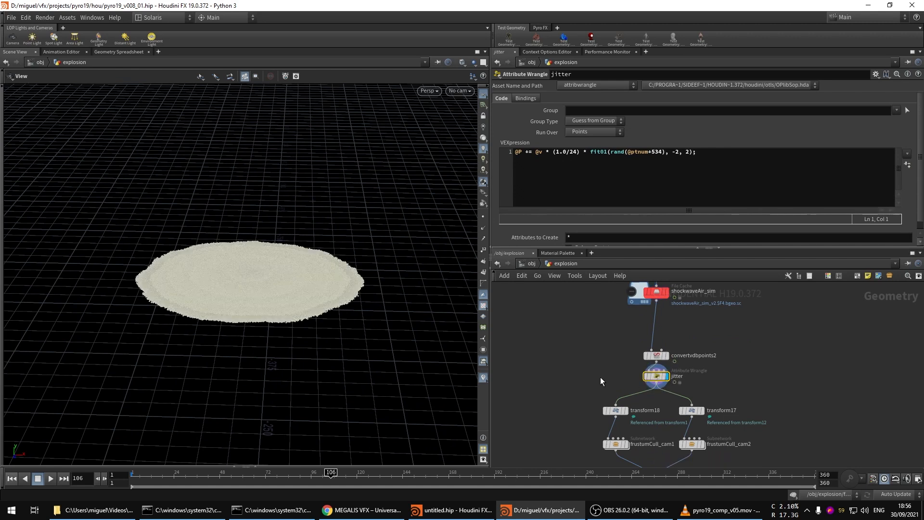
drag(260, 284, 255, 303)
click(359, 476)
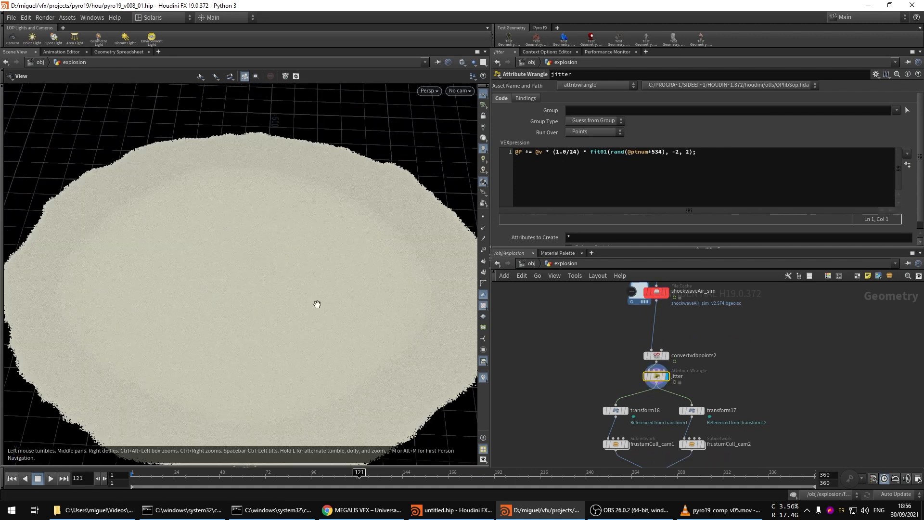
right_drag(317, 304, 289, 289)
drag(289, 289, 284, 236)
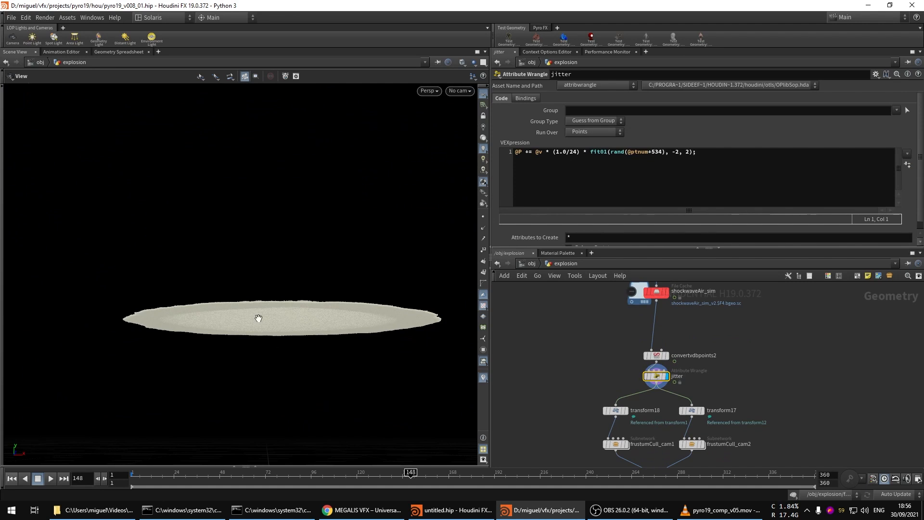
drag(258, 319, 272, 304)
right_drag(272, 300, 346, 276)
drag(332, 272, 320, 289)
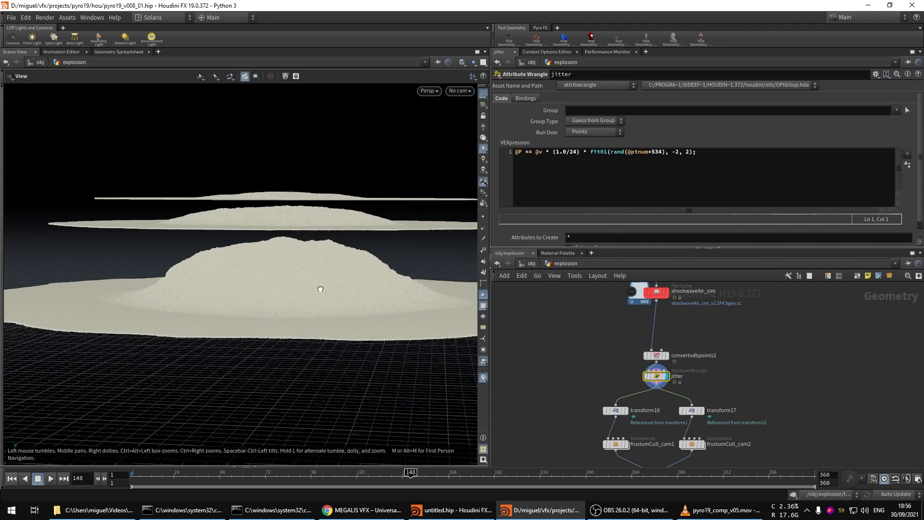
right_drag(321, 289, 282, 284)
- Display frustumCull_cam1 and look through cam1 at frame 232 to check the culled shockwave points
scroll(599, 345, down, 5)
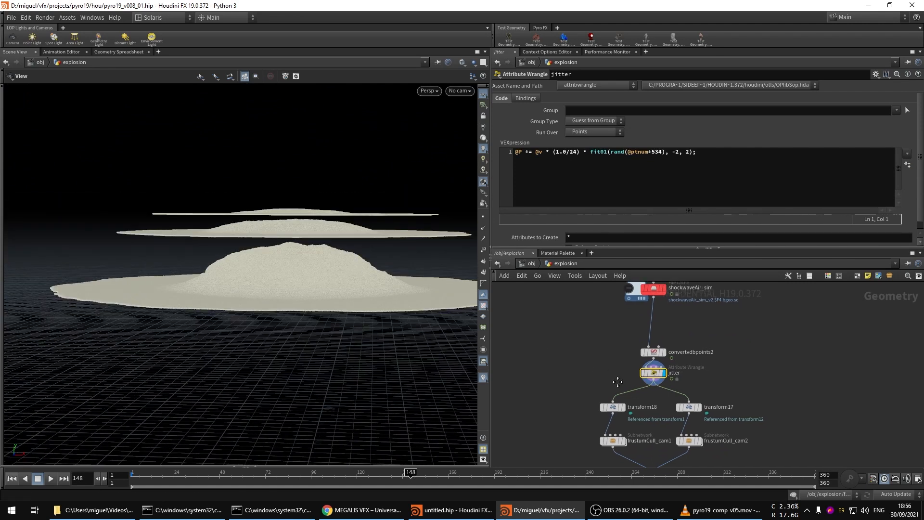
middle_drag(601, 424, 604, 370)
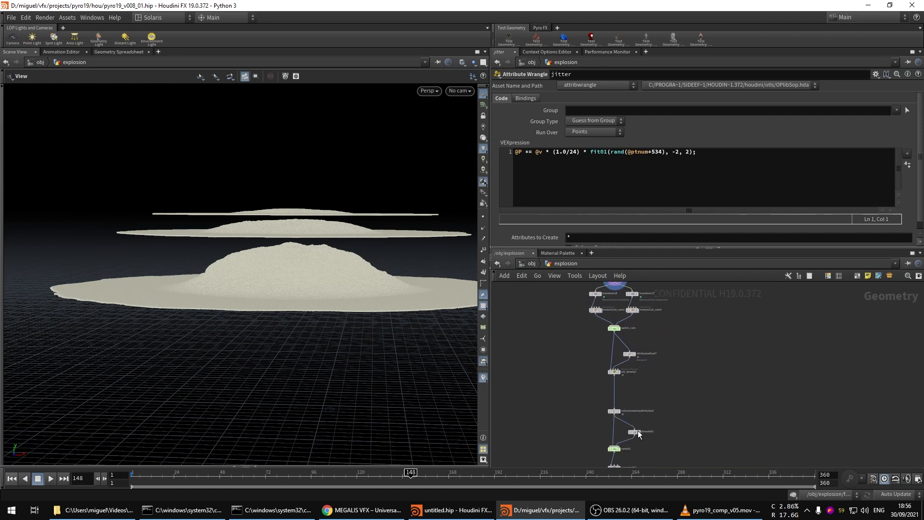
scroll(603, 406, up, 5)
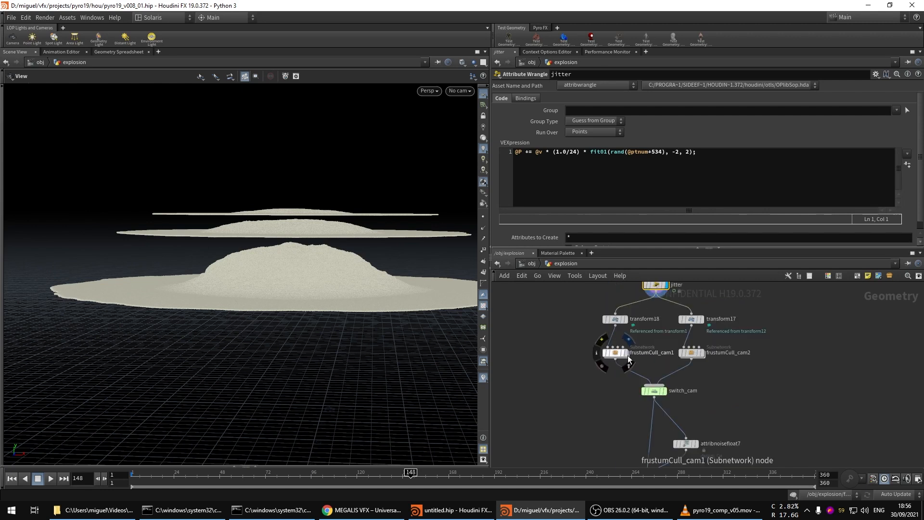
click(627, 355)
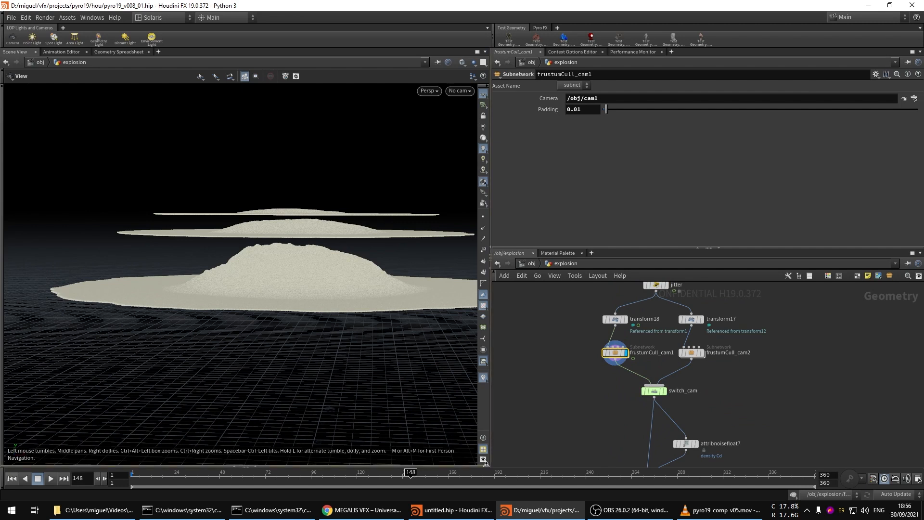
drag(251, 295, 302, 250)
click(459, 91)
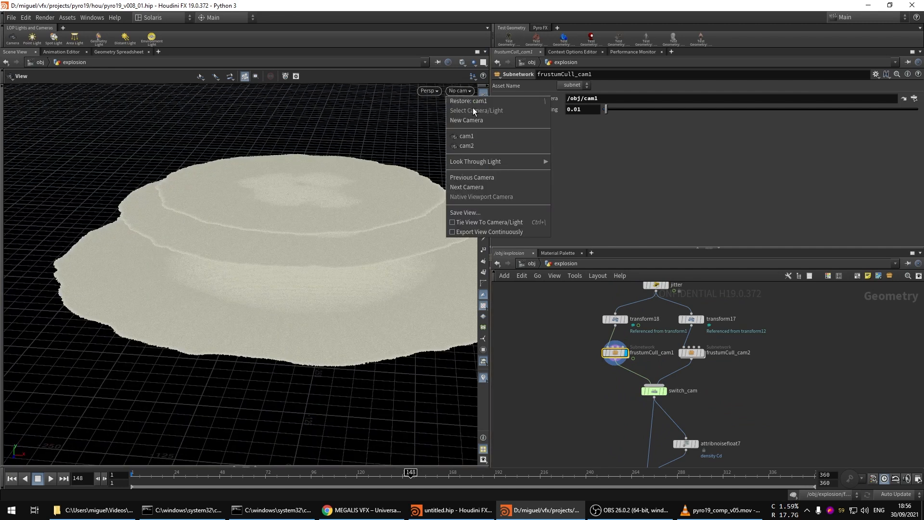
click(465, 137)
click(570, 475)
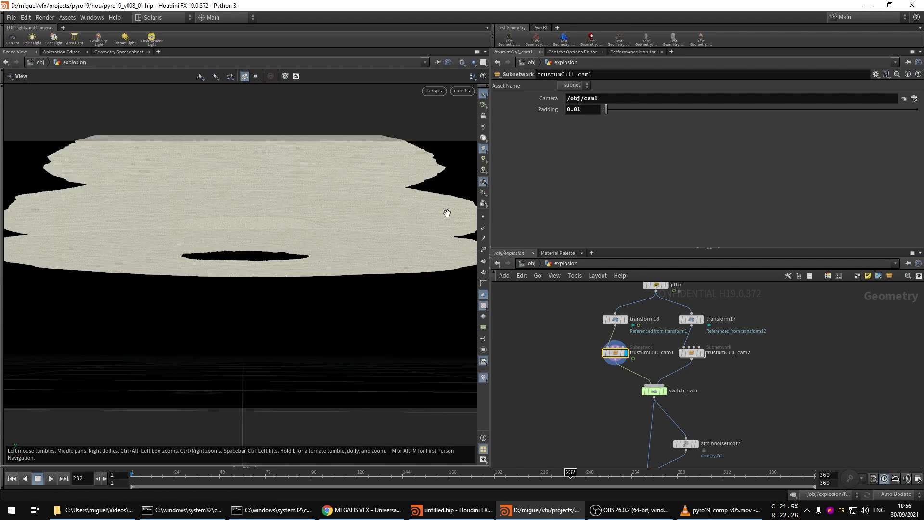
- Leave the cam1 view and examine the culled shockwave points from above and from the side
drag(425, 225, 447, 289)
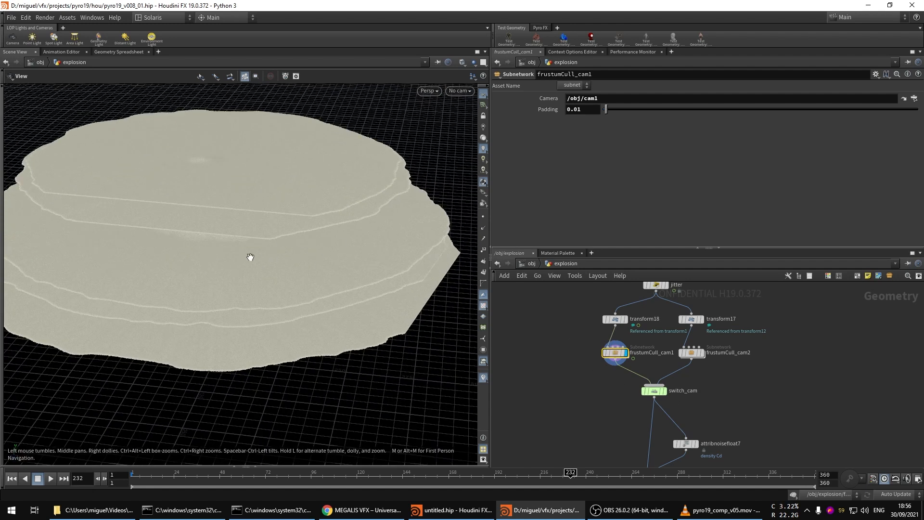
drag(248, 258, 280, 211)
drag(300, 259, 298, 274)
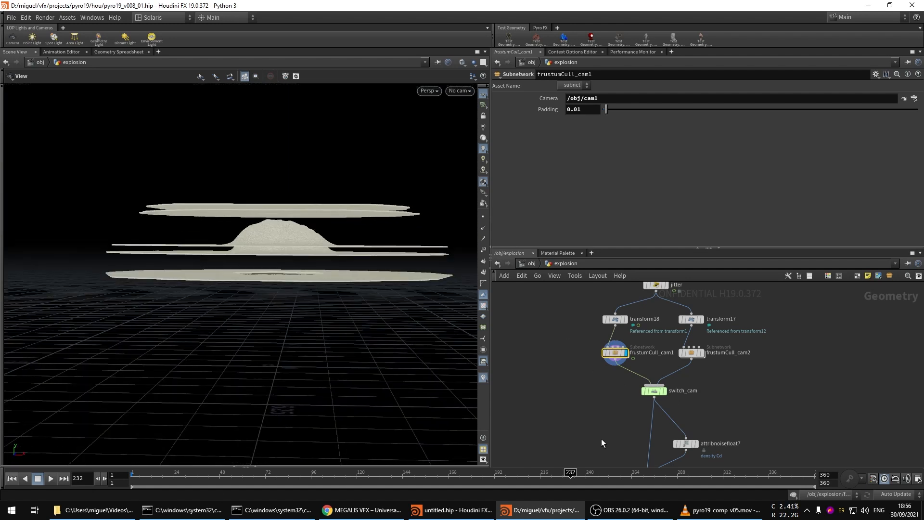
- Display attribnoisefloat7 and inspect its noise on density and Cd across the shockwave rings
middle_drag(602, 438, 572, 345)
scroll(571, 346, down, 1)
scroll(661, 360, up, 4)
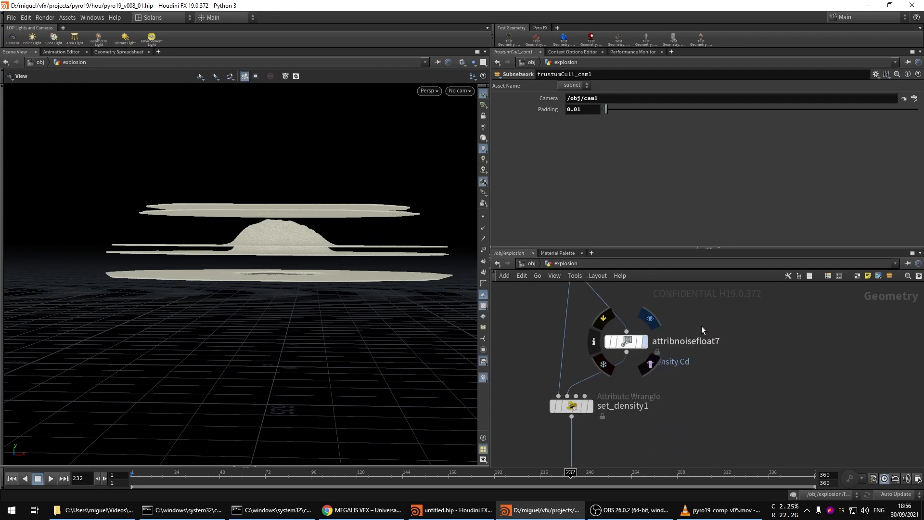
click(609, 343)
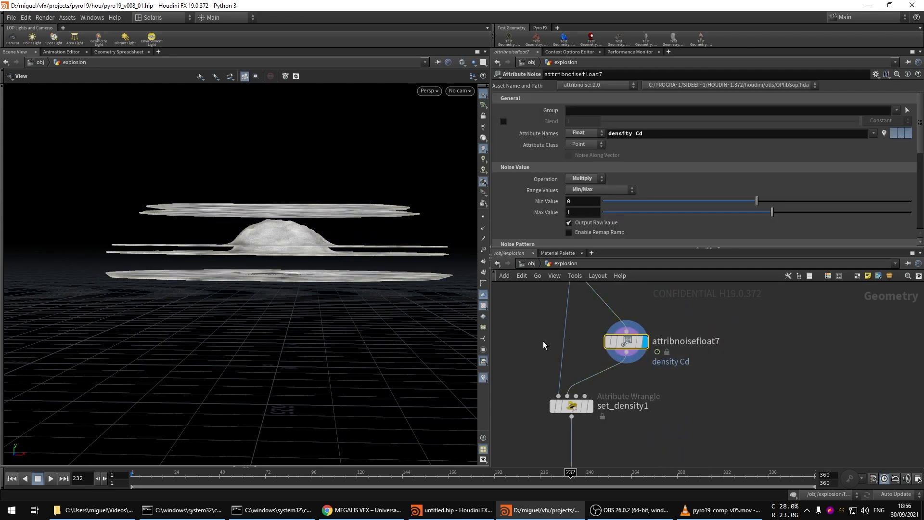
drag(299, 251, 286, 270)
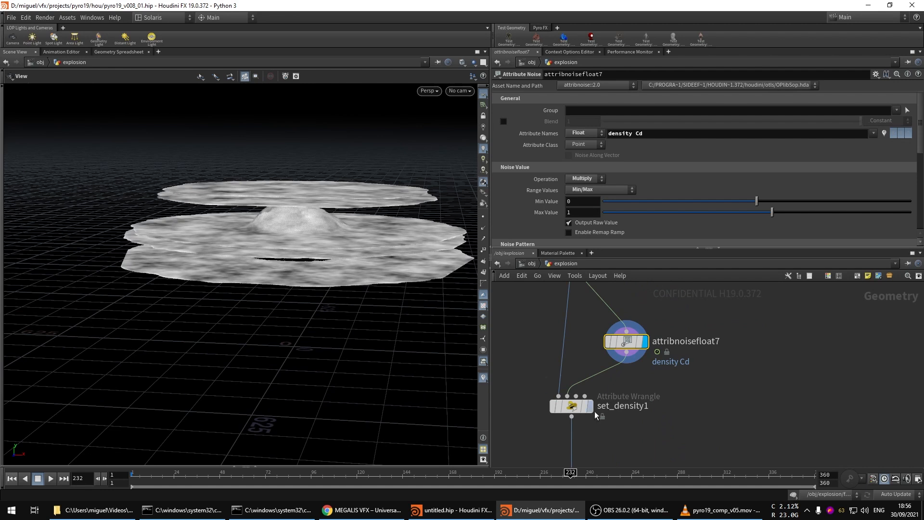
- Display the set_density1 wrangle, read its density code, and examine the density shading on the rings up close
mouse_move(593, 412)
key(r)
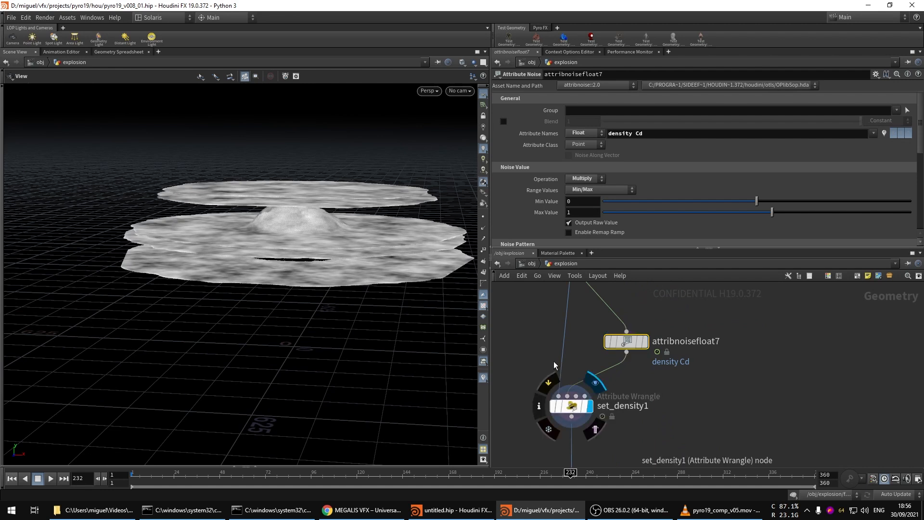
click(571, 406)
scroll(301, 289, up, 5)
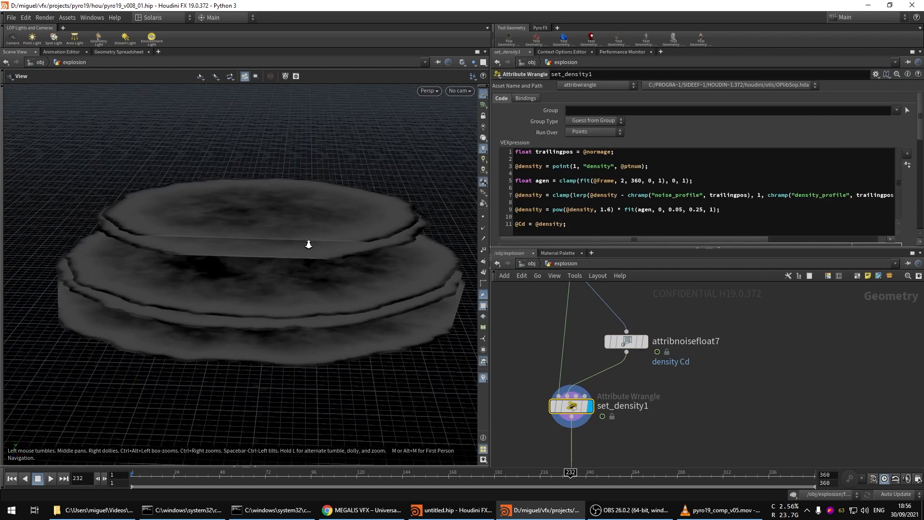
scroll(308, 244, up, 2)
drag(258, 275, 284, 272)
middle_drag(513, 319, 526, 357)
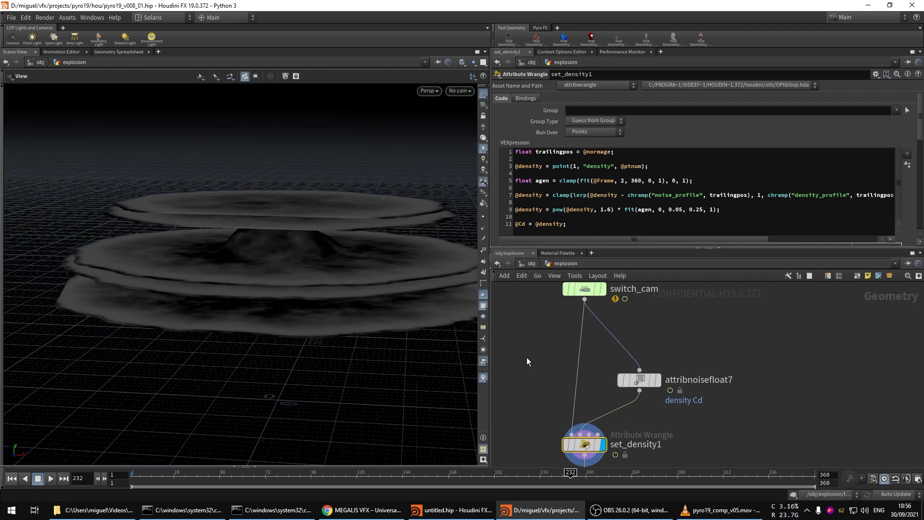
mouse_move(308, 268)
mouse_down()
mouse_move(312, 285)
mouse_move(309, 277)
mouse_up()
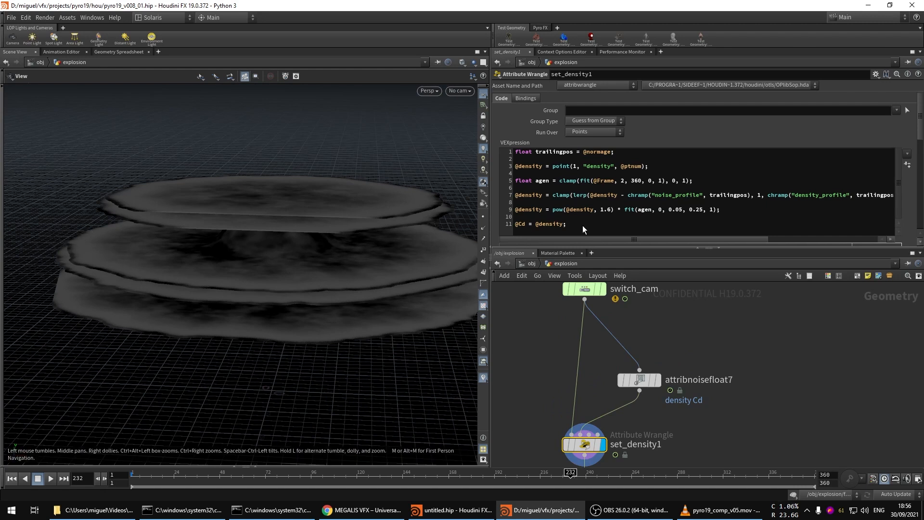
middle_drag(733, 340, 744, 270)
mouse_move(282, 268)
mouse_down()
mouse_move(264, 262)
mouse_move(270, 268)
mouse_up()
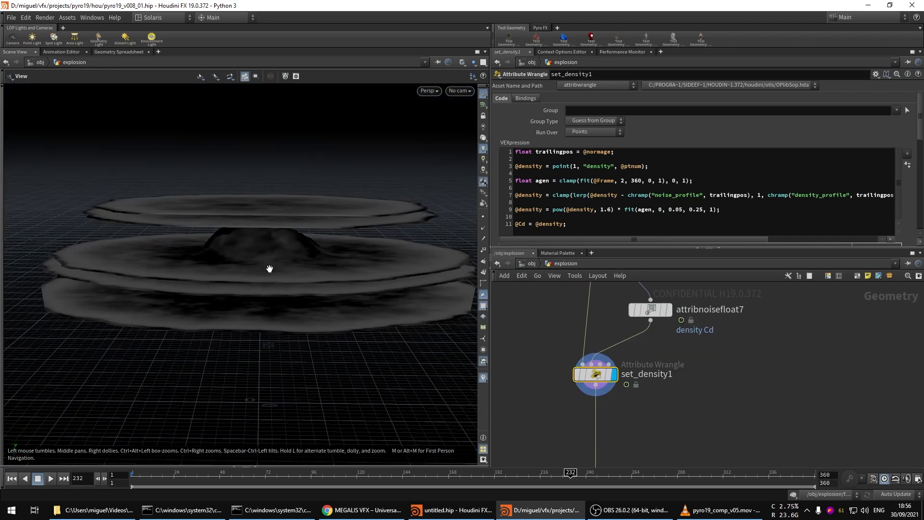
right_drag(87, 273, 139, 222)
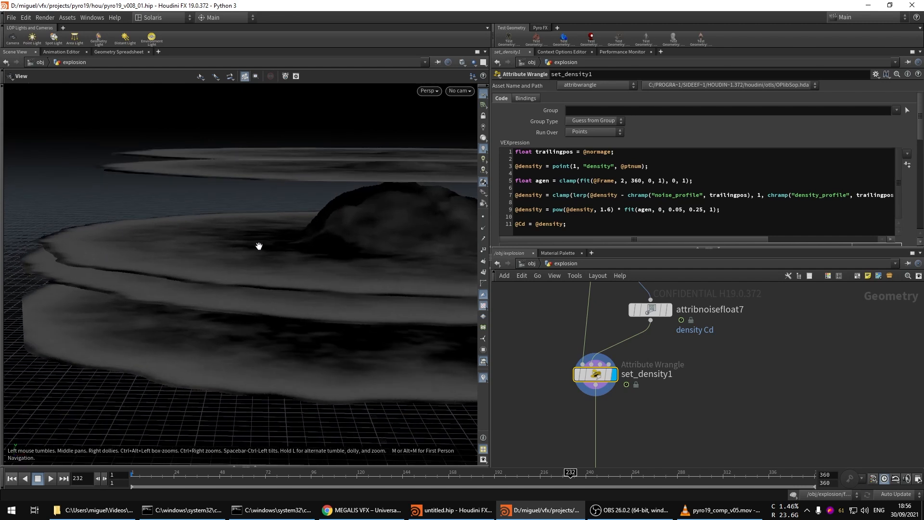
middle_drag(302, 295, 230, 299)
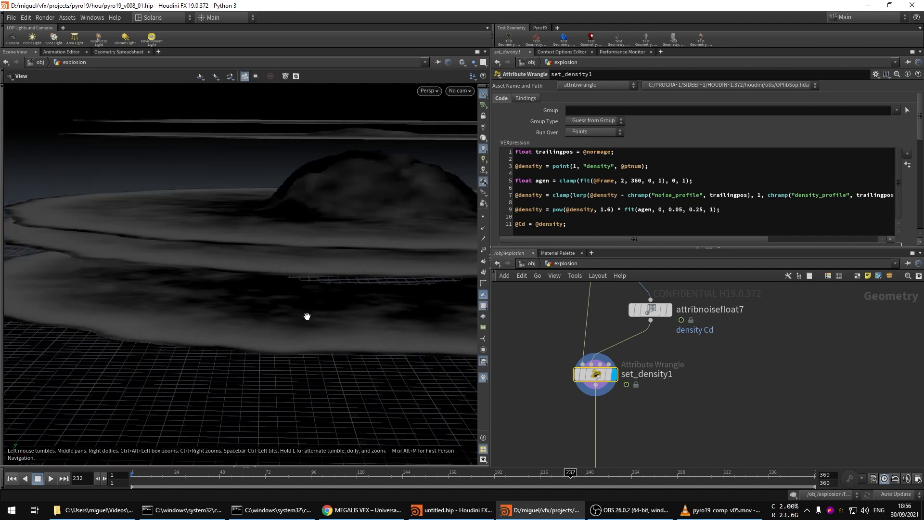
- Display volumerasterizeattributes4 and inspect its rasterization settings and the resulting air shockwave volume
scroll(307, 316, down, 2)
middle_drag(677, 457, 695, 333)
scroll(681, 341, down, 3)
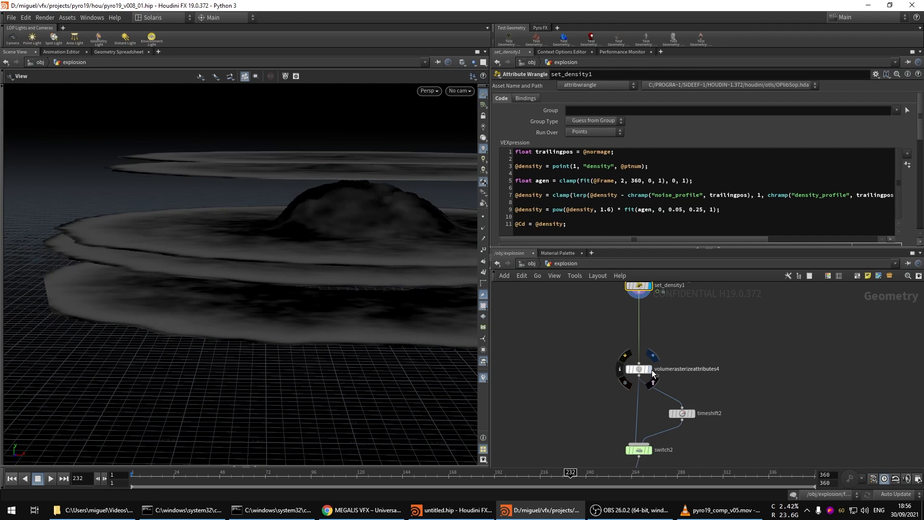
click(645, 369)
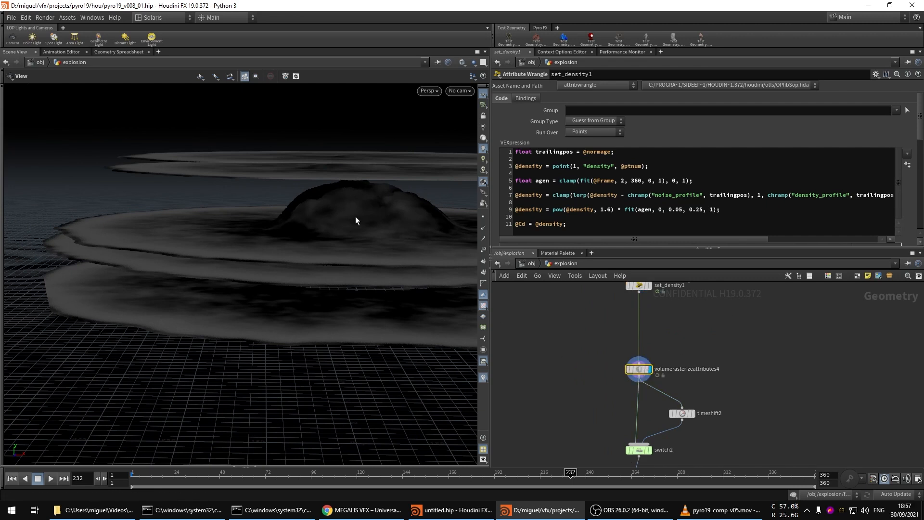
middle_drag(345, 214, 271, 250)
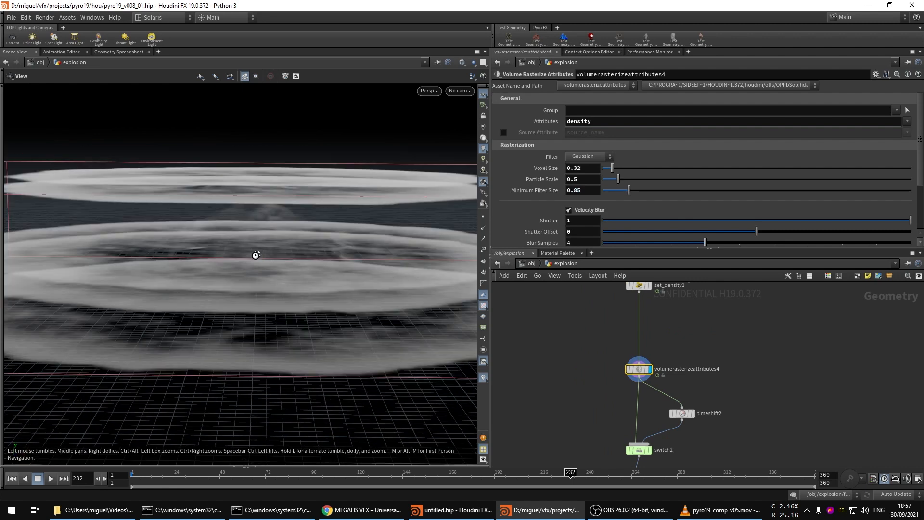
right_drag(272, 266, 259, 251)
drag(248, 231, 289, 279)
- Switch to VLC, play pyro19_comp_v05.mov to 00:03 to view the smoke trails beside the explosion, and return to Houdini
middle_drag(625, 383, 622, 325)
scroll(593, 369, down, 4)
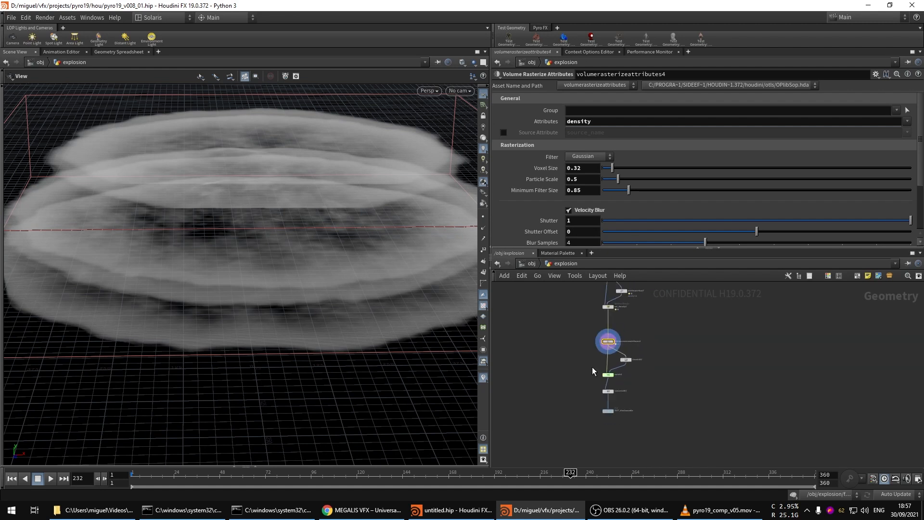
scroll(582, 370, up, 4)
scroll(586, 368, down, 8)
scroll(653, 390, down, 5)
middle_drag(674, 346, 676, 381)
click(722, 510)
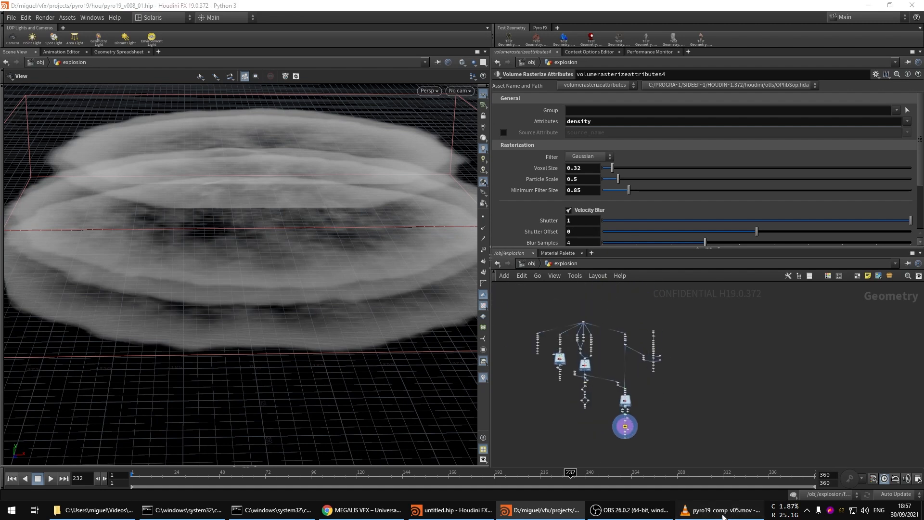
click(108, 481)
click(9, 493)
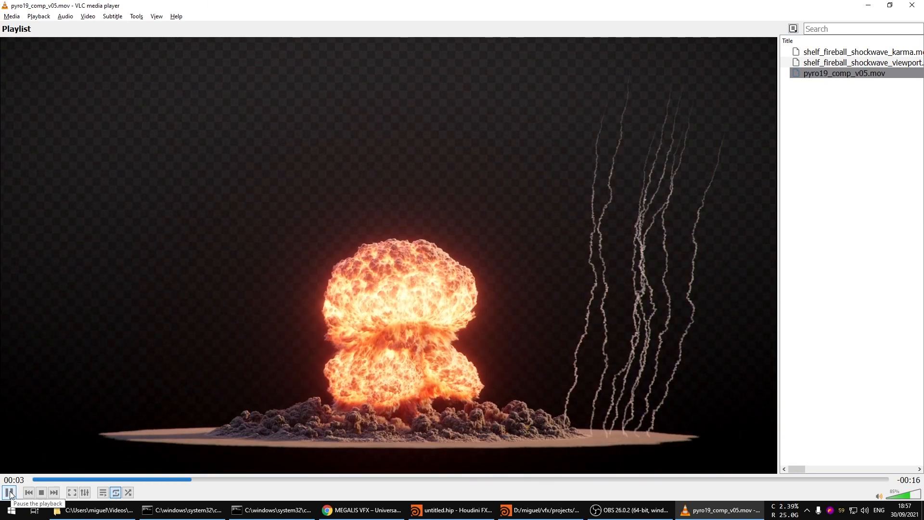
click(10, 495)
key(alt+Tab)
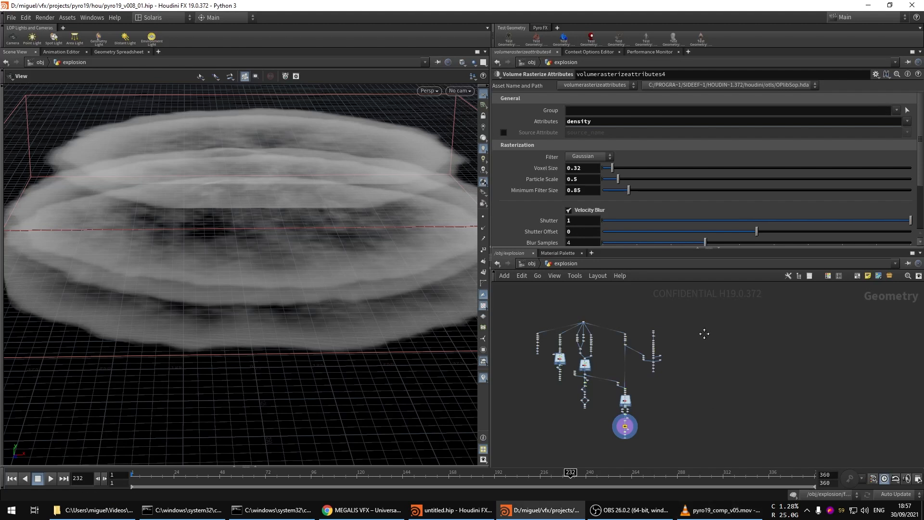
- Display the trailpath1 node of the smoke trails branch and inspect its generated trail lines
scroll(656, 328, up, 5)
scroll(648, 349, up, 5)
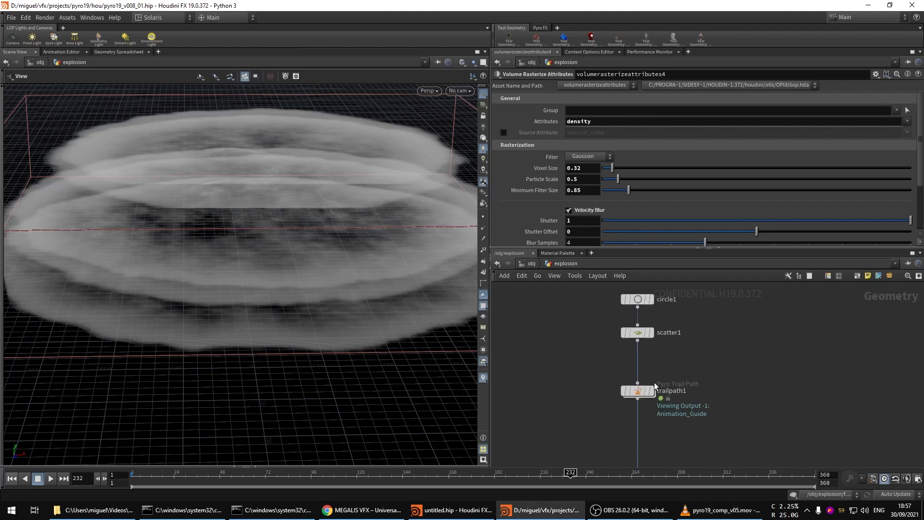
mouse_move(654, 388)
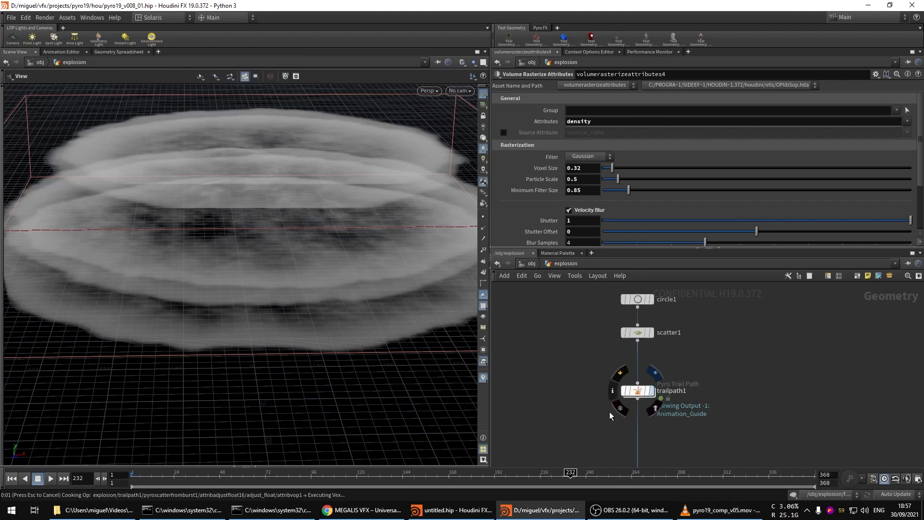
click(651, 390)
middle_drag(554, 388, 556, 350)
drag(332, 381, 325, 321)
right_drag(326, 321, 313, 333)
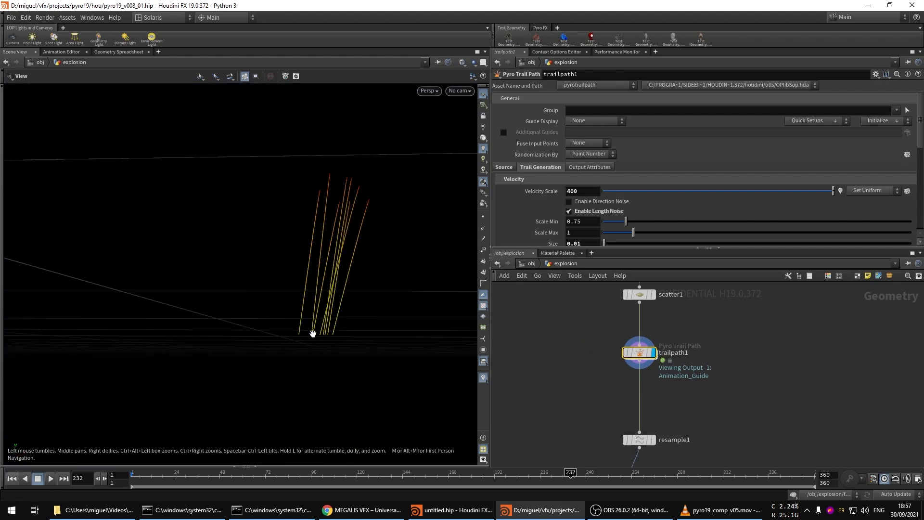
- Display the scatter1 source points, view them from above, and return the display to trailpath1 for comparison
drag(314, 332, 323, 359)
middle_drag(594, 352, 574, 399)
click(633, 341)
drag(319, 335, 355, 342)
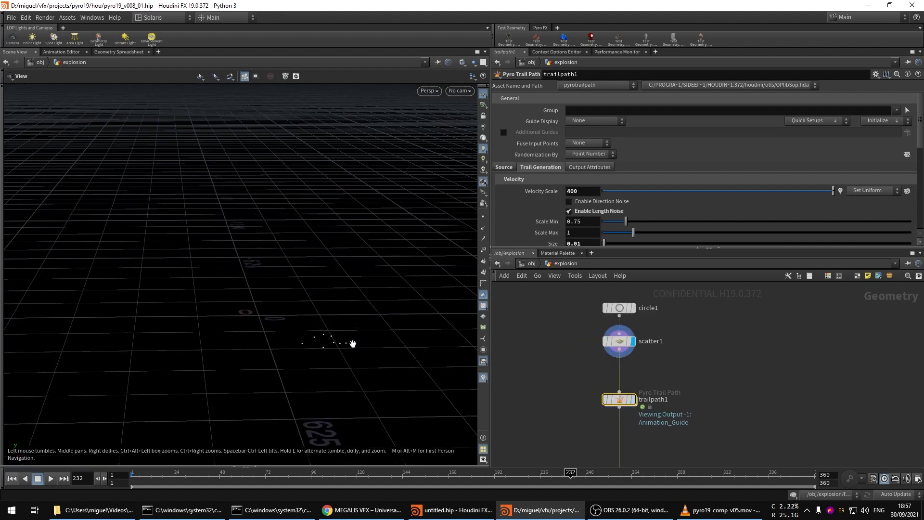
click(633, 399)
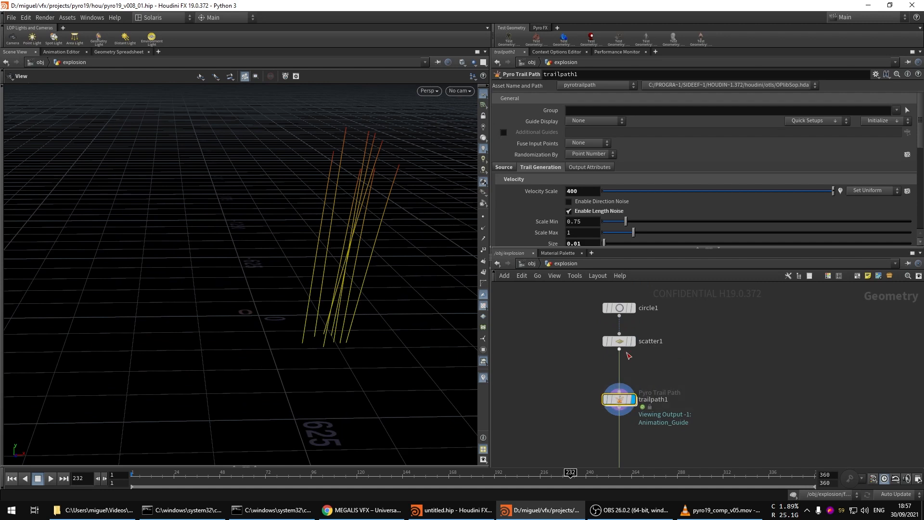
- Examine trailpath1's source shape, direction and trail distribution settings alongside the trails
scroll(544, 199, down, 5)
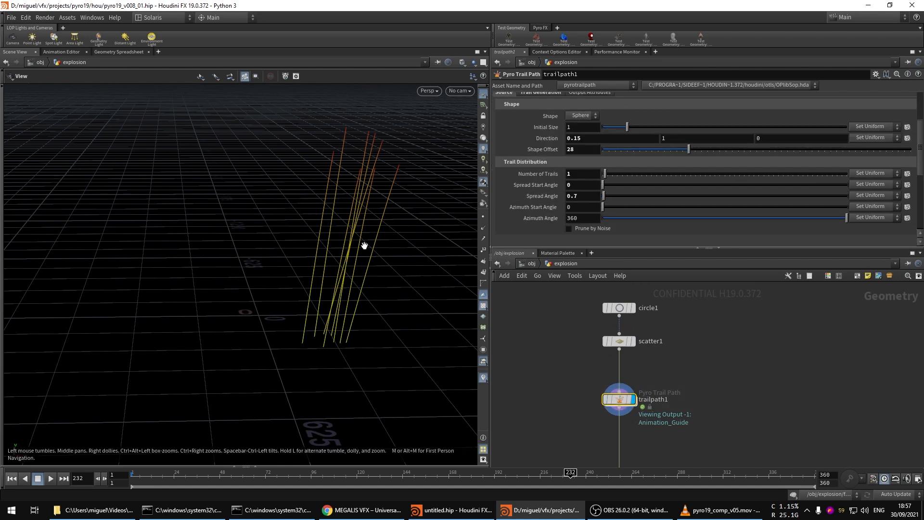
drag(361, 244, 310, 264)
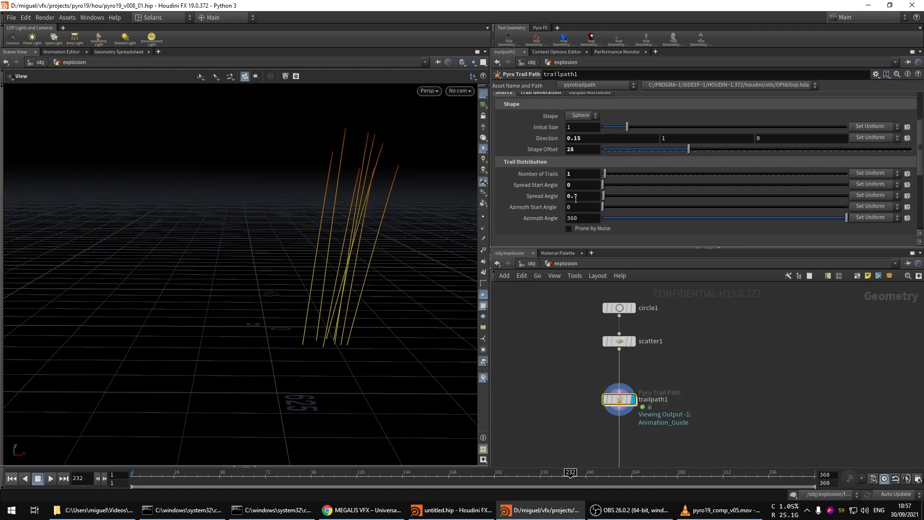
scroll(583, 186, up, 2)
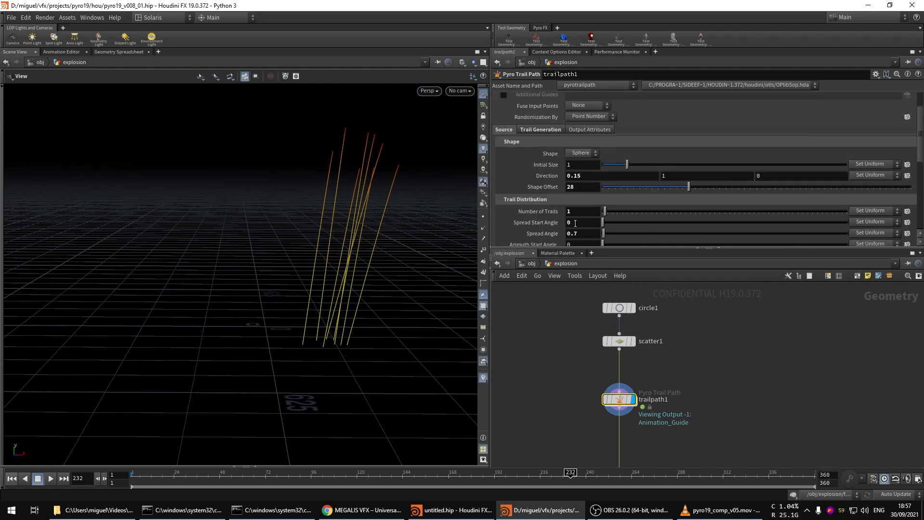
middle_drag(577, 223, 568, 202)
scroll(561, 357, down, 4)
scroll(597, 385, up, 3)
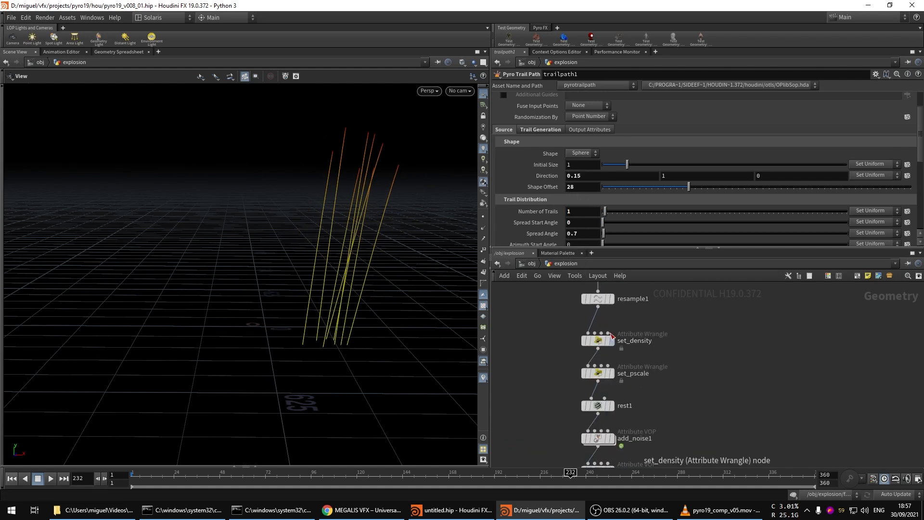
- Display resample1, inspect the resampled trail lines, and follow the network down to the noise nodes
click(612, 299)
right_drag(355, 253, 337, 255)
middle_drag(663, 409, 682, 286)
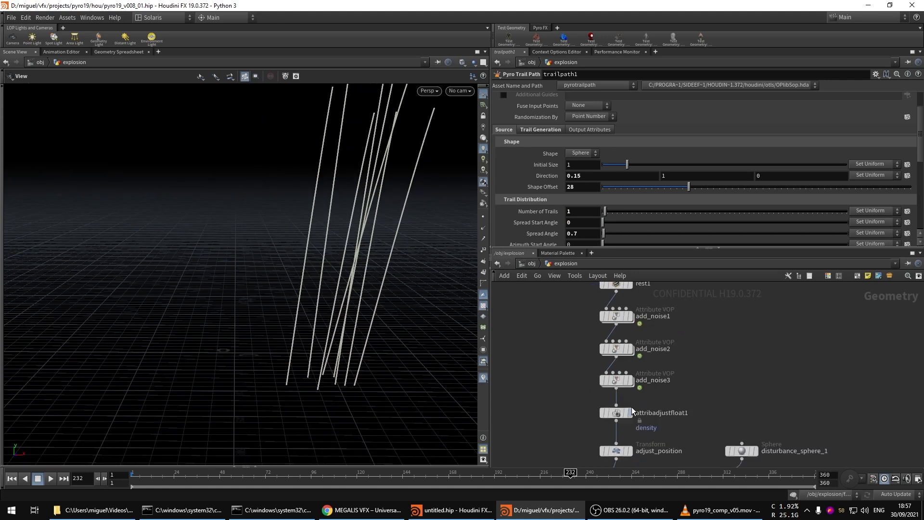
- Display add_noise3 and scrub the timeline to examine the noisy trails over time
click(631, 380)
right_drag(312, 296, 284, 404)
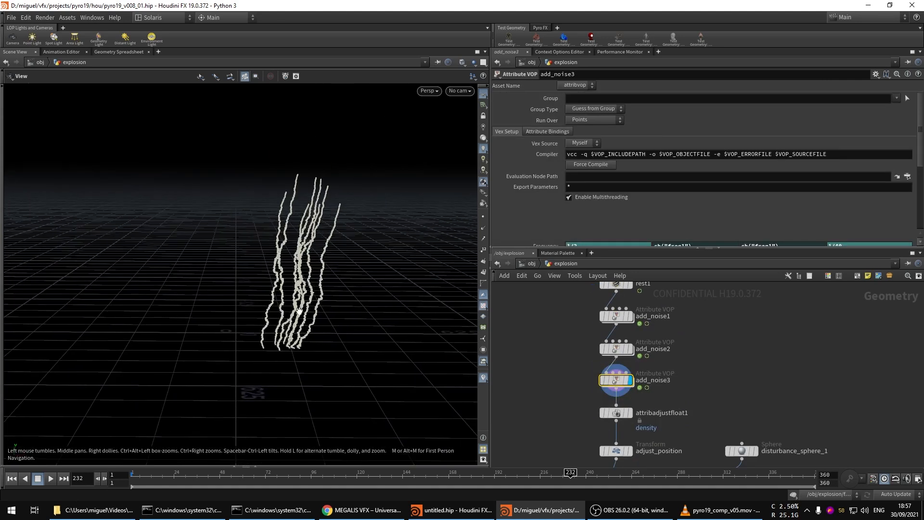
drag(285, 404, 278, 380)
drag(219, 474, 715, 474)
right_drag(328, 284, 366, 250)
drag(593, 477, 307, 464)
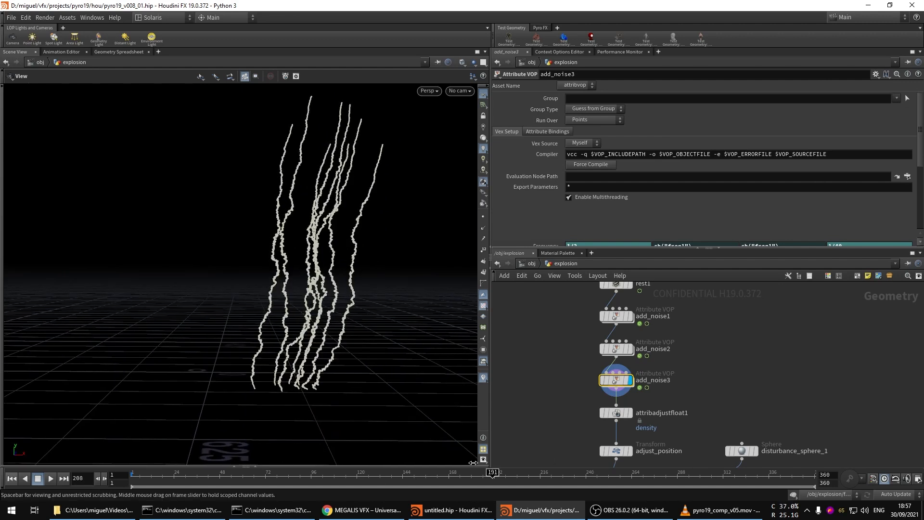
- Show disturbance_sphere_1 as a template over the trails and scrub to frame 102 to see its growth
scroll(567, 370, down, 5)
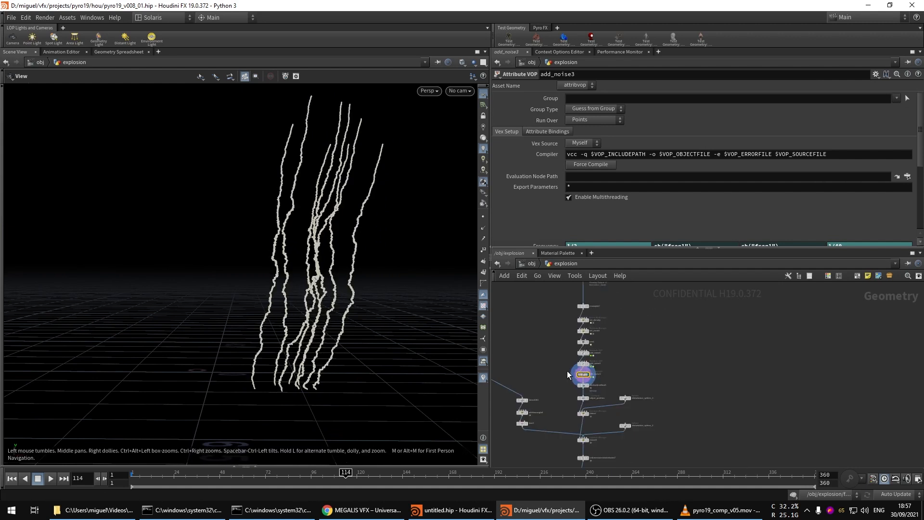
middle_drag(567, 371, 561, 331)
scroll(650, 354, up, 5)
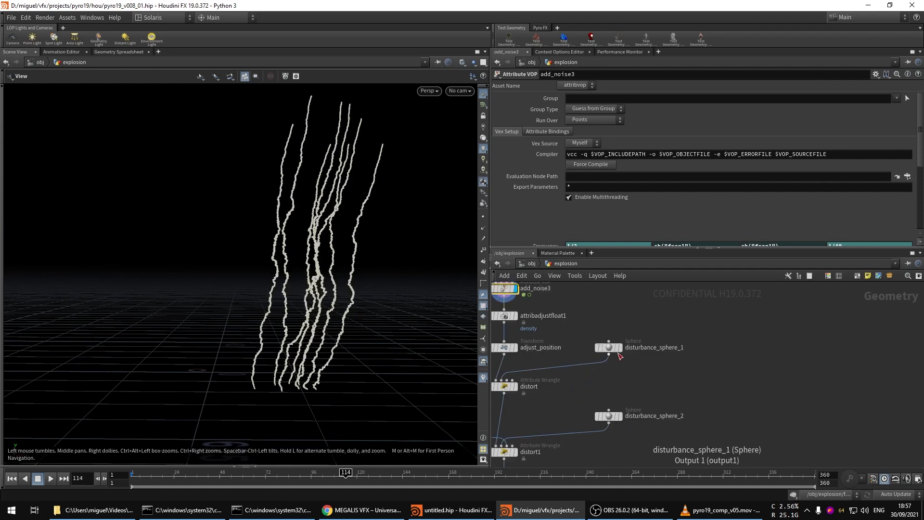
click(616, 348)
right_drag(307, 281, 274, 328)
drag(254, 473, 323, 473)
- Display the distort wrangle and scrub the timeline to examine how the expanding sphere affects the trails
click(516, 387)
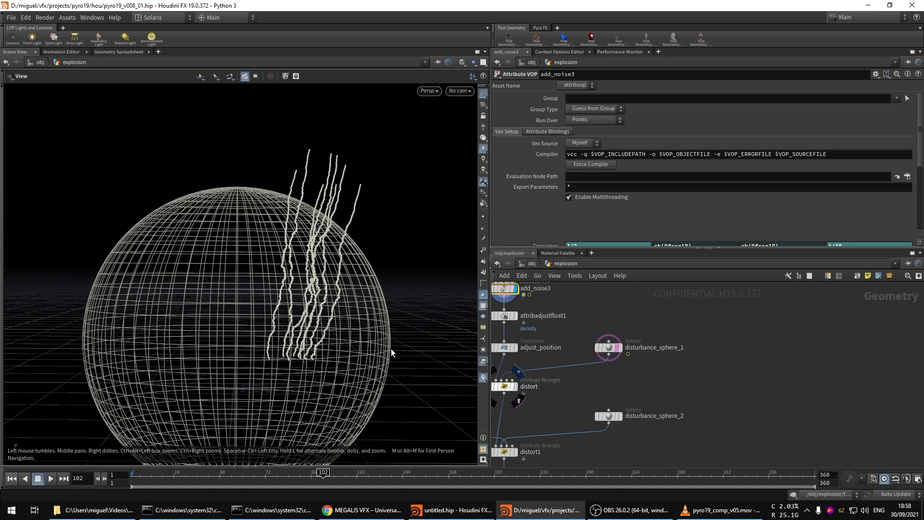
right_drag(373, 271, 409, 402)
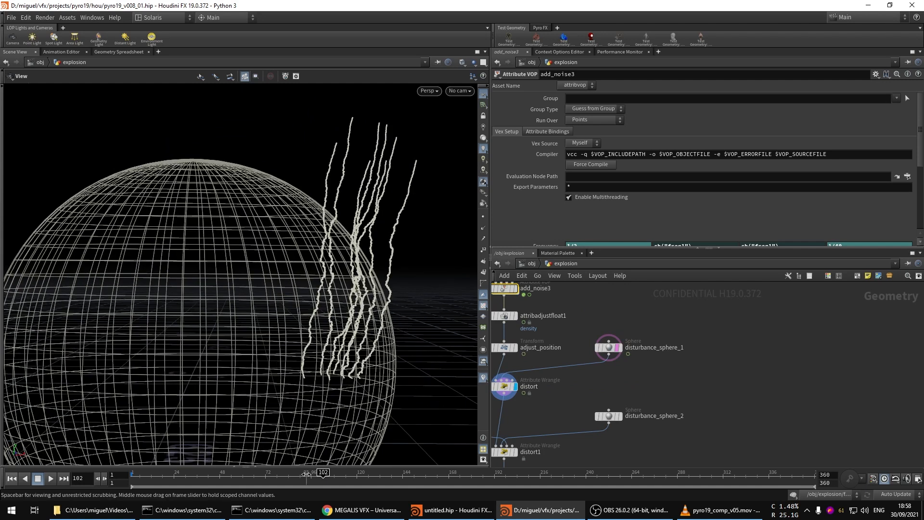
drag(230, 476, 357, 469)
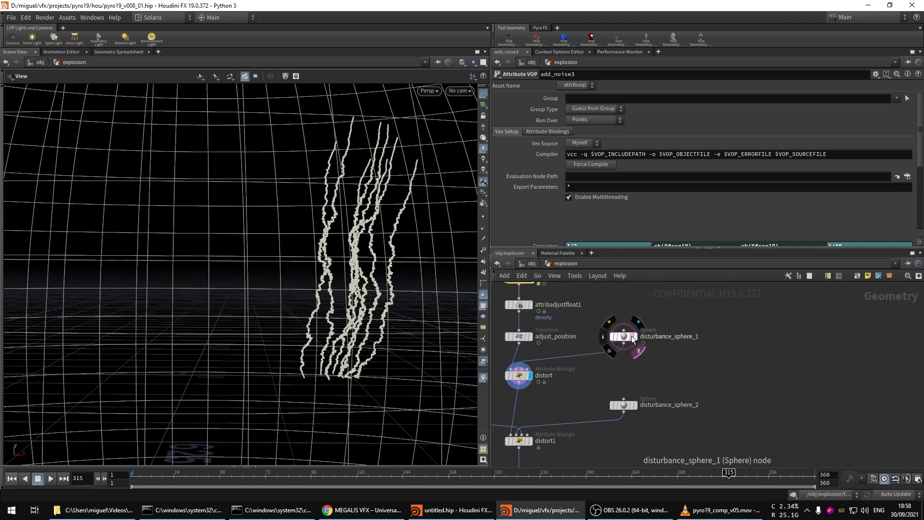
- Turn off the disturbance_sphere_1 template and inspect the distorted trails on their own
click(632, 336)
drag(321, 323, 446, 258)
right_drag(446, 258, 458, 326)
- Display volumerasterizeattributes7 and inspect its rasterization settings and the resulting smoke trail volume from several angles
middle_drag(747, 372, 803, 323)
scroll(742, 412, down, 6)
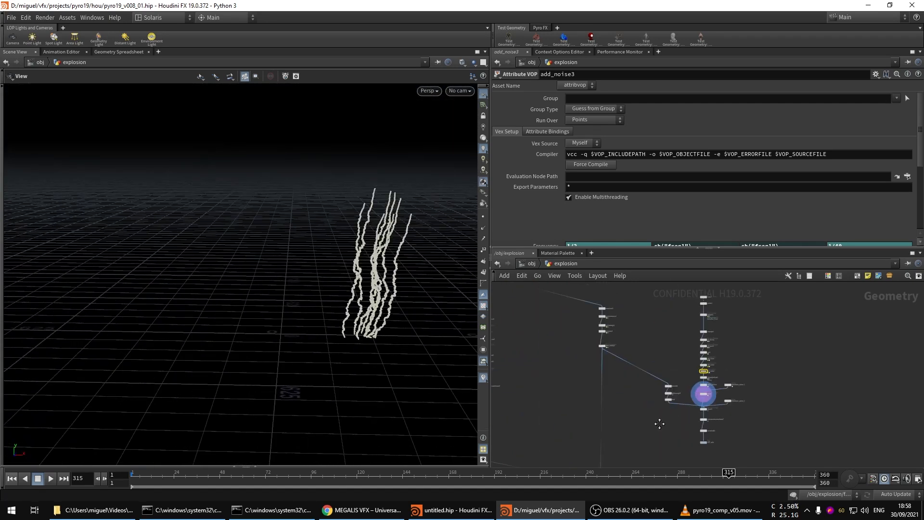
middle_drag(658, 423, 632, 396)
scroll(684, 405, up, 6)
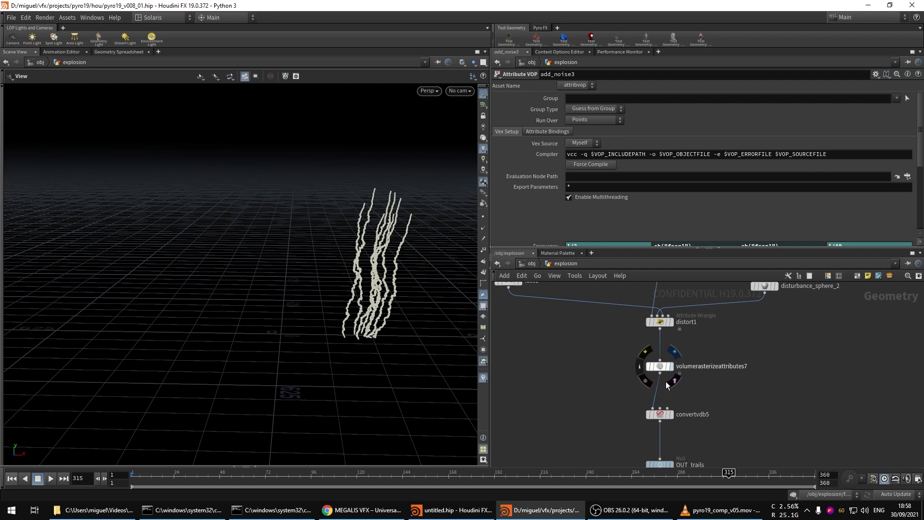
right_drag(402, 290, 452, 207)
drag(366, 327, 356, 268)
right_drag(356, 268, 235, 312)
drag(284, 257, 302, 299)
right_drag(317, 298, 289, 308)
scroll(620, 376, down, 8)
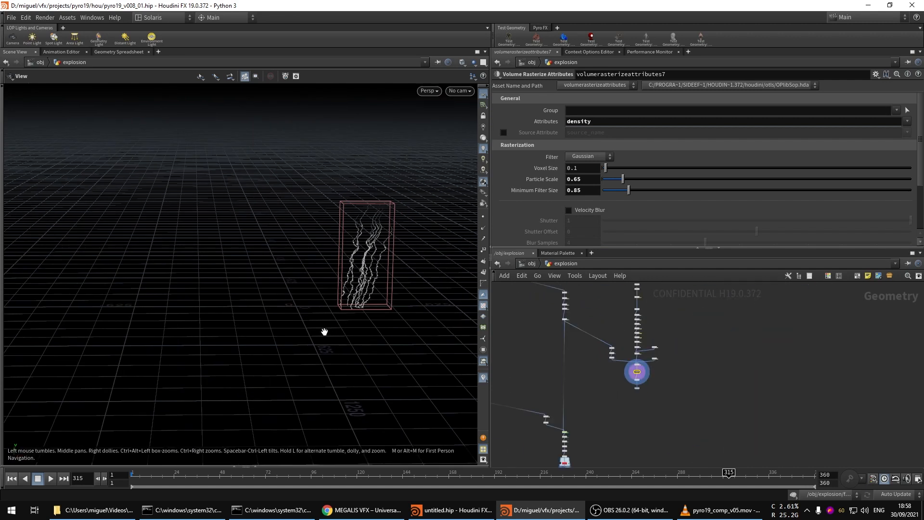
middle_drag(324, 332, 247, 367)
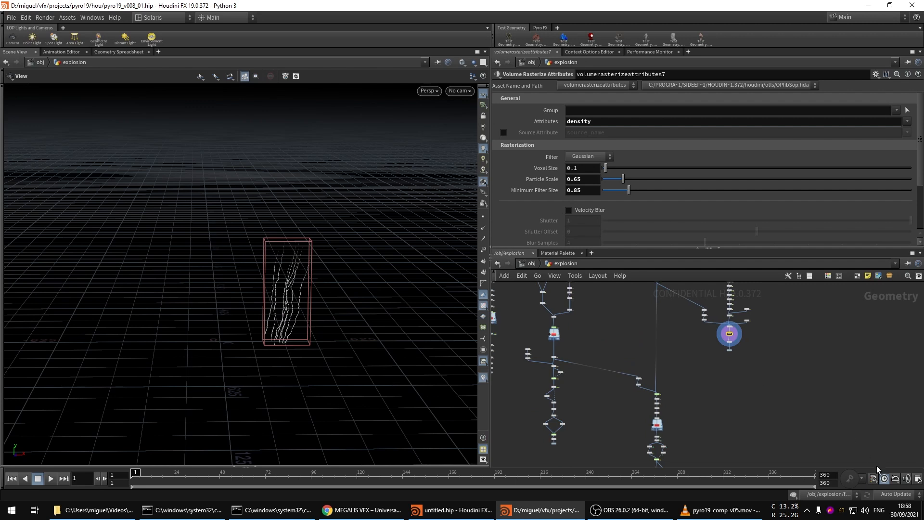
- Set the scene's update mode to Manual and go up from the explosion network to the object level
click(896, 494)
click(885, 480)
click(531, 263)
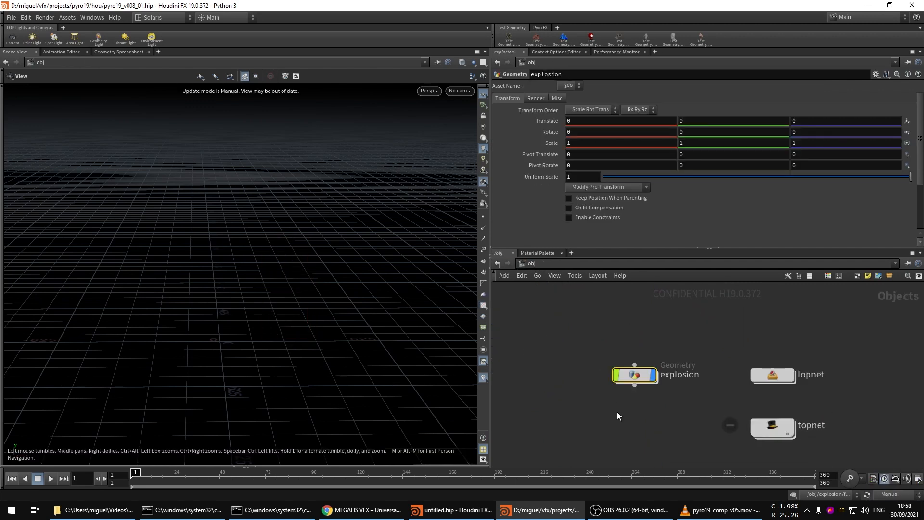
scroll(667, 353, up, 2)
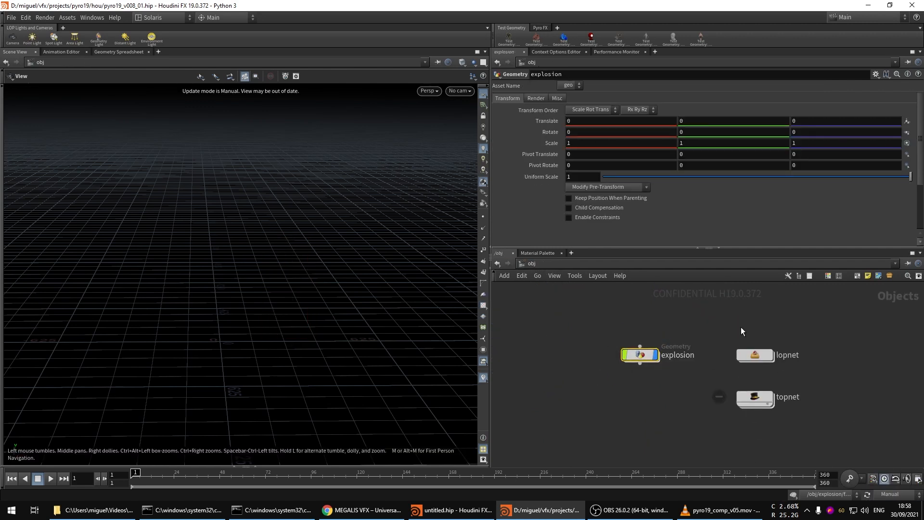
middle_drag(654, 358, 612, 369)
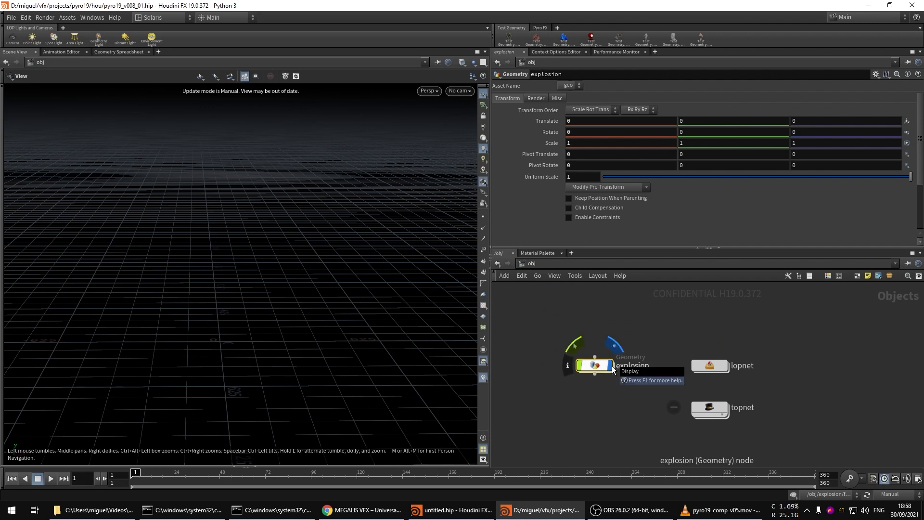
- Enter the lopnet network and look over its full node chain down to the two render branches
click(711, 364)
key(Return)
scroll(683, 373, down, 5)
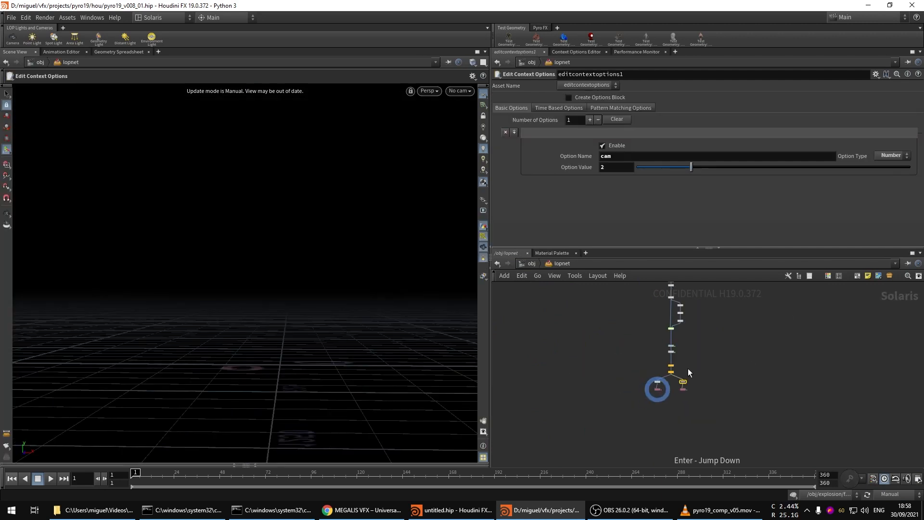
drag(607, 302, 611, 341)
middle_drag(608, 371, 602, 388)
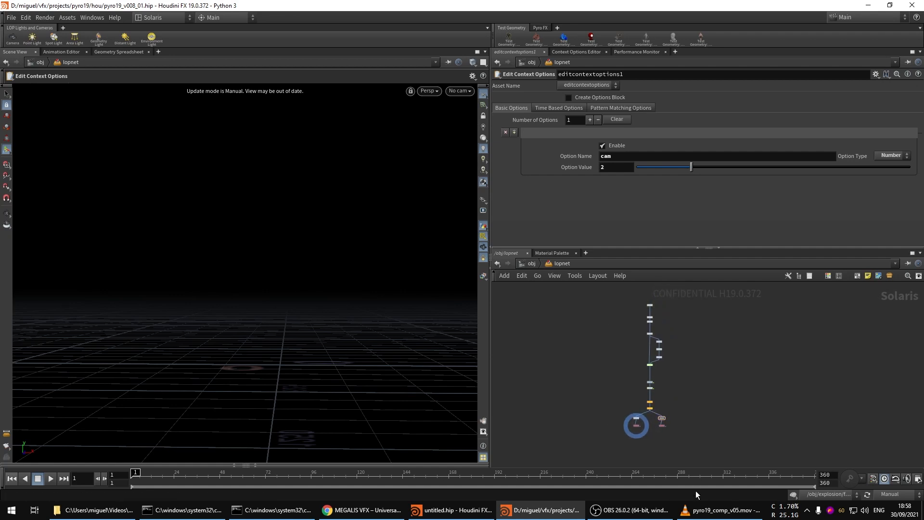
- Switch to VLC, play pyro19_comp_v05.mov to review the rendered shots, and return to Houdini
click(703, 510)
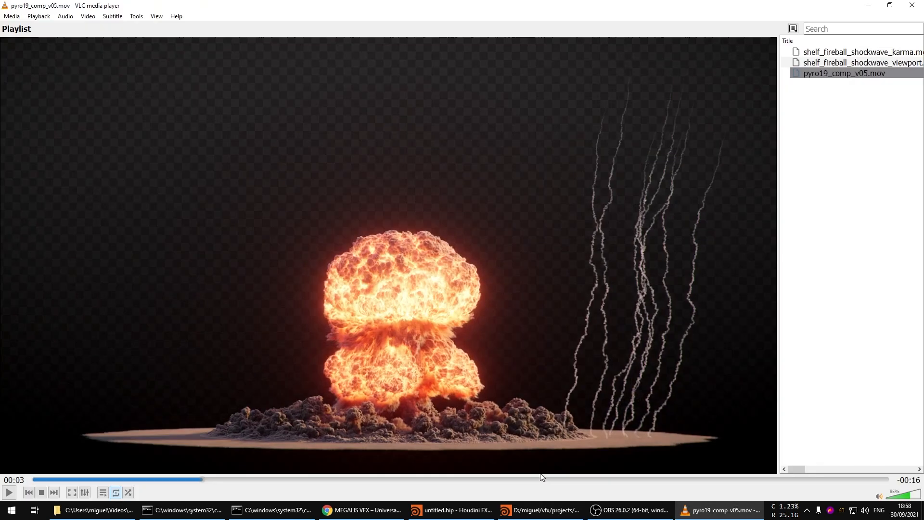
click(13, 495)
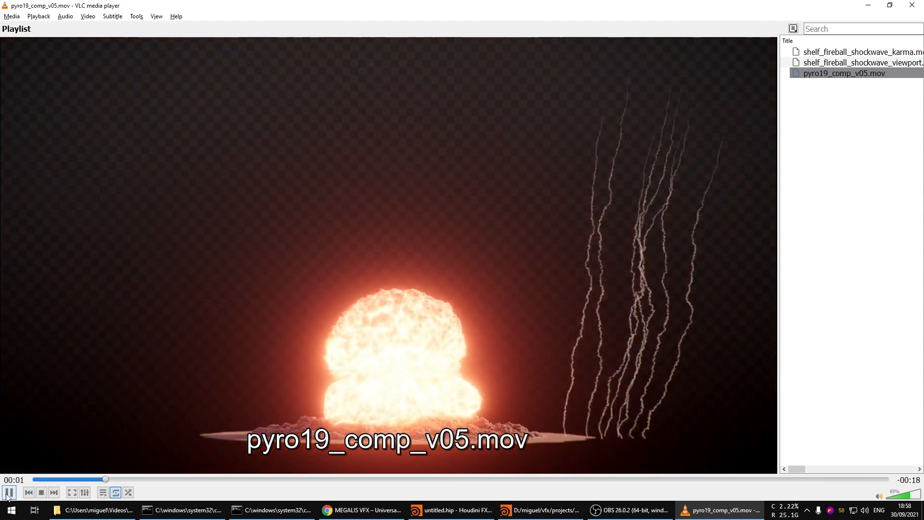
click(722, 515)
- Examine the render settings of the two Karma nodes, all_cam1 and all_cam2
scroll(640, 428, up, 5)
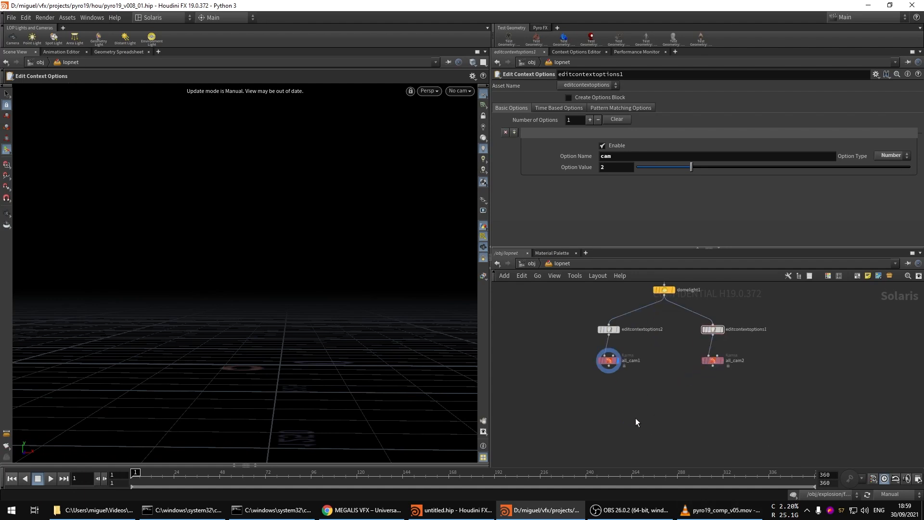
click(615, 361)
click(715, 359)
middle_drag(660, 366, 632, 456)
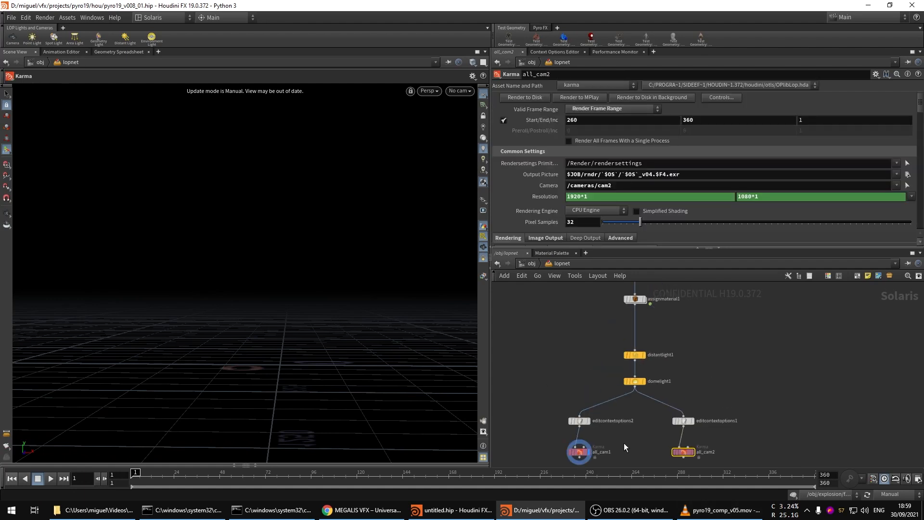
- Inspect the cam context option's name and value on editcontextoptions2
drag(588, 438, 588, 437)
middle_drag(537, 411, 547, 378)
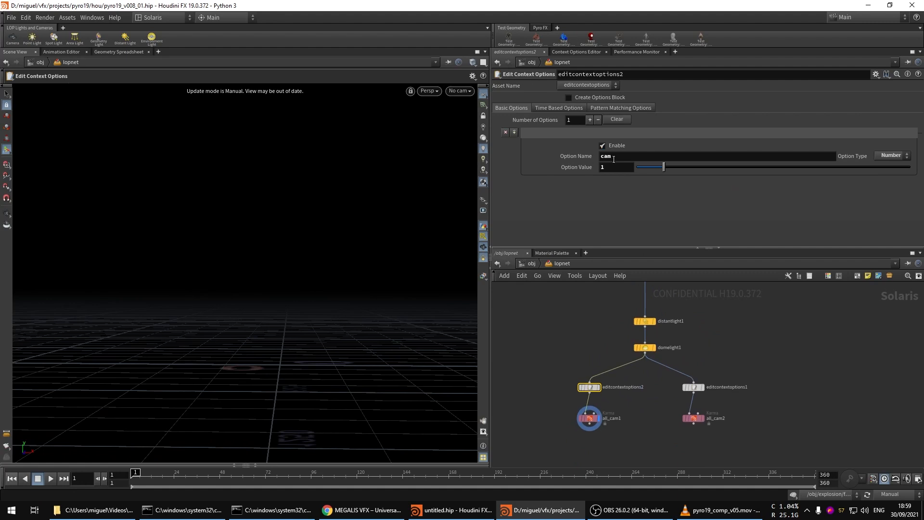
drag(619, 156, 538, 162)
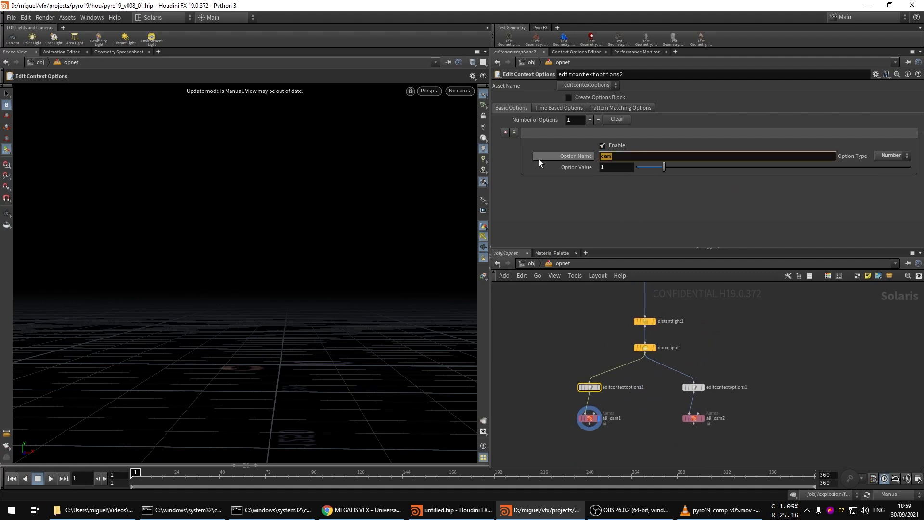
click(574, 344)
middle_drag(575, 333, 562, 362)
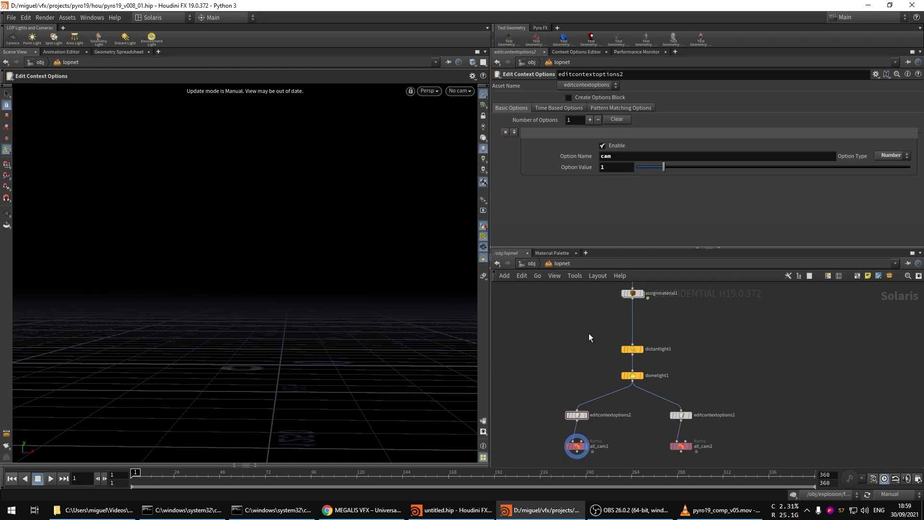
- Compare the all_cam1 Karma camera settings with the context option on editcontextoptions2 above it
scroll(585, 448, up, 4)
click(563, 453)
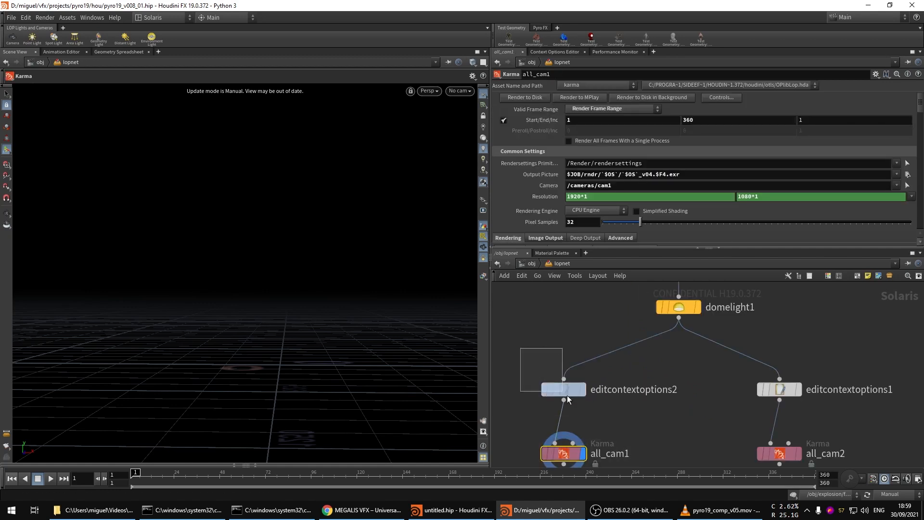
drag(567, 396, 568, 398)
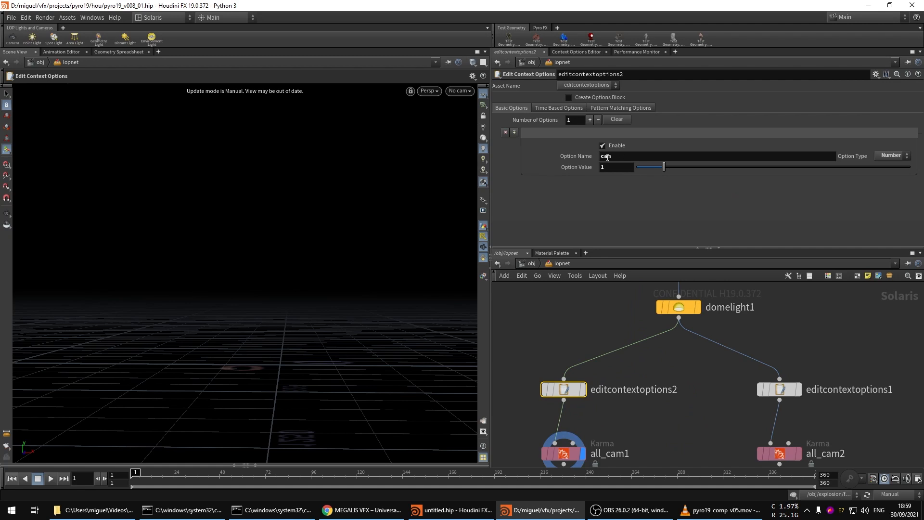
- Compare the all_cam2 Karma camera settings with the cam context option on editcontextoptions1
middle_drag(719, 419, 669, 365)
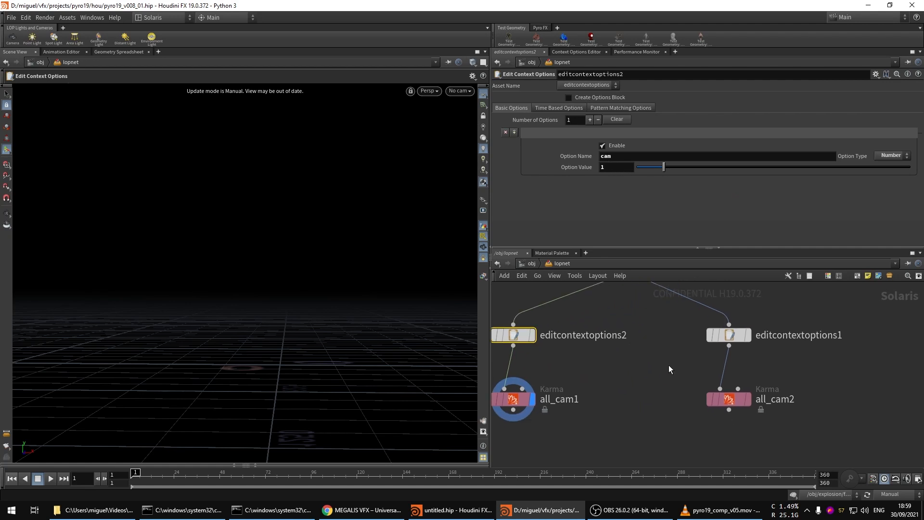
drag(815, 431, 816, 431)
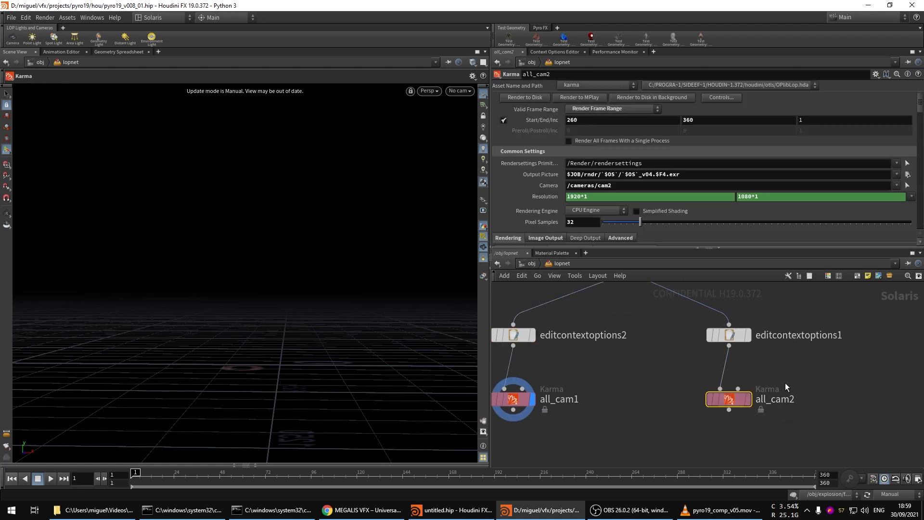
middle_drag(786, 383, 776, 422)
drag(782, 336, 683, 401)
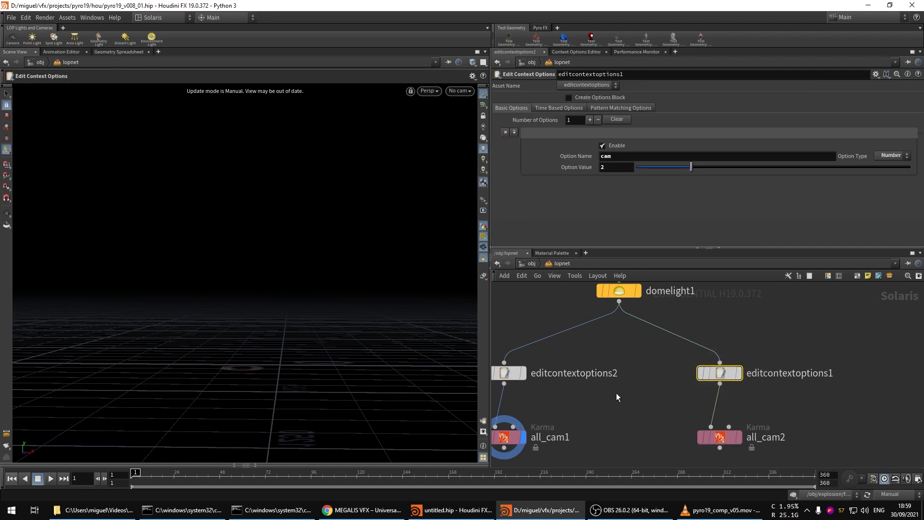
scroll(616, 406, down, 5)
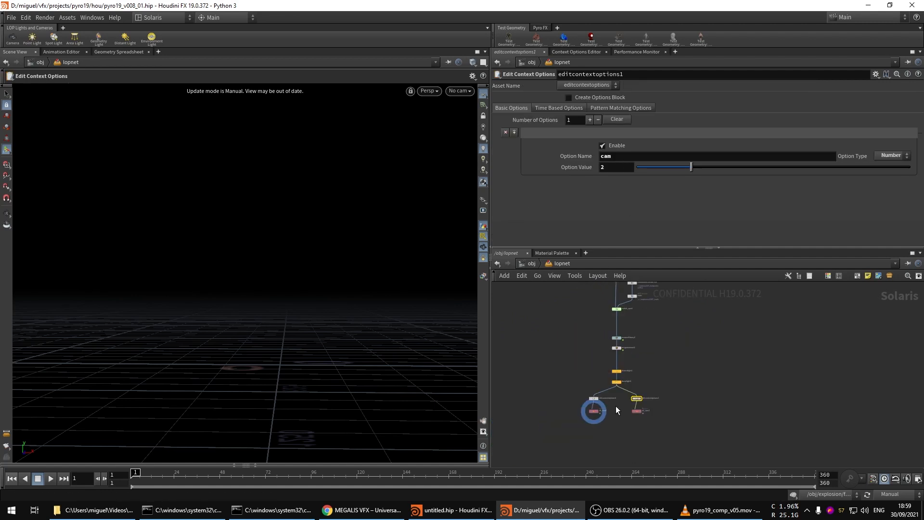
scroll(616, 406, down, 3)
middle_drag(579, 352, 576, 394)
scroll(575, 394, up, 3)
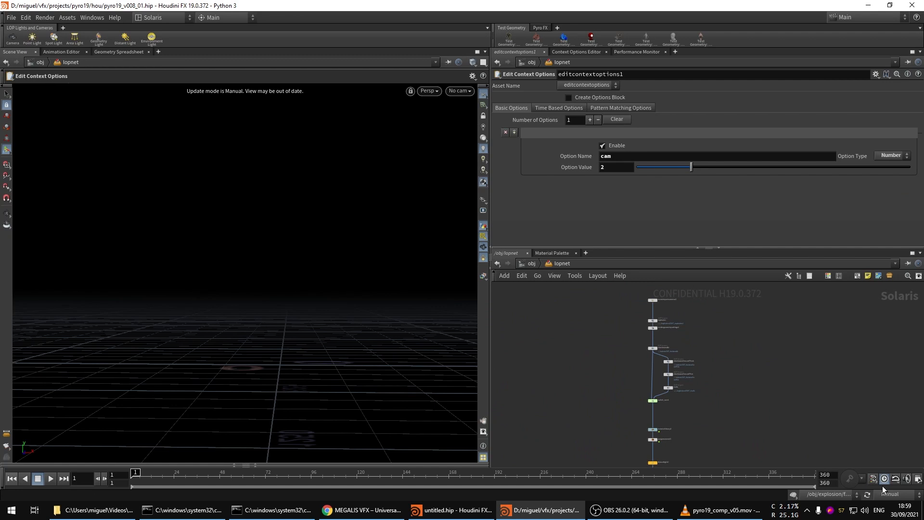
- Open the explosion geometry network and inspect the Select Input expression on switch_cam below the two frustumCull nodes
click(530, 263)
key(Return)
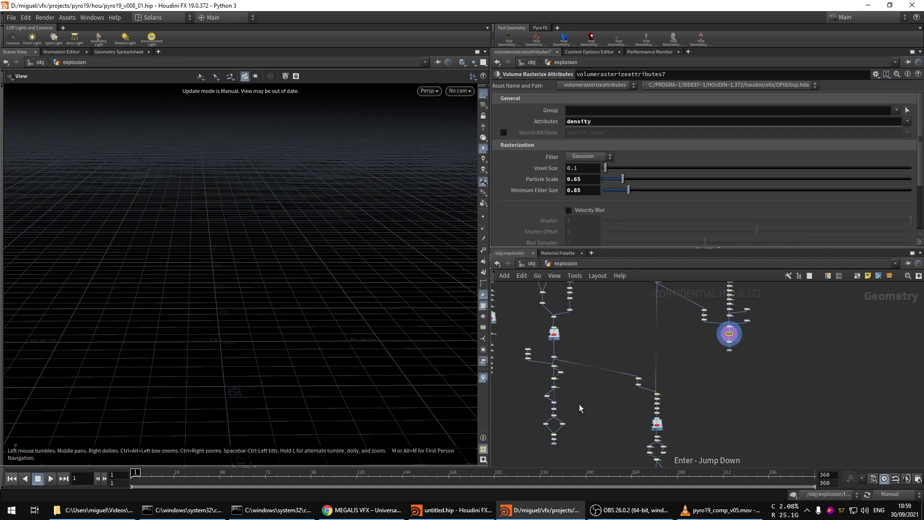
scroll(684, 365, up, 5)
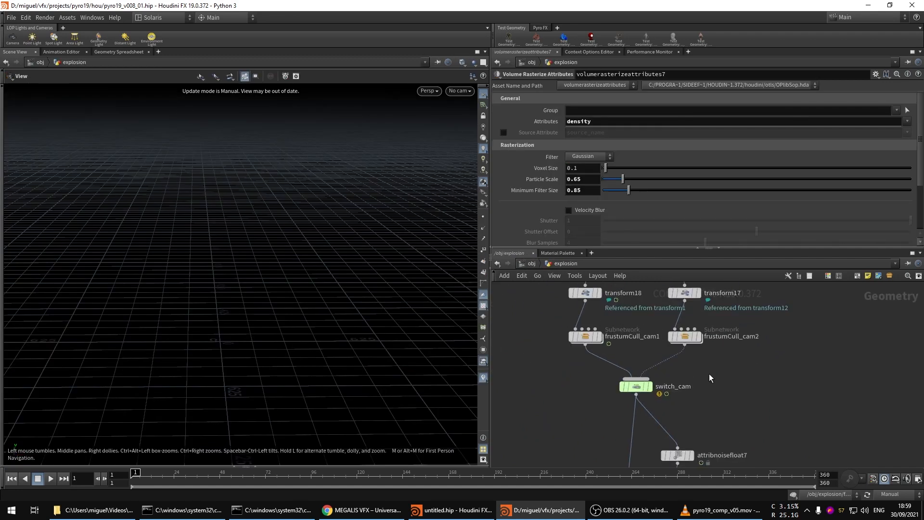
click(636, 386)
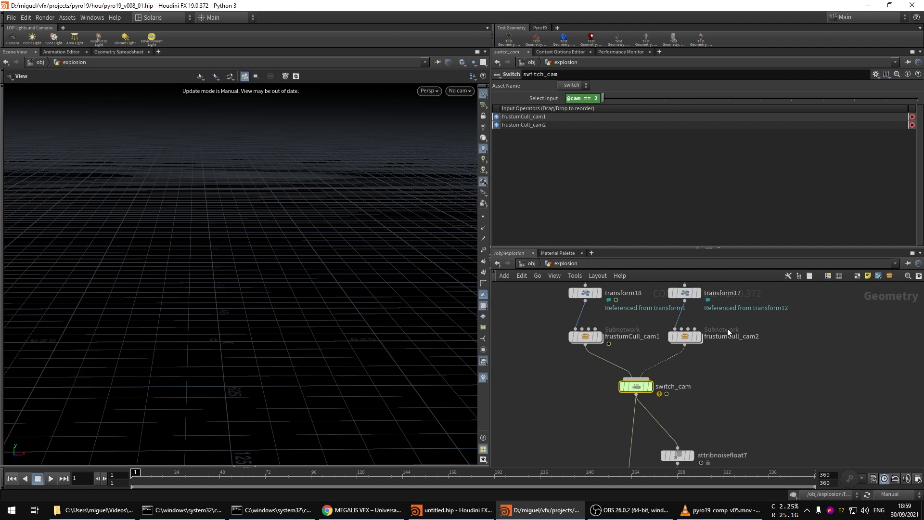
- Return to the lopnet and review its complete node chain from the camera import down to the Karma nodes
click(531, 265)
click(712, 364)
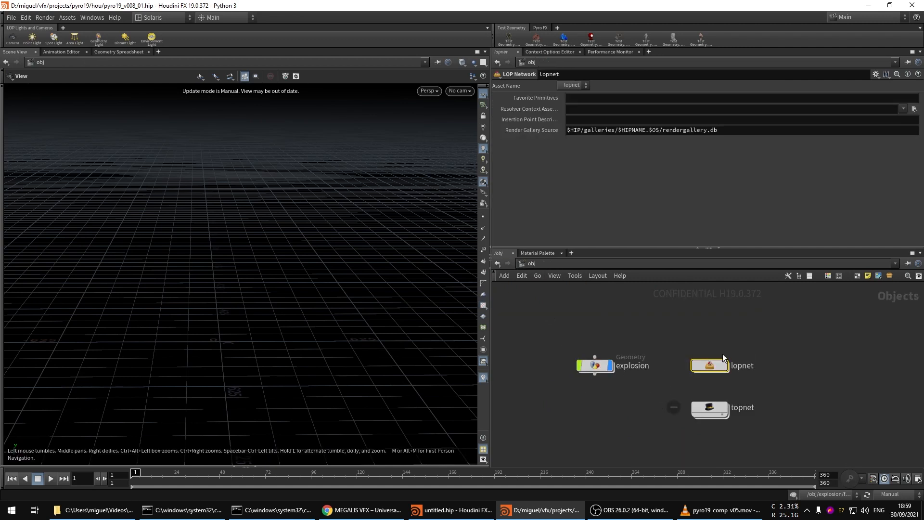
key(Return)
mouse_move(665, 355)
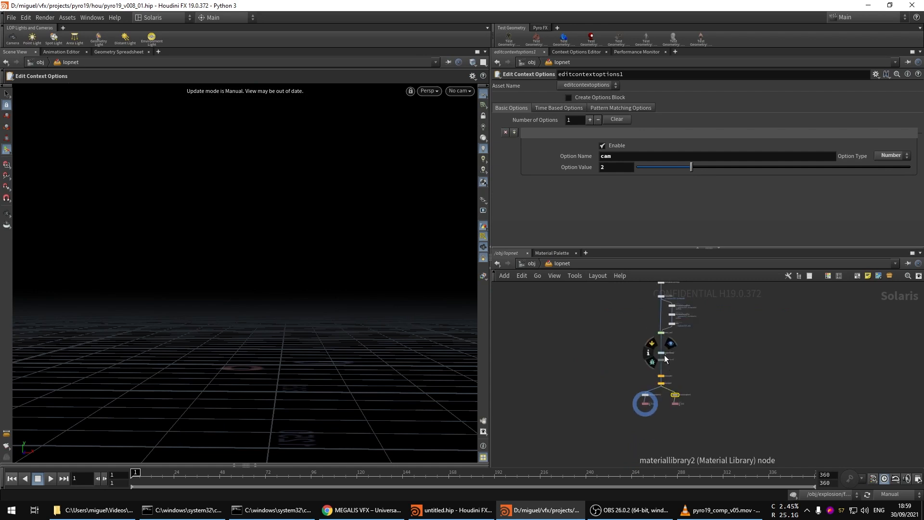
middle_drag(620, 347, 597, 372)
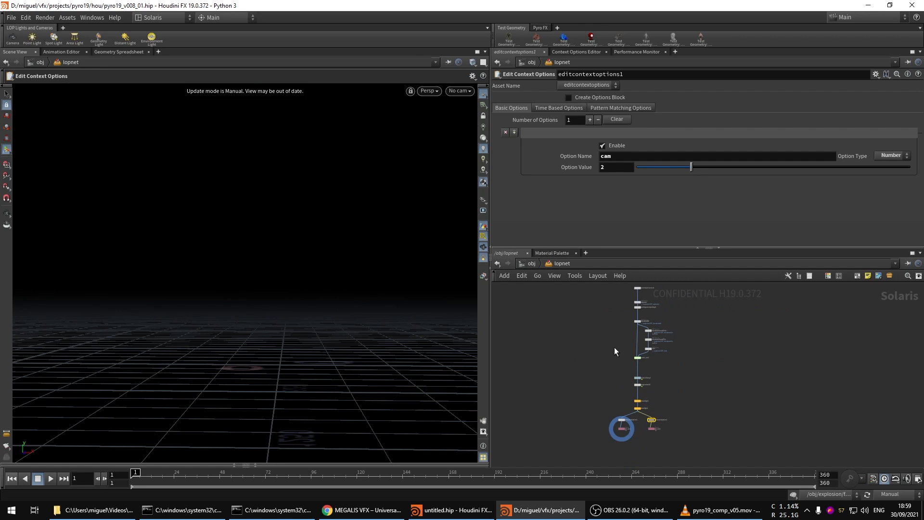
middle_drag(612, 333, 588, 360)
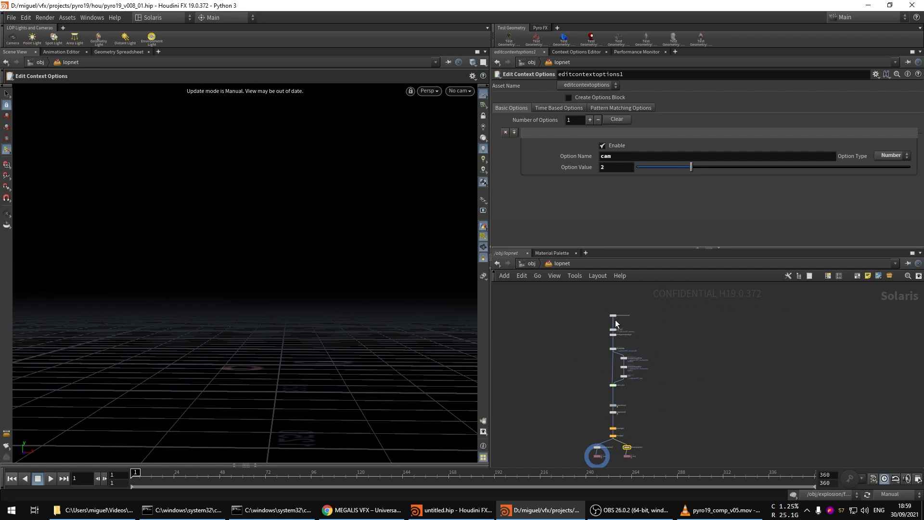
middle_drag(570, 426, 565, 416)
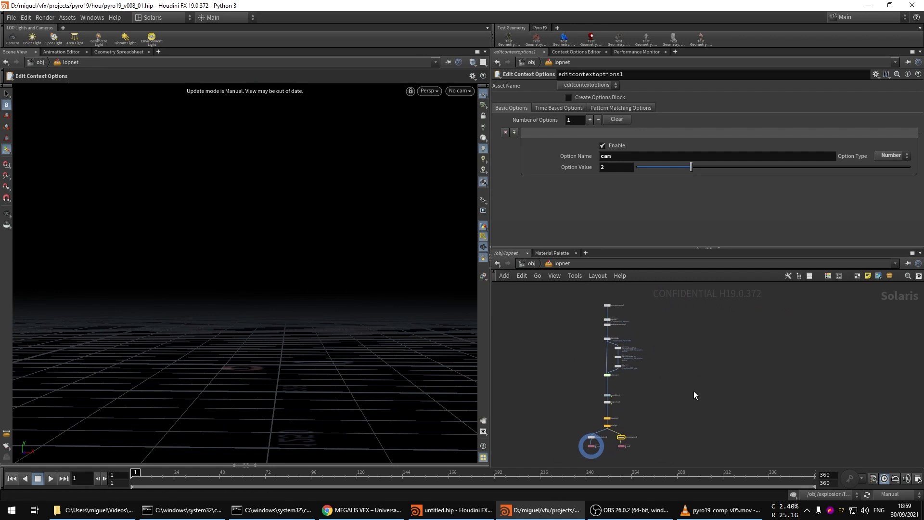
middle_drag(670, 382, 673, 392)
- Inspect the object import settings of sceneimportcameras1 at the start of the chain
scroll(621, 322, up, 5)
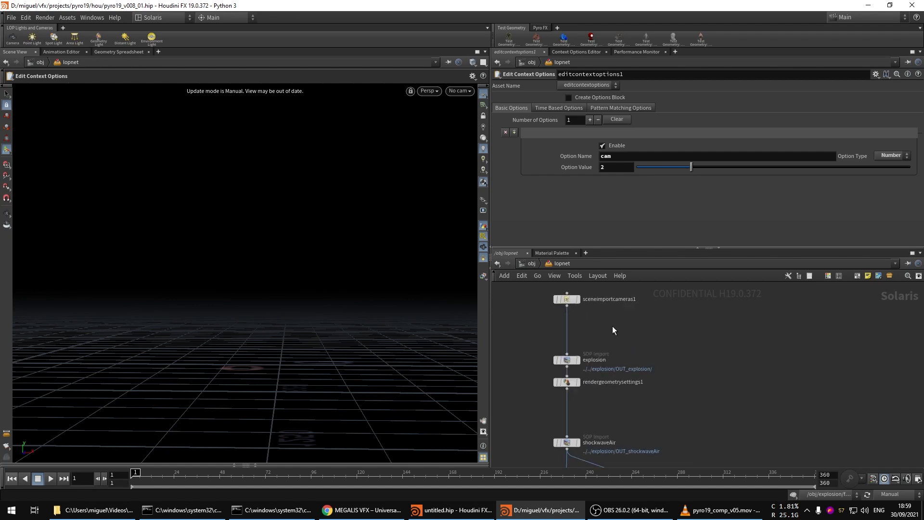
middle_drag(612, 325, 665, 355)
drag(666, 355, 541, 305)
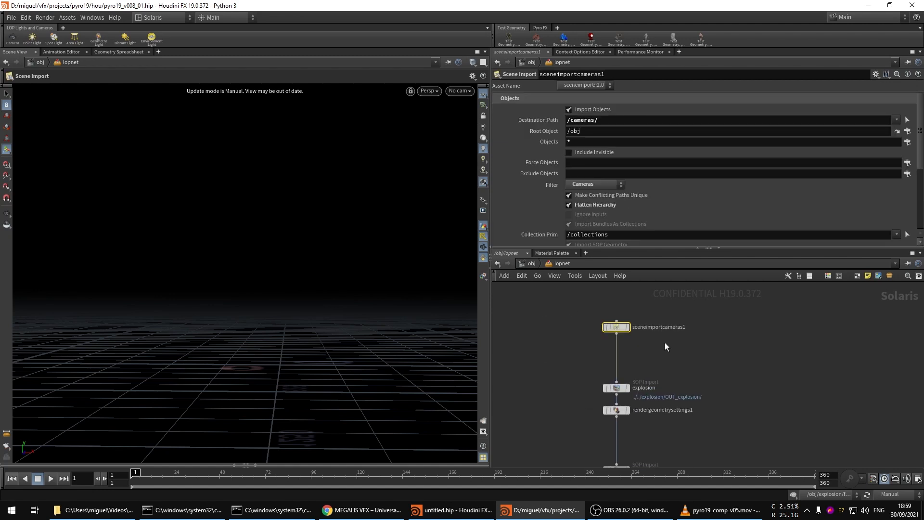
middle_drag(673, 373, 659, 331)
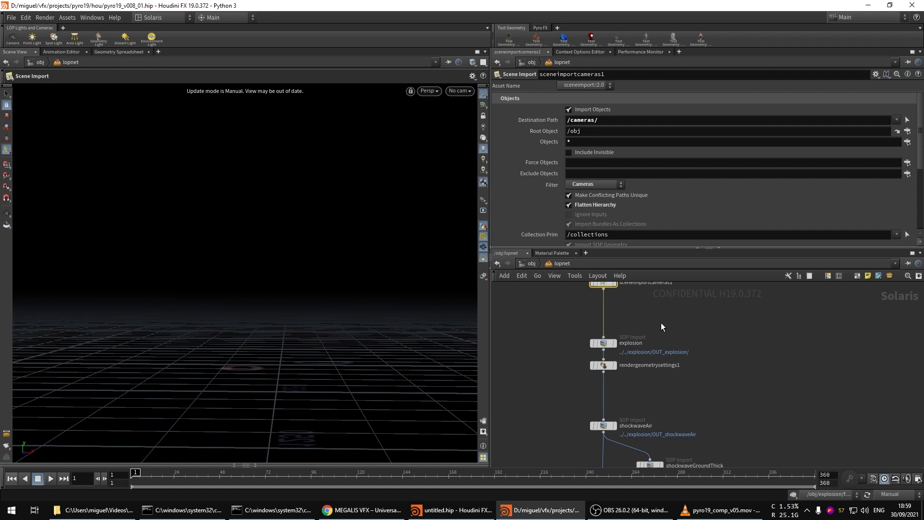
- Inspect the SOP paths and import settings of the explosion and shockwaveAir SOP Import nodes
drag(660, 322, 573, 343)
middle_drag(719, 401, 698, 357)
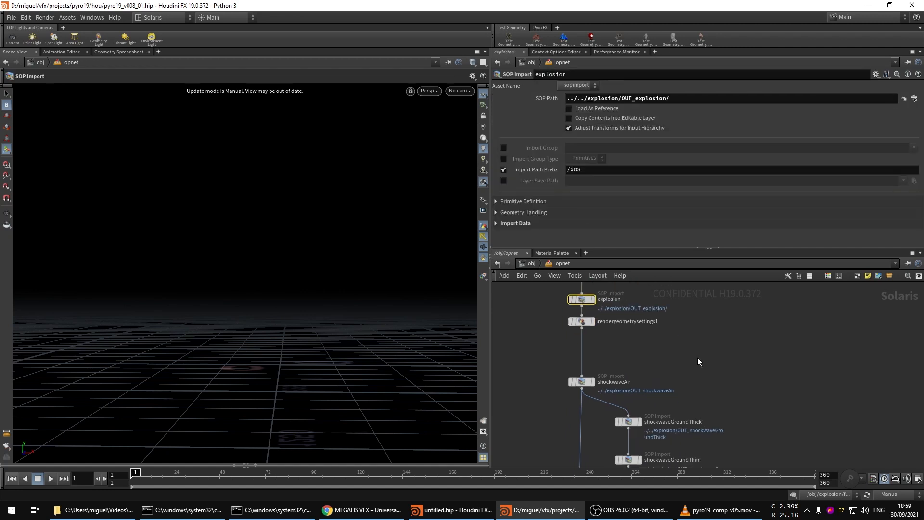
scroll(676, 374, down, 4)
scroll(634, 363, up, 4)
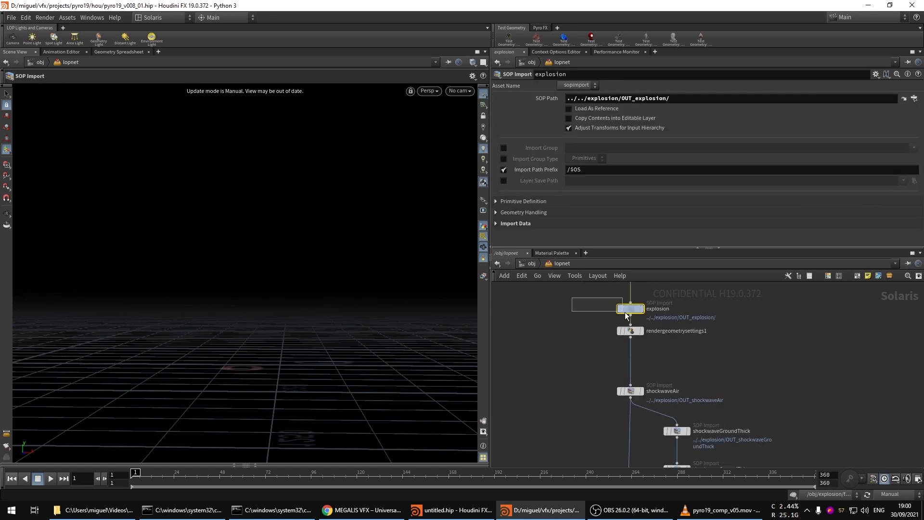
drag(648, 395, 648, 396)
middle_drag(579, 320, 579, 357)
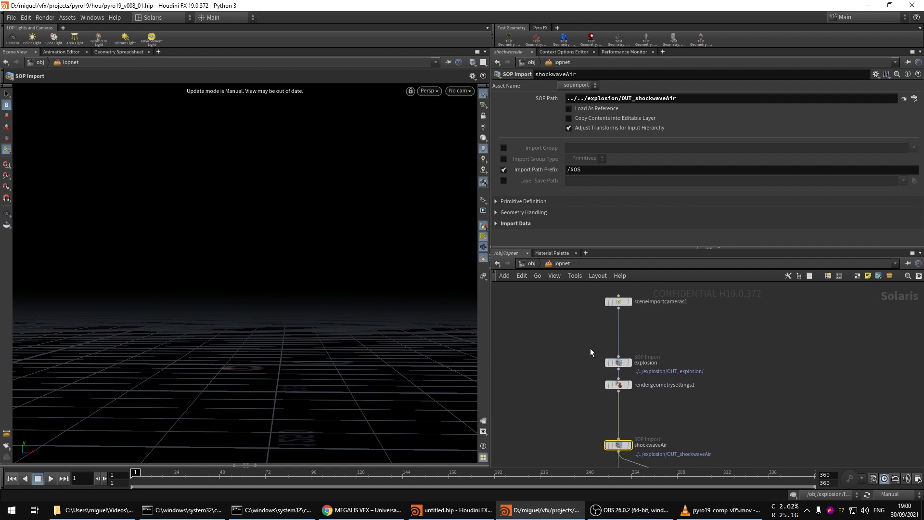
- Switch to VLC, check the close-up shot near the end of pyro19_comp_v05.mov, and return to Houdini
middle_drag(578, 442, 575, 323)
middle_drag(572, 415, 572, 328)
middle_drag(580, 375, 581, 422)
key(alt+Tab)
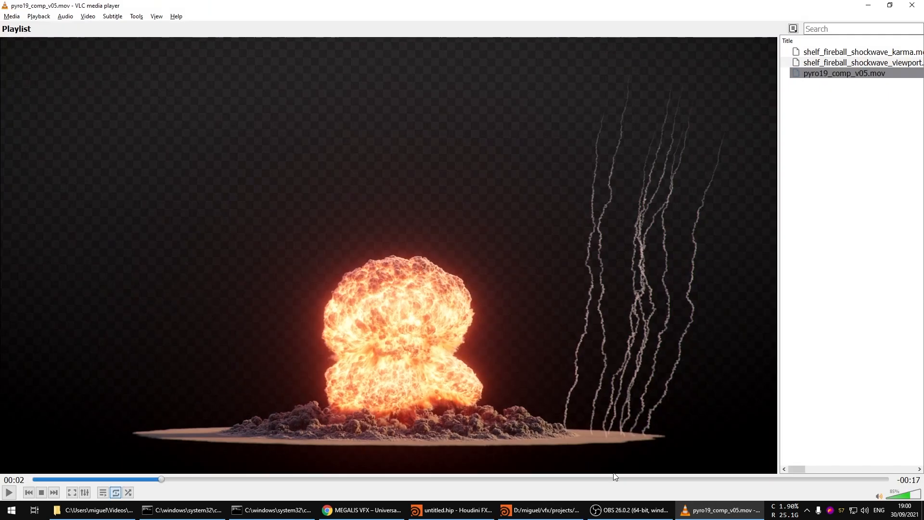
drag(616, 479, 751, 479)
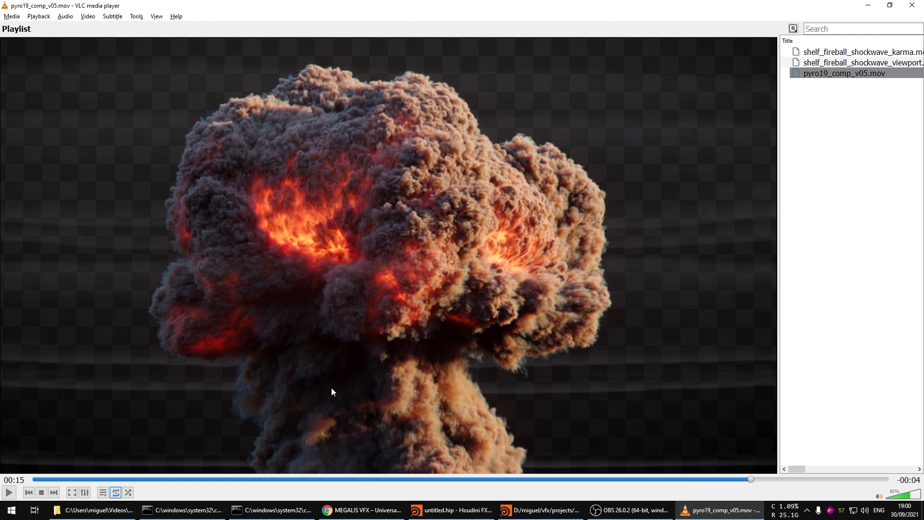
click(722, 509)
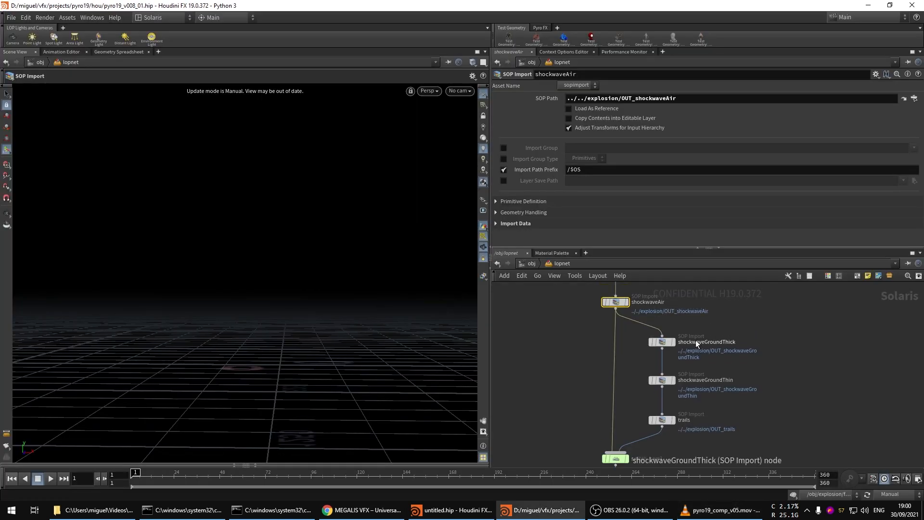
- Inspect the SOP paths of the shockwaveGroundThick, shockwaveGroundThin and trails import nodes
click(659, 343)
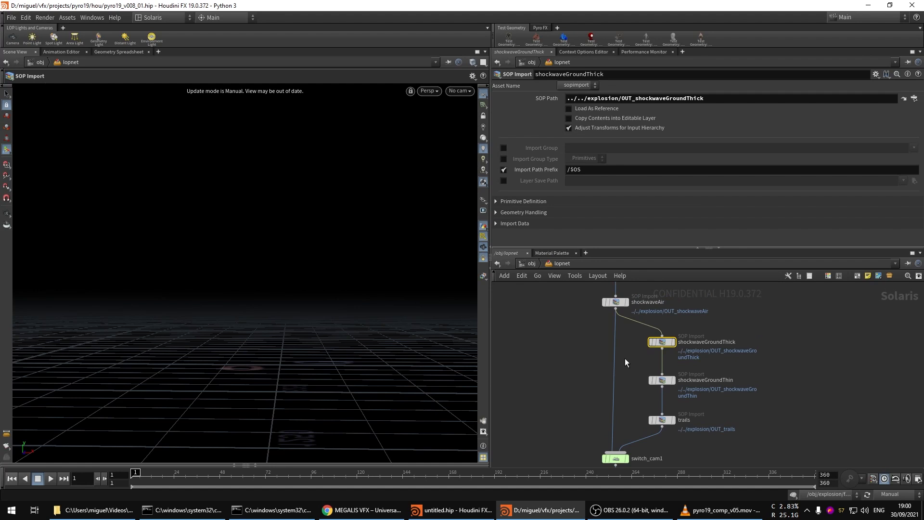
drag(625, 359, 692, 395)
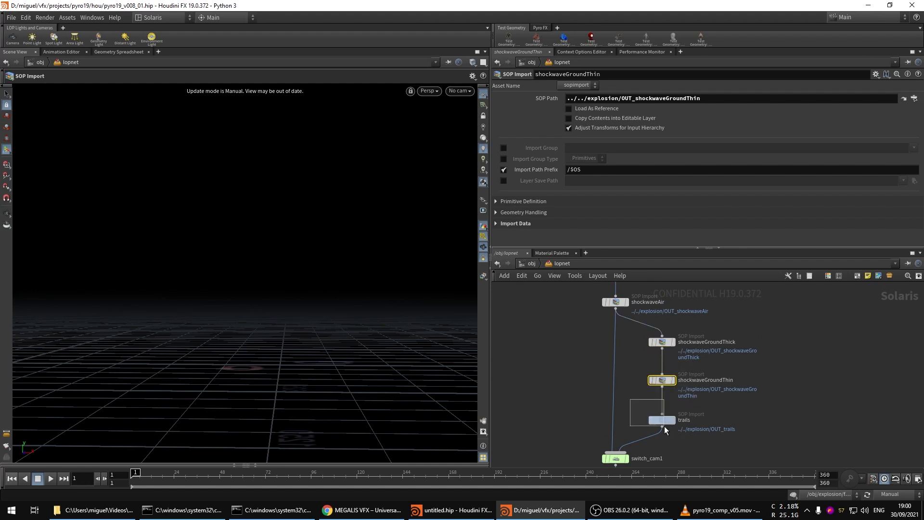
drag(664, 426, 687, 429)
- Inspect the Select Input expression on switch_cam1, which chooses between the shockwaveAir and trails branches
middle_drag(761, 420, 774, 362)
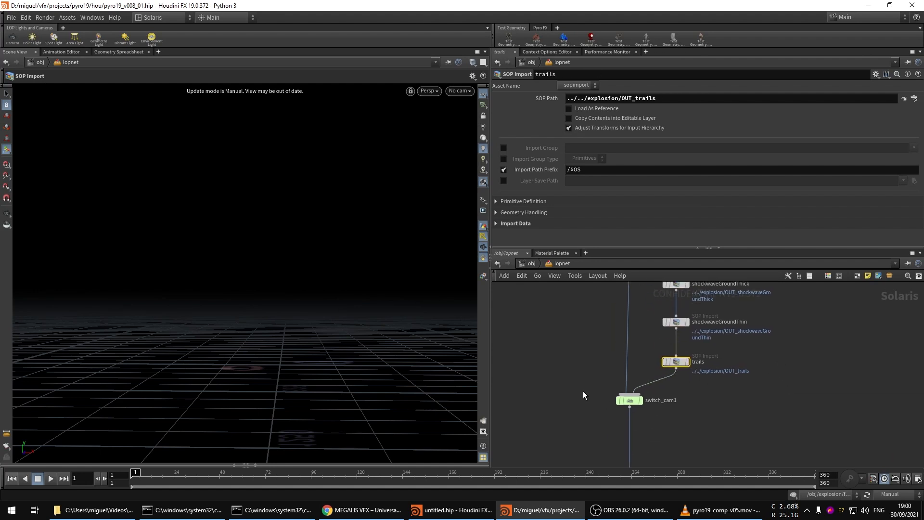
drag(583, 391, 698, 418)
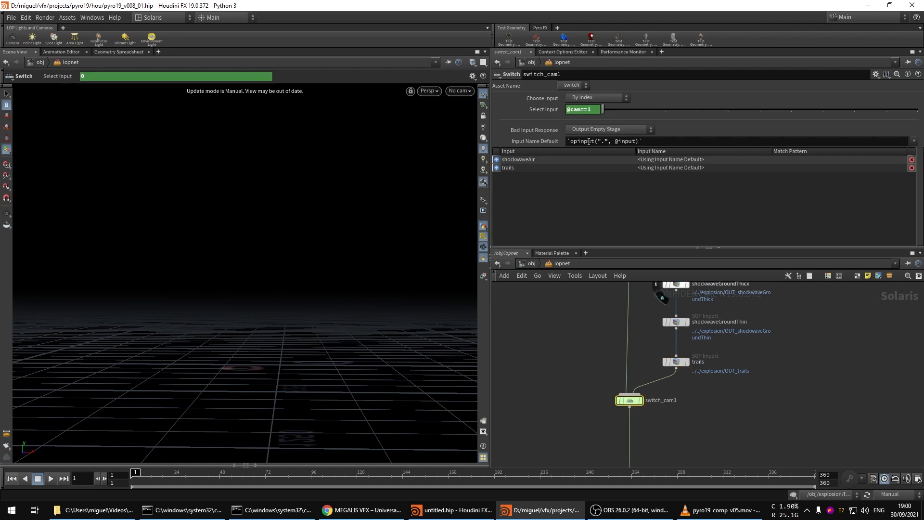
scroll(583, 415, down, 4)
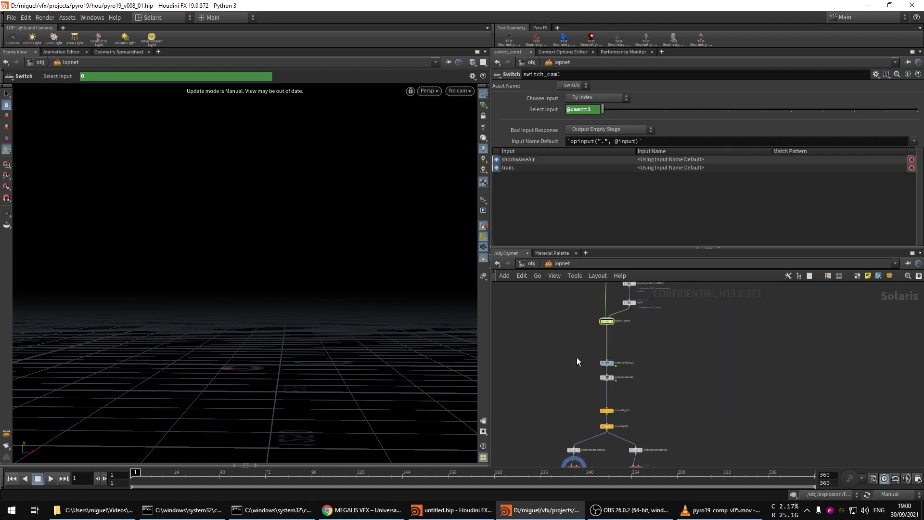
- Open the materiallibrary2 network and examine the smoke settings of the explosion pyro shader
scroll(616, 359, up, 3)
drag(553, 371, 541, 374)
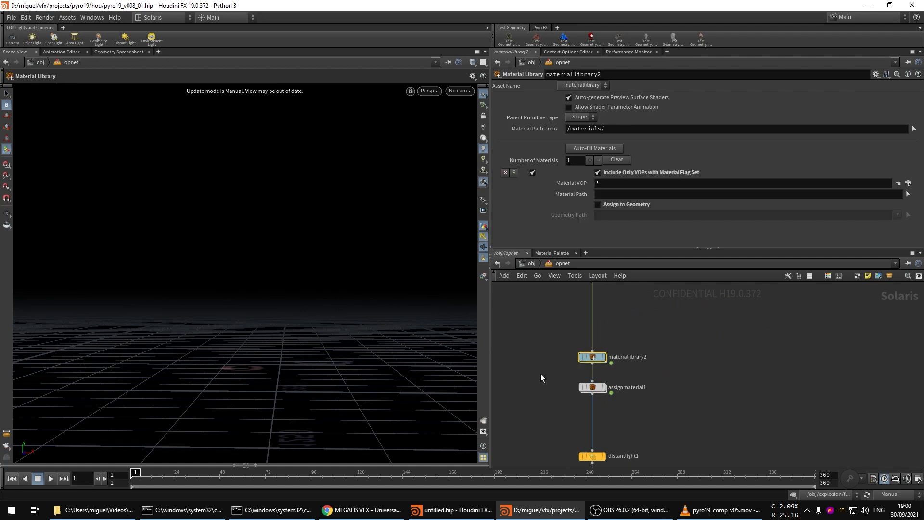
key(Return)
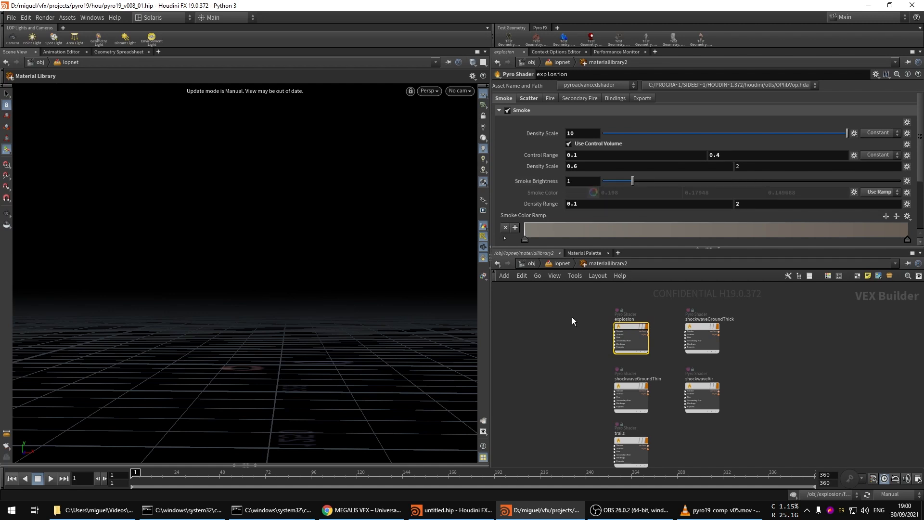
middle_drag(584, 321, 576, 309)
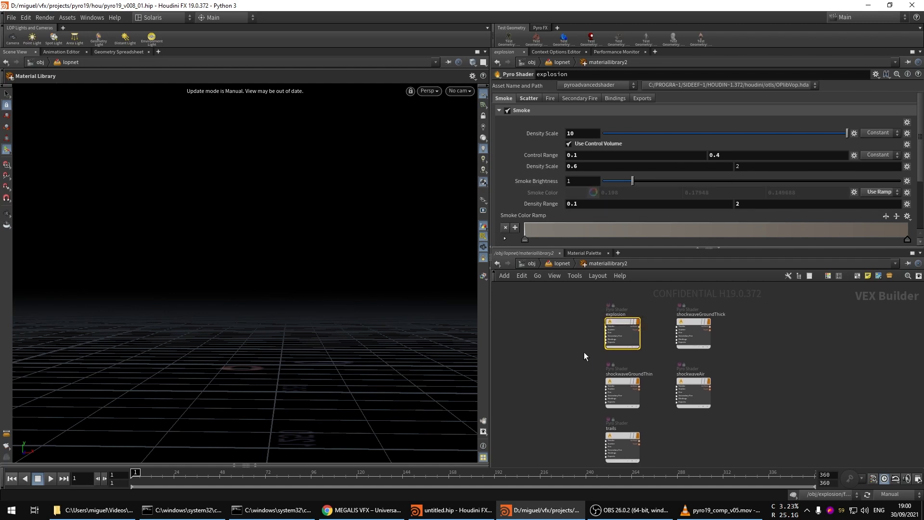
middle_drag(579, 363, 575, 345)
- Compare the smoke settings of the shockwaveGroundThin, shockwaveGroundThick and shockwaveAir pyro shaders
drag(624, 374, 626, 376)
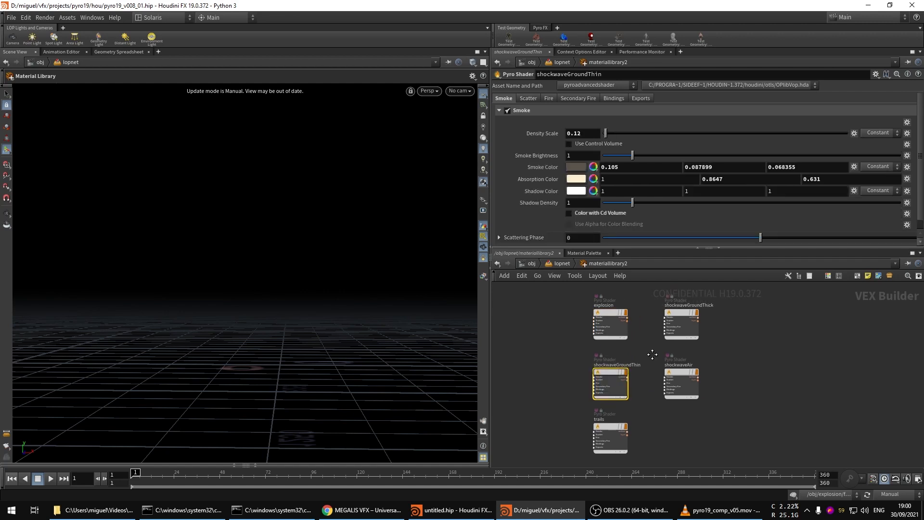
click(746, 313)
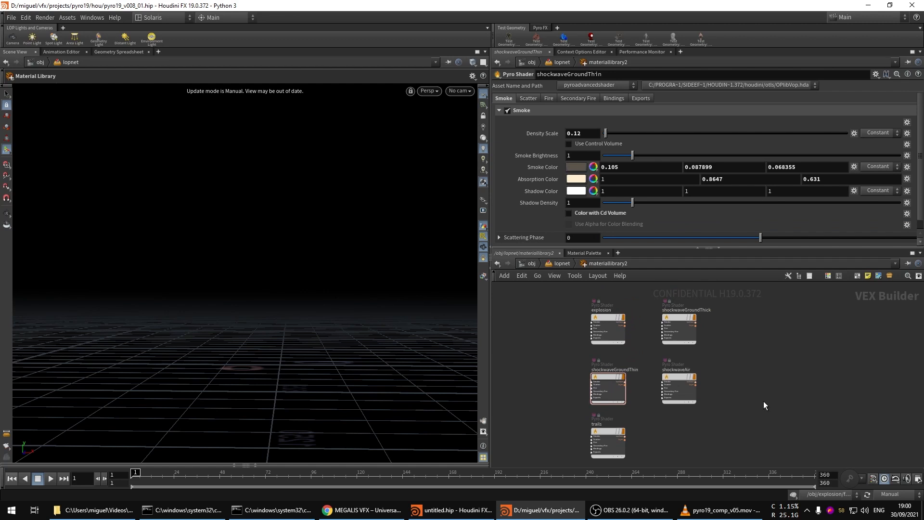
drag(757, 312, 661, 340)
drag(729, 388, 683, 388)
middle_drag(761, 407, 768, 387)
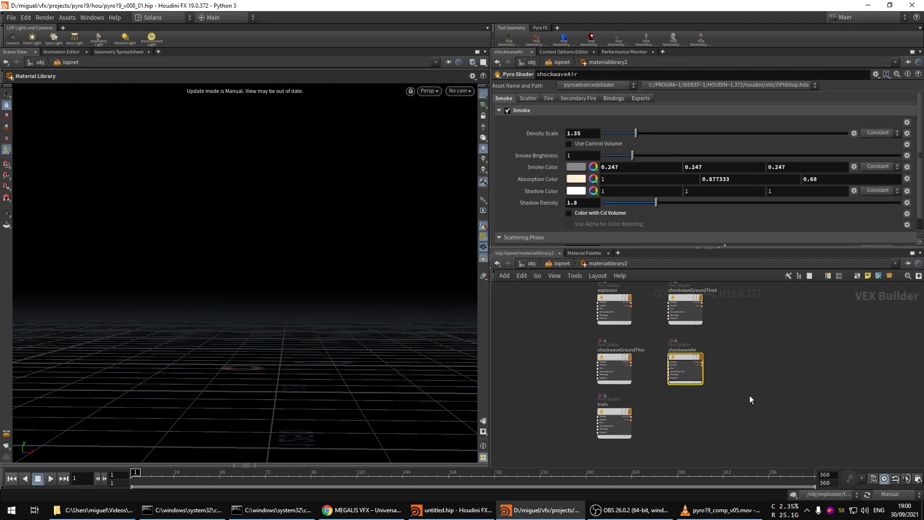
- Return to the lopnet network, display the sceneimportcameras1 node and set the scene's update mode to Auto Update
click(561, 264)
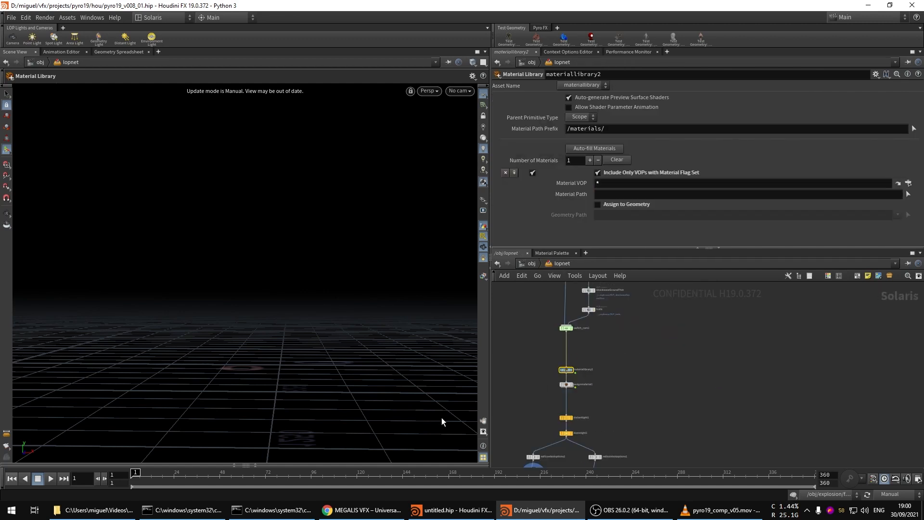
middle_drag(560, 307, 608, 365)
scroll(597, 340, up, 5)
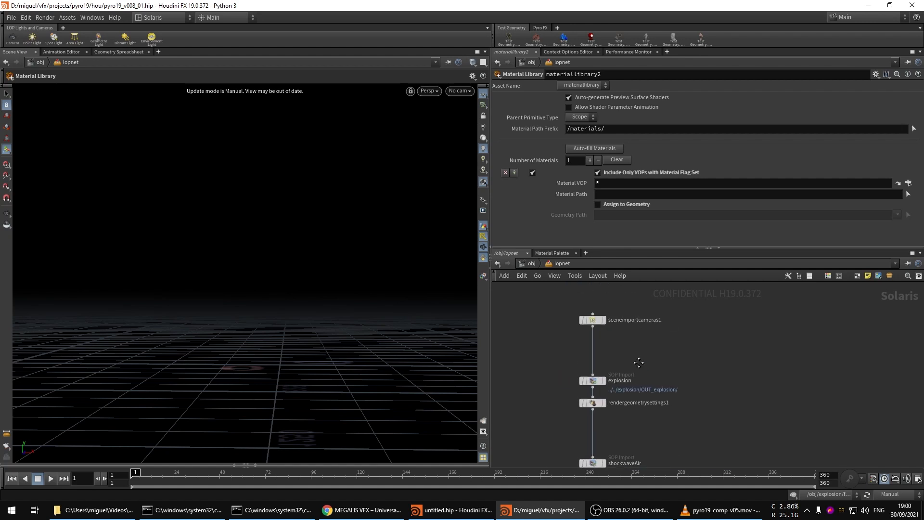
click(605, 322)
click(896, 494)
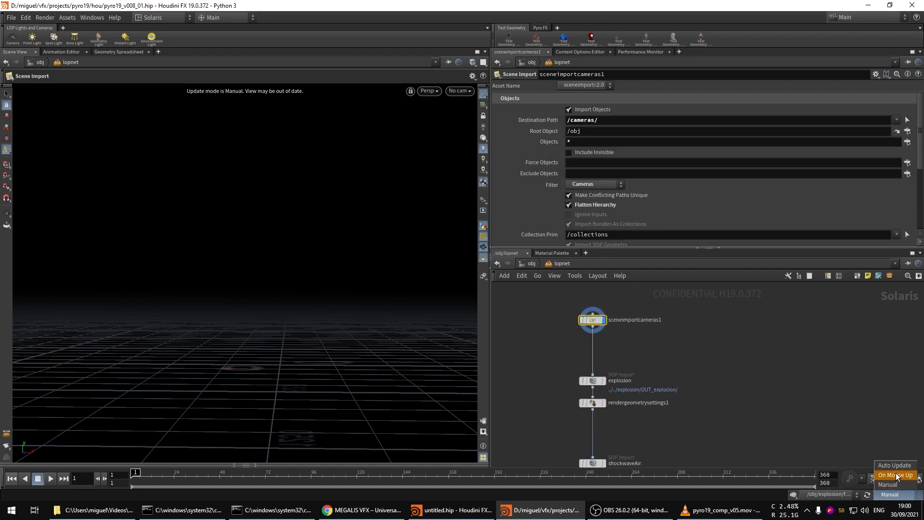
click(897, 465)
- Reveal the scene graph panes below the viewport and select the imported cameras primitive
middle_drag(722, 388, 719, 351)
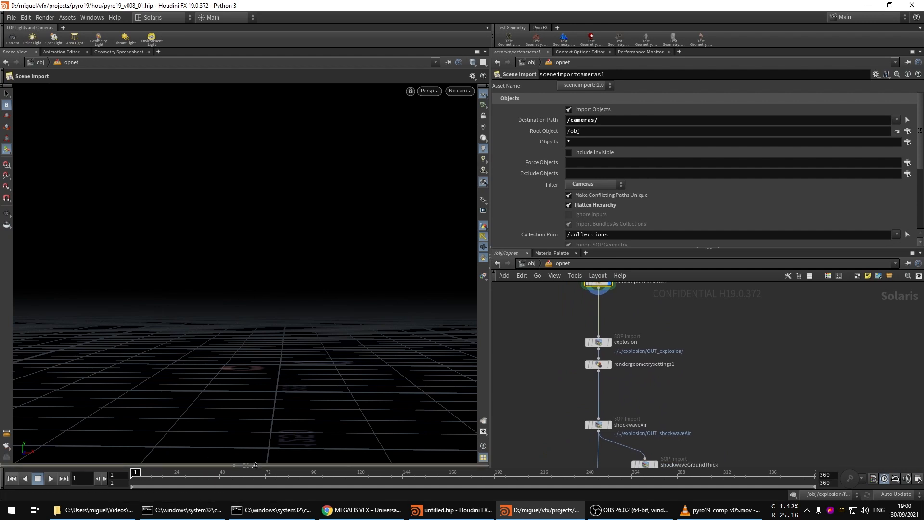
click(255, 465)
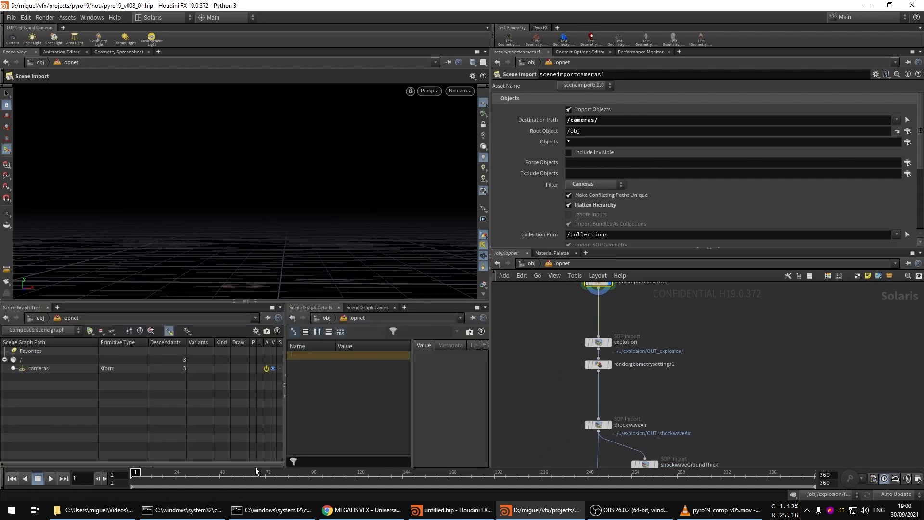
click(32, 371)
- Display the rendergeometrysettings1 node at frame 86 and examine the explosion volume in the viewport
middle_drag(559, 346, 555, 325)
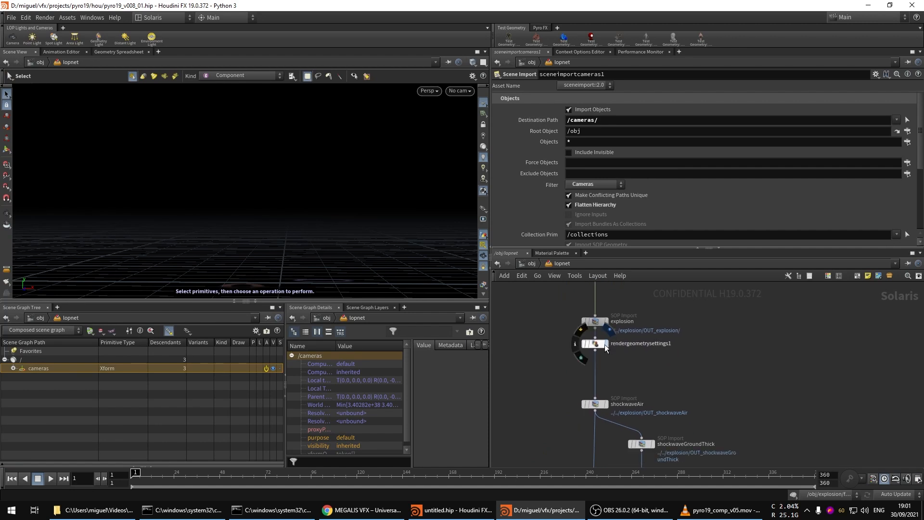
click(604, 344)
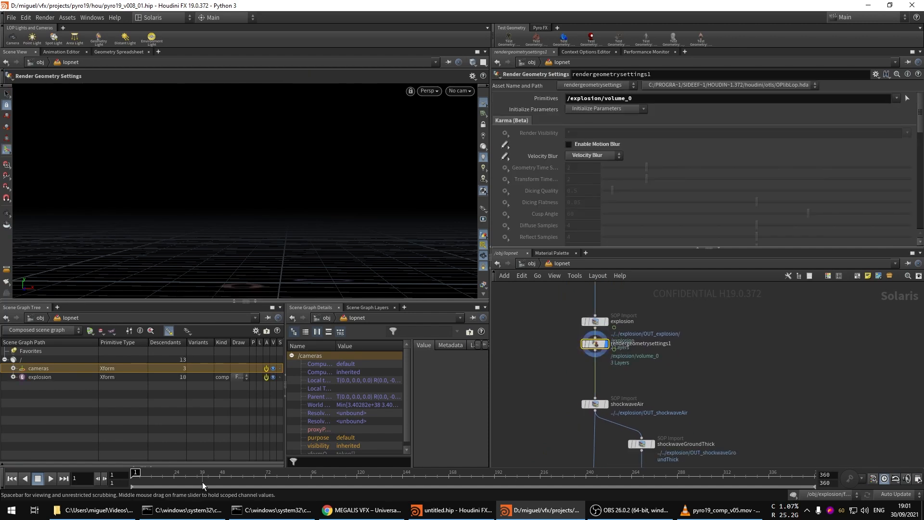
click(292, 474)
alt+drag(321, 242, 216, 190)
right_drag(217, 190, 305, 184)
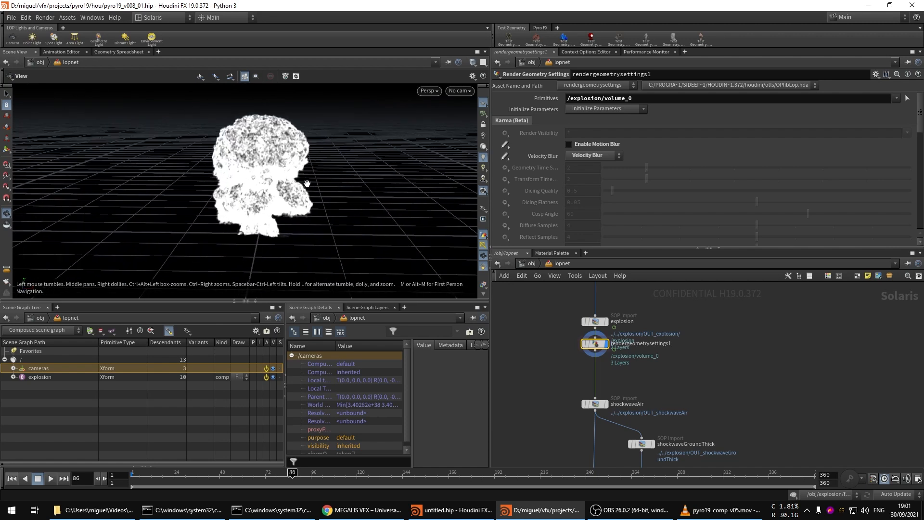
drag(306, 183, 246, 196)
middle_drag(584, 360, 600, 325)
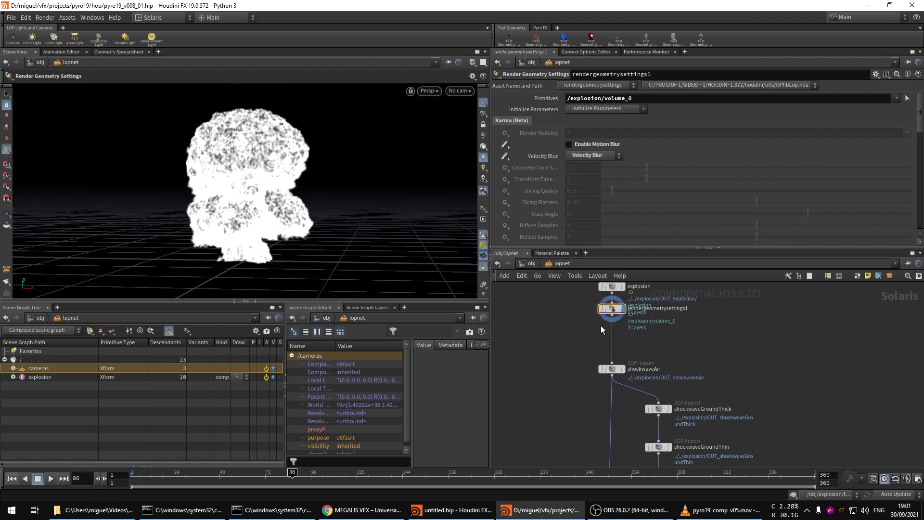
key(Escape)
- Display the shockwaveAir and shockwaveGroundThick imports in turn and examine each shockwave around the explosion
middle_drag(546, 365, 538, 334)
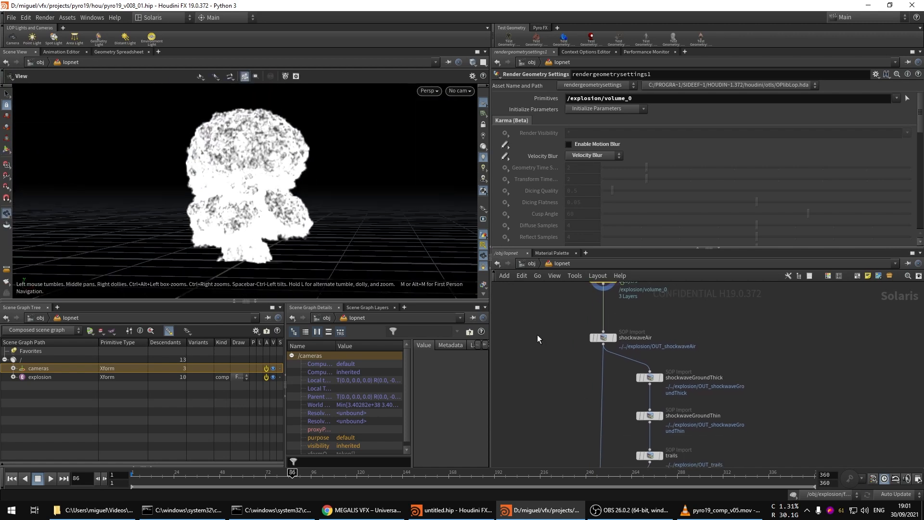
click(610, 338)
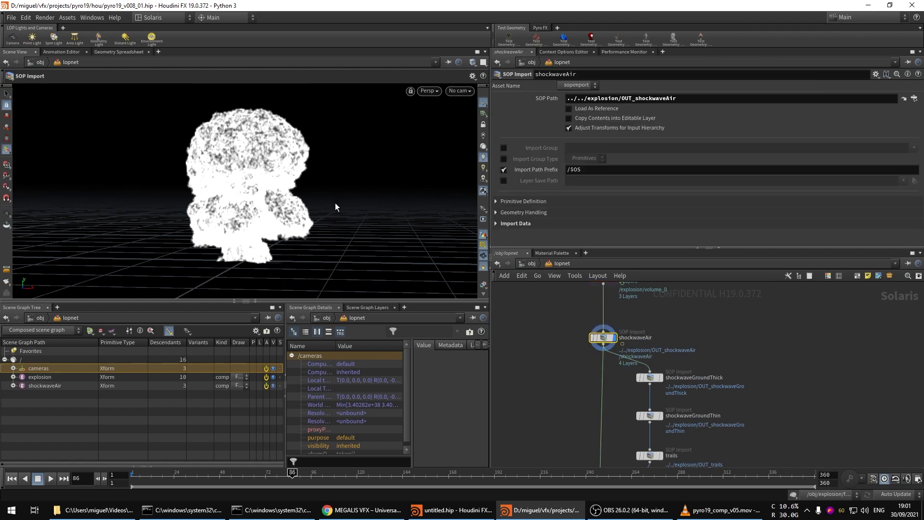
alt+right_drag(312, 154, 289, 159)
mouse_move(289, 159)
alt+mouse_down()
mouse_move(298, 93)
mouse_move(296, 159)
alt+mouse_up()
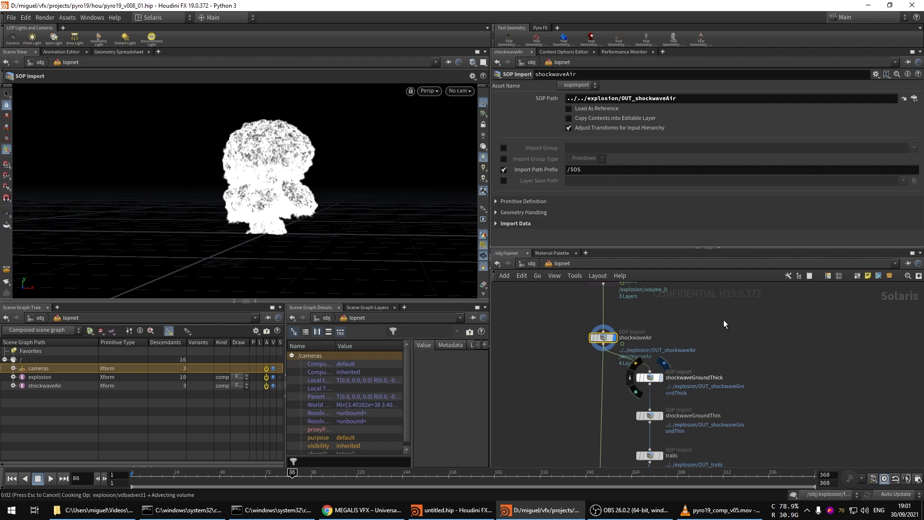
click(661, 378)
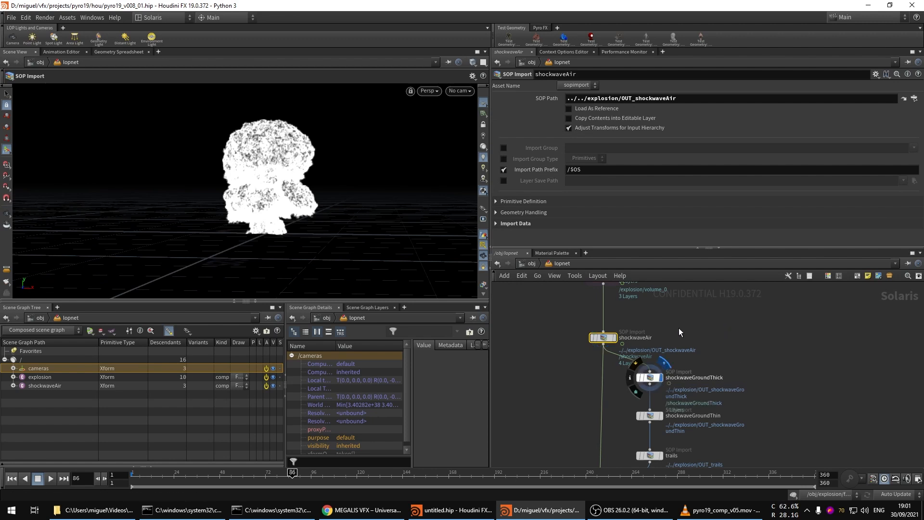
alt+drag(263, 241, 270, 235)
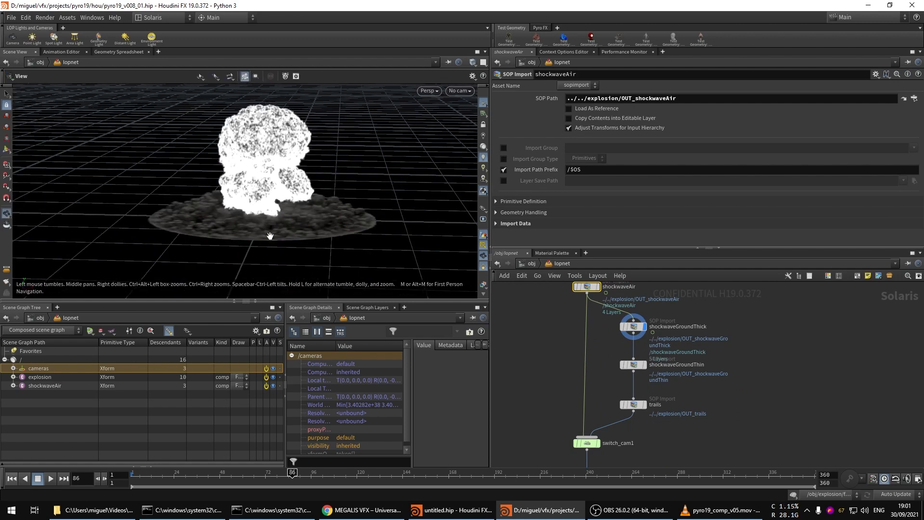
alt+right_drag(270, 236, 299, 231)
- Display the shockwaveGroundThin and trails imports in turn and examine the thin ground shockwave and smoke trails
mouse_move(636, 364)
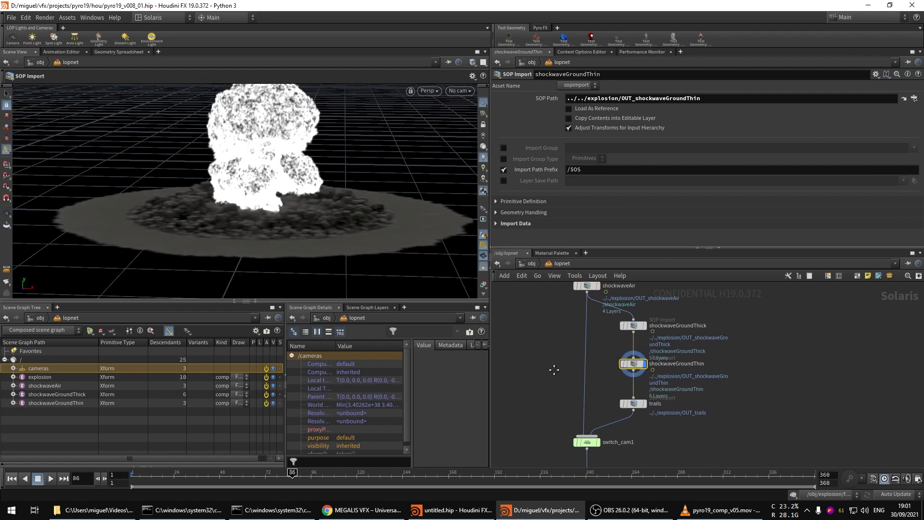
middle_drag(553, 369, 553, 362)
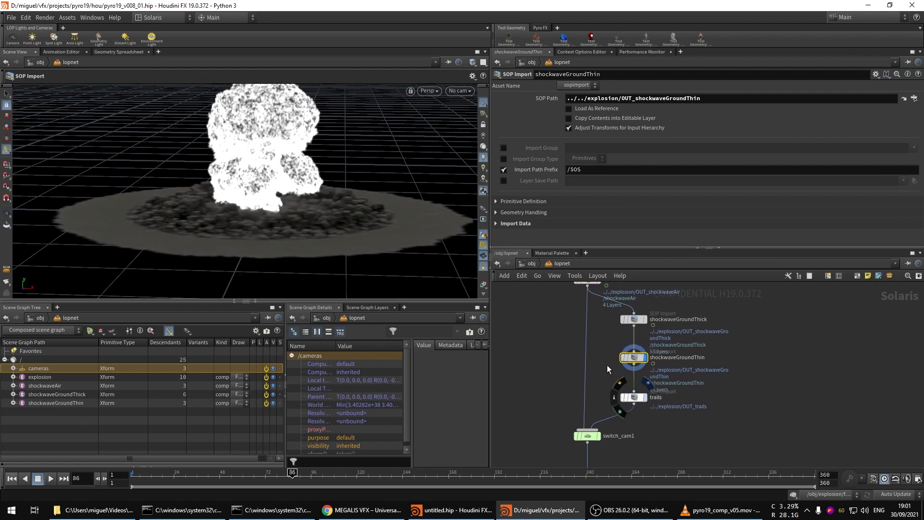
right_drag(353, 164, 289, 192)
middle_drag(289, 193, 276, 209)
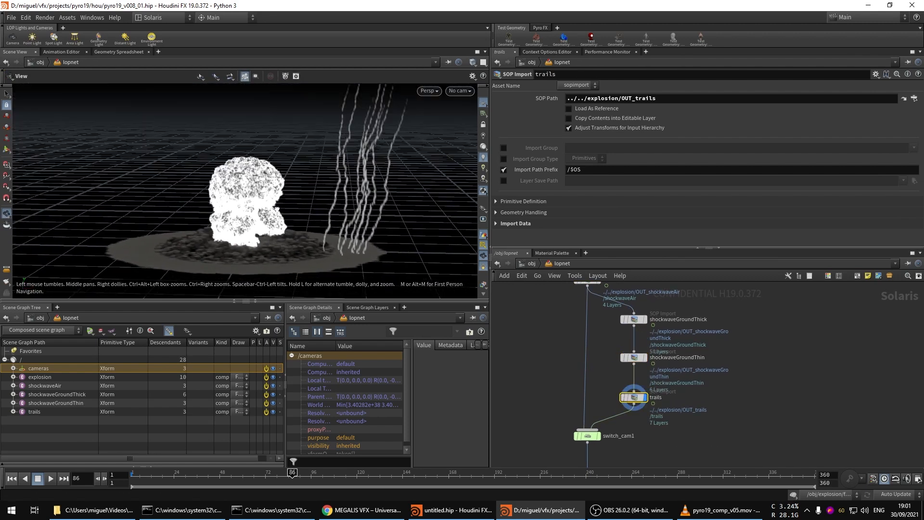
drag(277, 210, 277, 185)
- Select the distantlight1 and domelight1 nodes in turn and inspect the dome light's base properties
middle_drag(650, 410, 670, 296)
middle_drag(693, 394, 726, 289)
middle_drag(726, 383, 758, 312)
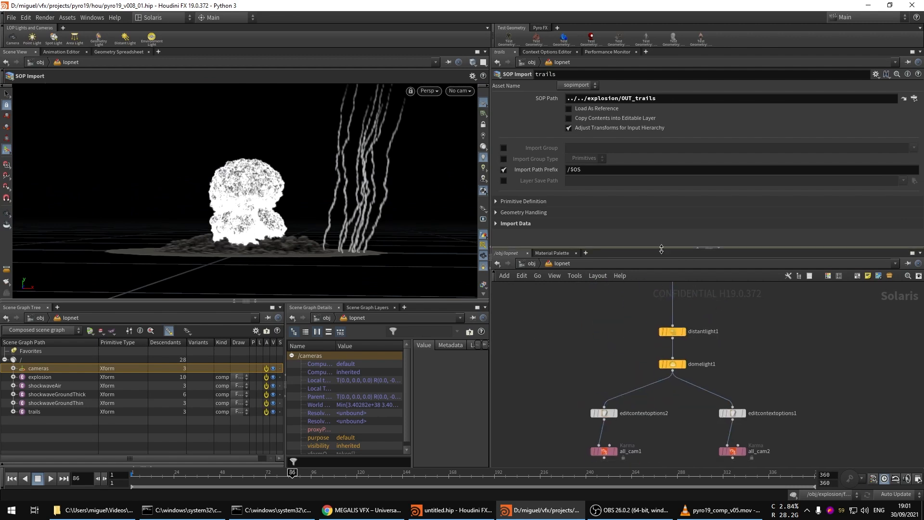
middle_drag(629, 340, 636, 308)
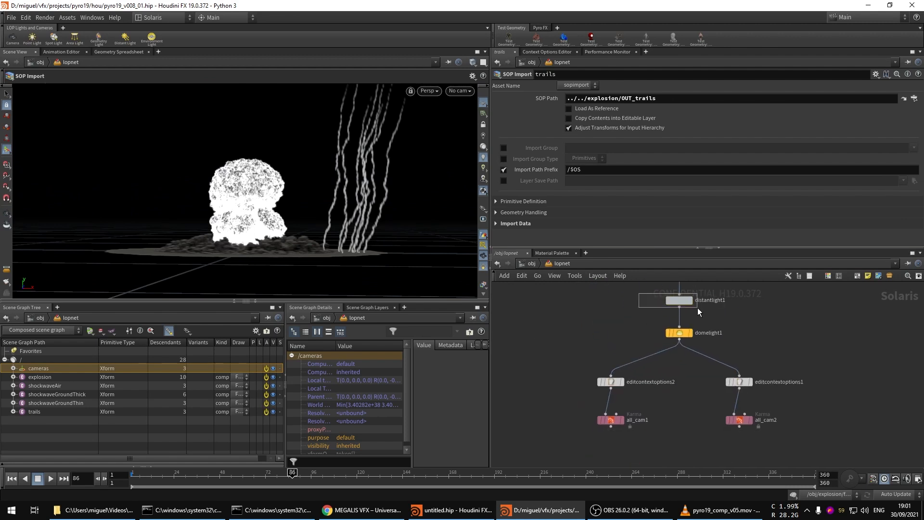
drag(697, 308, 698, 307)
drag(643, 320, 710, 336)
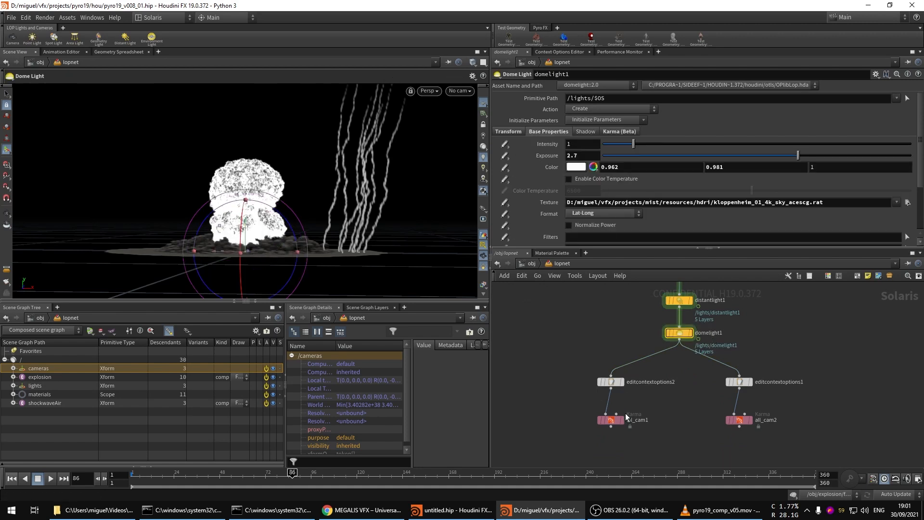
- Display the all_cam1 Karma node and turn off displaying environment lights as viewport backgrounds
mouse_move(623, 418)
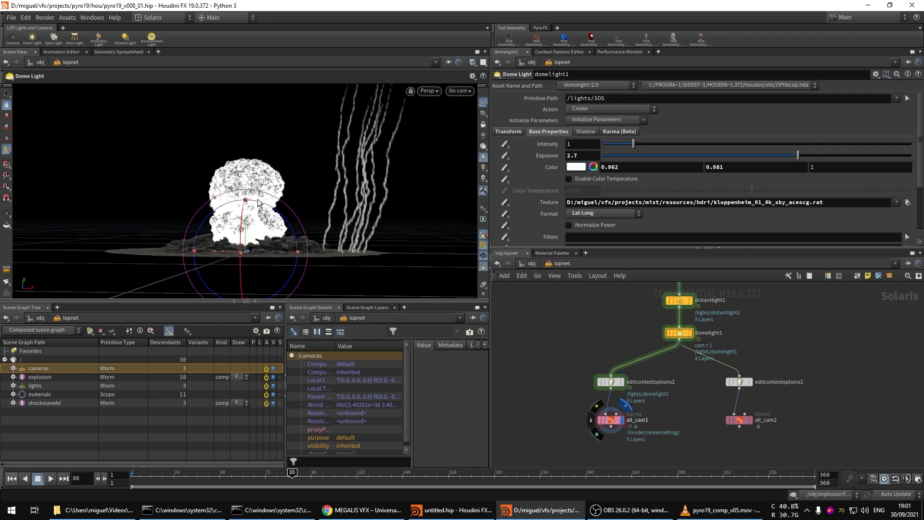
alt+right_drag(301, 235, 301, 195)
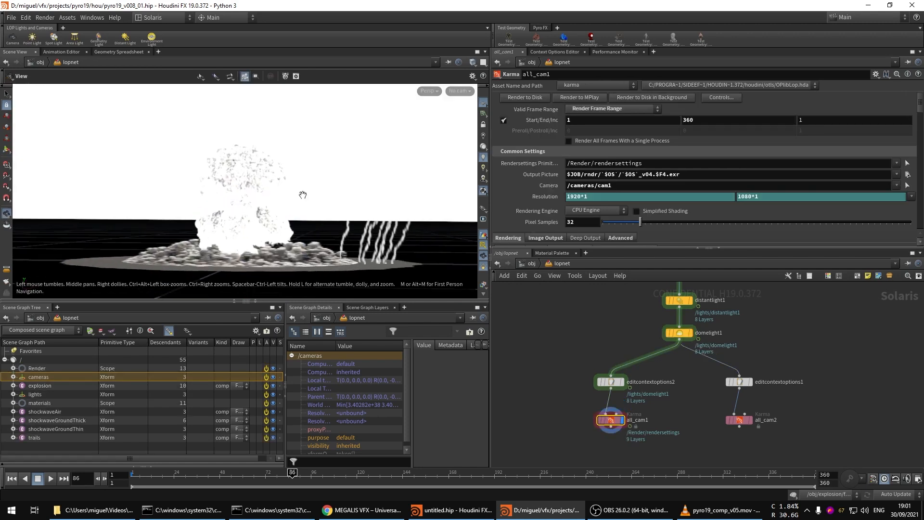
key(d)
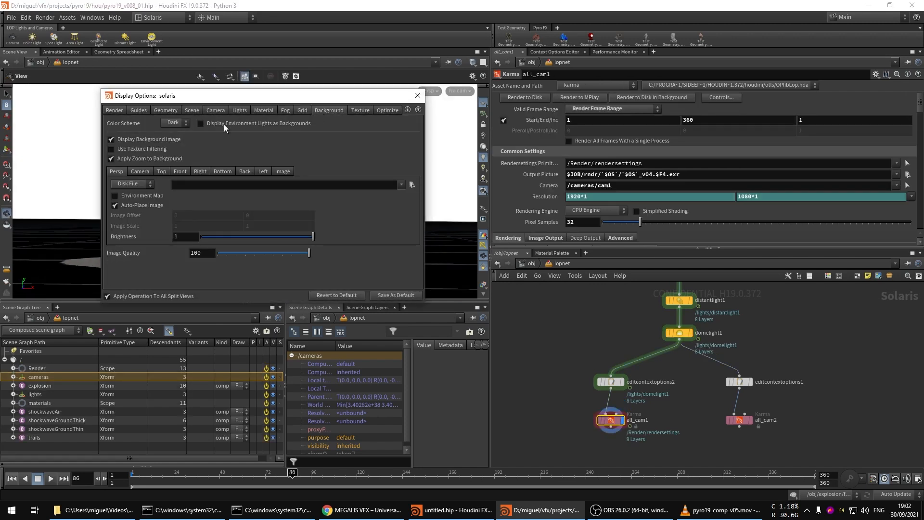
click(418, 94)
- Render the viewport with Karma, examining the explosion and ground shockwaves up close and through the camera /cameras/cam1
click(435, 91)
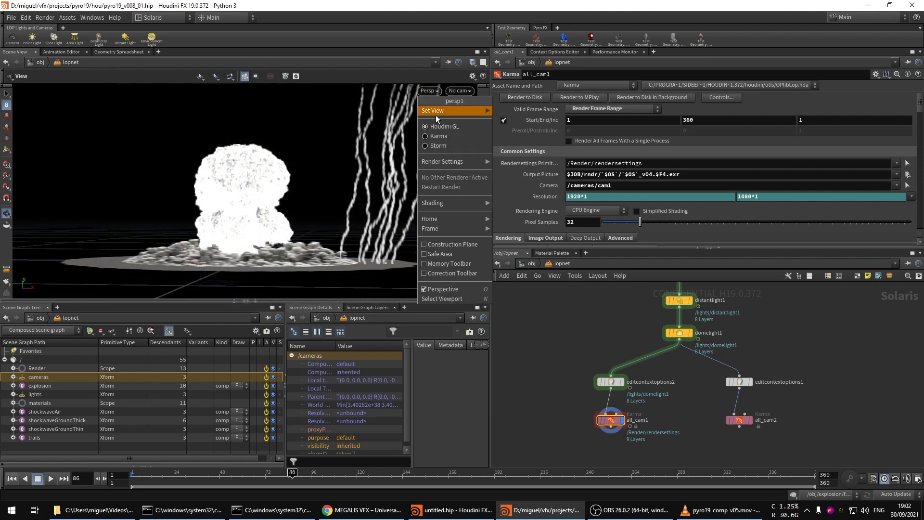
click(438, 136)
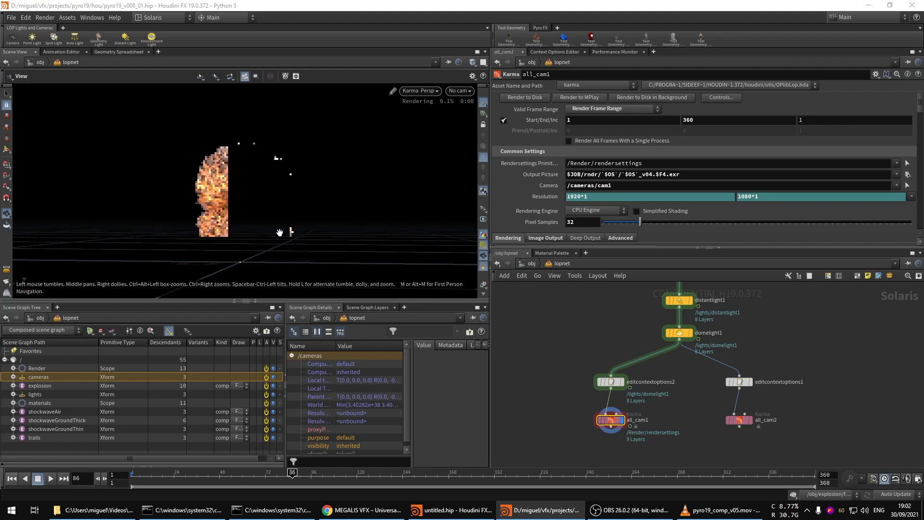
right_drag(244, 247, 272, 267)
middle_drag(273, 266, 258, 207)
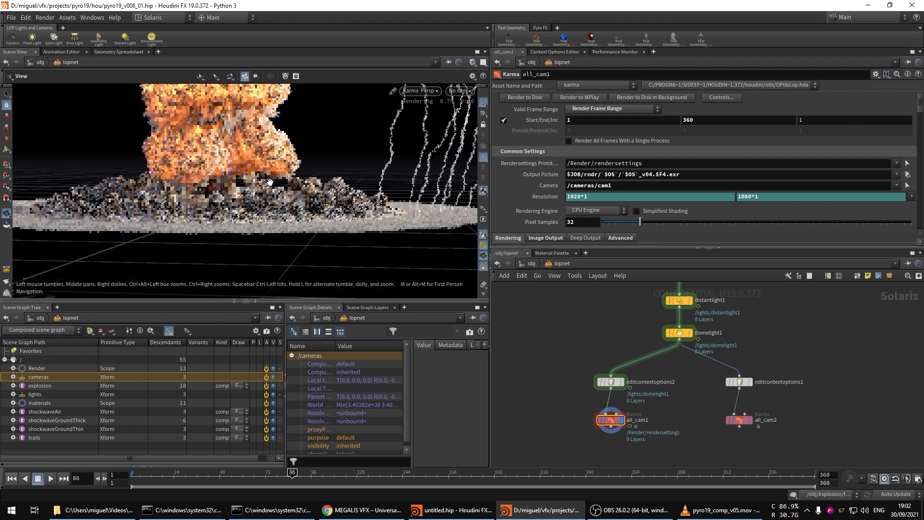
right_drag(313, 185, 409, 184)
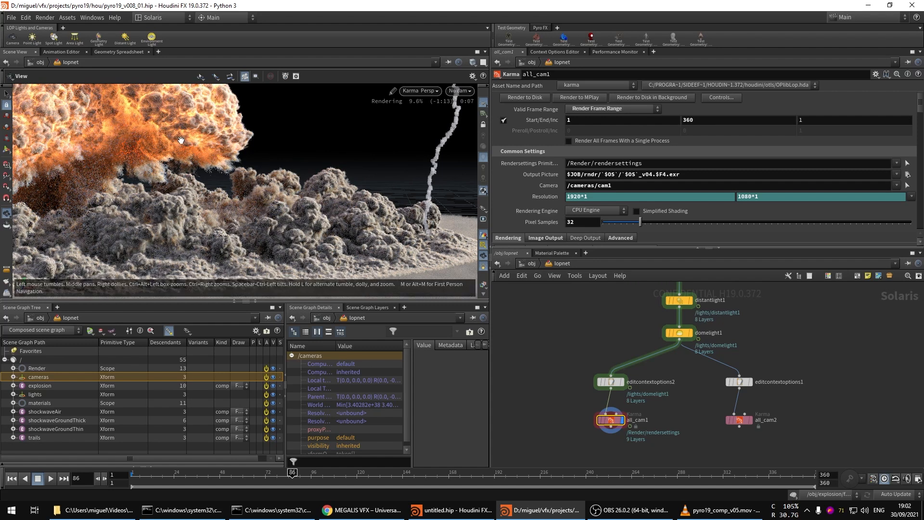
middle_drag(181, 140, 289, 216)
right_drag(289, 217, 178, 220)
drag(270, 203, 325, 190)
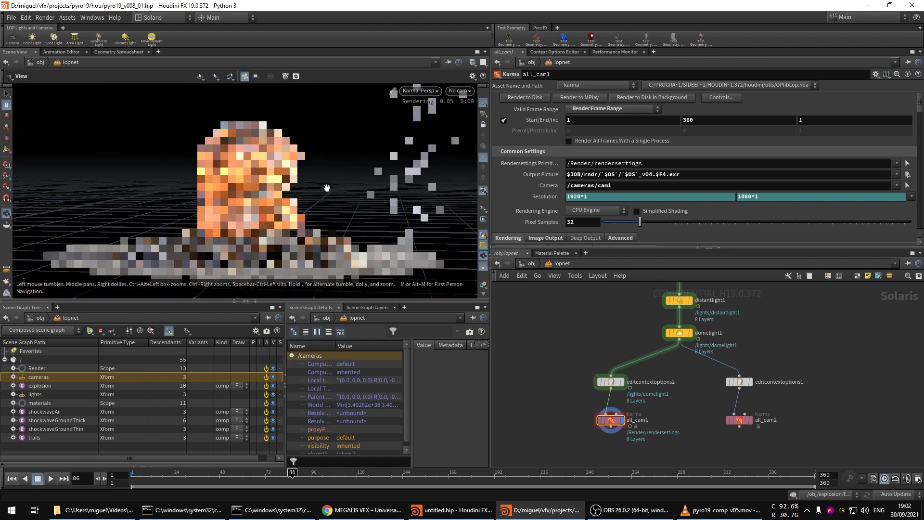
click(459, 91)
click(483, 112)
- Open the explosion pyro shader inside materiallibrary2 and set its scatter Intensity Scale to 2
middle_drag(543, 331, 537, 426)
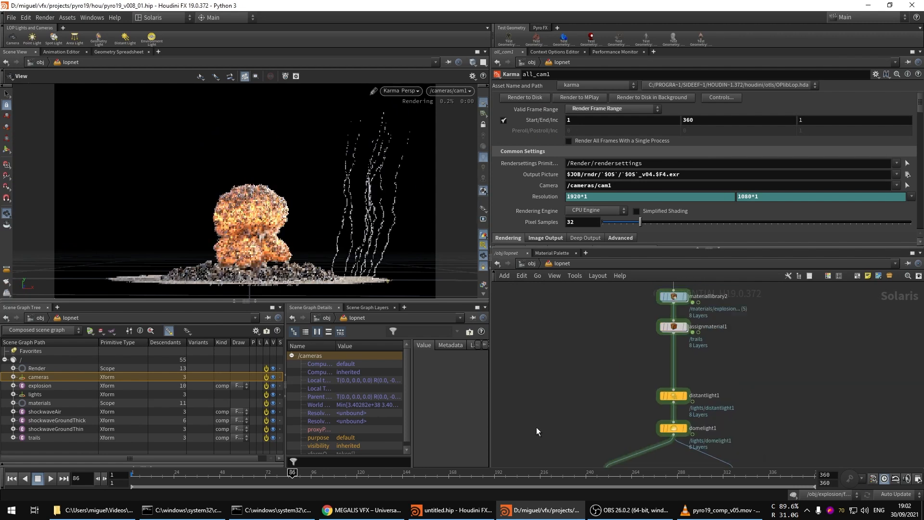
scroll(571, 372, down, 3)
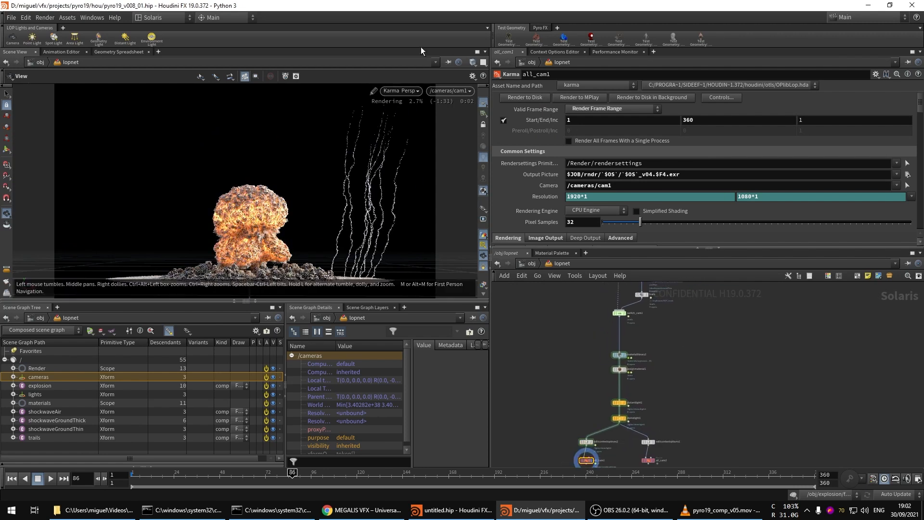
double_click(612, 357)
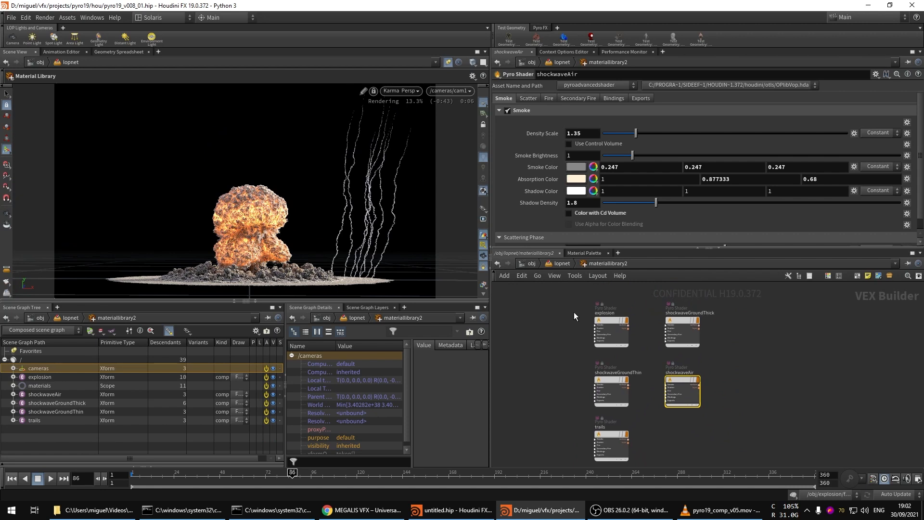
click(607, 332)
click(528, 99)
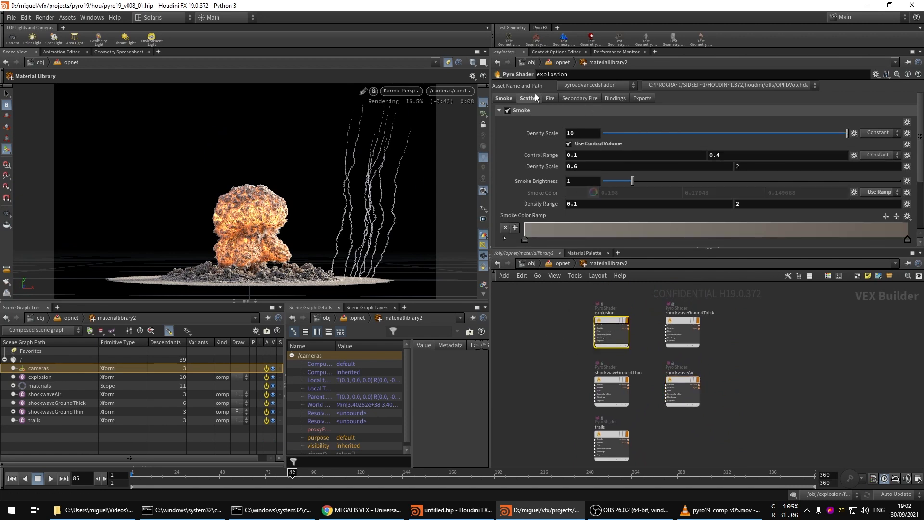
click(579, 133)
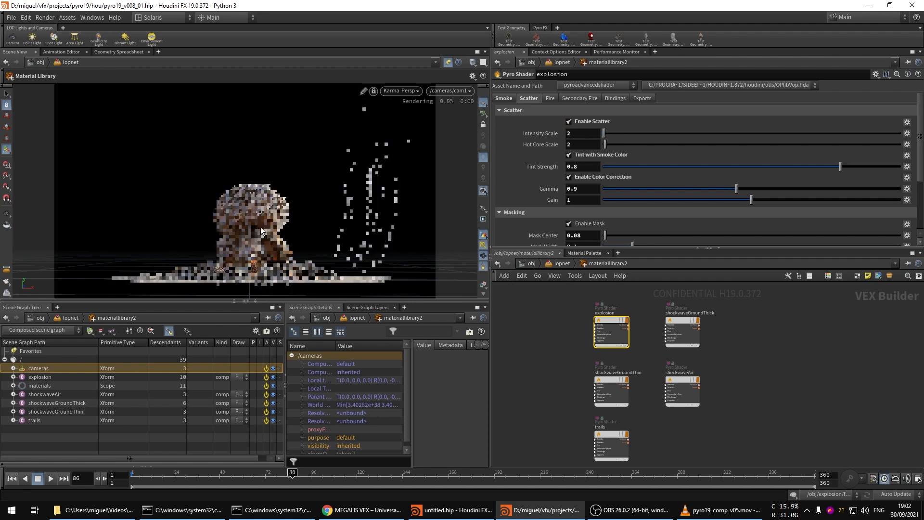
- Raise the explosion shader's scatter Intensity Scale to 200
click(581, 134)
text(00)
key(Return)
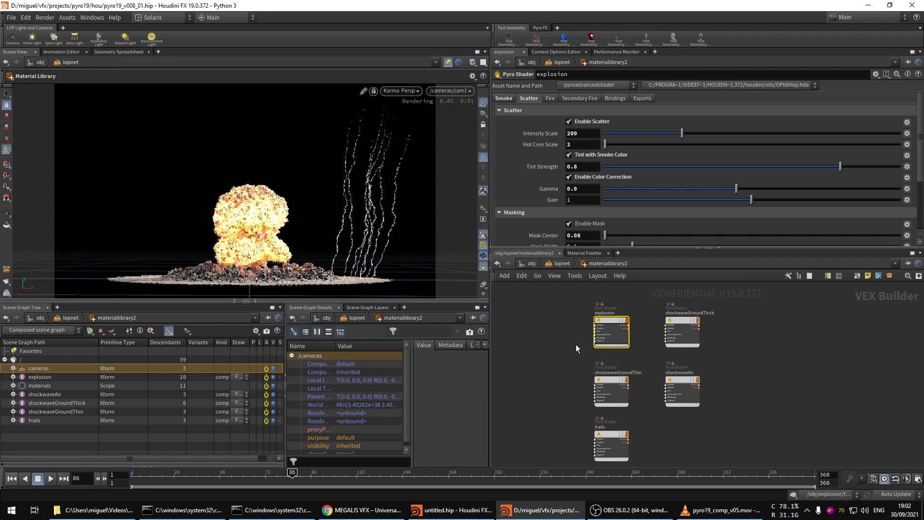
middle_drag(557, 382, 555, 359)
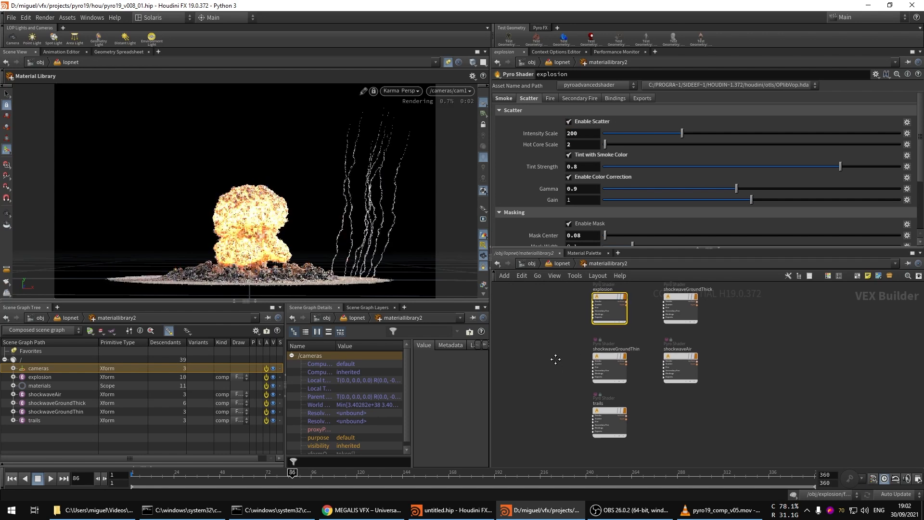
- Return to the lopnet network, select the all_cam1 Karma node and switch the viewport renderer from Karma back to Houdini GL
click(552, 263)
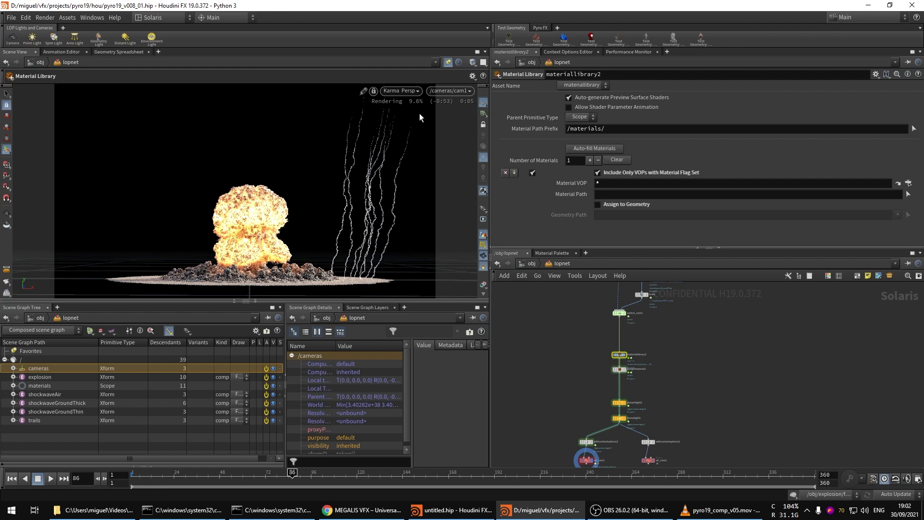
middle_drag(566, 391, 590, 325)
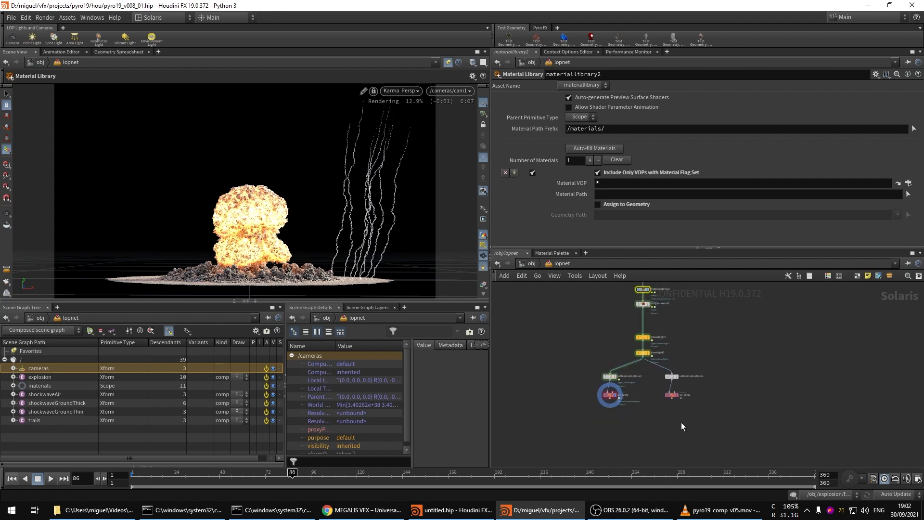
click(609, 395)
click(409, 91)
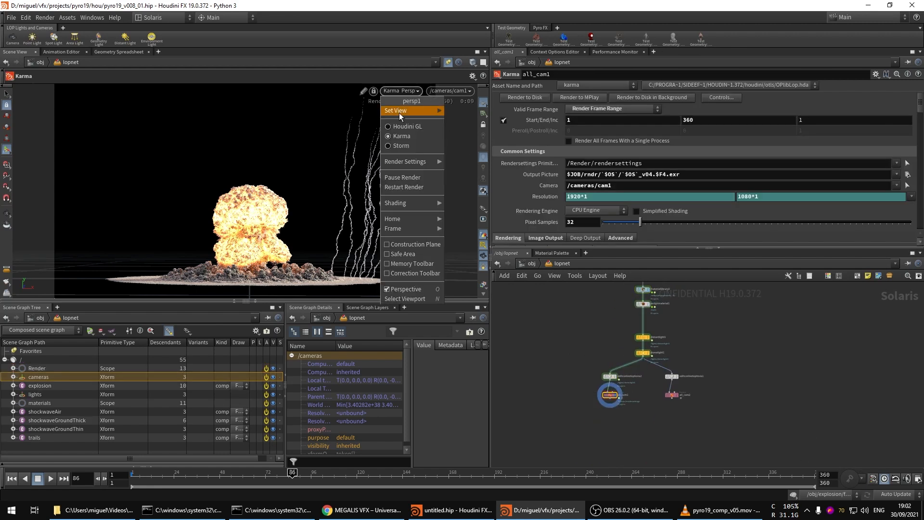
middle_drag(581, 316, 572, 334)
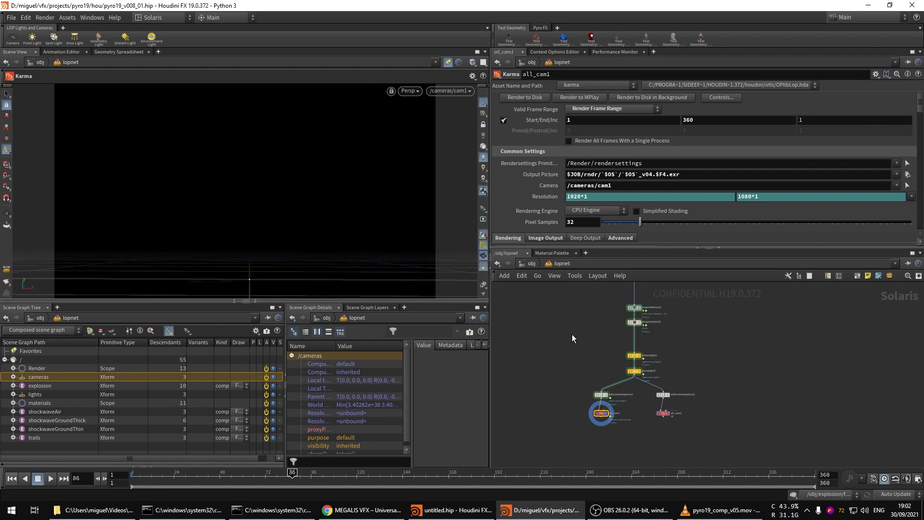
- Open the topnet network at object level and examine the karma_explosion_cam1 ROP Fetch node's settings and available cook actions
click(531, 265)
click(705, 409)
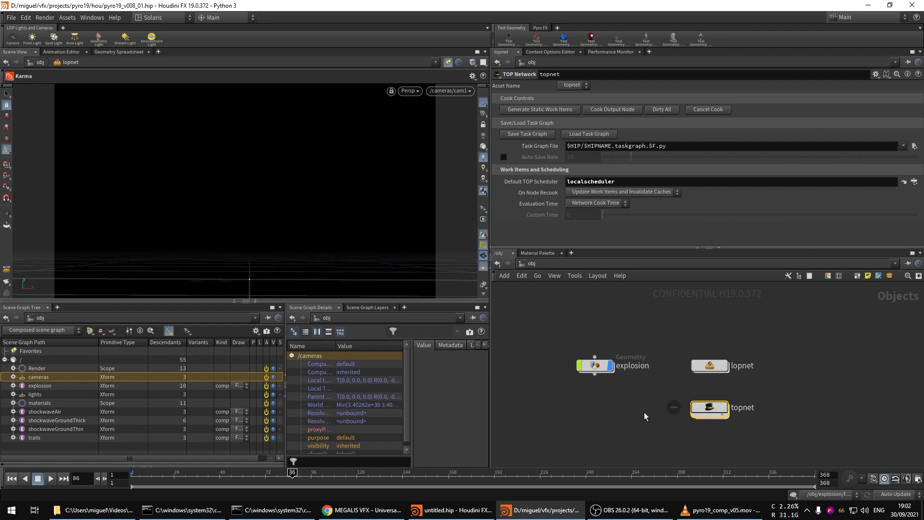
double_click(715, 408)
click(542, 379)
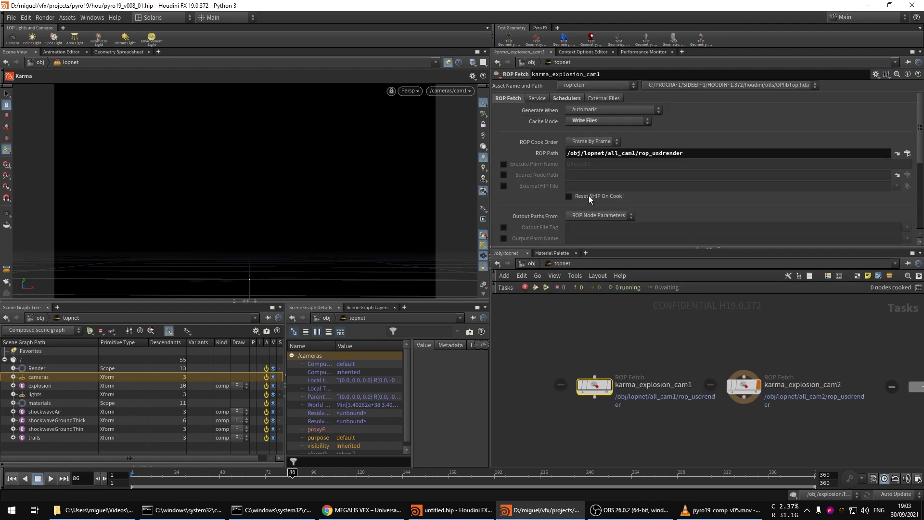
right_click(593, 385)
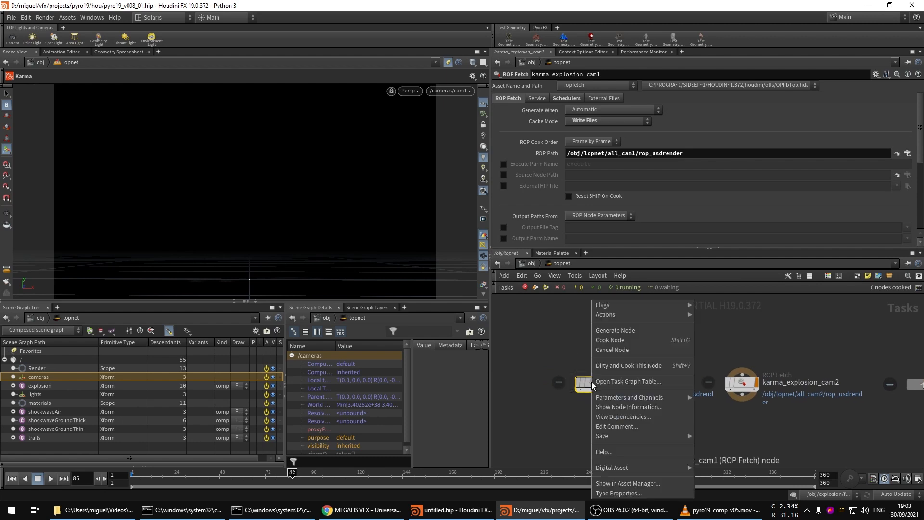
scroll(551, 361, down, 4)
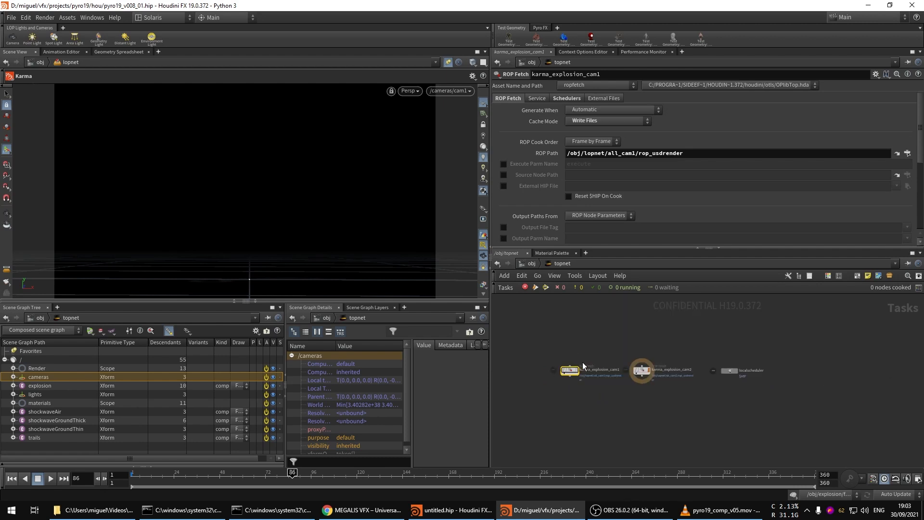
scroll(583, 363, up, 2)
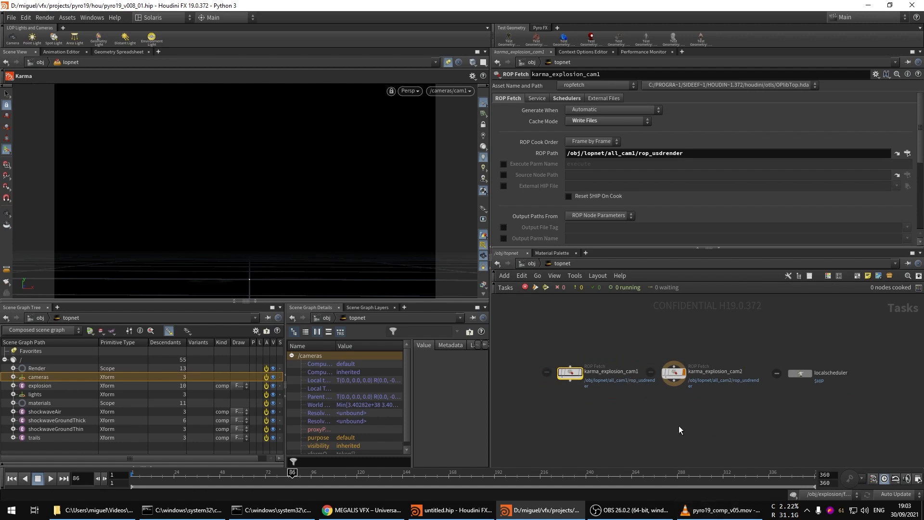
- Switch to VLC media player and play pyro19_comp_v05.mov from the beginning
click(715, 511)
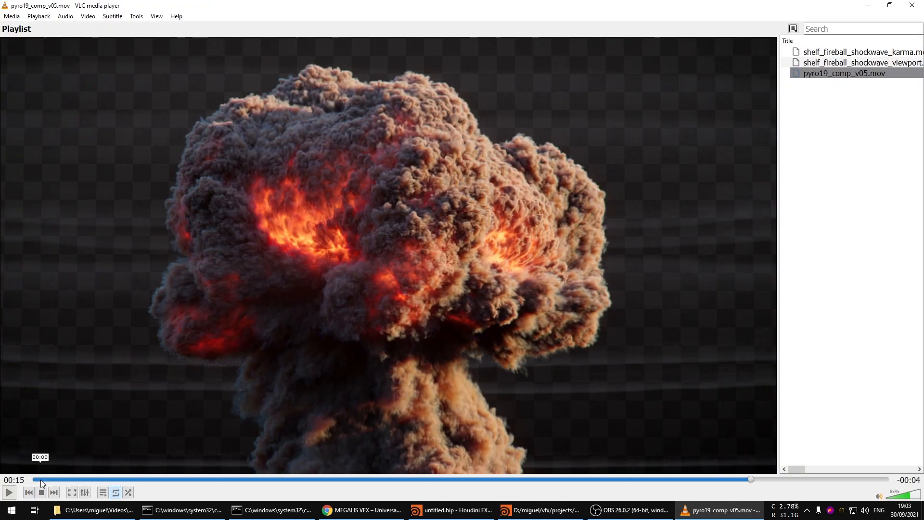
click(36, 479)
key(space)
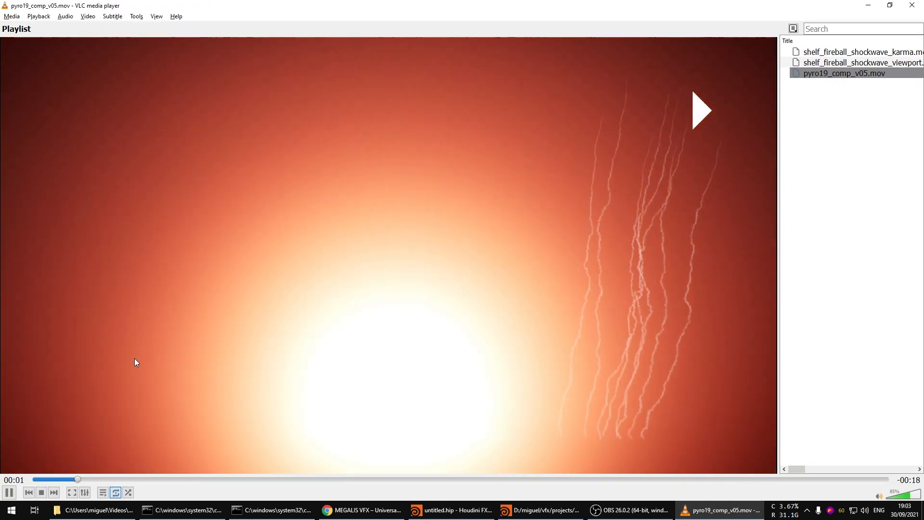